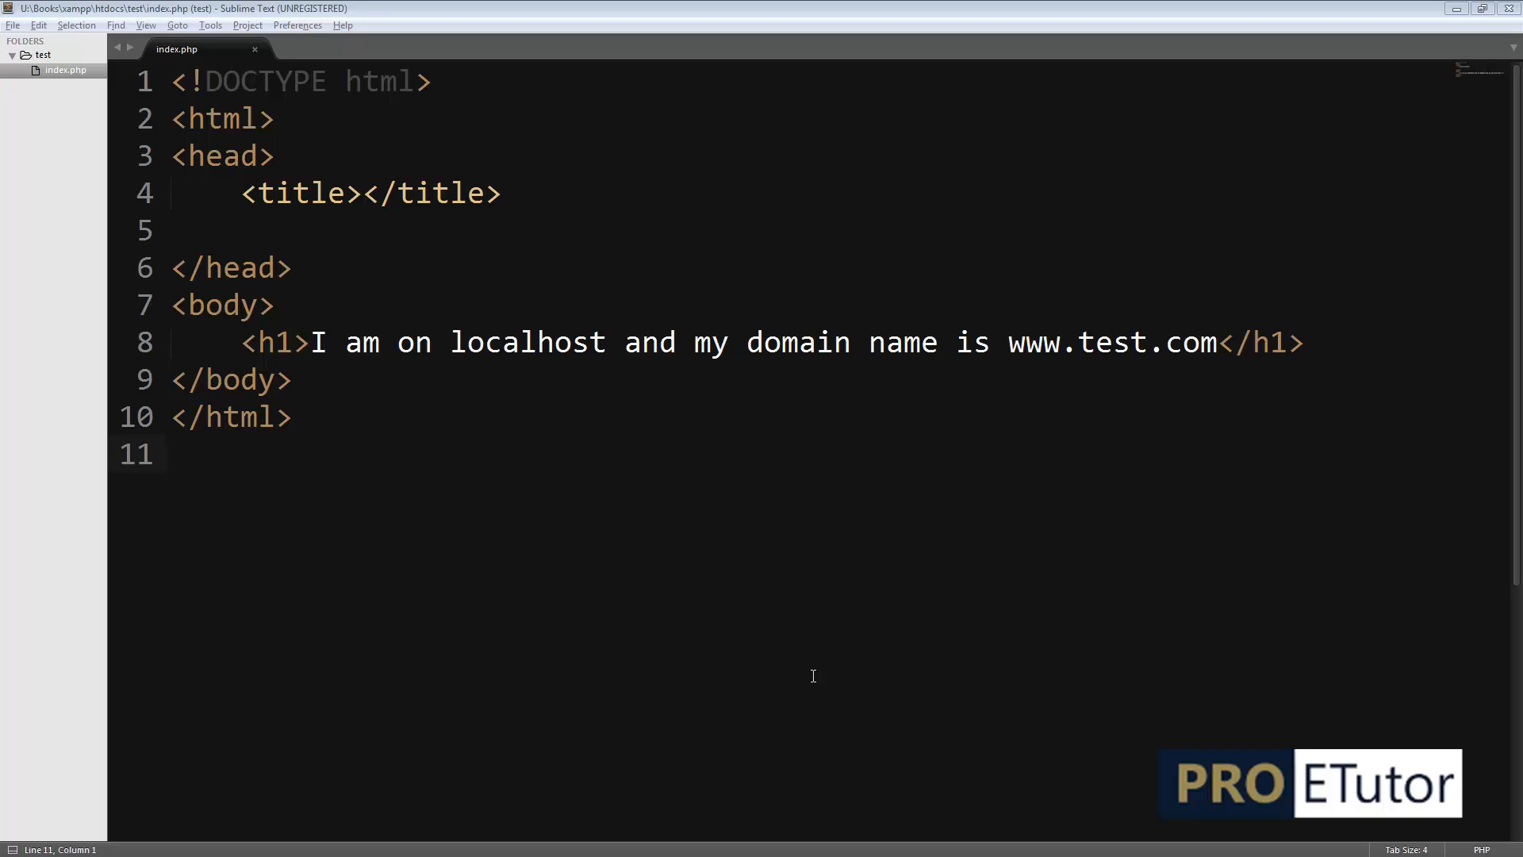
- Add the line localhost/project_folder/filename.php below the closing html tag in index.php, leaving one blank line between them
{"action": "left_click", "coordinate": [391, 544]}
{"action": "key", "text": "Return"}
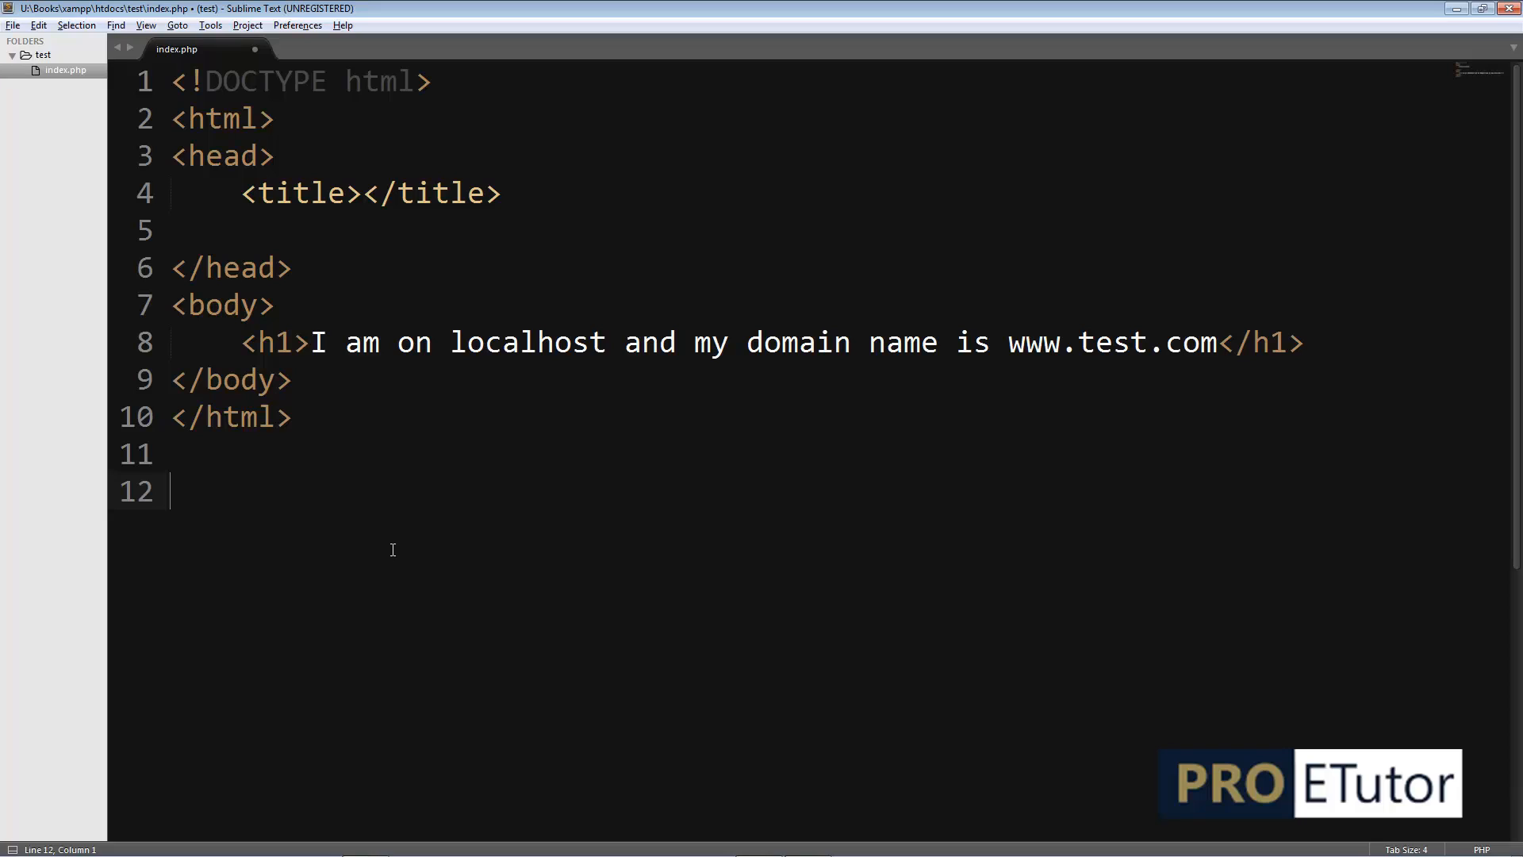
{"action": "type", "text": "localhost/project_f"}
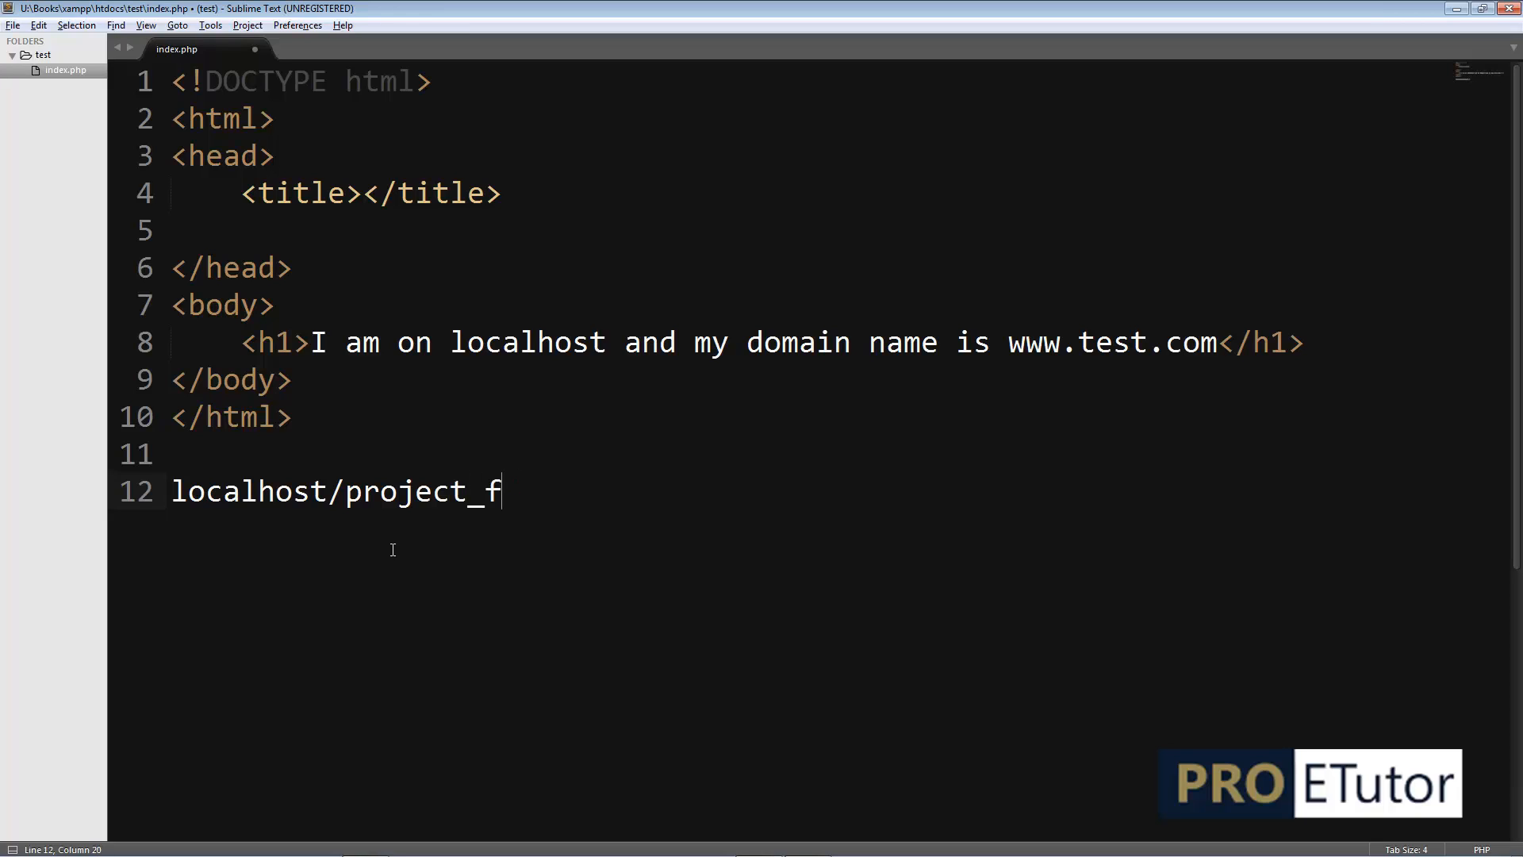
{"action": "type", "text": "older/filename.php"}
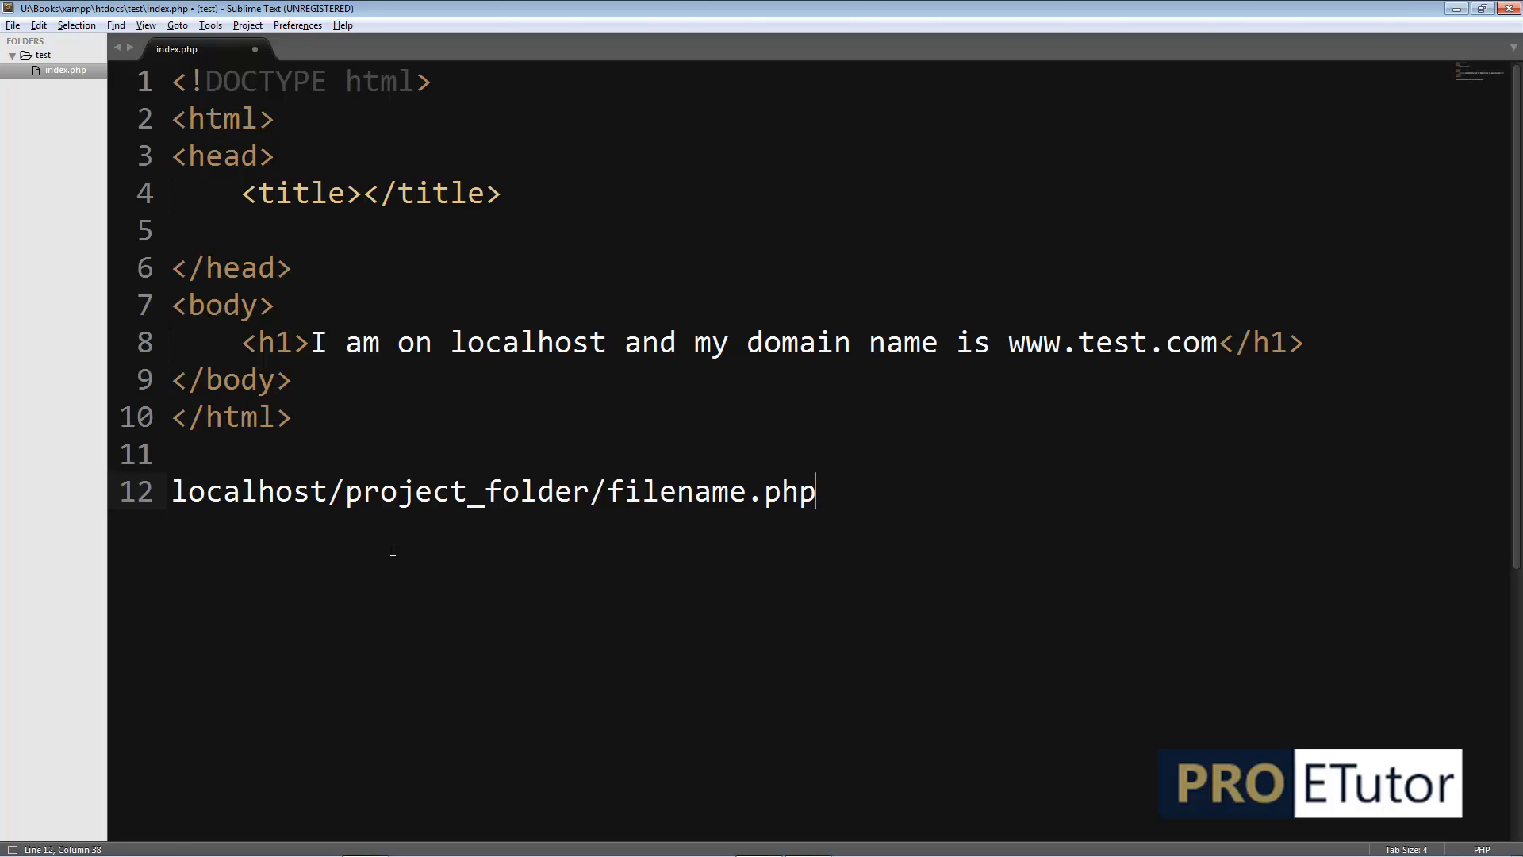
{"action": "left_click_drag", "start_coordinate": [817, 494], "coordinate": [167, 495]}
{"action": "left_click", "coordinate": [422, 516]}
{"action": "left_click_drag", "start_coordinate": [603, 491], "coordinate": [169, 492]}
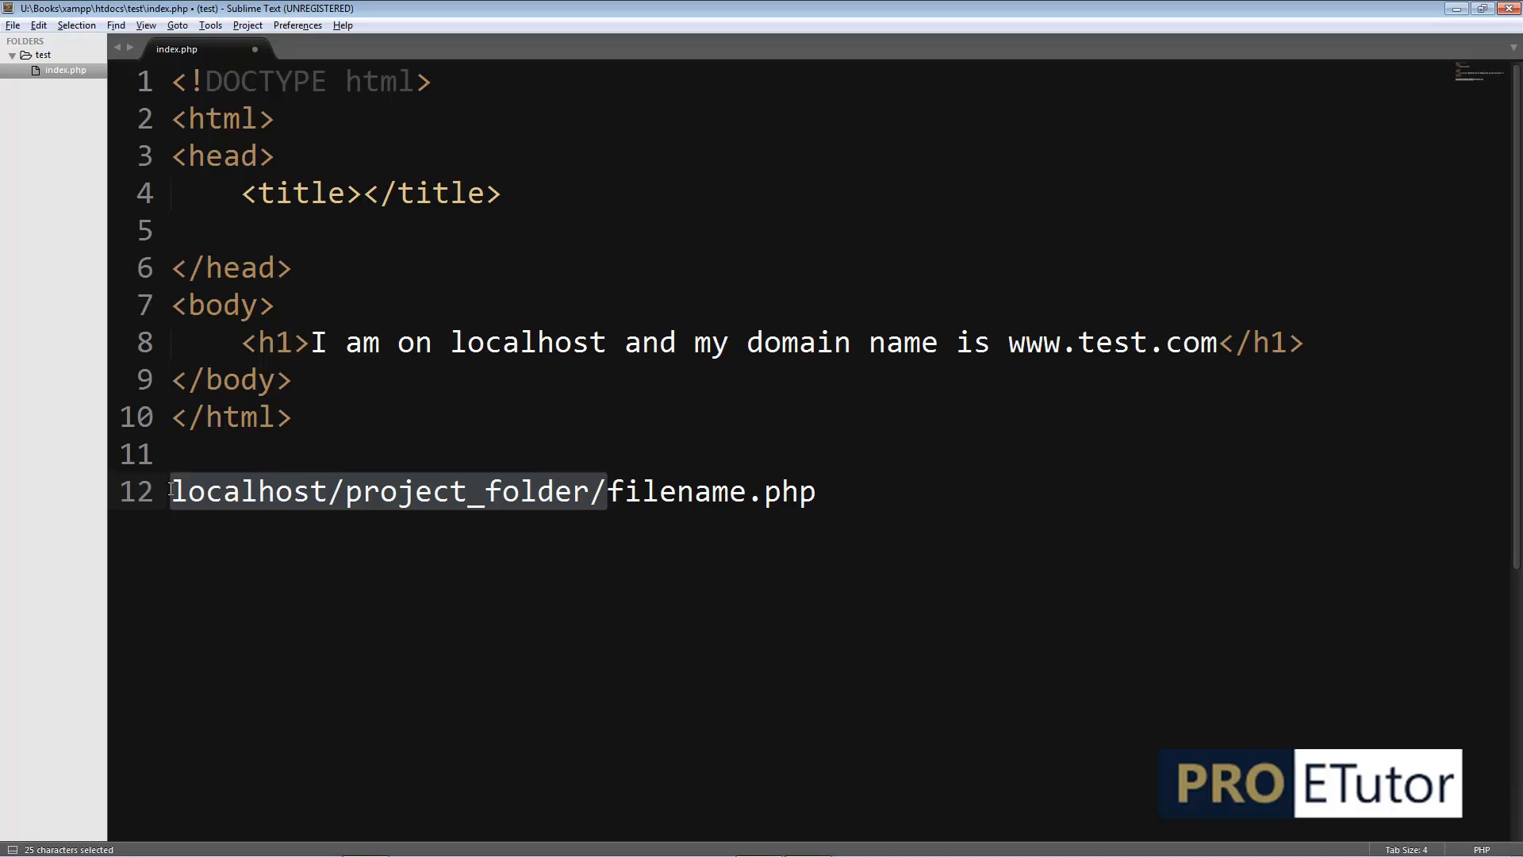
{"action": "left_click", "coordinate": [621, 593]}
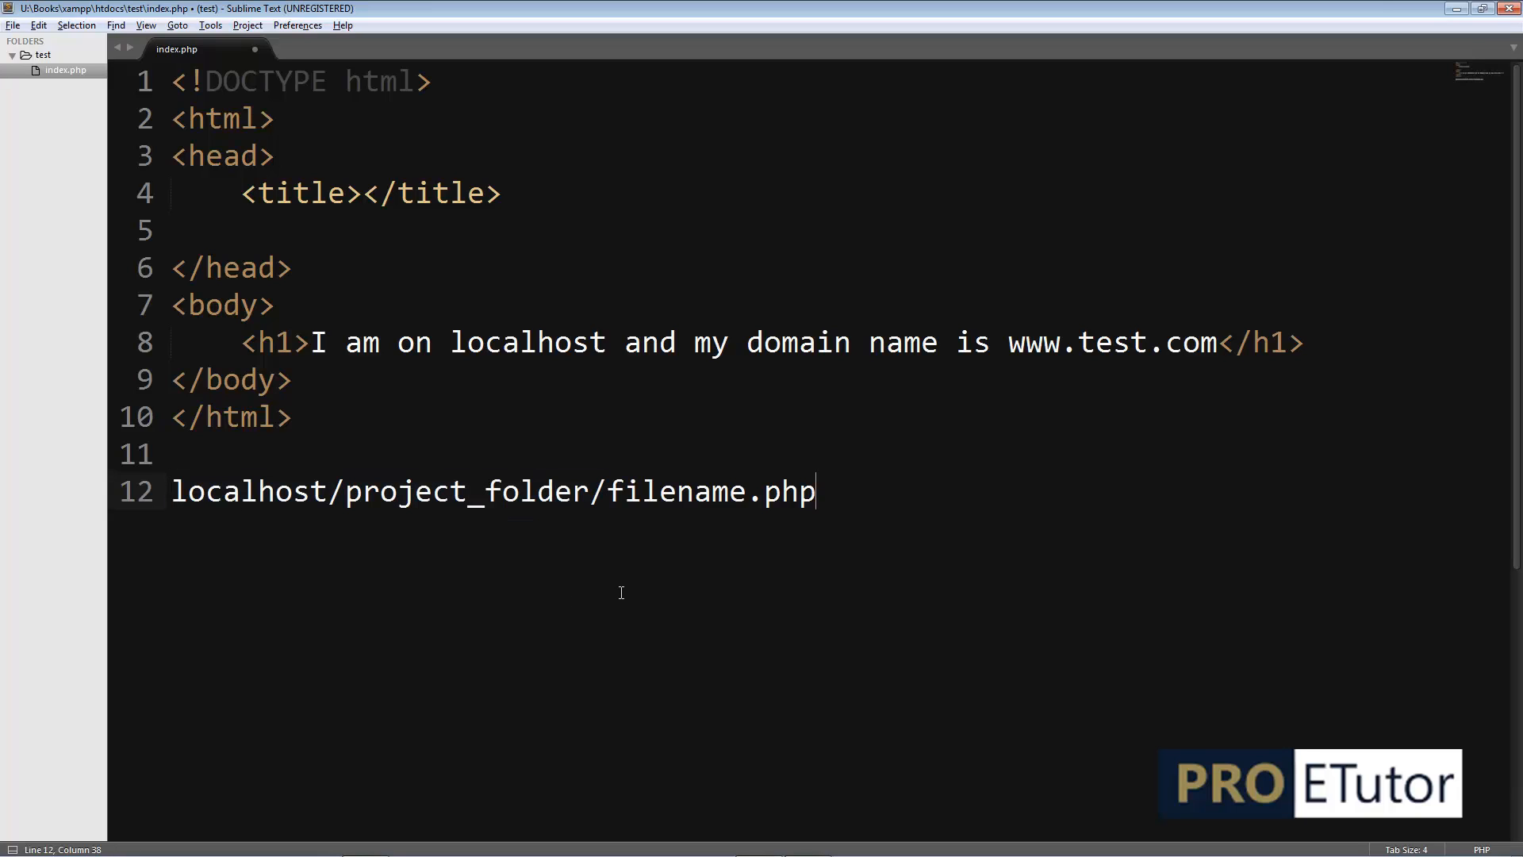
{"action": "key", "text": "Return"}
{"action": "key", "text": "Return"}
{"action": "type", "text": "www.test.com"}
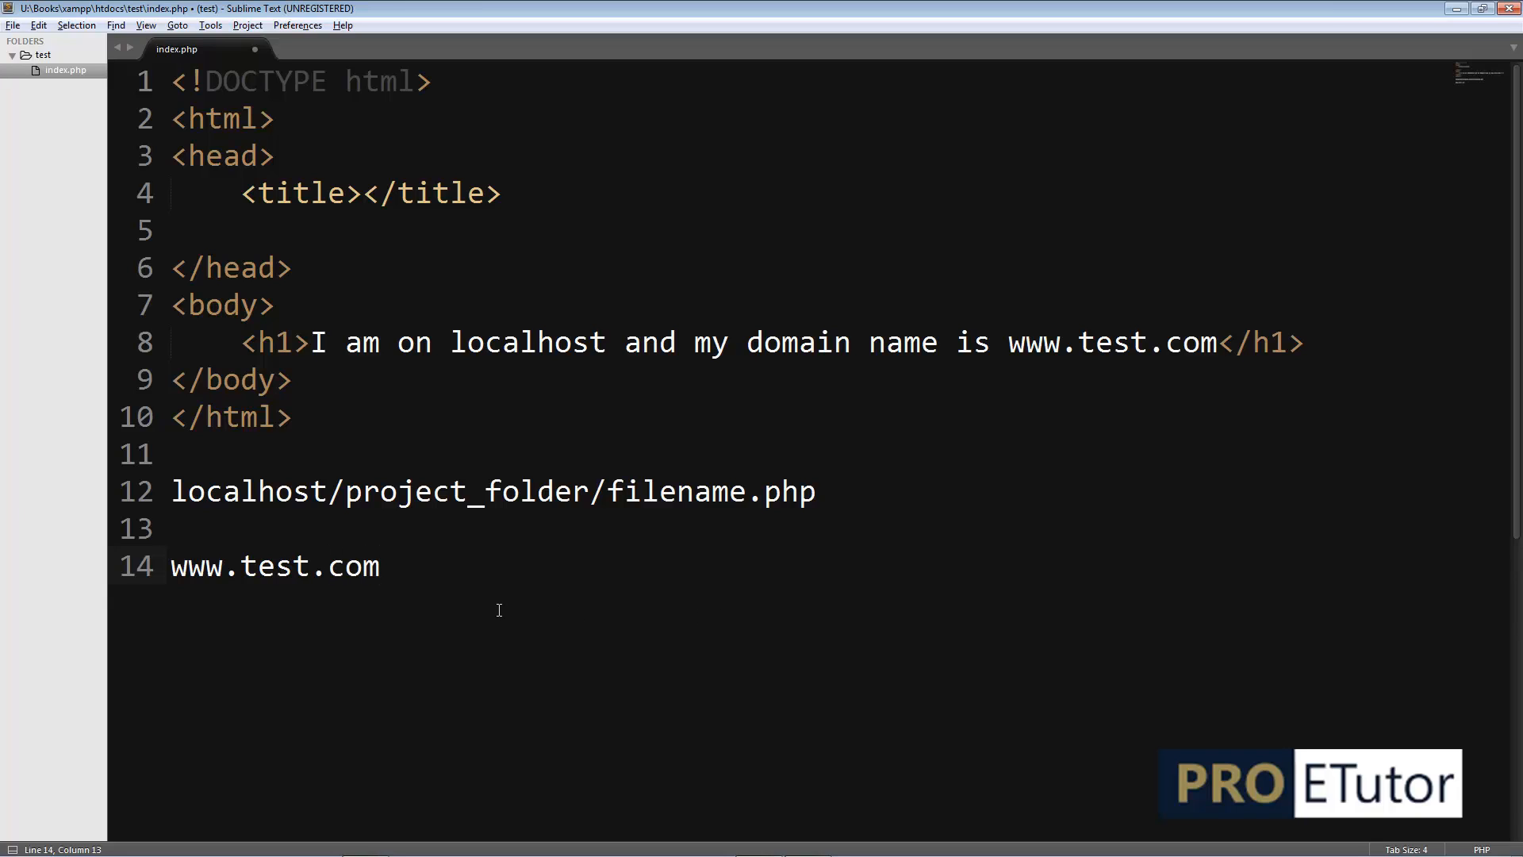
{"action": "left_click_drag", "start_coordinate": [241, 568], "coordinate": [310, 570]}
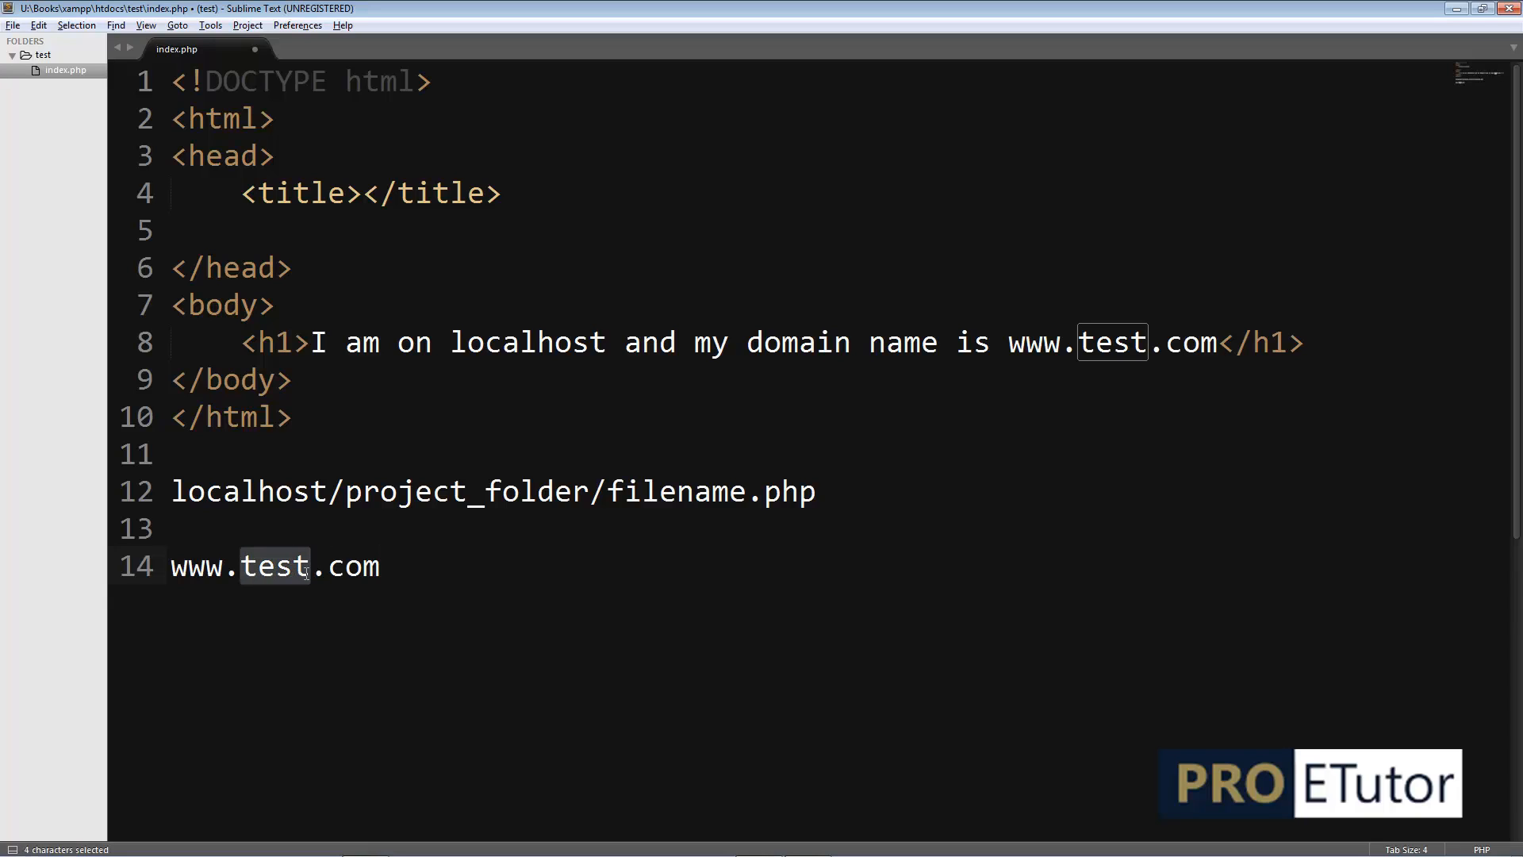
{"action": "left_click_drag", "start_coordinate": [395, 568], "coordinate": [157, 560]}
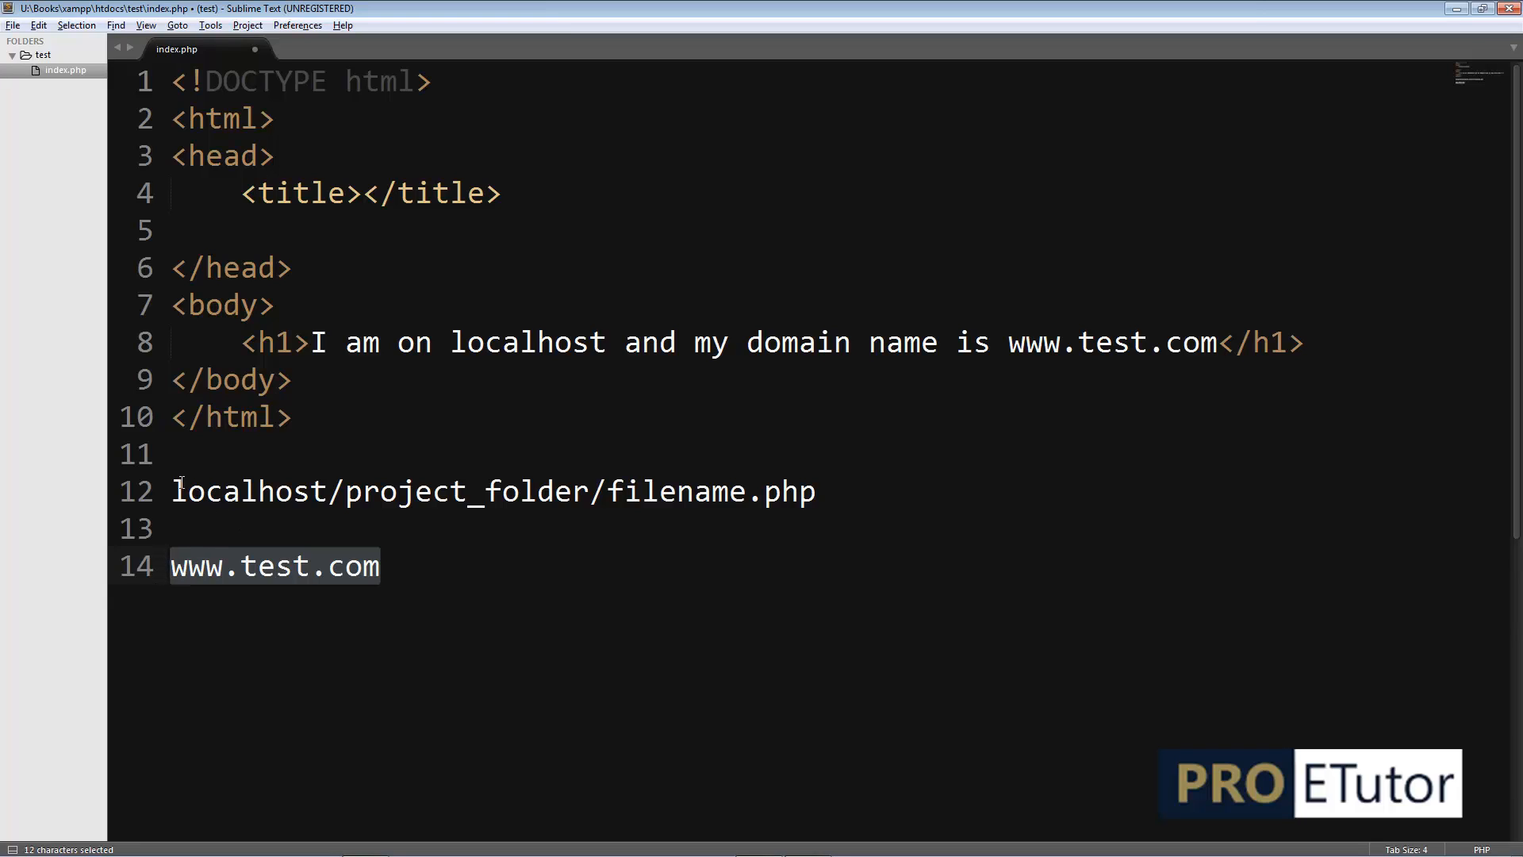
{"action": "left_click_drag", "start_coordinate": [172, 492], "coordinate": [606, 487]}
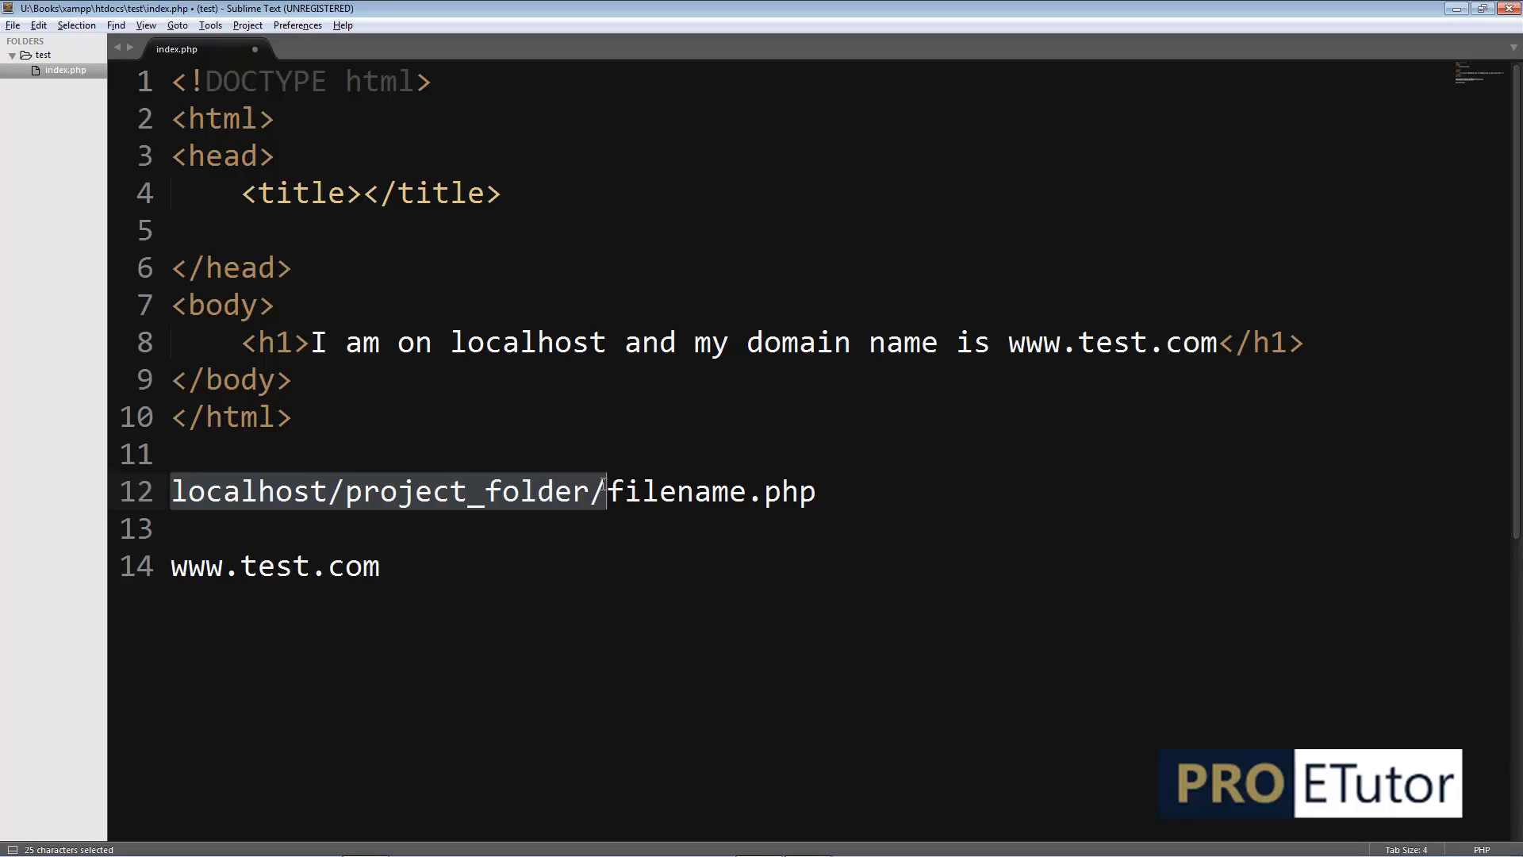
{"action": "left_click", "coordinate": [606, 488]}
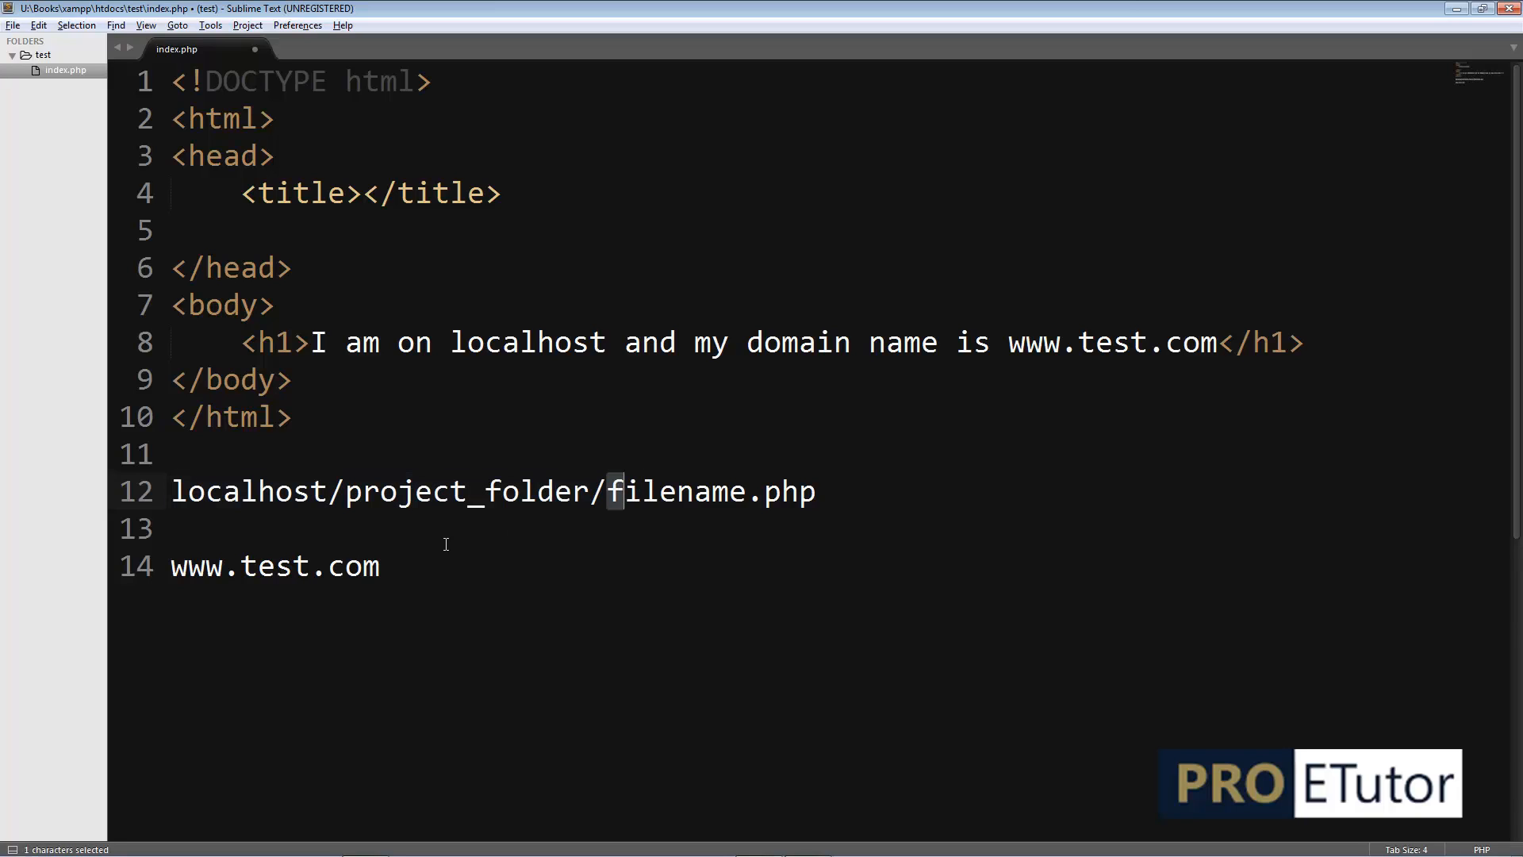
{"action": "left_click", "coordinate": [392, 577]}
{"action": "type", "text": "/filen"}
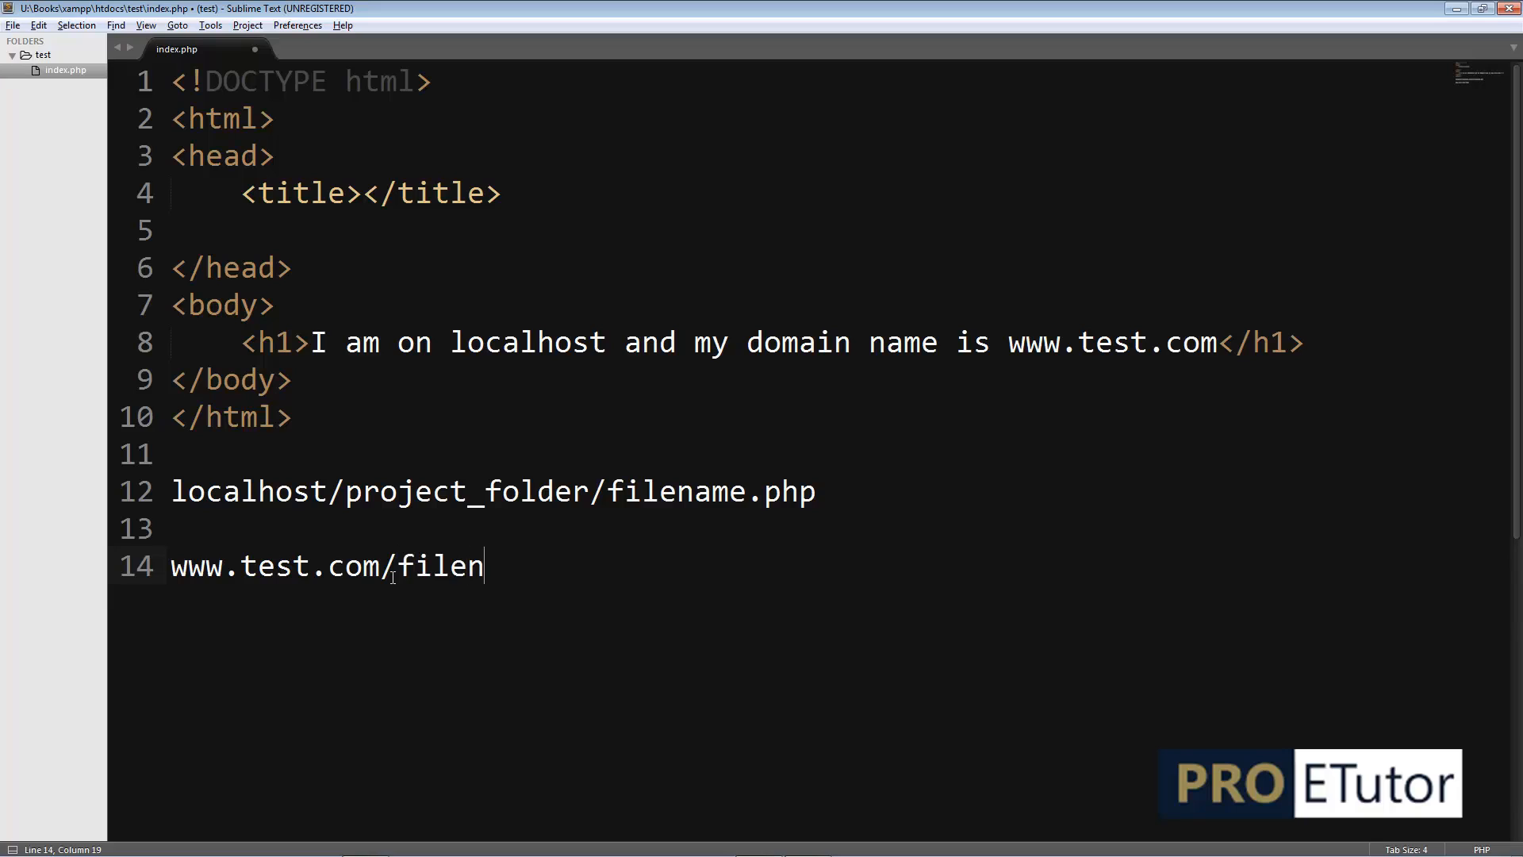
{"action": "type", "text": "ame.php"}
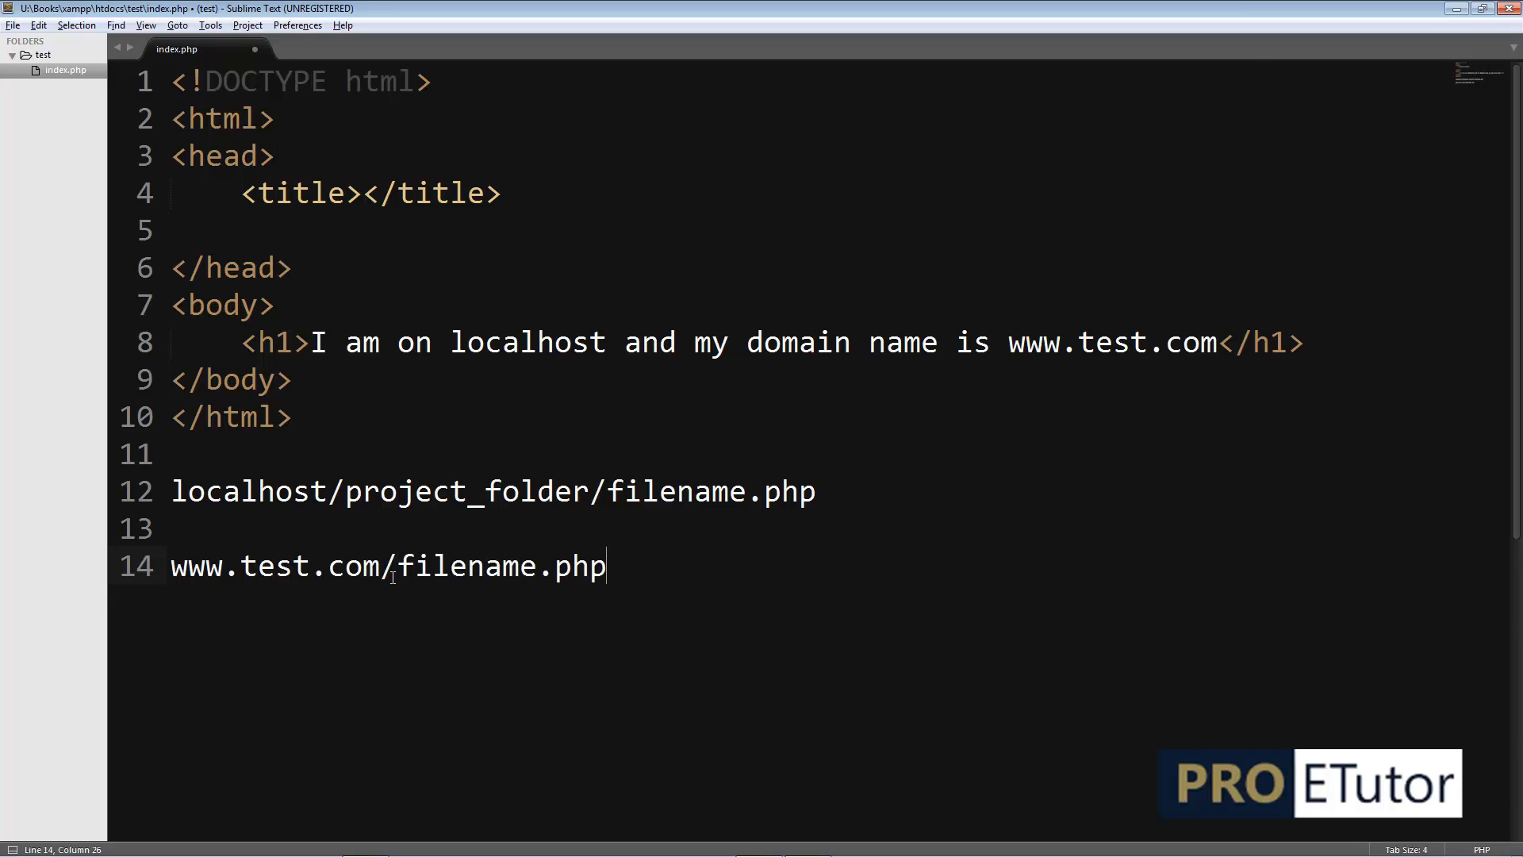
- Comment out the two example URL lines as one HTML block comment and save index.php
{"action": "left_click_drag", "start_coordinate": [635, 564], "coordinate": [169, 564]}
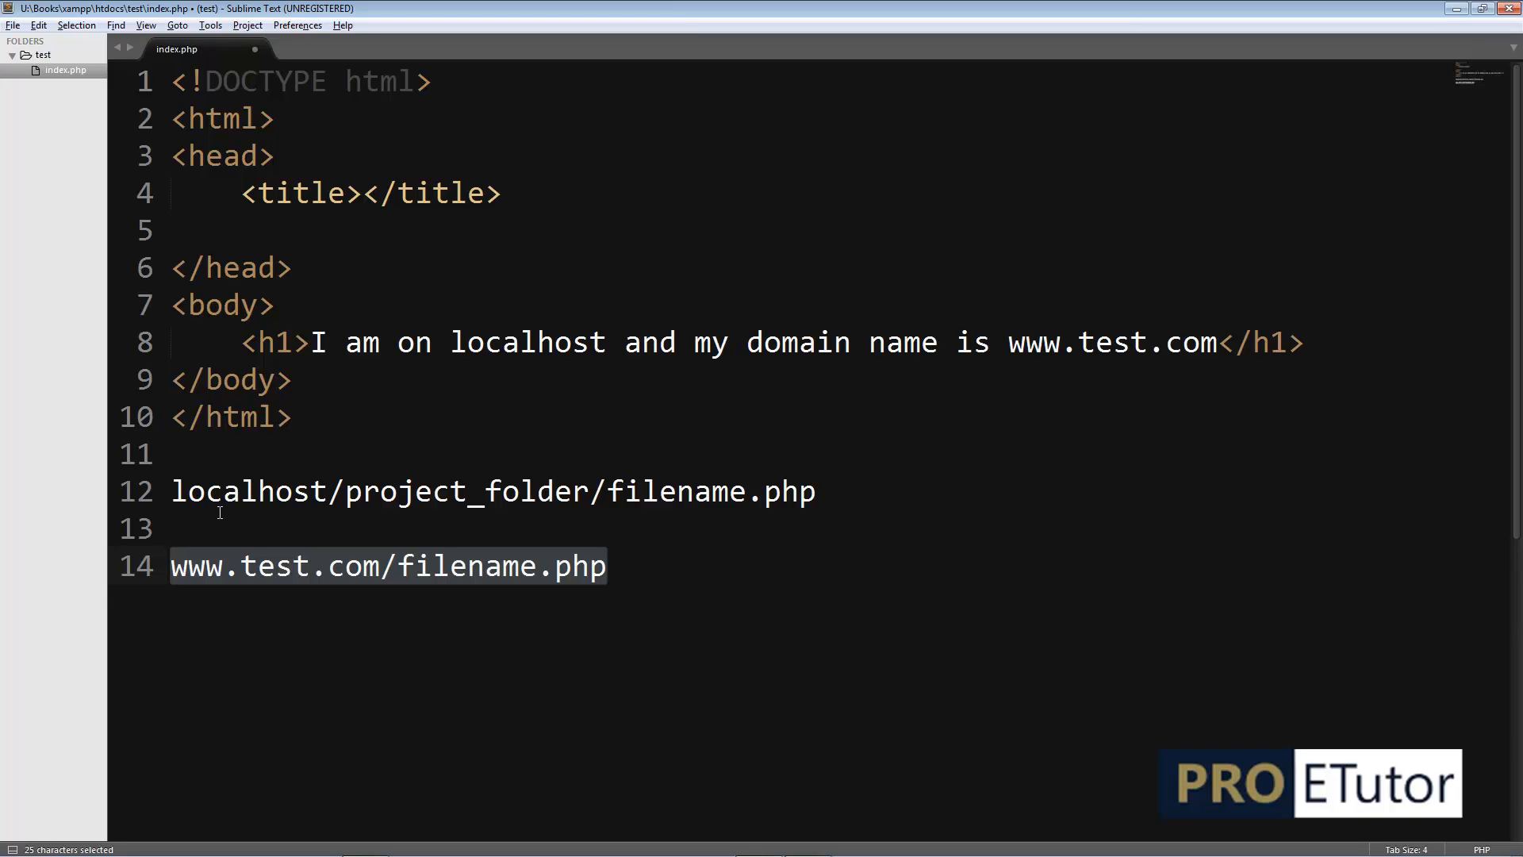
{"action": "left_click_drag", "start_coordinate": [171, 492], "coordinate": [611, 561]}
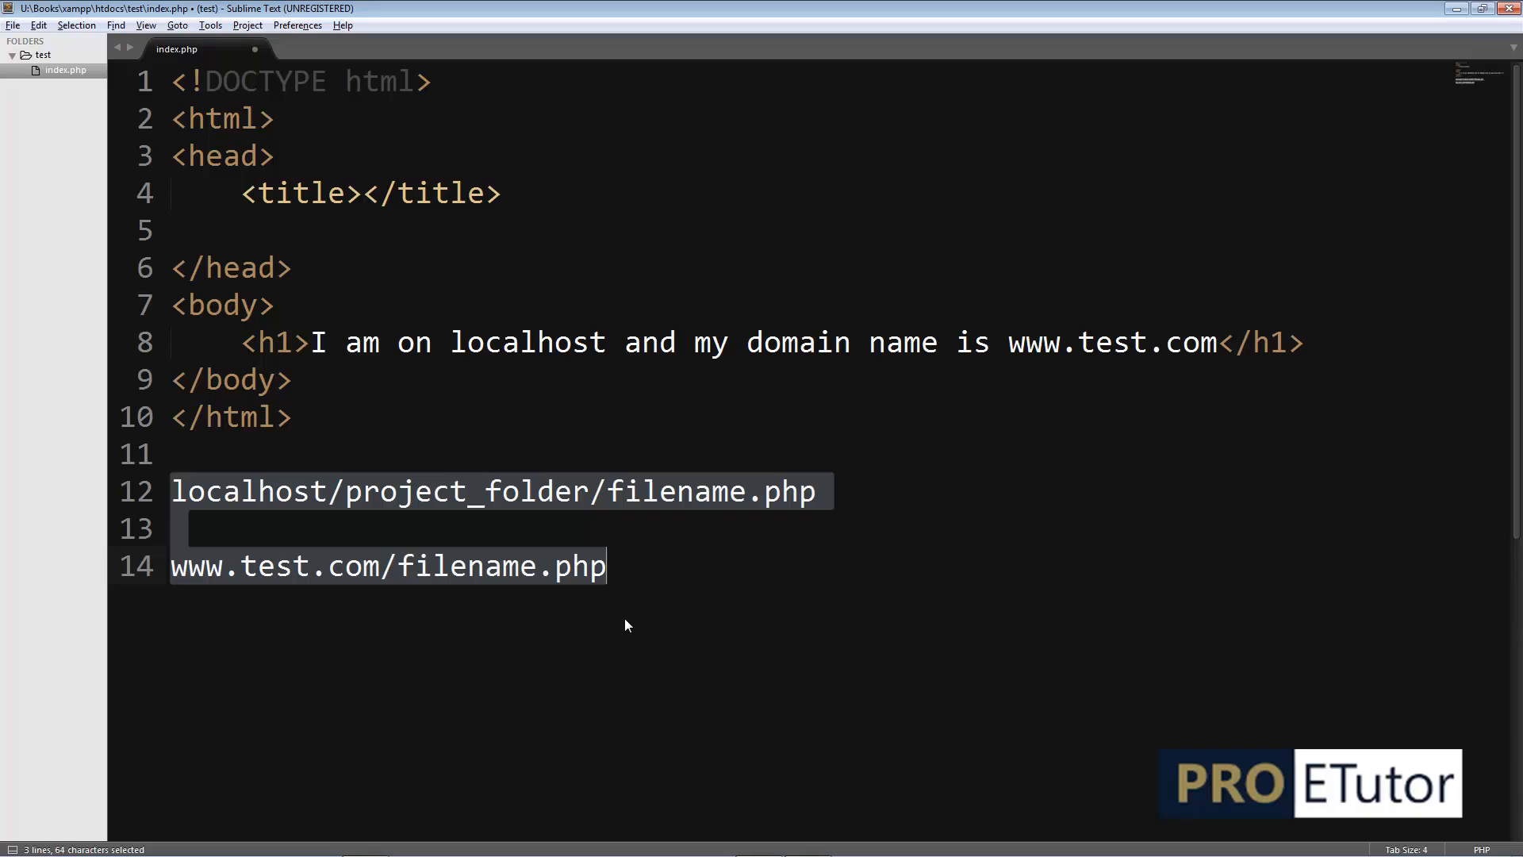
{"action": "key", "text": "ctrl+shift+slash"}
{"action": "key", "text": "ctrl+s"}
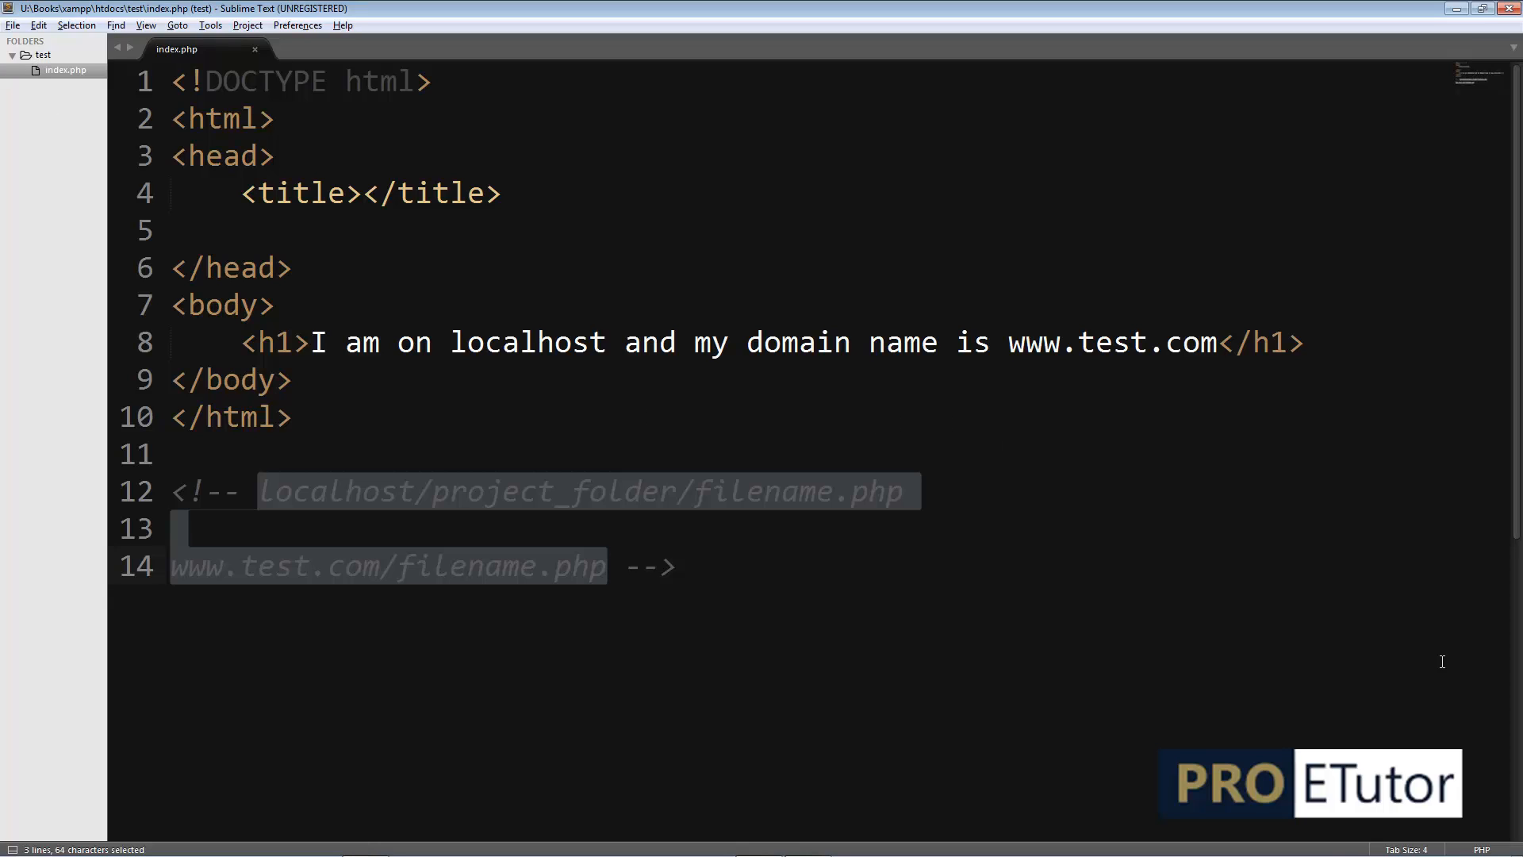
- Bring up the XAMPP Control Panel to check the Apache module's status, and dismiss it
{"action": "left_click", "coordinate": [1382, 842]}
{"action": "double_click", "coordinate": [1384, 746]}
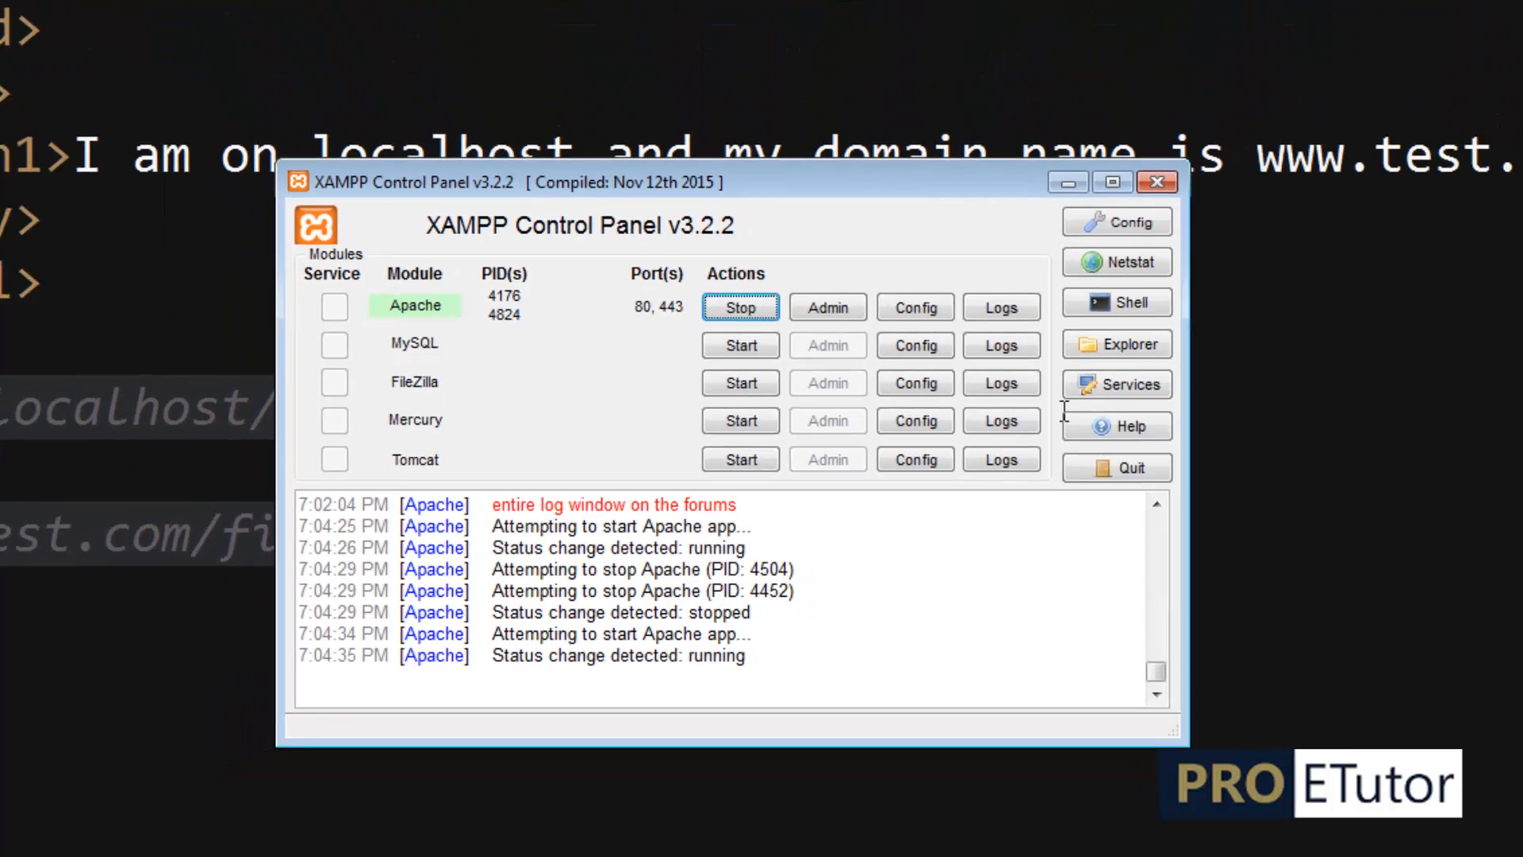
{"action": "left_click", "coordinate": [1199, 48]}
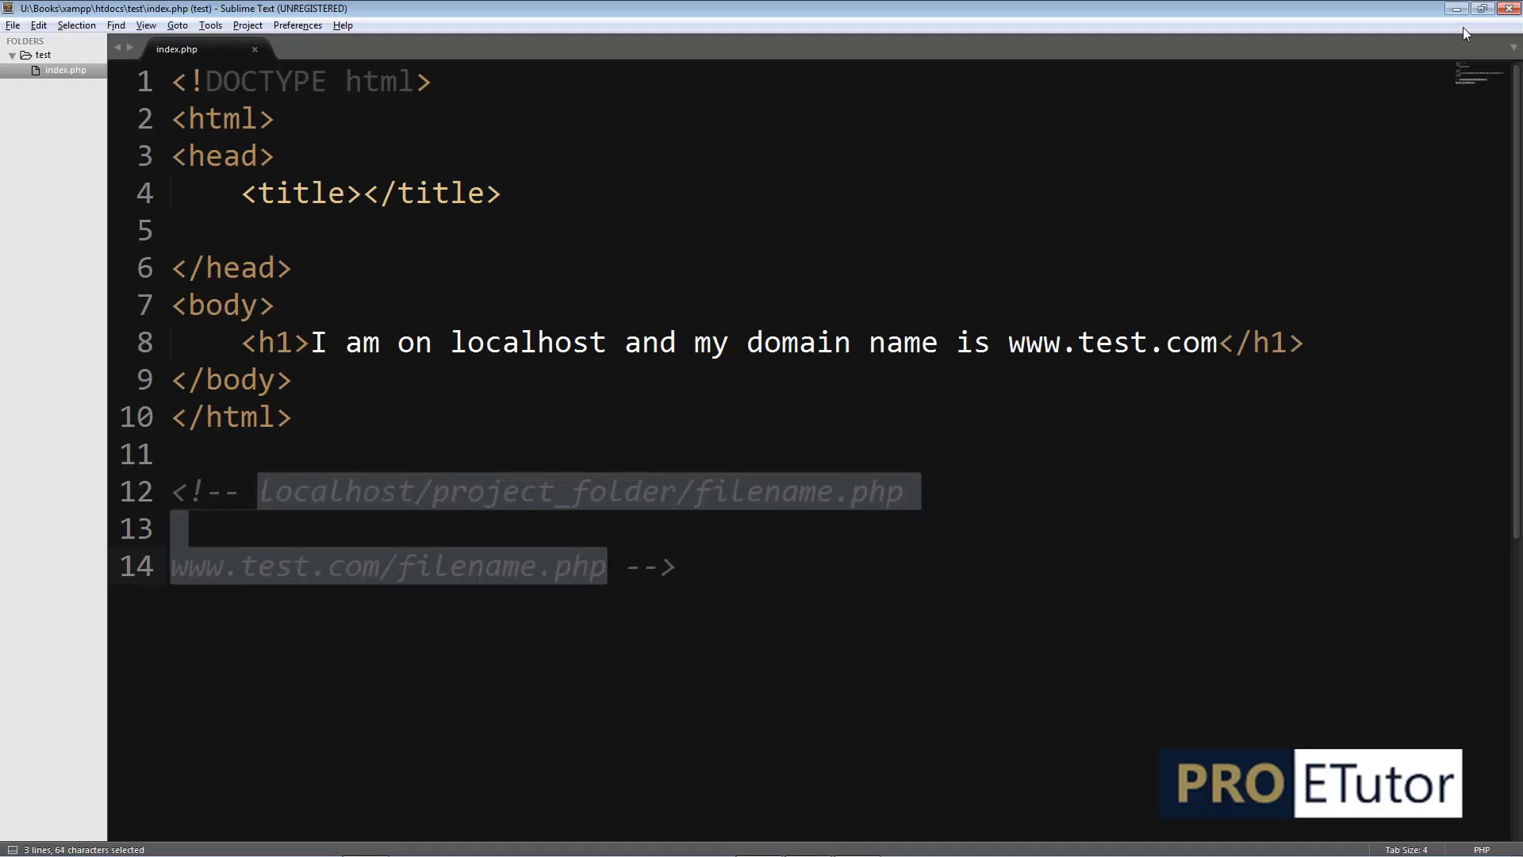
- Switch to the browser, reload test.com and examine the page's address and heading
{"action": "left_click", "coordinate": [1456, 9]}
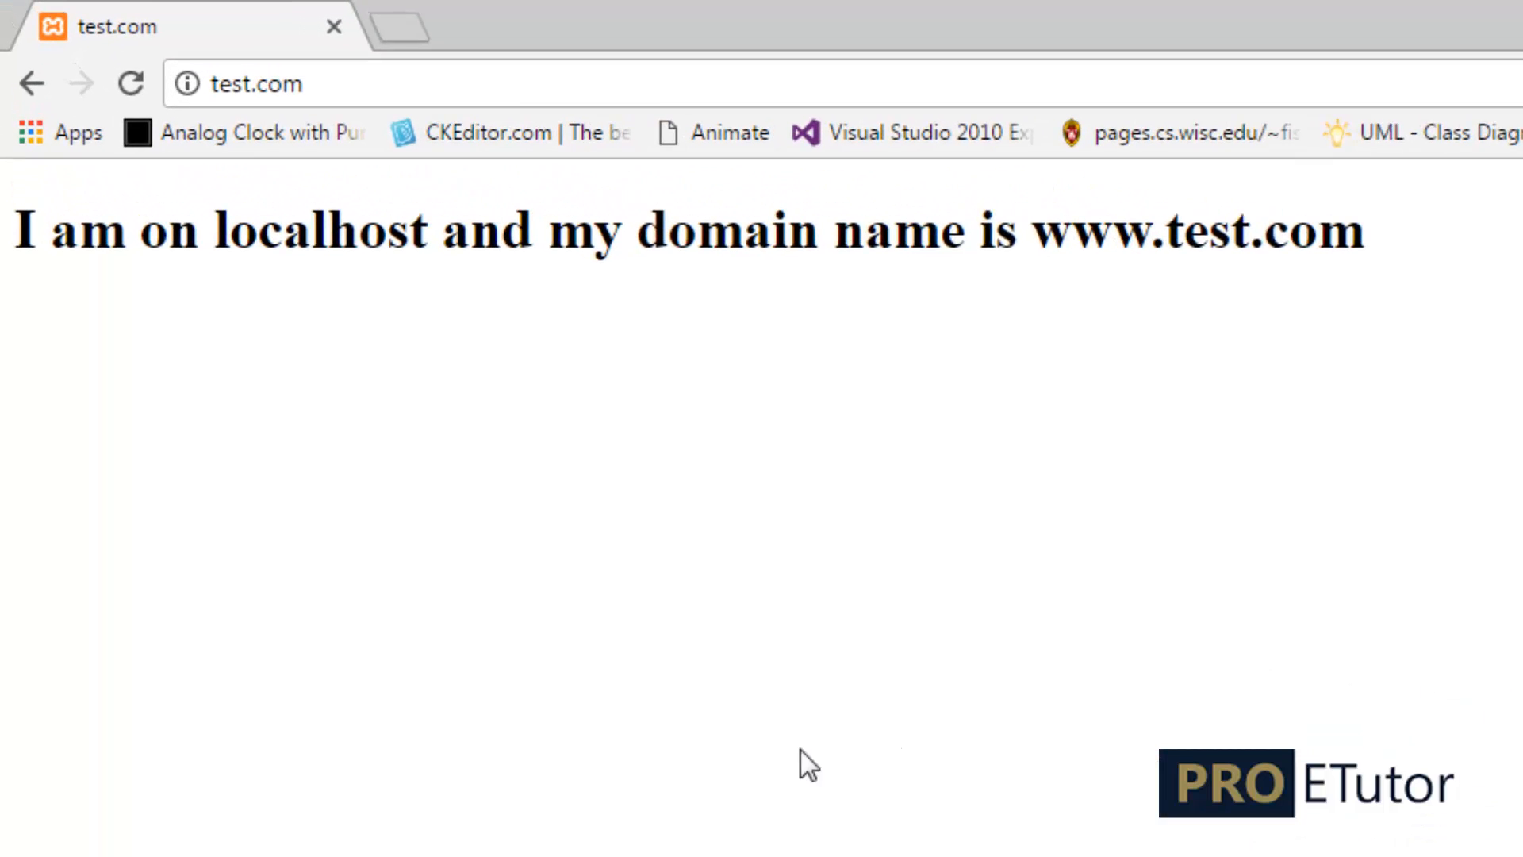
{"action": "key", "text": "F5"}
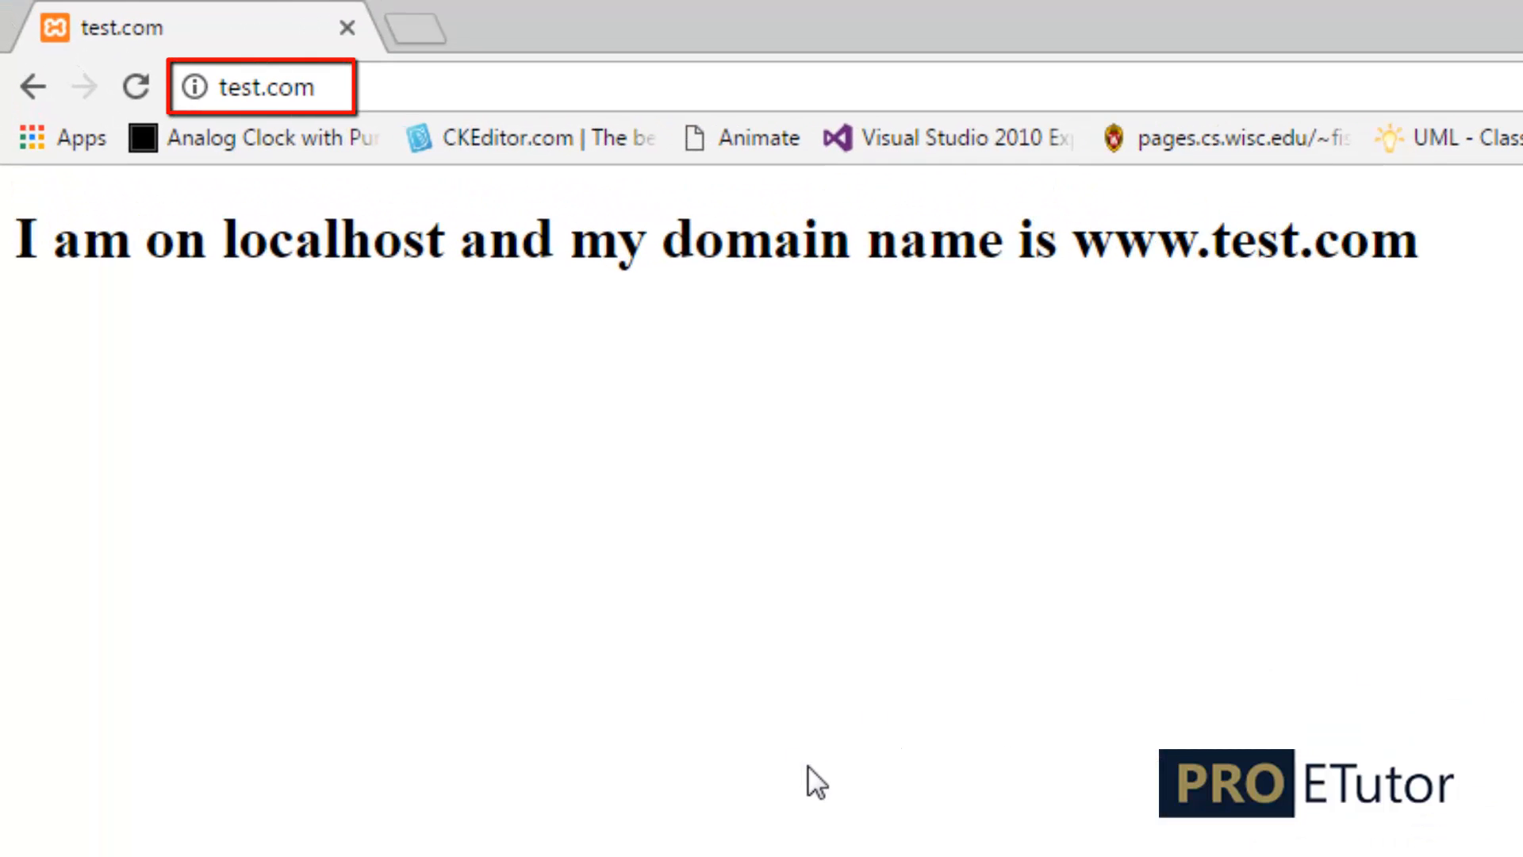
{"action": "left_click_drag", "start_coordinate": [316, 87], "coordinate": [210, 88]}
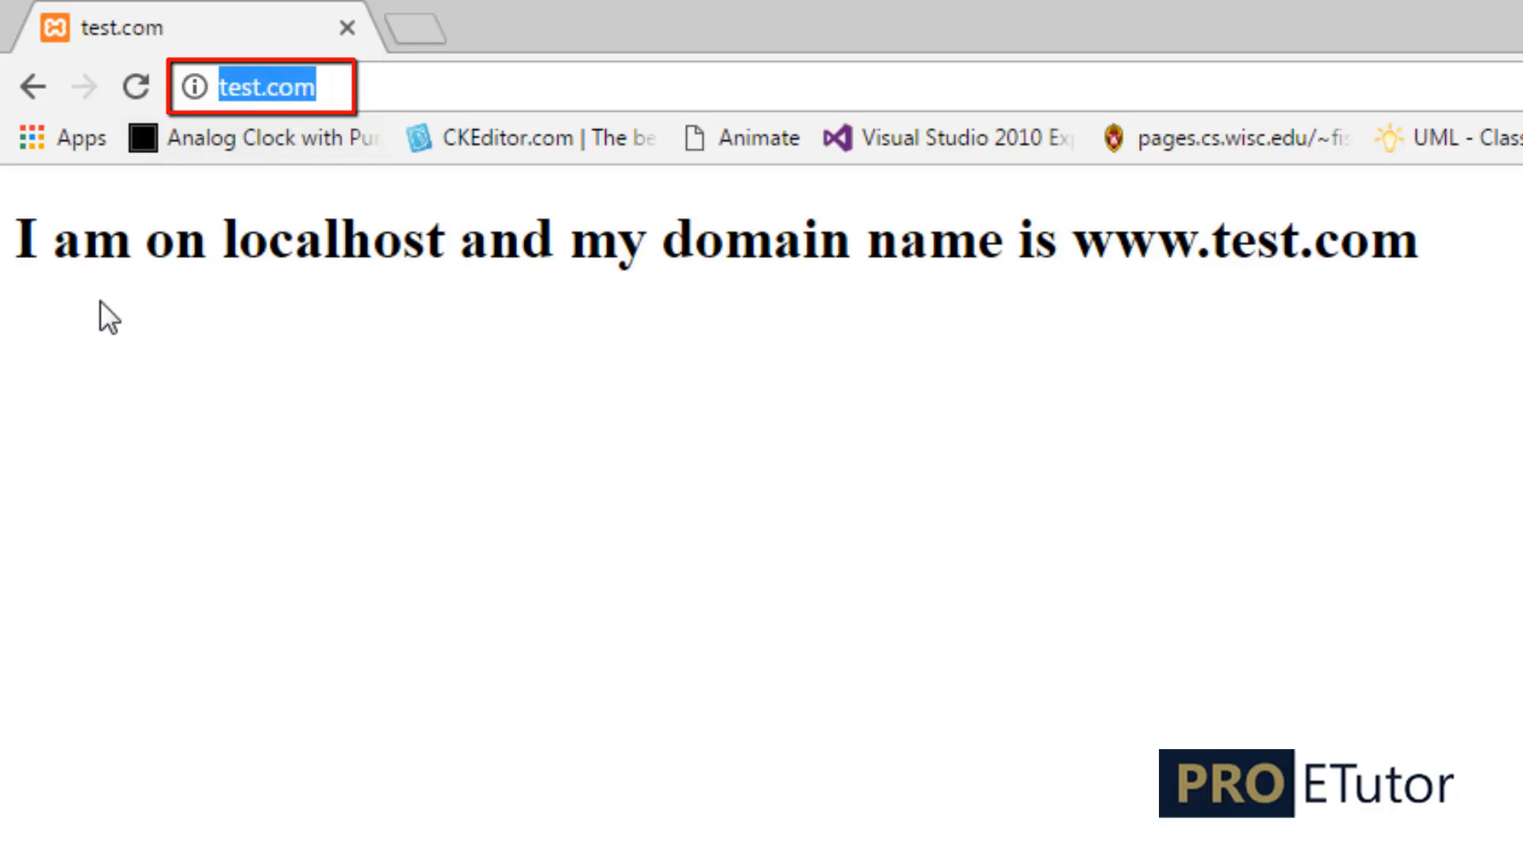
{"action": "left_click", "coordinate": [27, 299]}
{"action": "mouse_move", "coordinate": [22, 238]}
{"action": "left_mouse_down"}
{"action": "mouse_move", "coordinate": [580, 265]}
{"action": "mouse_move", "coordinate": [822, 247]}
{"action": "mouse_move", "coordinate": [1426, 271]}
{"action": "left_mouse_up"}
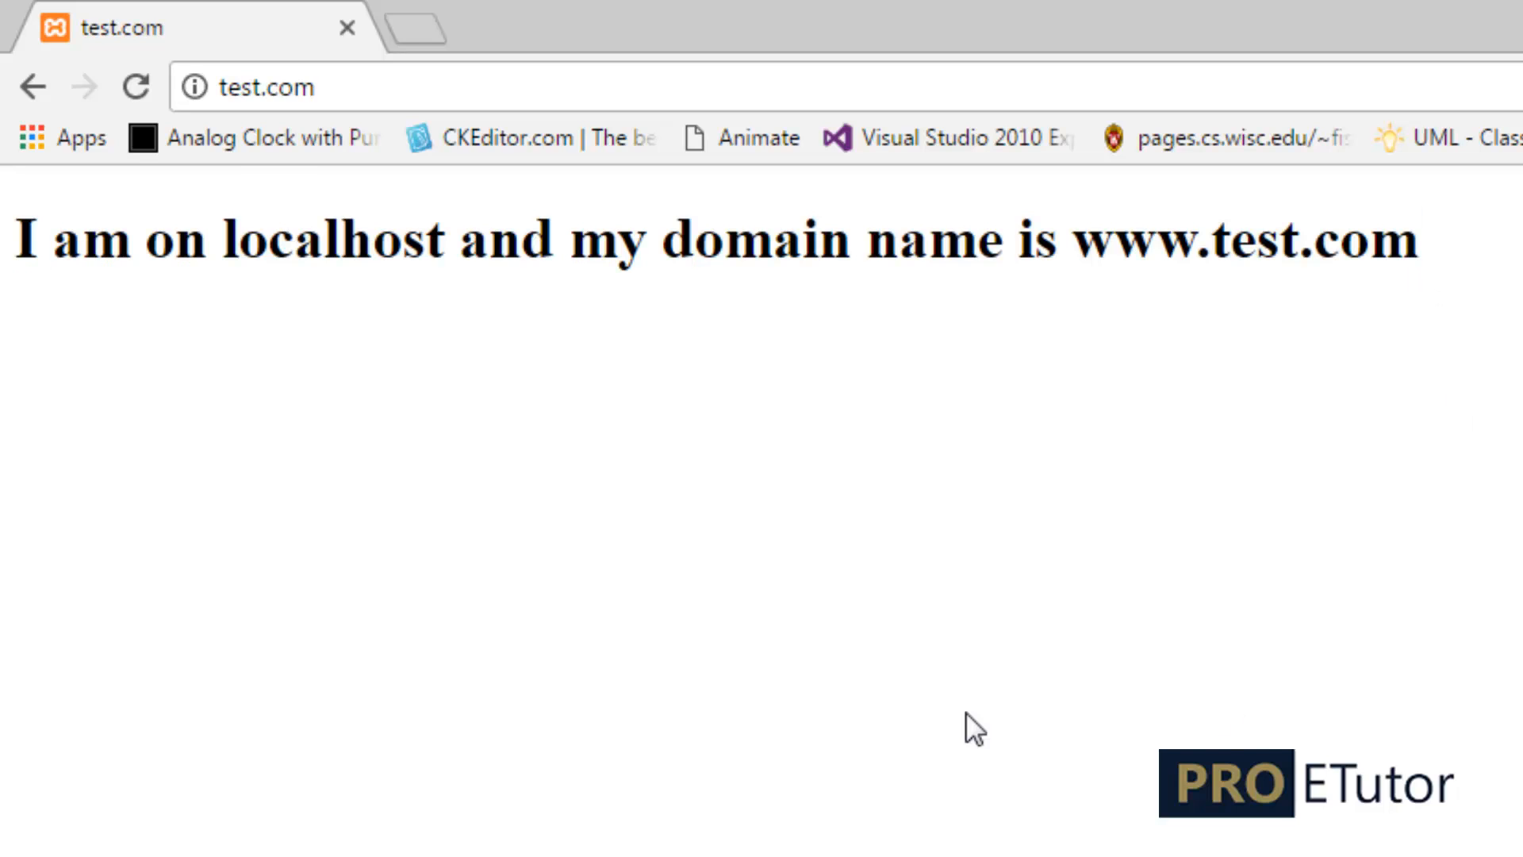
{"action": "left_click_drag", "start_coordinate": [400, 94], "coordinate": [194, 83]}
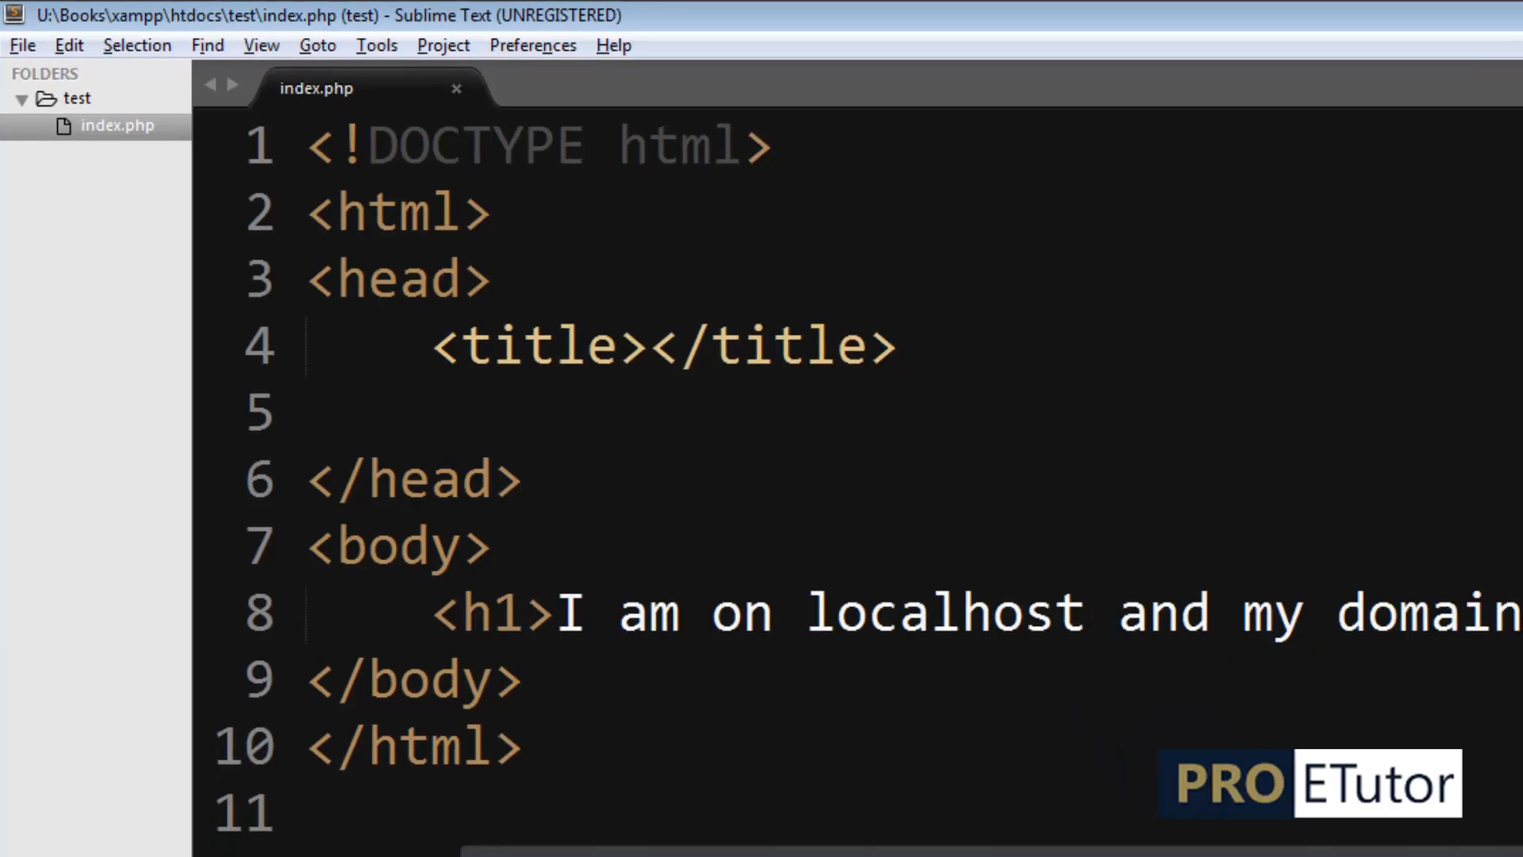
- Examine the h1 heading text and its domain name in index.php in Sublime Text
{"action": "left_click_drag", "start_coordinate": [310, 341], "coordinate": [1216, 349]}
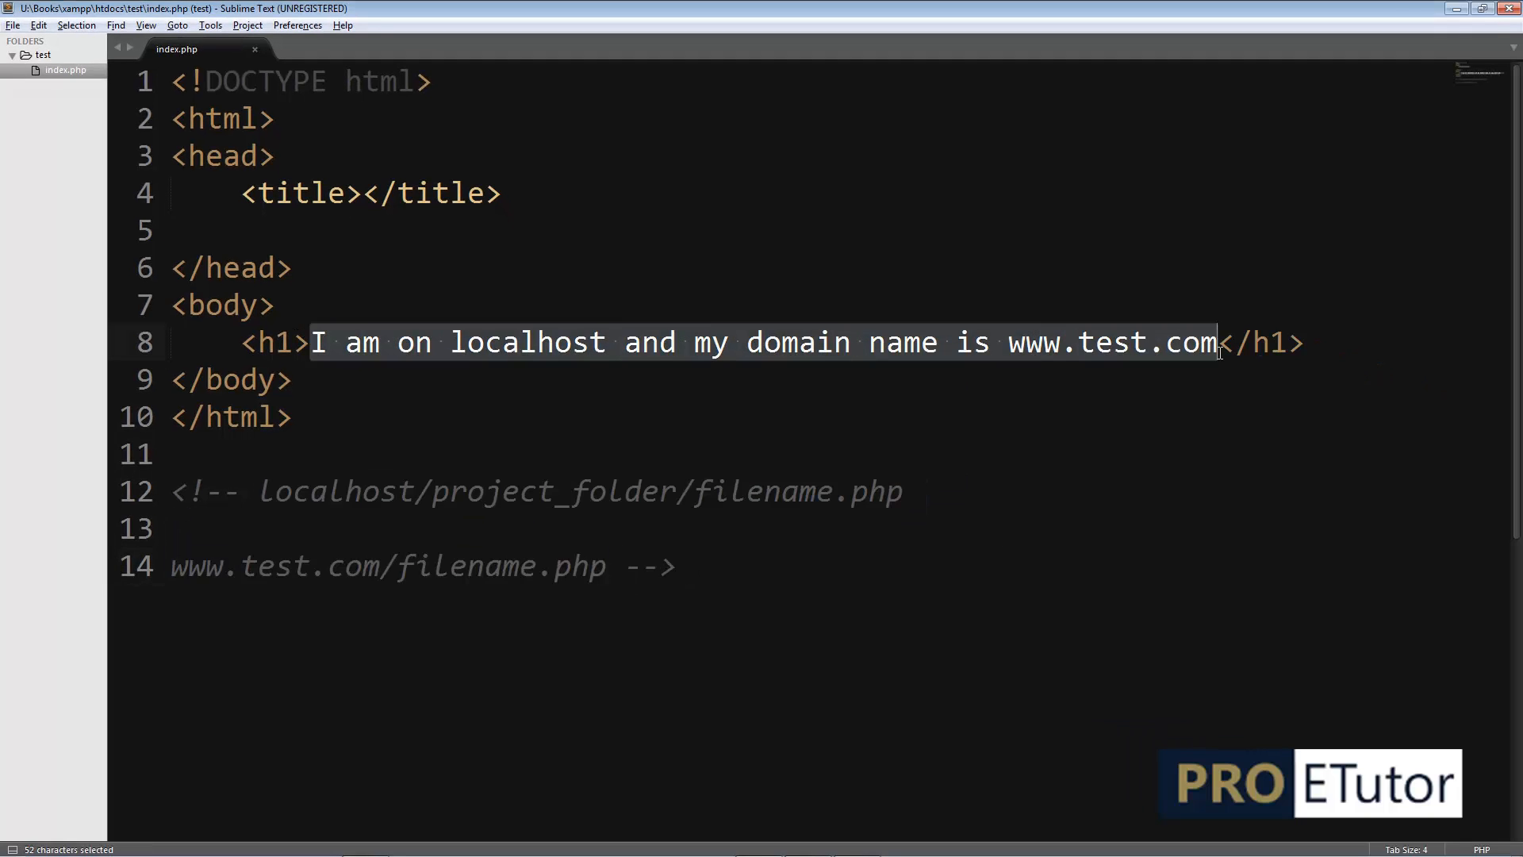
{"action": "left_click", "coordinate": [843, 447]}
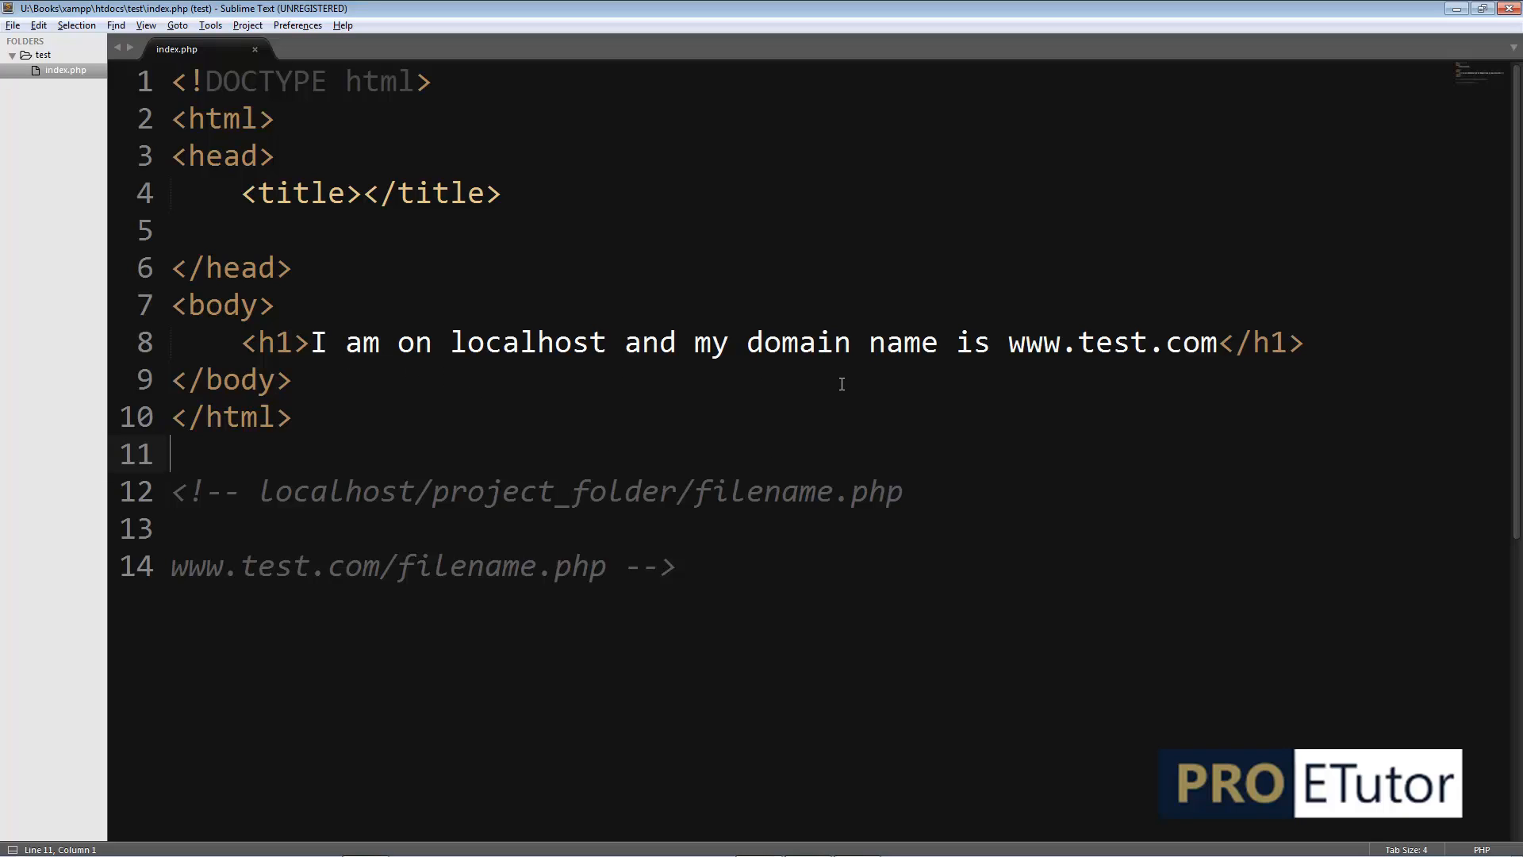
{"action": "left_click_drag", "start_coordinate": [309, 343], "coordinate": [1218, 344]}
{"action": "left_click", "coordinate": [1109, 409]}
{"action": "left_click_drag", "start_coordinate": [1009, 344], "coordinate": [1219, 344]}
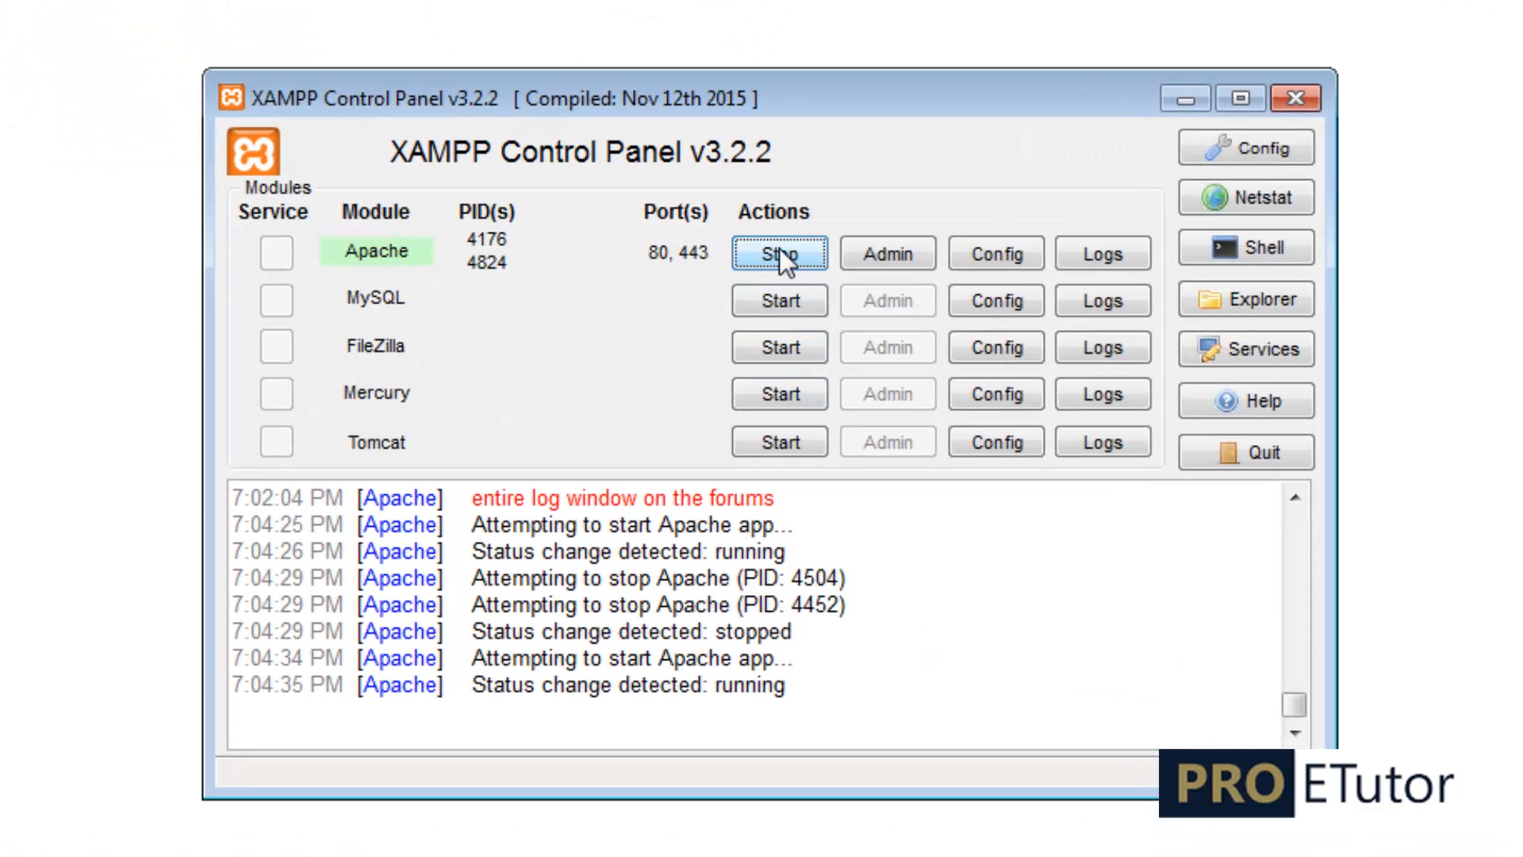
- Stop the Apache module in the XAMPP Control Panel, and reload test.com in the browser to check its response
{"action": "left_click", "coordinate": [772, 254]}
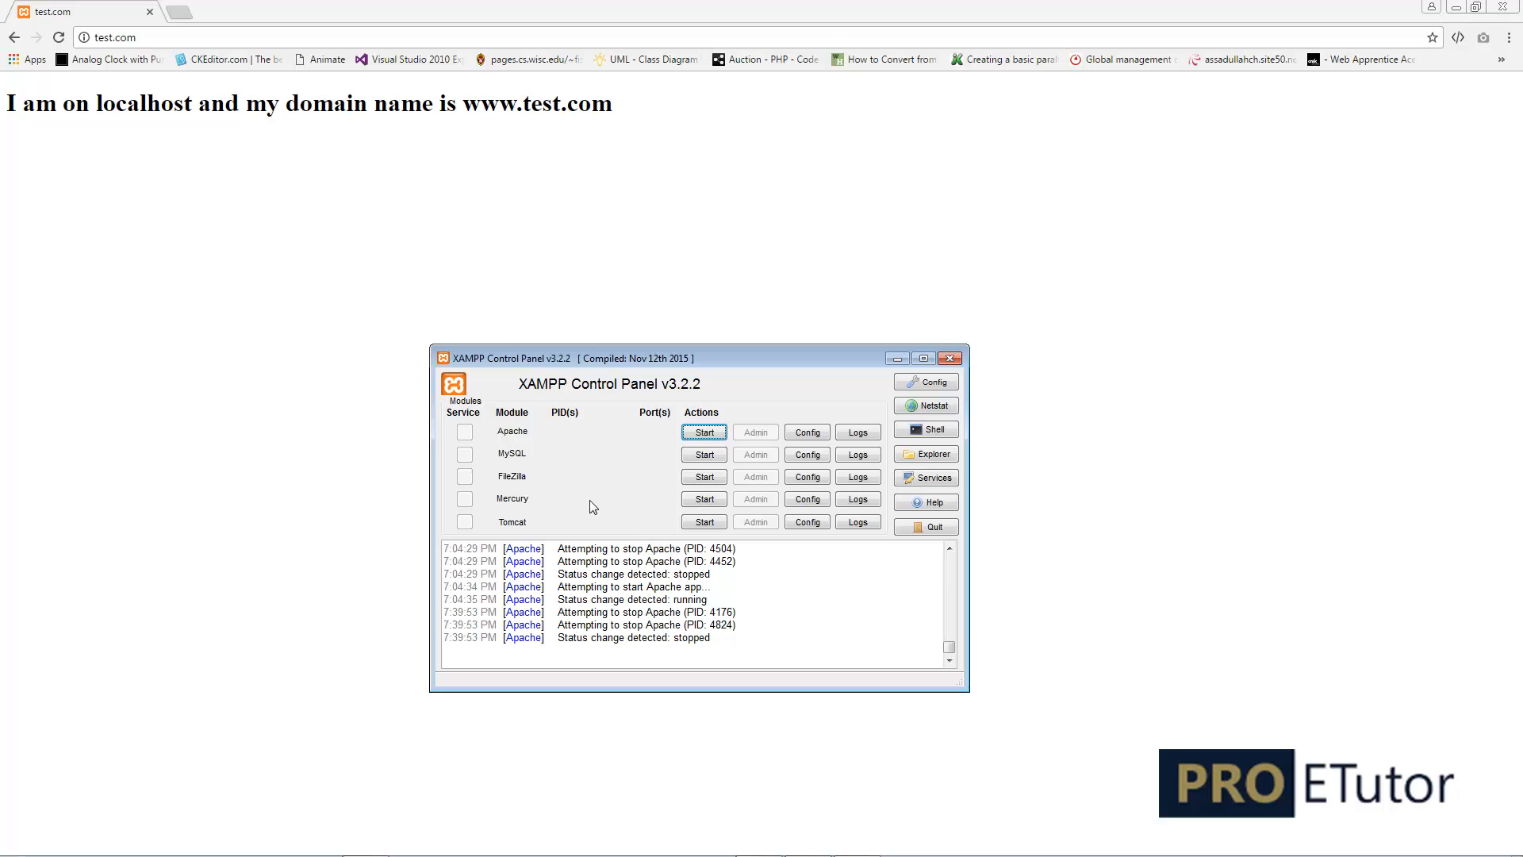
{"action": "left_click", "coordinate": [481, 258]}
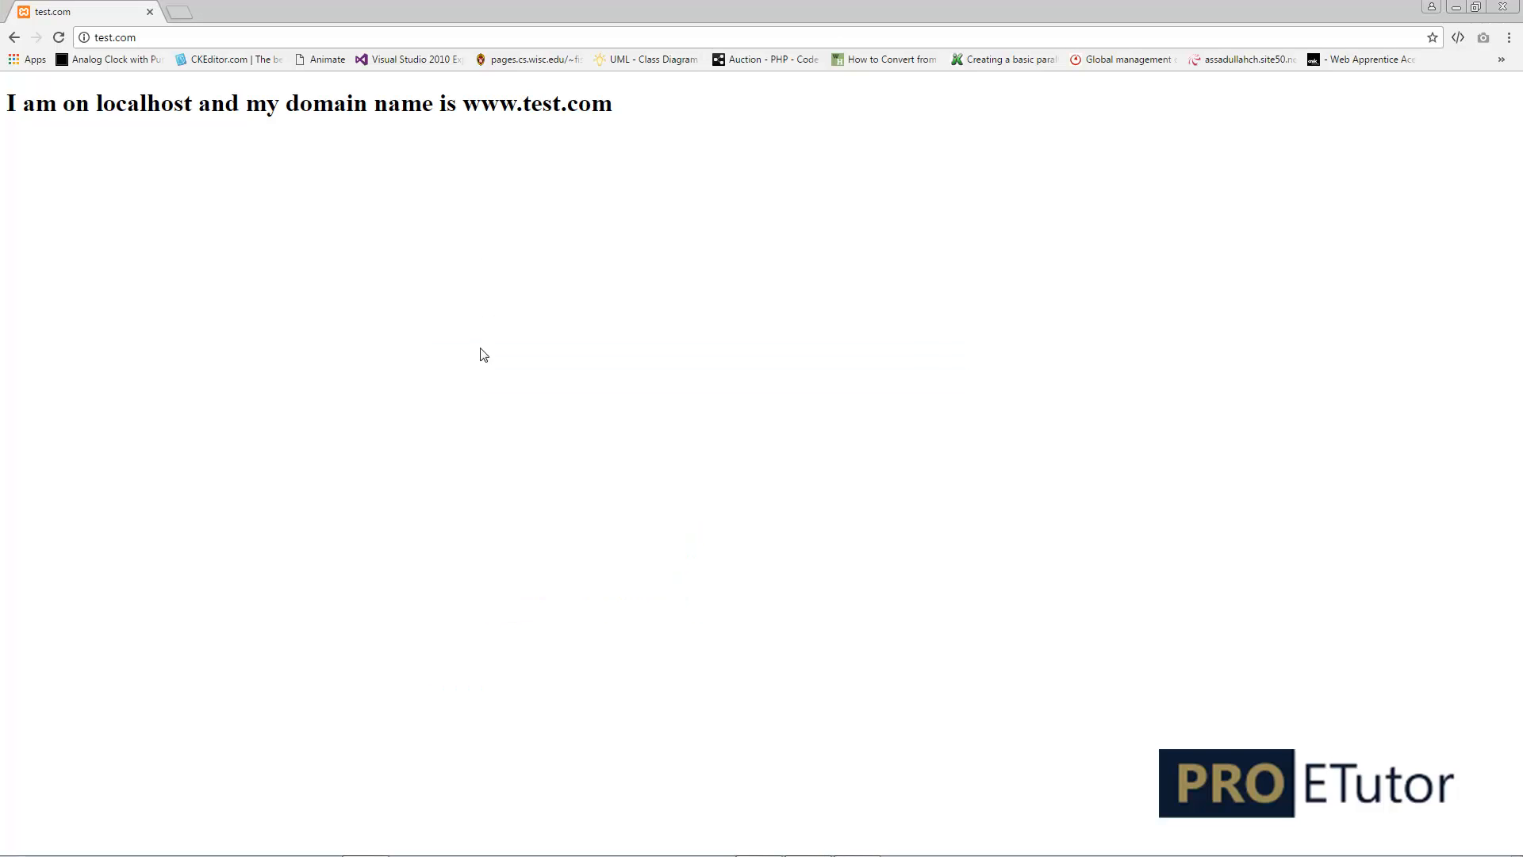
{"action": "key", "text": "F5"}
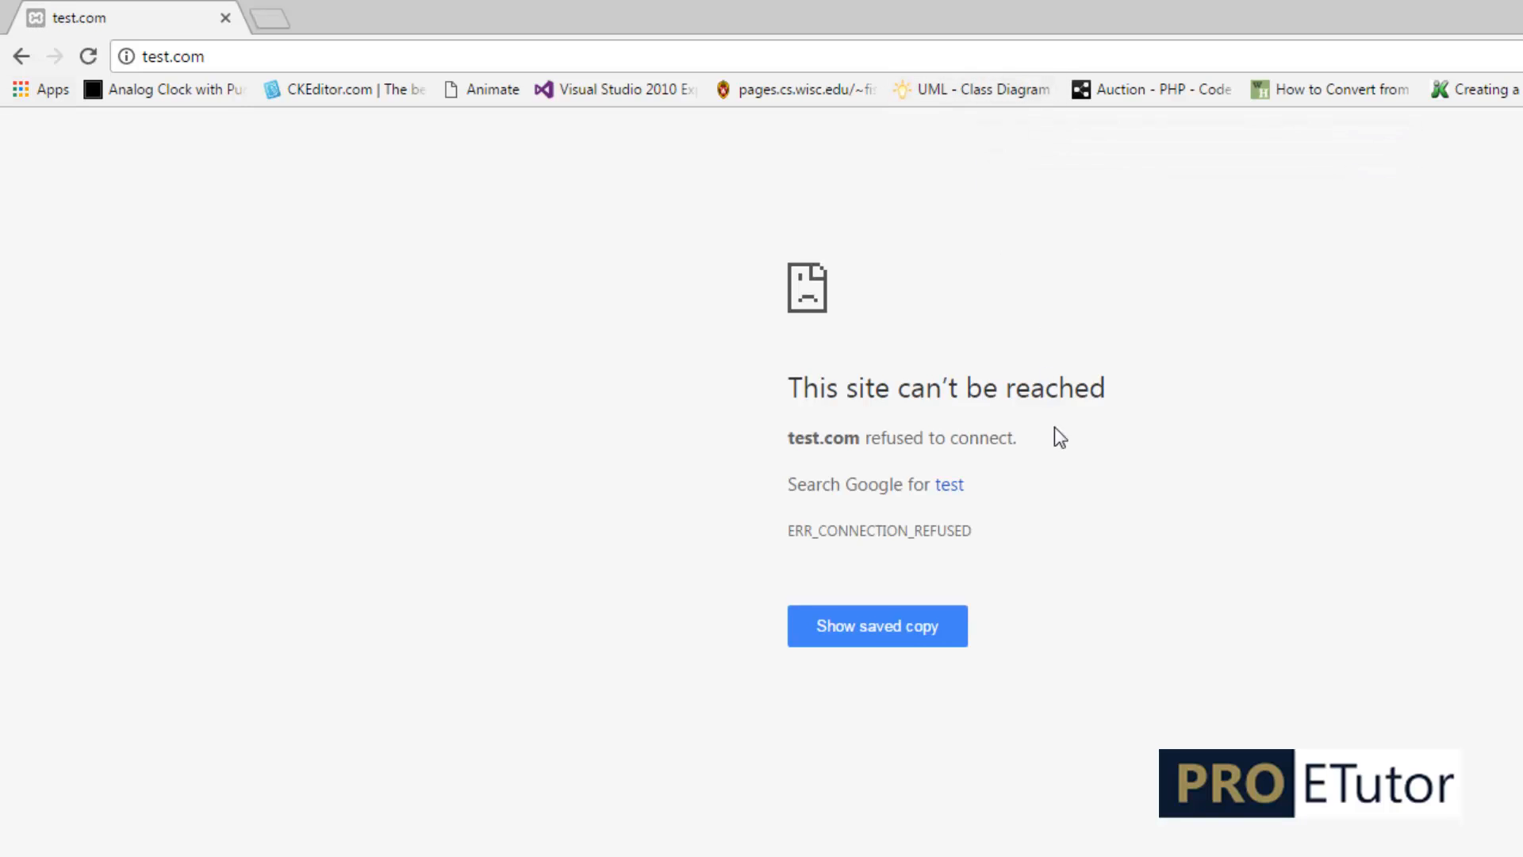
{"action": "left_click", "coordinate": [211, 56]}
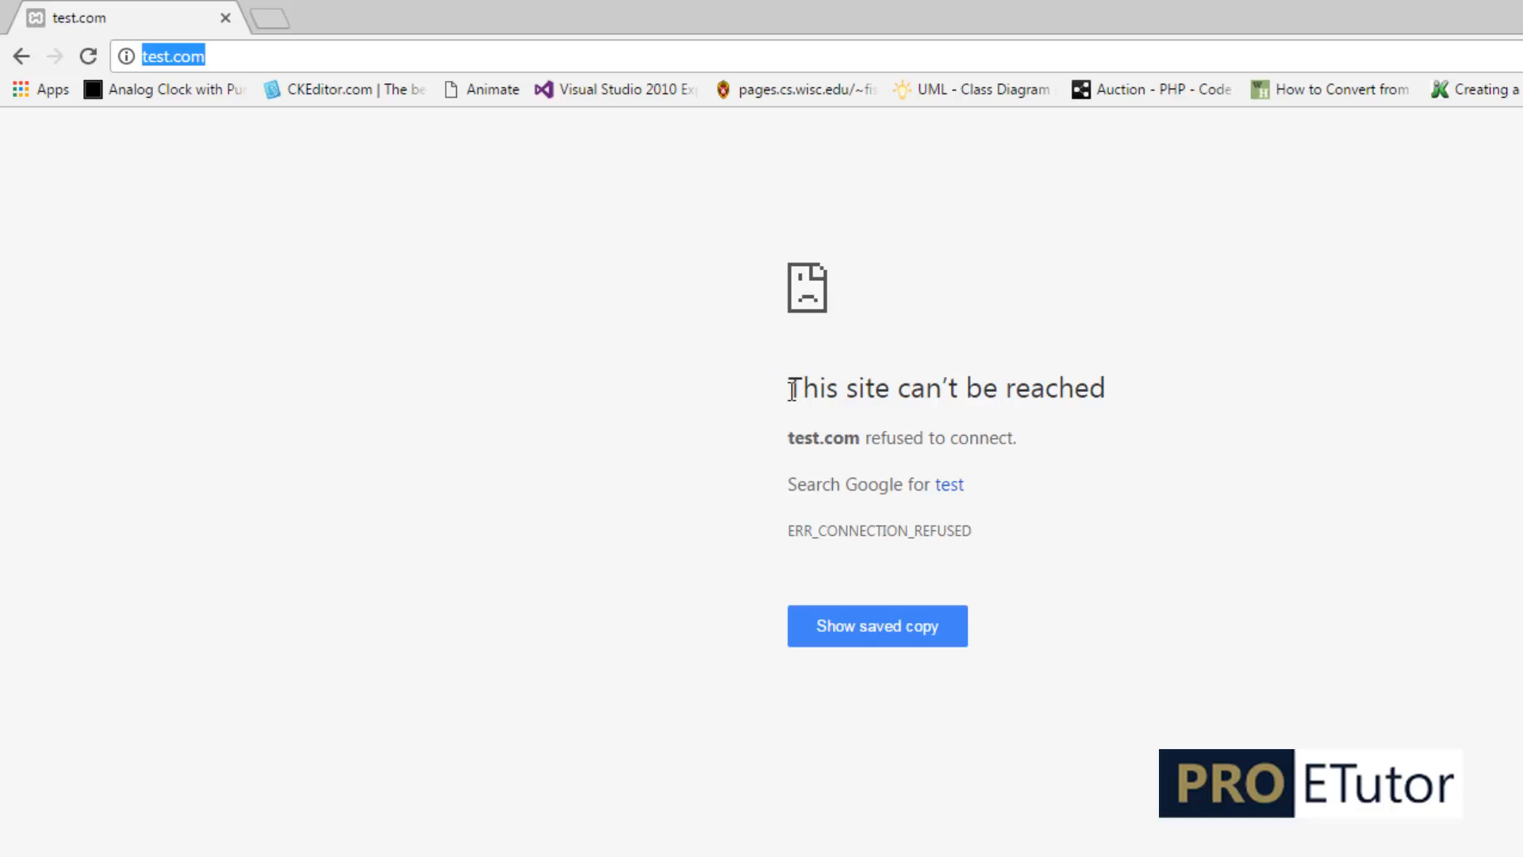
{"action": "left_click_drag", "start_coordinate": [790, 389], "coordinate": [1054, 392]}
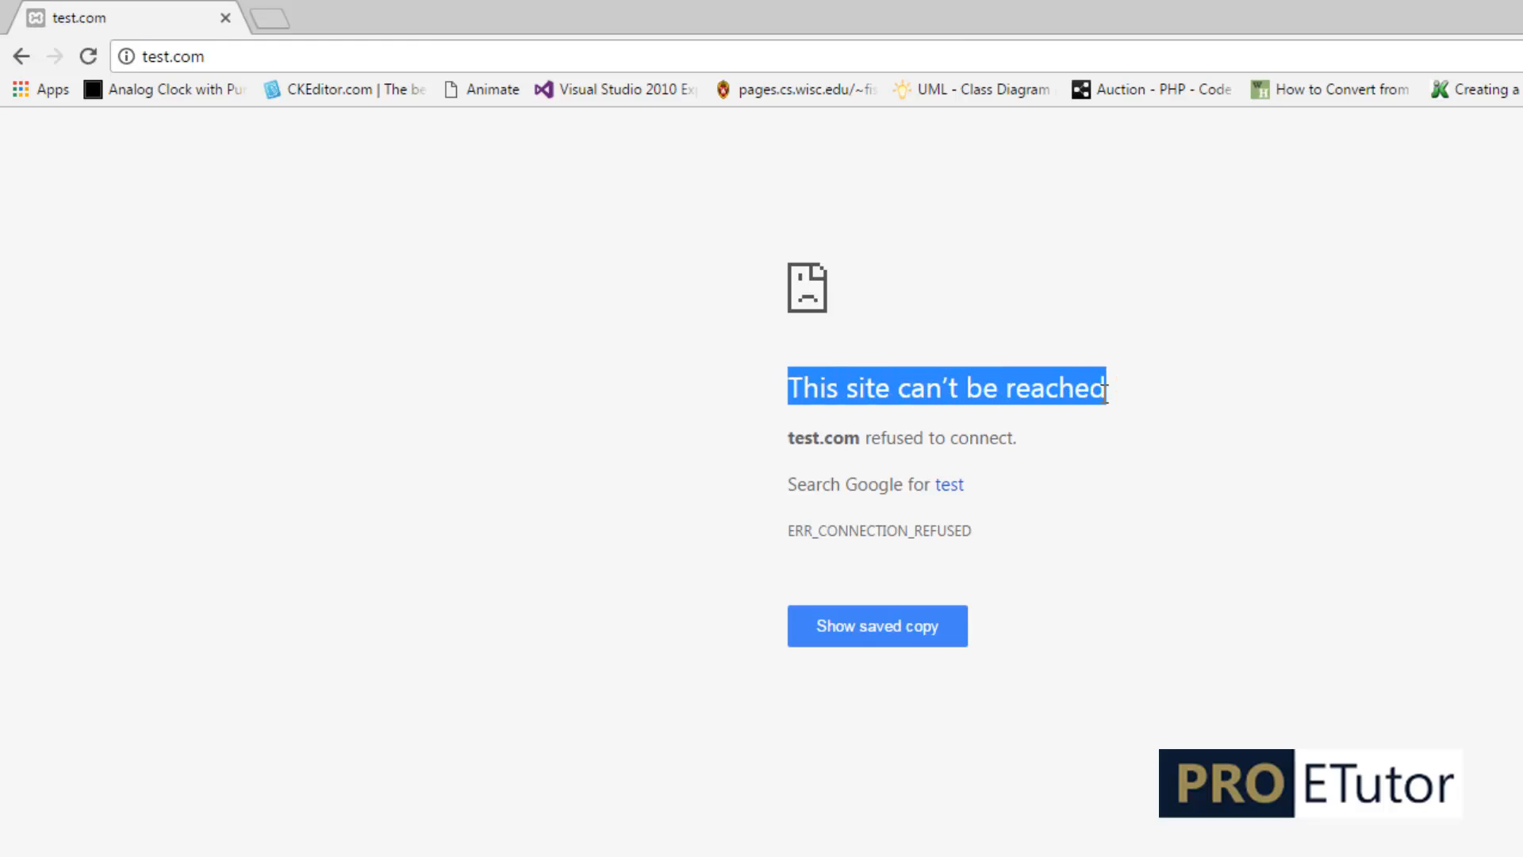
{"action": "left_click", "coordinate": [1023, 446]}
{"action": "left_click_drag", "start_coordinate": [1023, 446], "coordinate": [737, 445]}
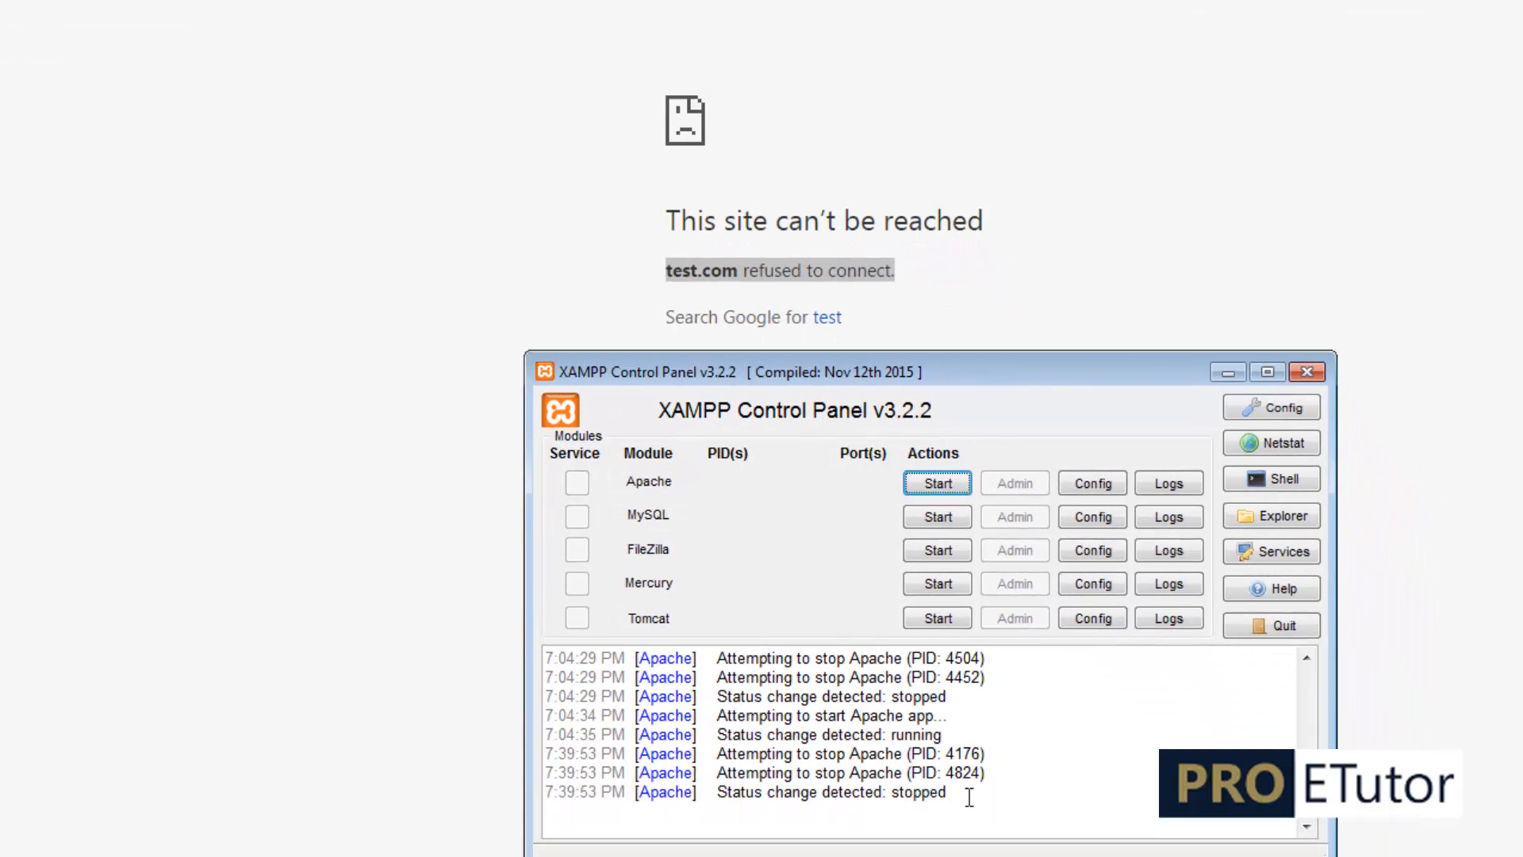
- Start the Apache module again in the XAMPP Control Panel and close the panel's window
{"action": "left_click", "coordinate": [1058, 651]}
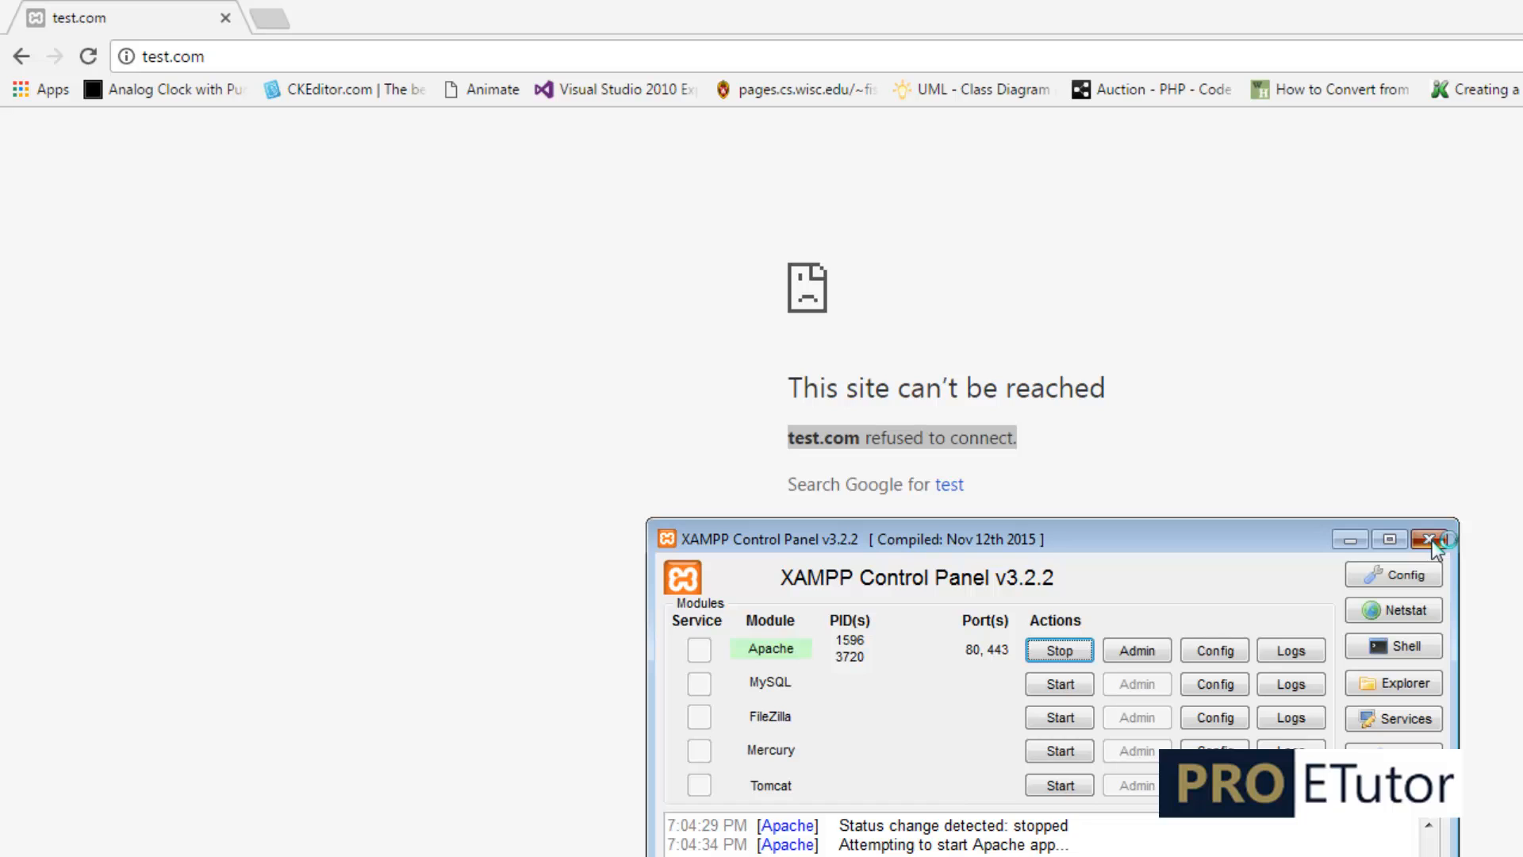
{"action": "left_click", "coordinate": [1430, 540]}
{"action": "left_click", "coordinate": [625, 752]}
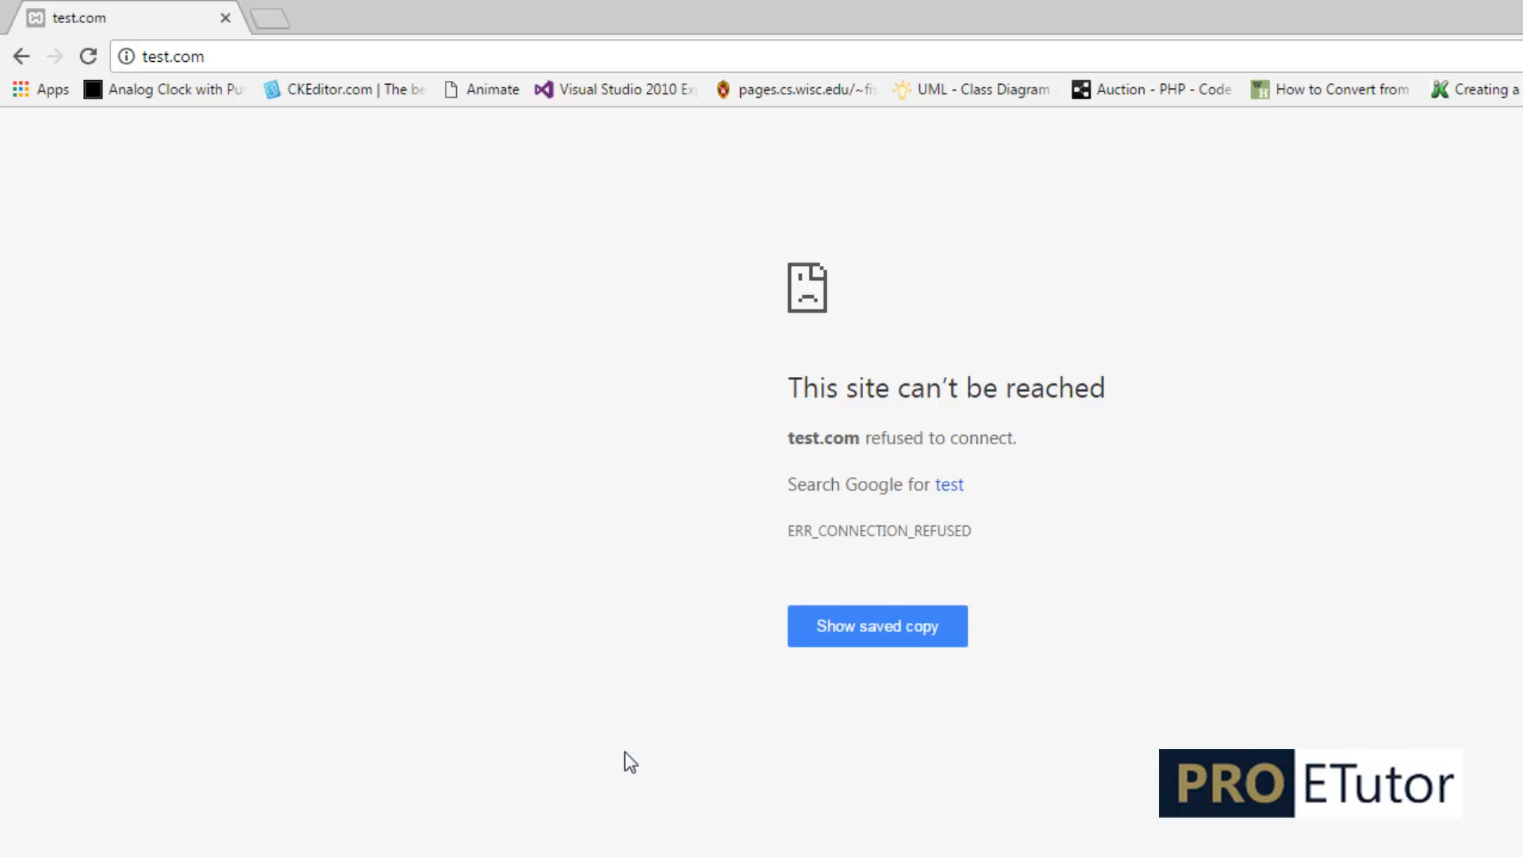
- Reload test.com with Apache running and check the page heading against the address
{"action": "key", "text": "F5"}
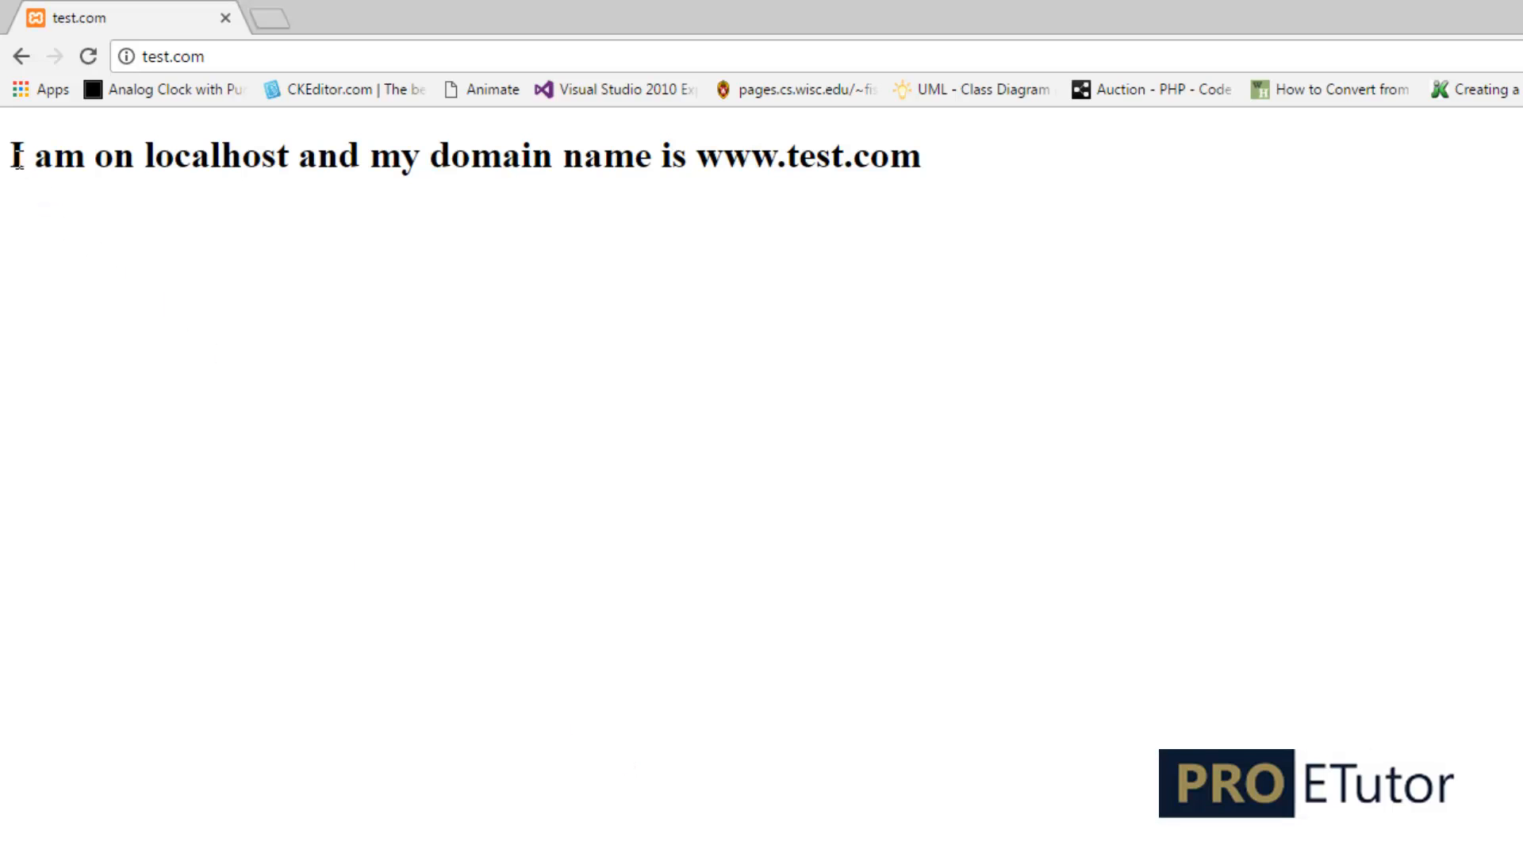
{"action": "left_click_drag", "start_coordinate": [9, 159], "coordinate": [958, 210]}
{"action": "left_click", "coordinate": [955, 210]}
{"action": "left_click_drag", "start_coordinate": [245, 59], "coordinate": [56, 47]}
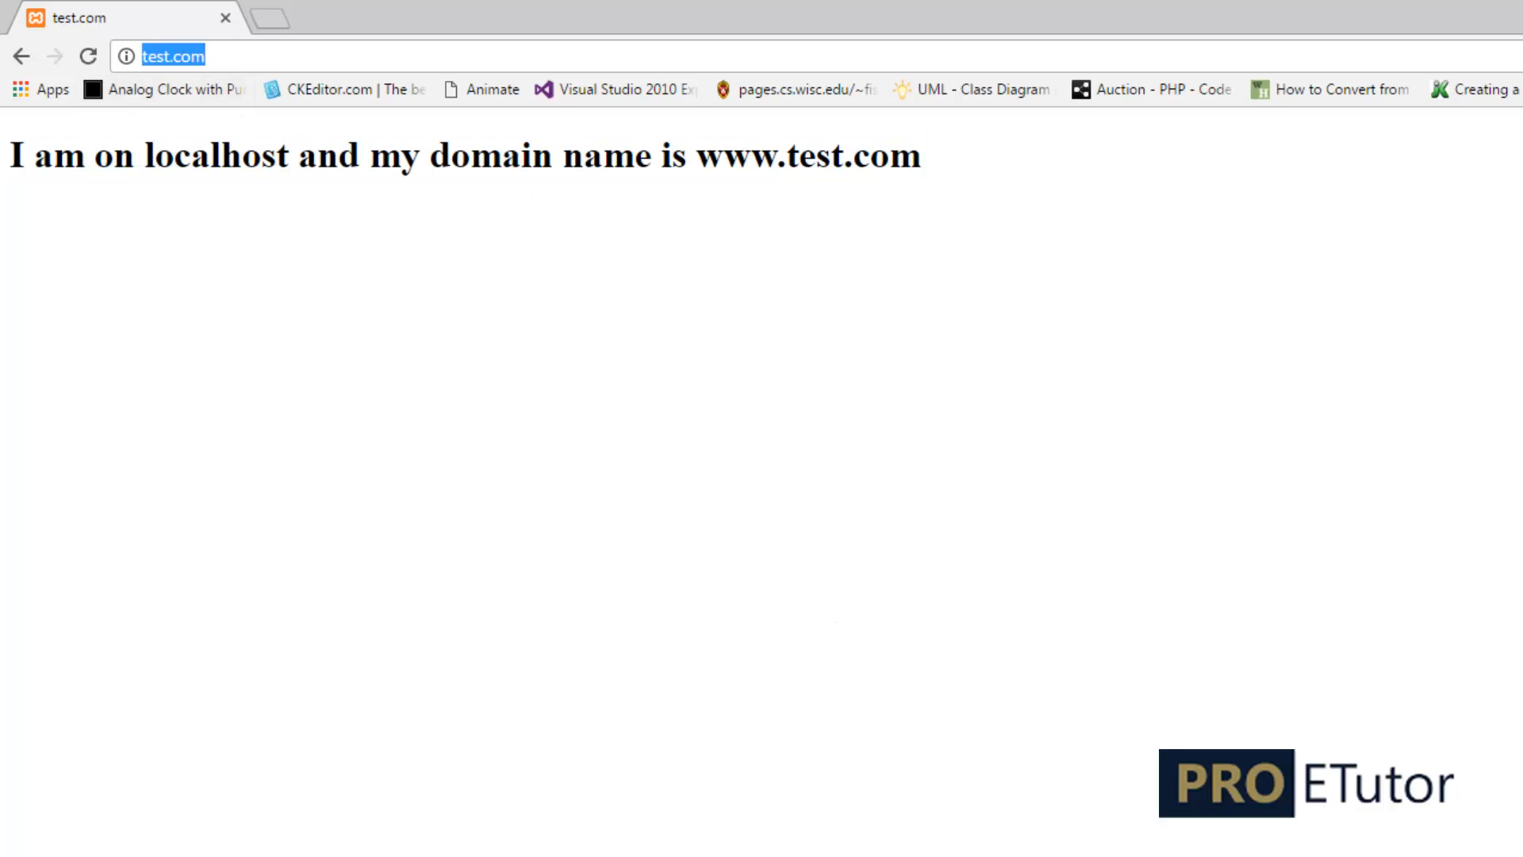
{"action": "key", "text": "alt+Tab"}
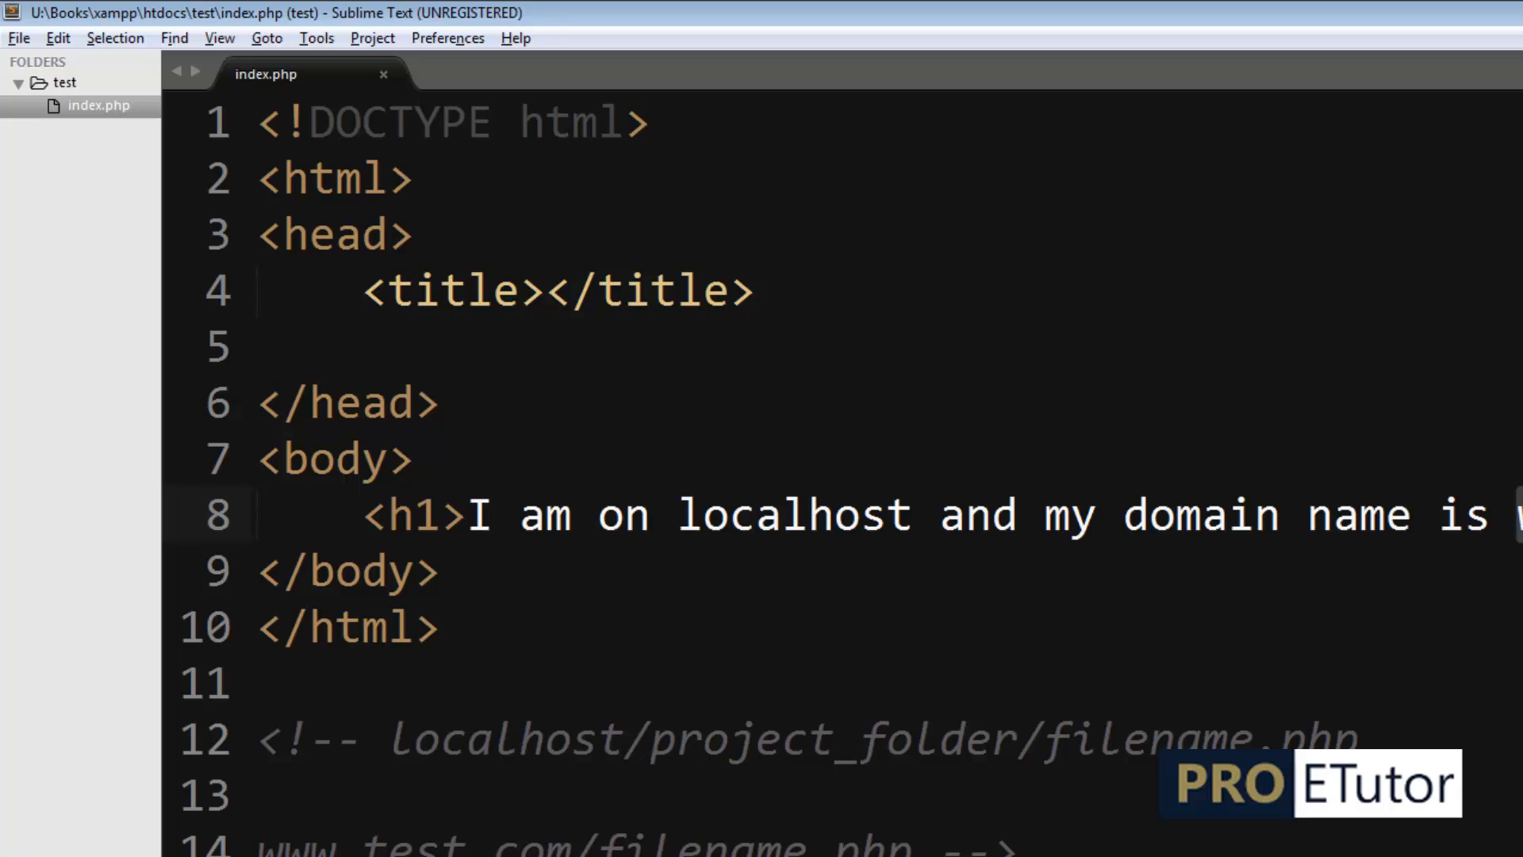
{"action": "left_click_drag", "start_coordinate": [391, 739], "coordinate": [548, 753]}
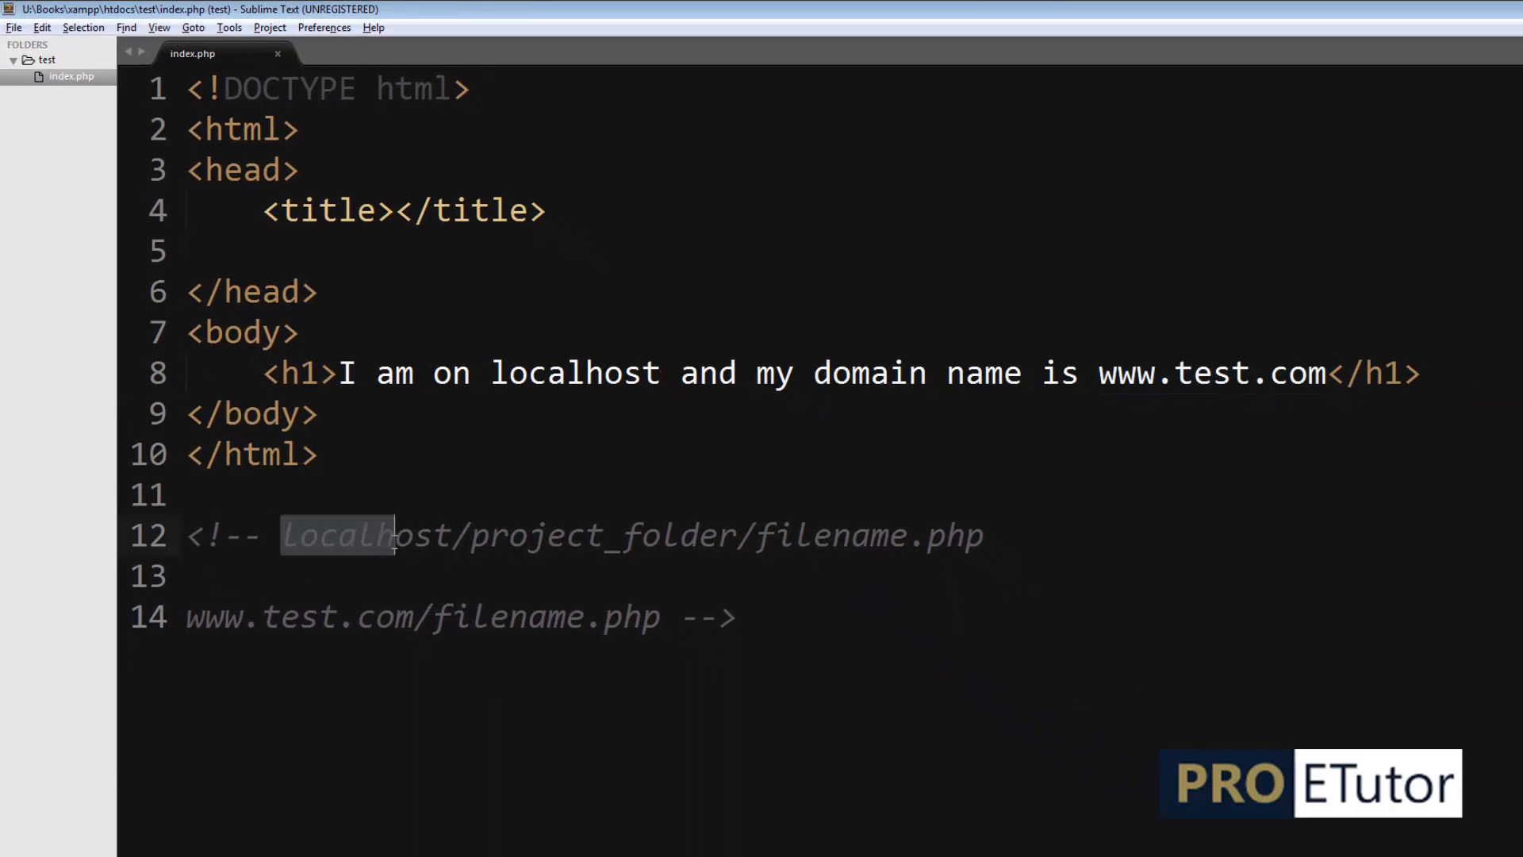
{"action": "left_click_drag", "start_coordinate": [394, 540], "coordinate": [981, 536]}
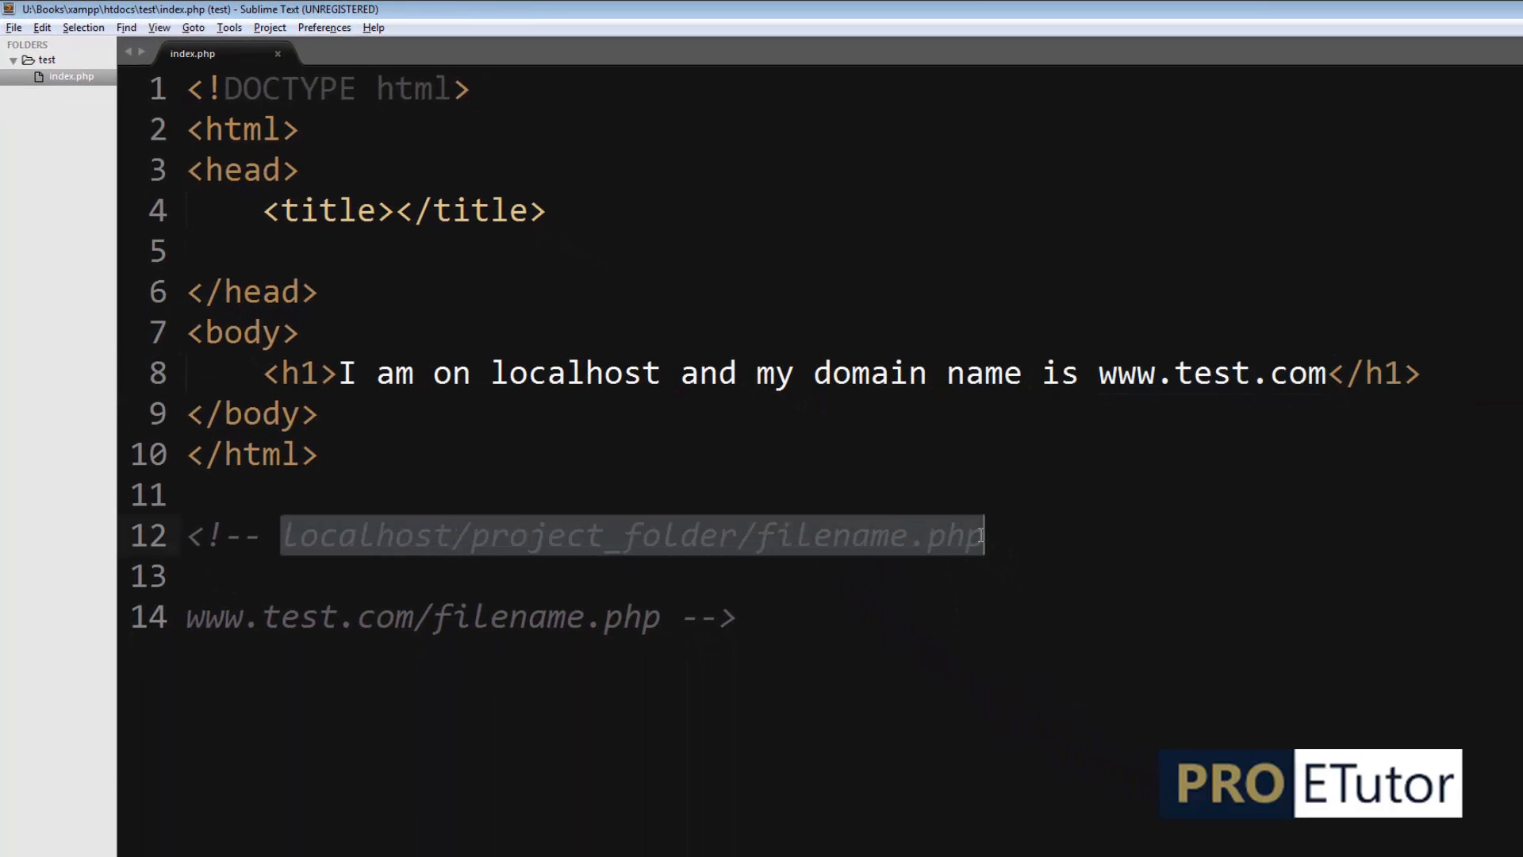
{"action": "left_click", "coordinate": [554, 536]}
{"action": "left_click_drag", "start_coordinate": [300, 538], "coordinate": [737, 537]}
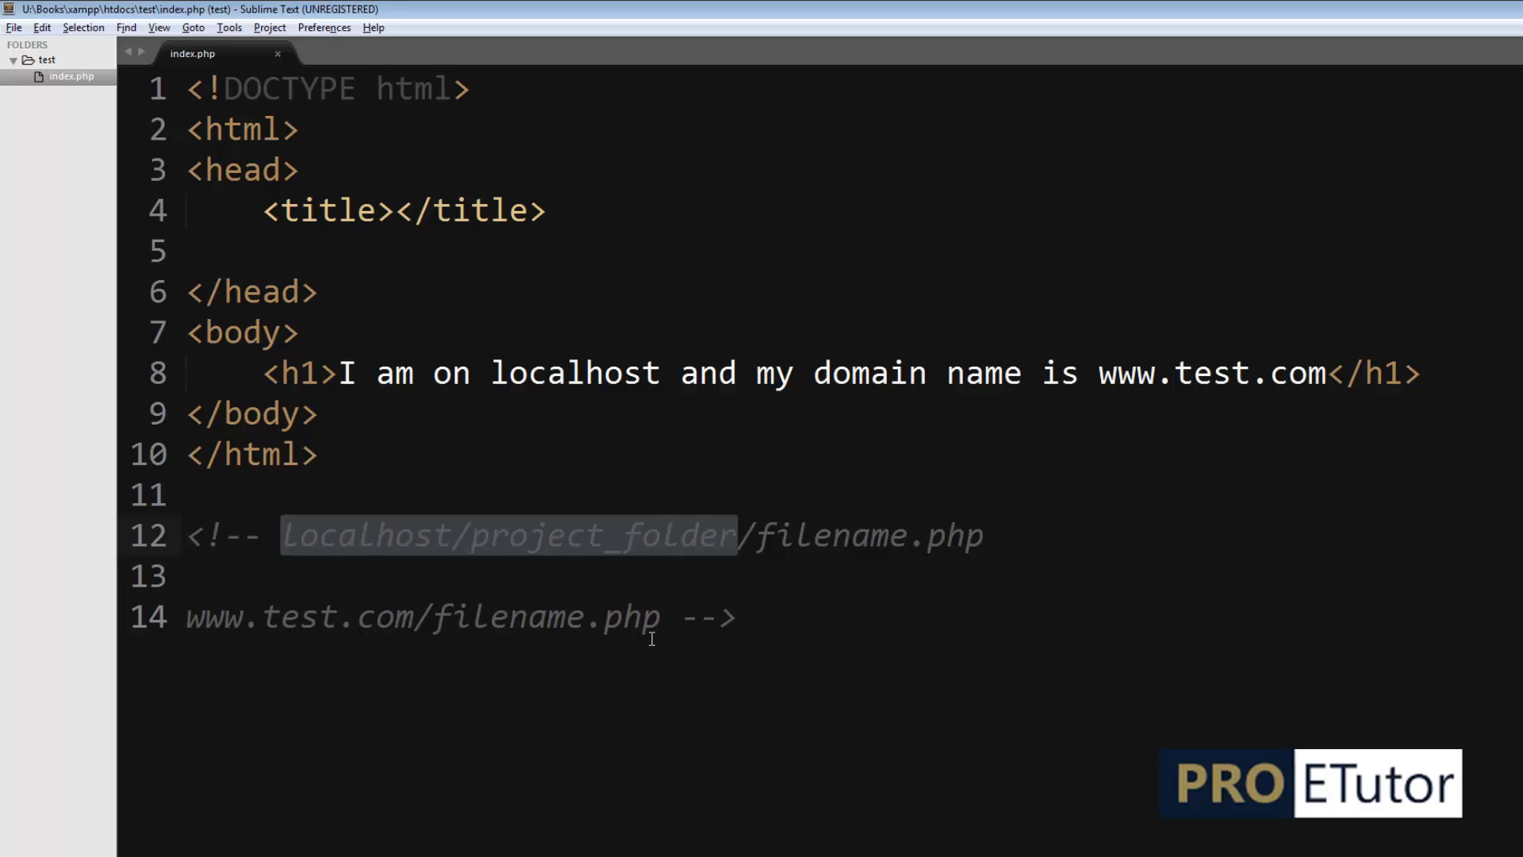
{"action": "left_click", "coordinate": [488, 611]}
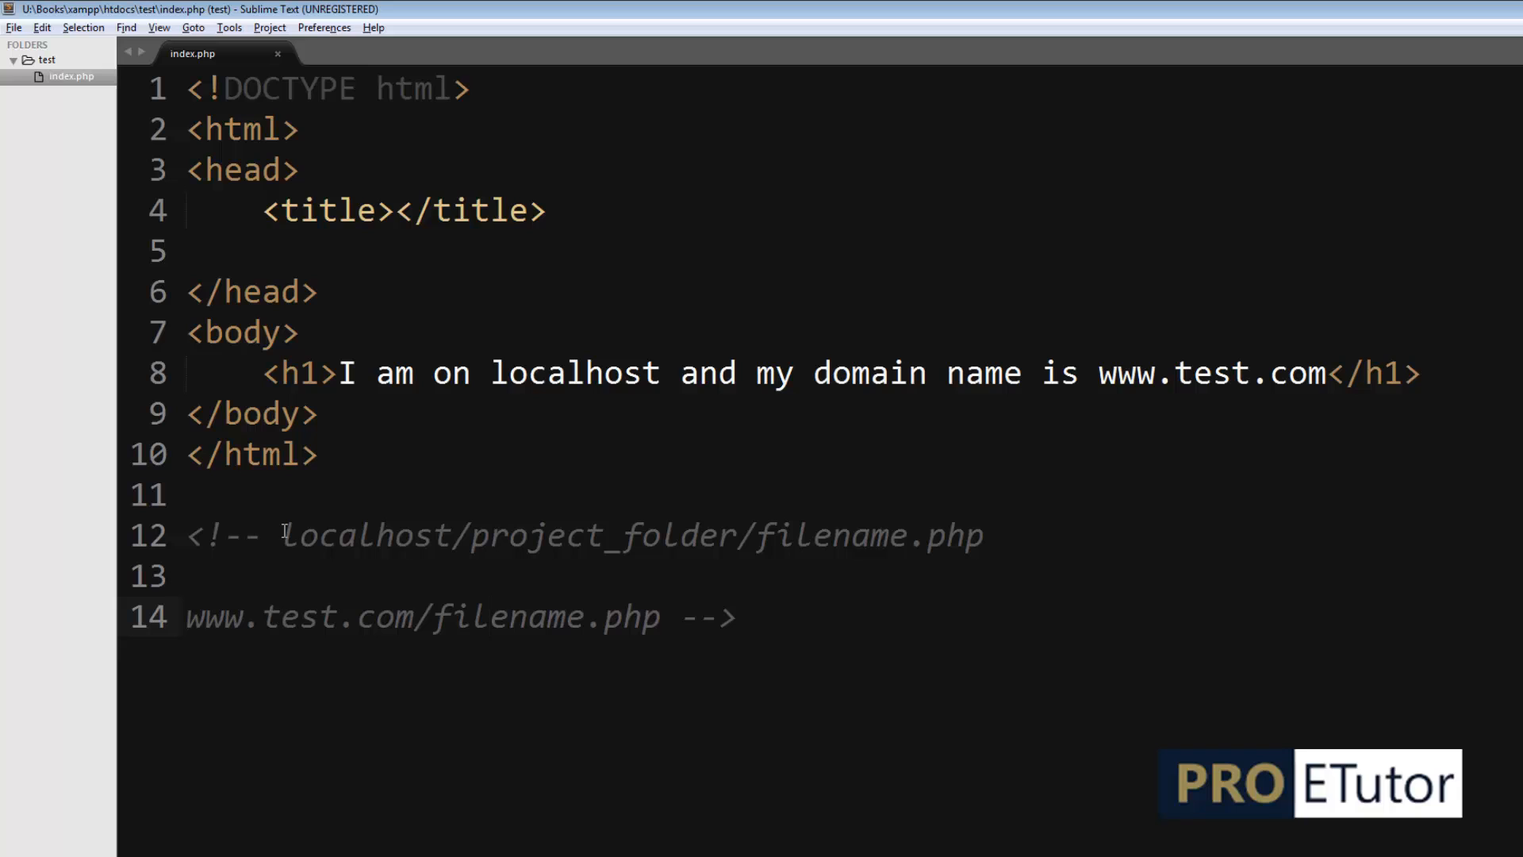
{"action": "left_click_drag", "start_coordinate": [285, 531], "coordinate": [446, 535]}
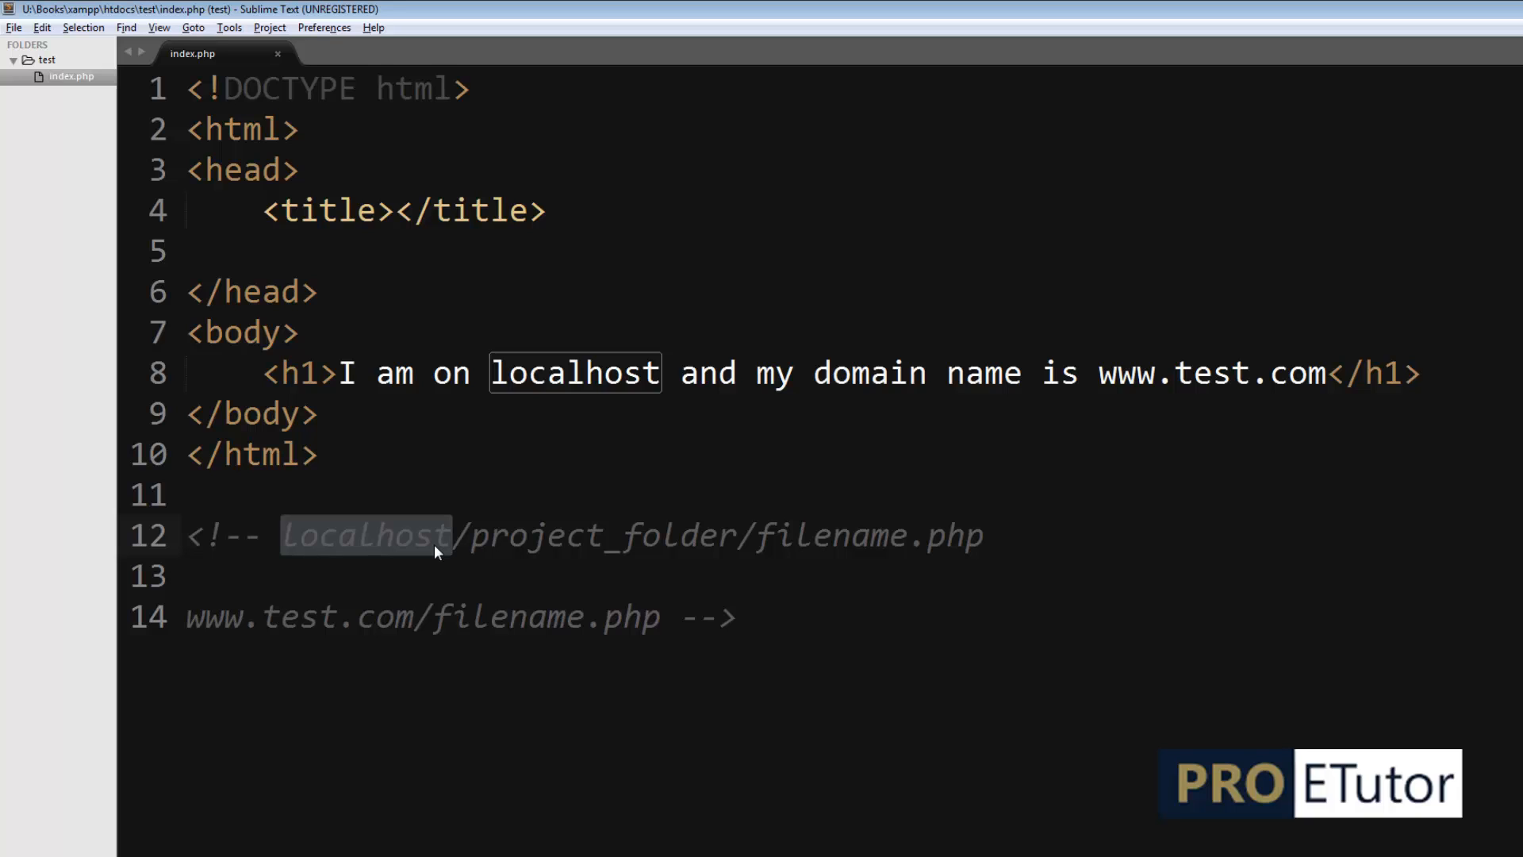
{"action": "left_click", "coordinate": [302, 586]}
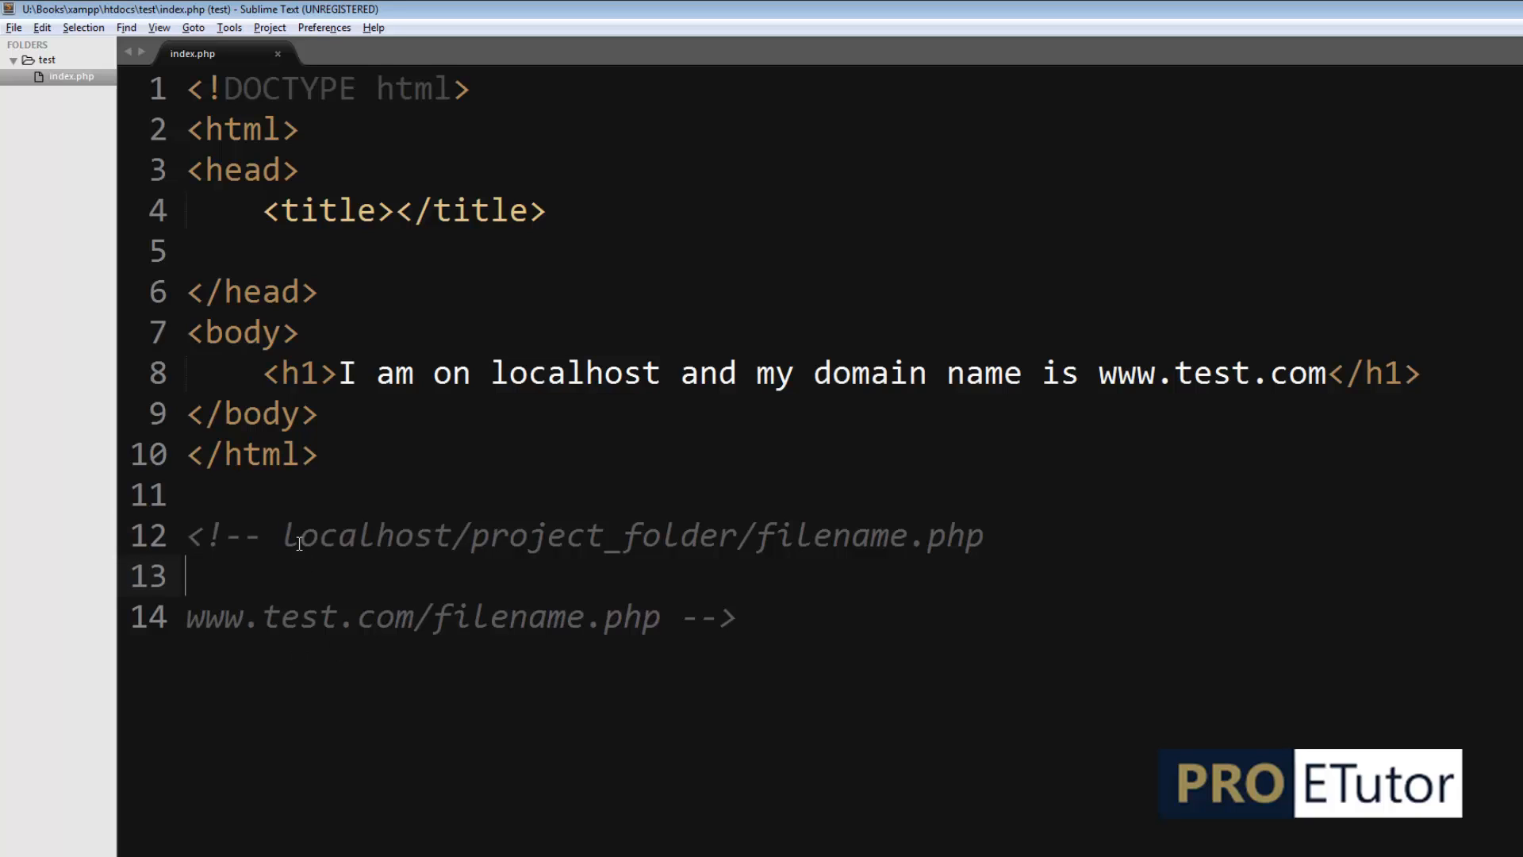
{"action": "left_click_drag", "start_coordinate": [285, 539], "coordinate": [754, 542]}
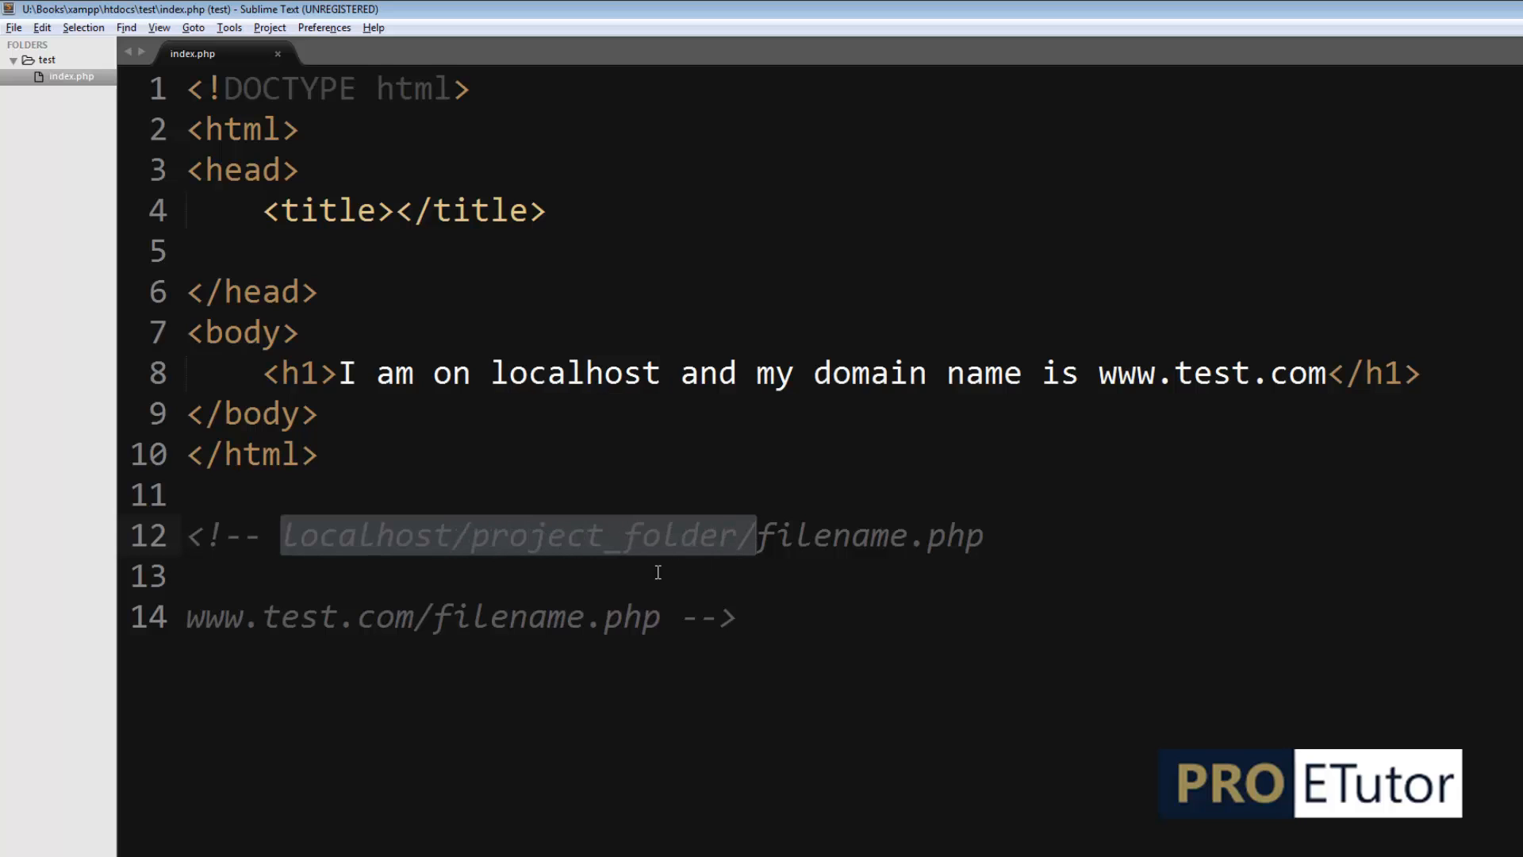
- Put the comment's first URL and its closing marker on their own lines in index.php and save the file
{"action": "left_click", "coordinate": [285, 536]}
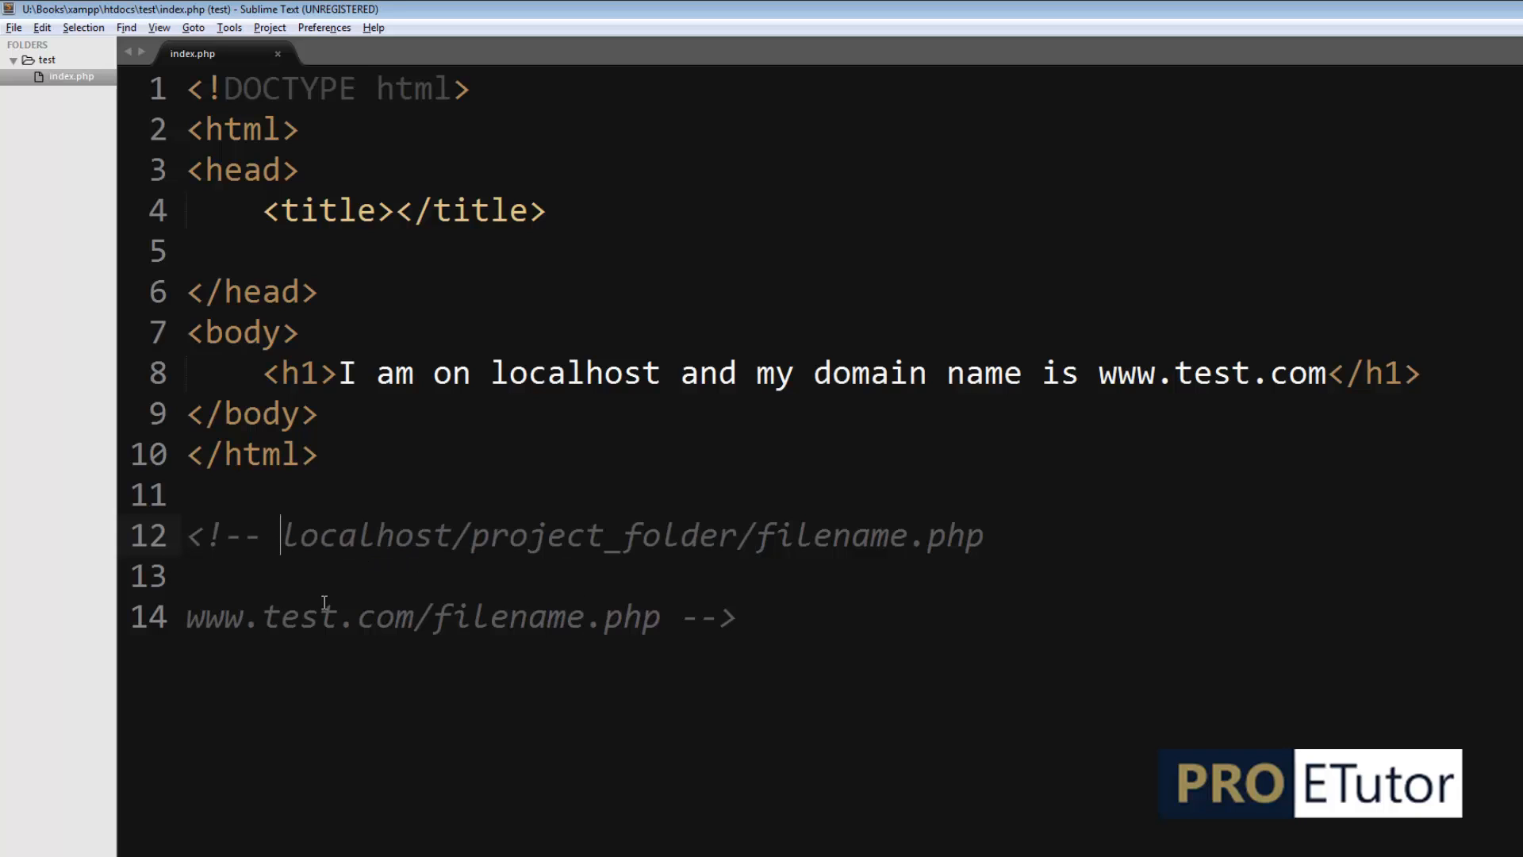
{"action": "key", "text": "Return"}
{"action": "left_click", "coordinate": [678, 691]}
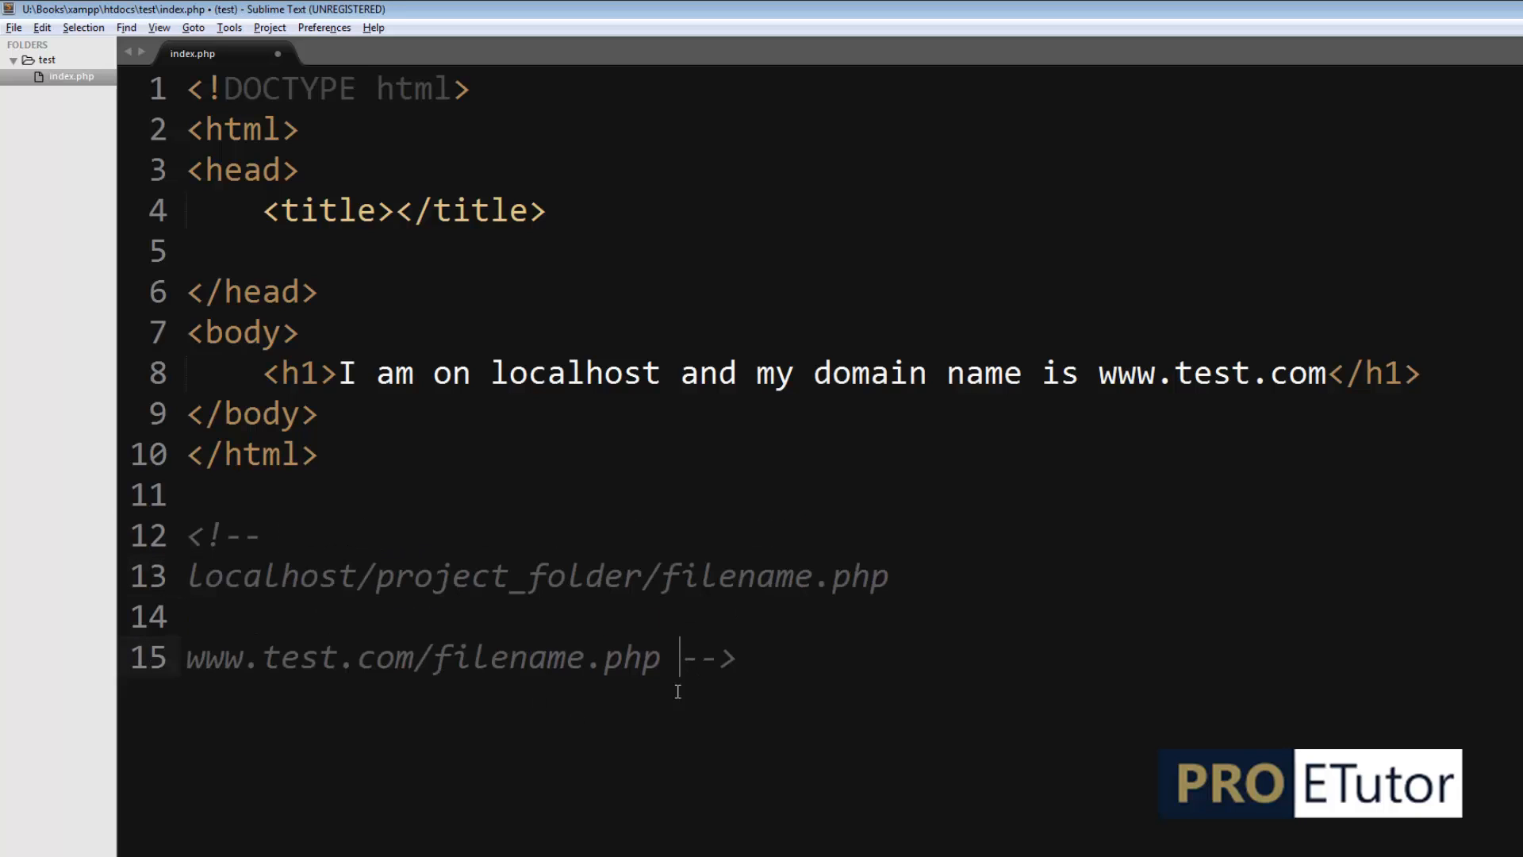
{"action": "key", "text": "Return"}
{"action": "key", "text": "ctrl+s"}
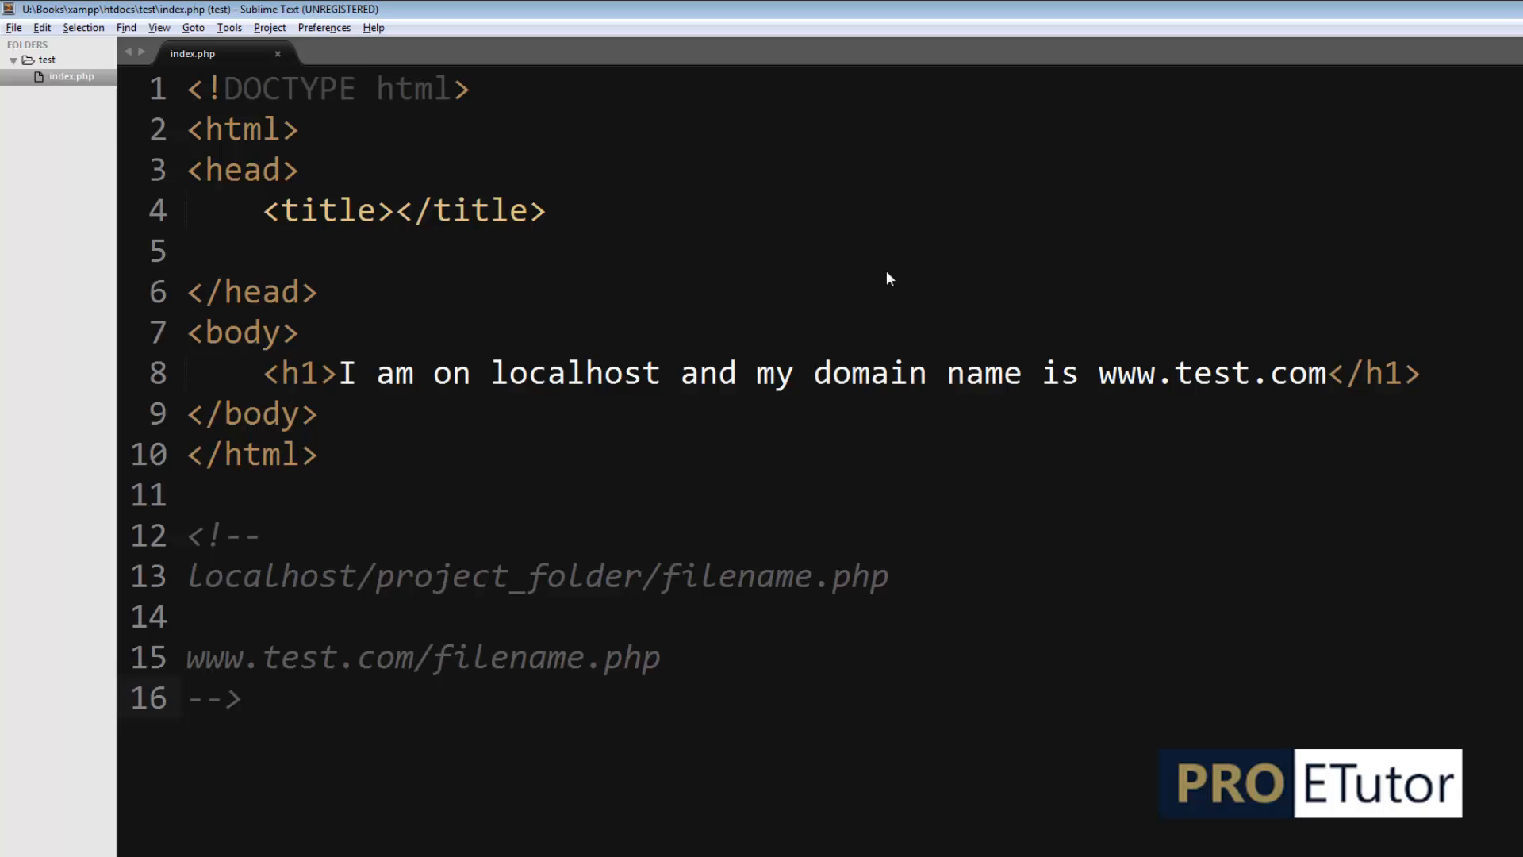
{"action": "key", "text": "alt+Tab"}
{"action": "left_click", "coordinate": [194, 13]}
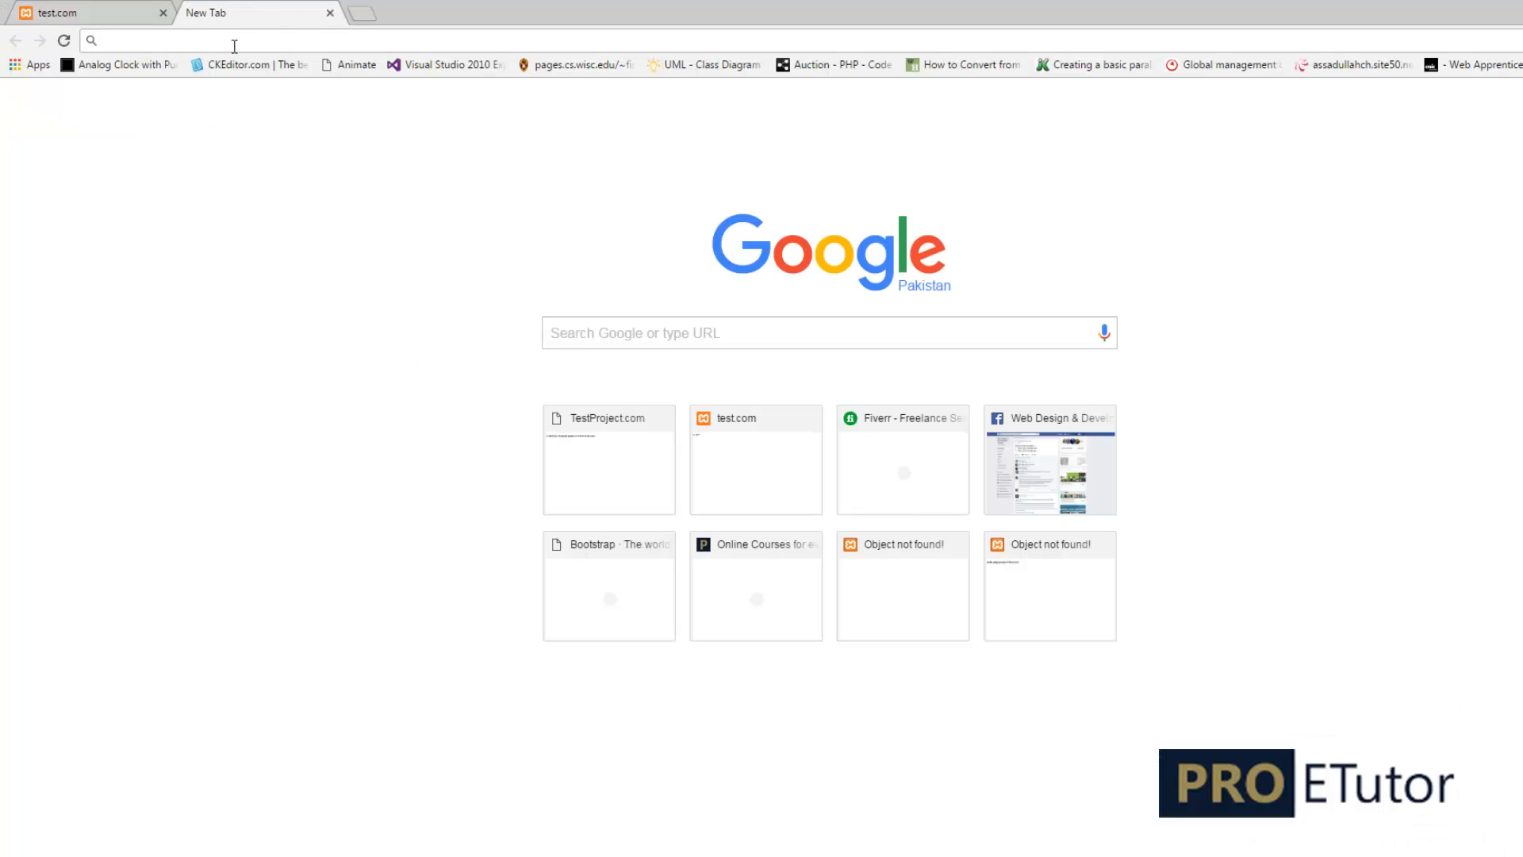
{"action": "type", "text": "www.a"}
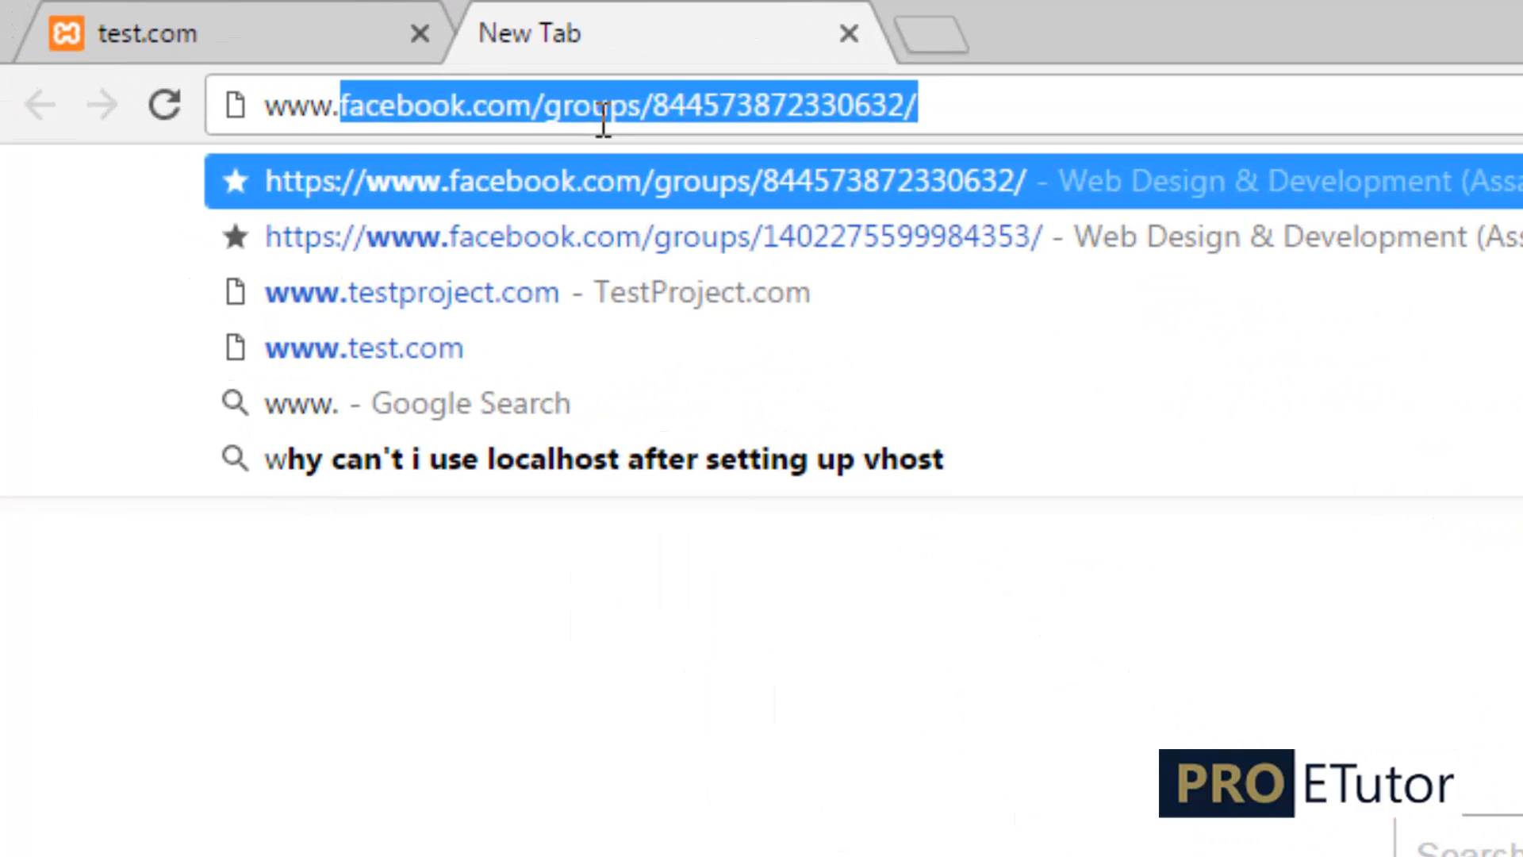
{"action": "type", "text": "bc.com"}
{"action": "key", "text": "Return"}
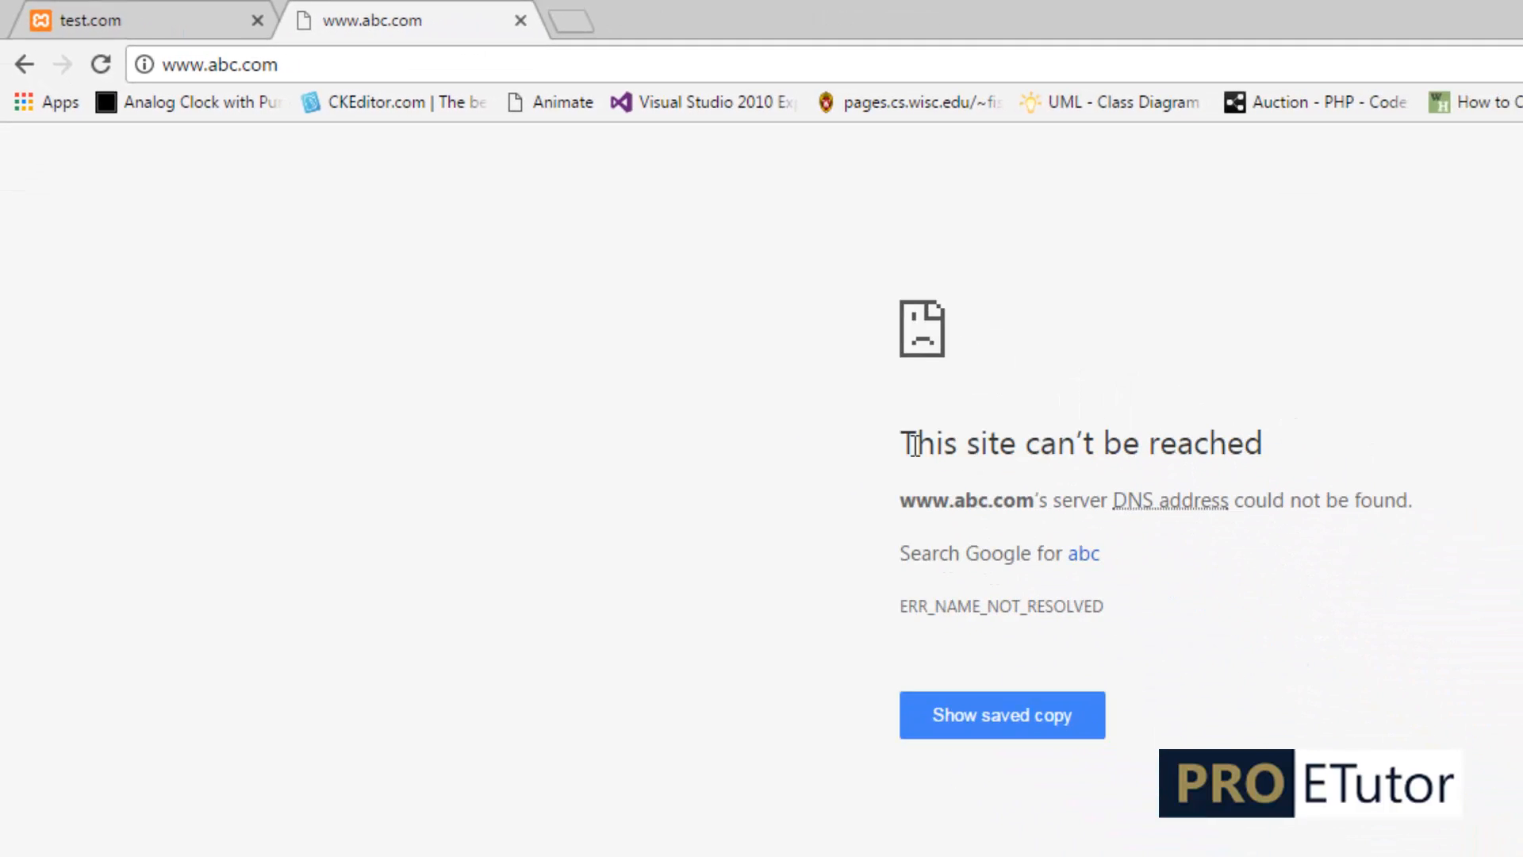
{"action": "left_click_drag", "start_coordinate": [892, 441], "coordinate": [1282, 464]}
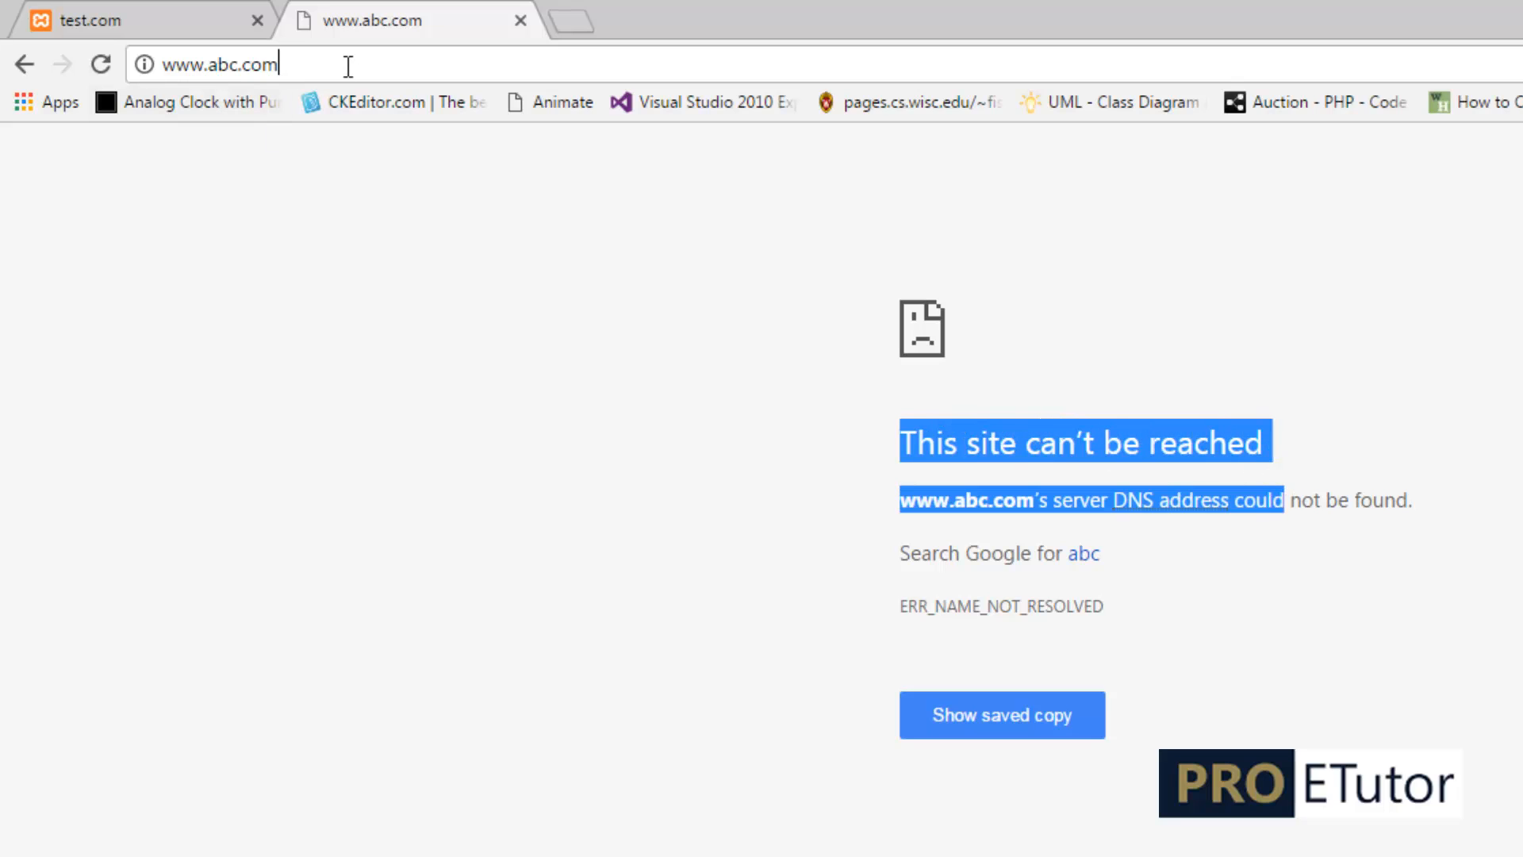
{"action": "left_click", "coordinate": [278, 64]}
{"action": "key", "text": "Return"}
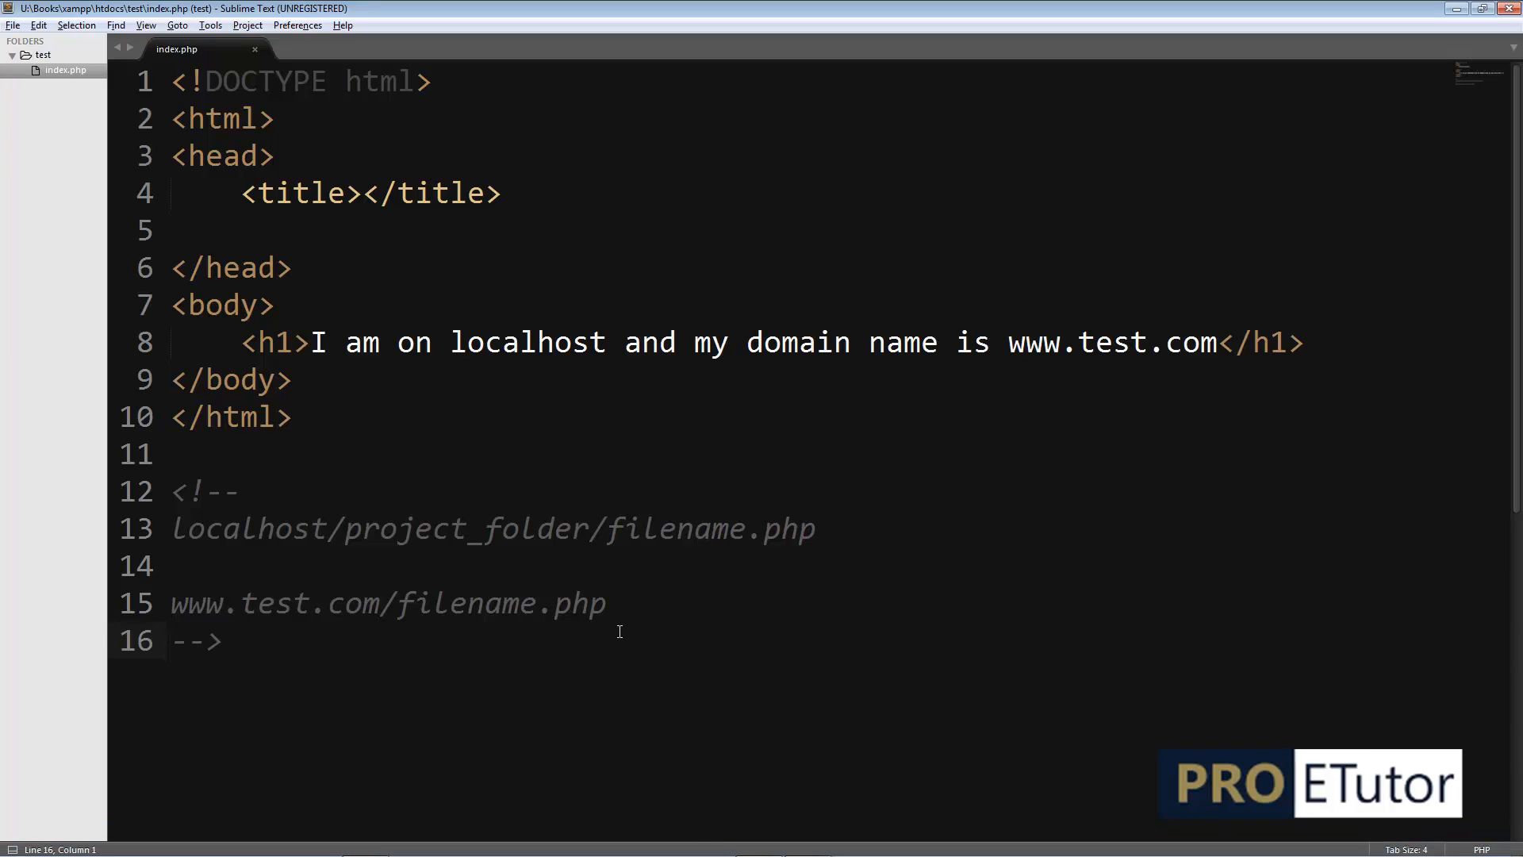
{"action": "left_click", "coordinate": [617, 607]}
{"action": "key", "text": "Return"}
{"action": "key", "text": "Return"}
{"action": "key", "text": "Return"}
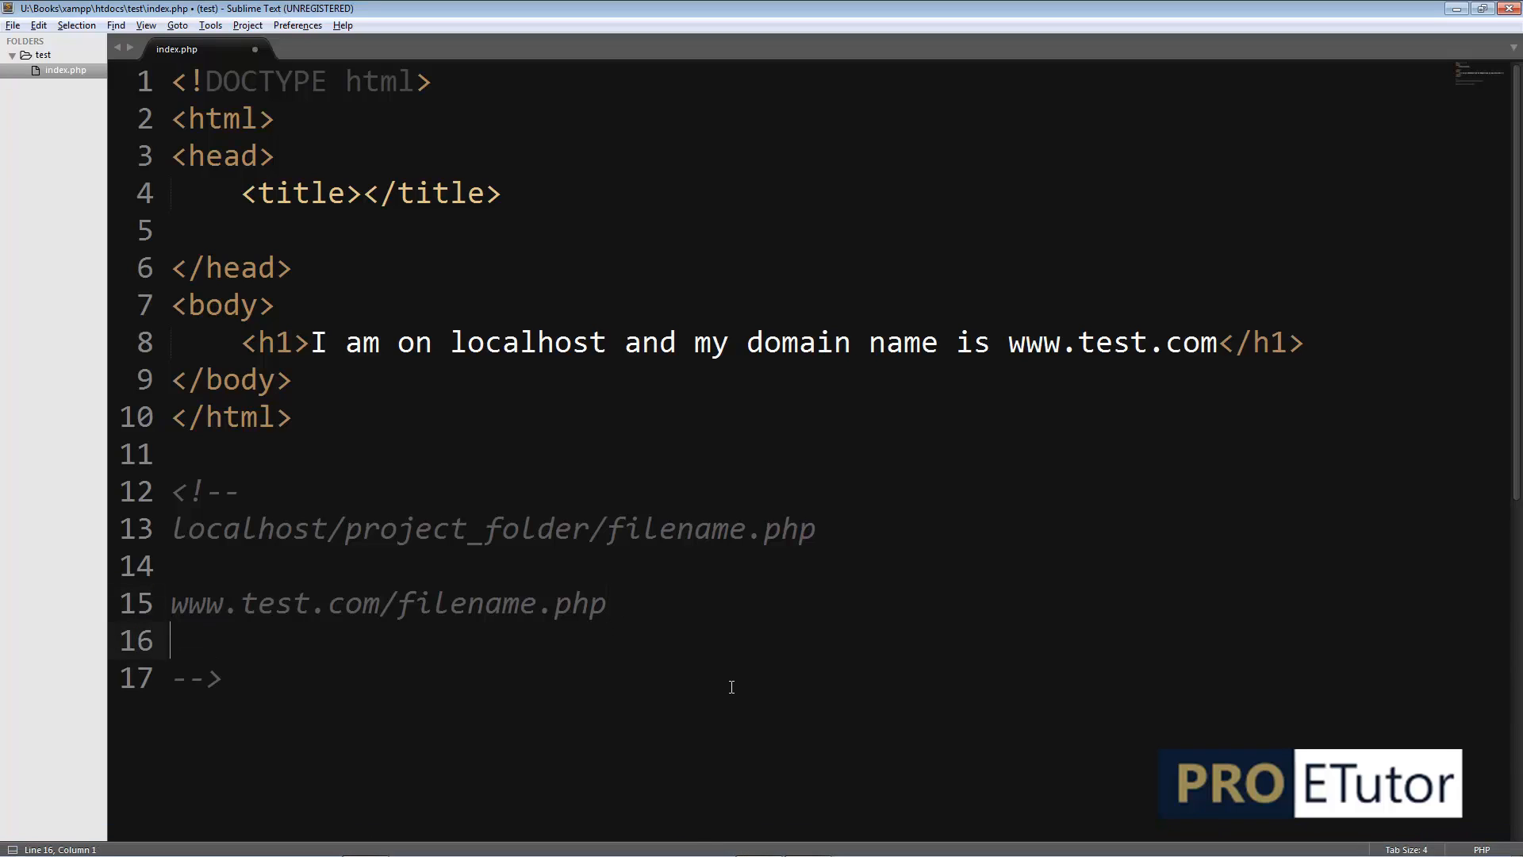
{"action": "key", "text": "BackSpace"}
{"action": "type", "text": "WIndows"}
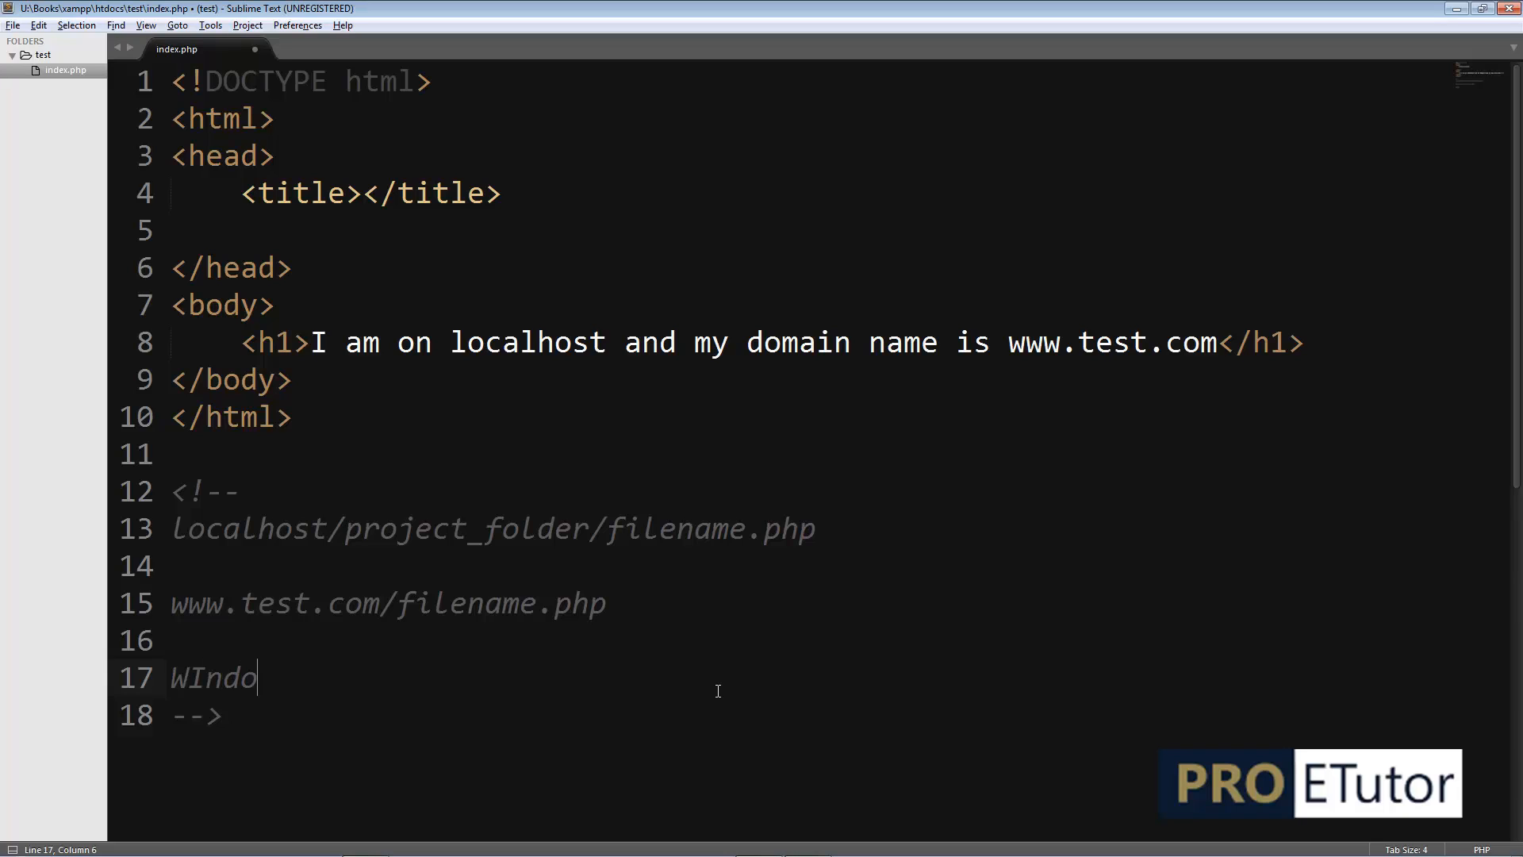
{"action": "key", "text": "BackSpace"}
{"action": "key", "text": "BackSpace"}
{"action": "key", "text": "BackSpace"}
{"action": "key", "text": "BackSpace"}
{"action": "key", "text": "BackSpace"}
{"action": "key", "text": "BackSpace"}
{"action": "type", "text": "indows Host"}
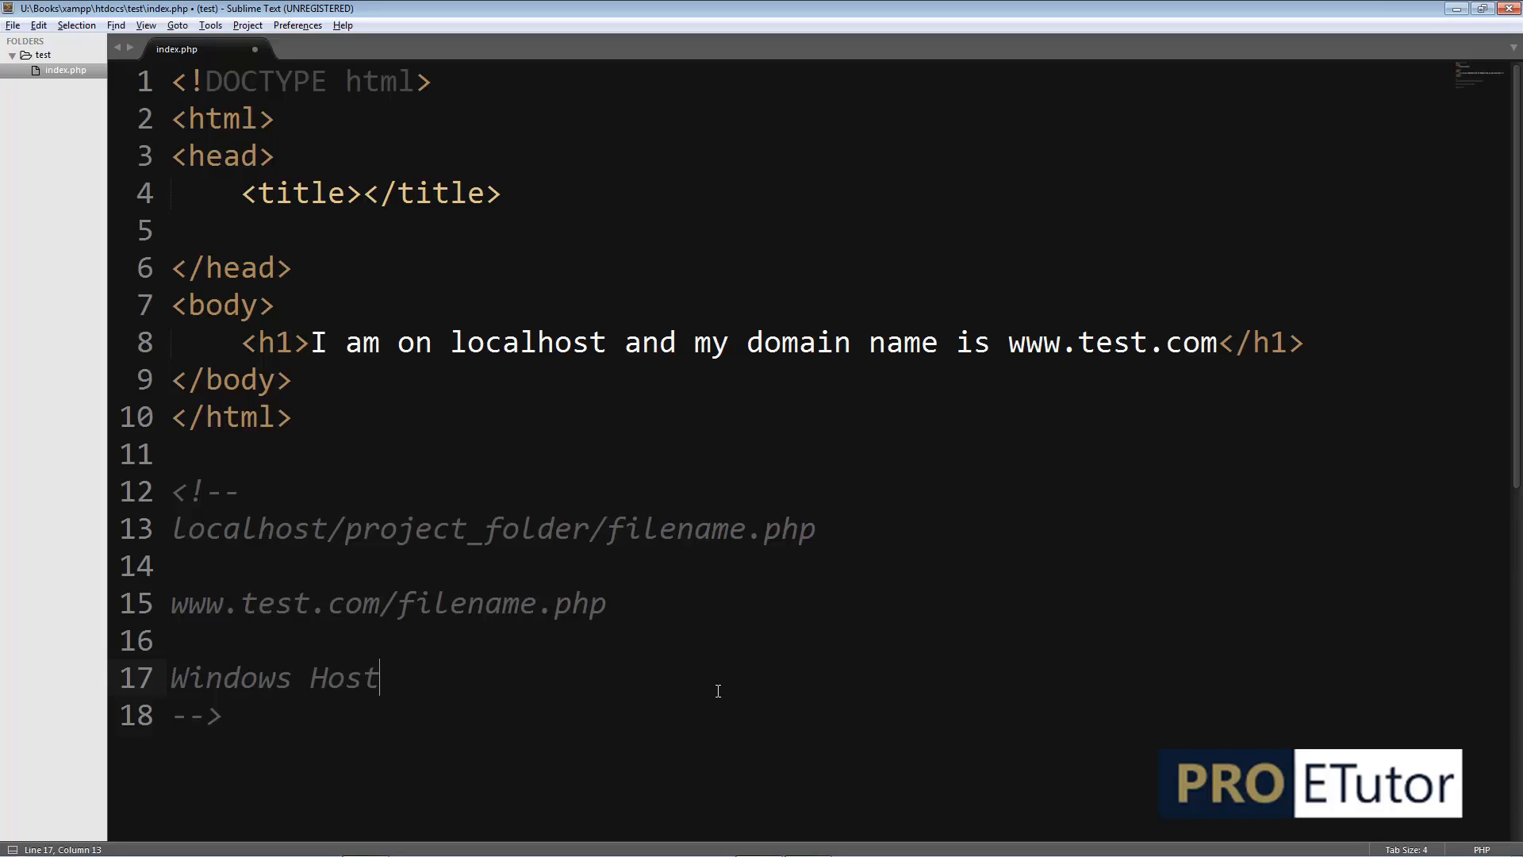
{"action": "type", "text": "s: hosts"}
{"action": "key", "text": "Return"}
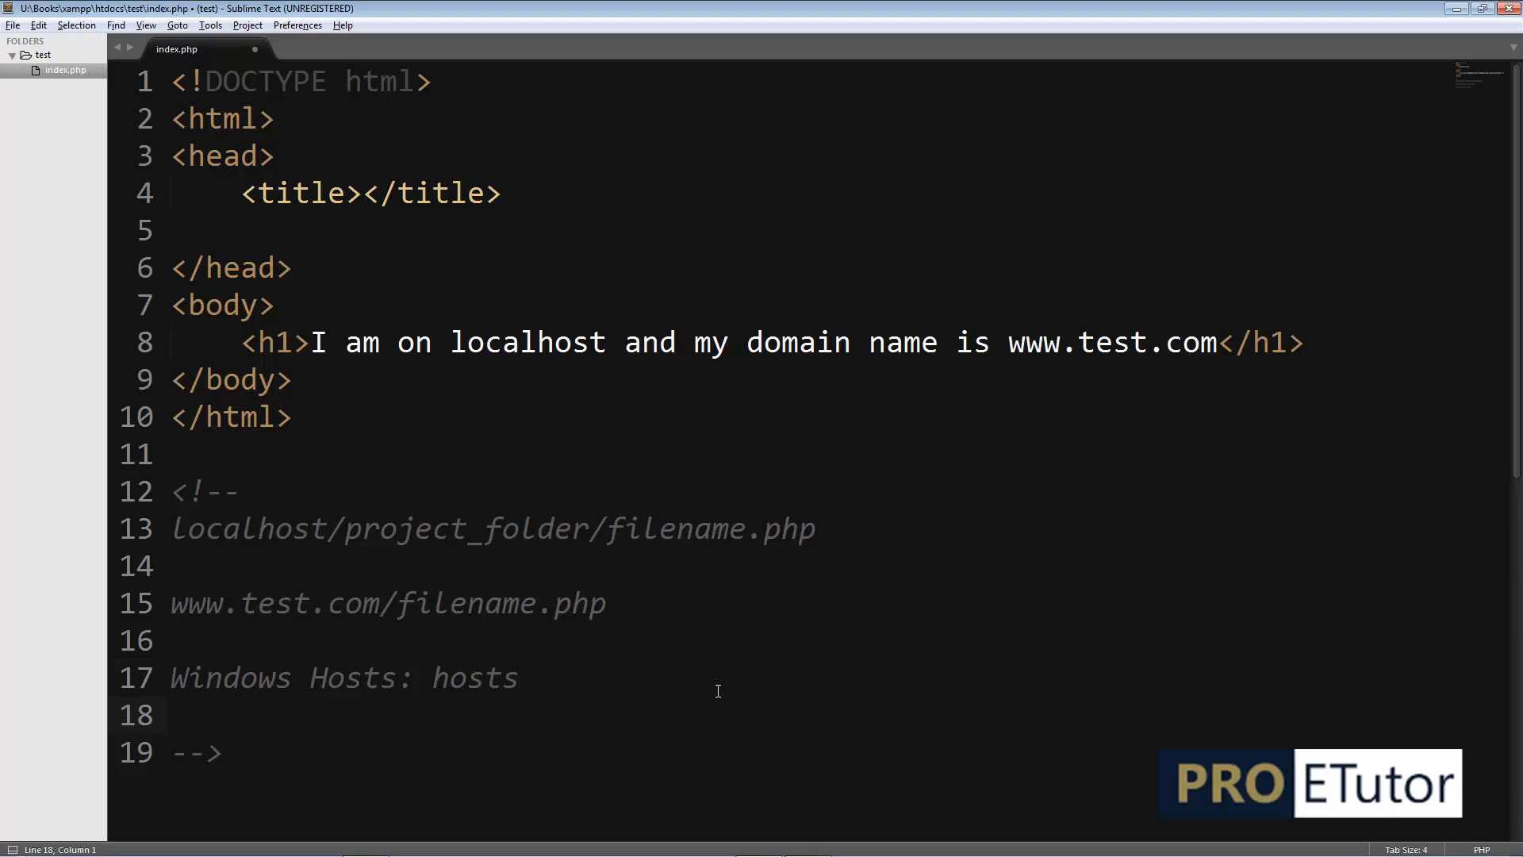
- Add the line "Apache: httpd.vhosts.conf" under the Windows Hosts line in the comment and save index.php
{"action": "type", "text": "Apache vhhost"}
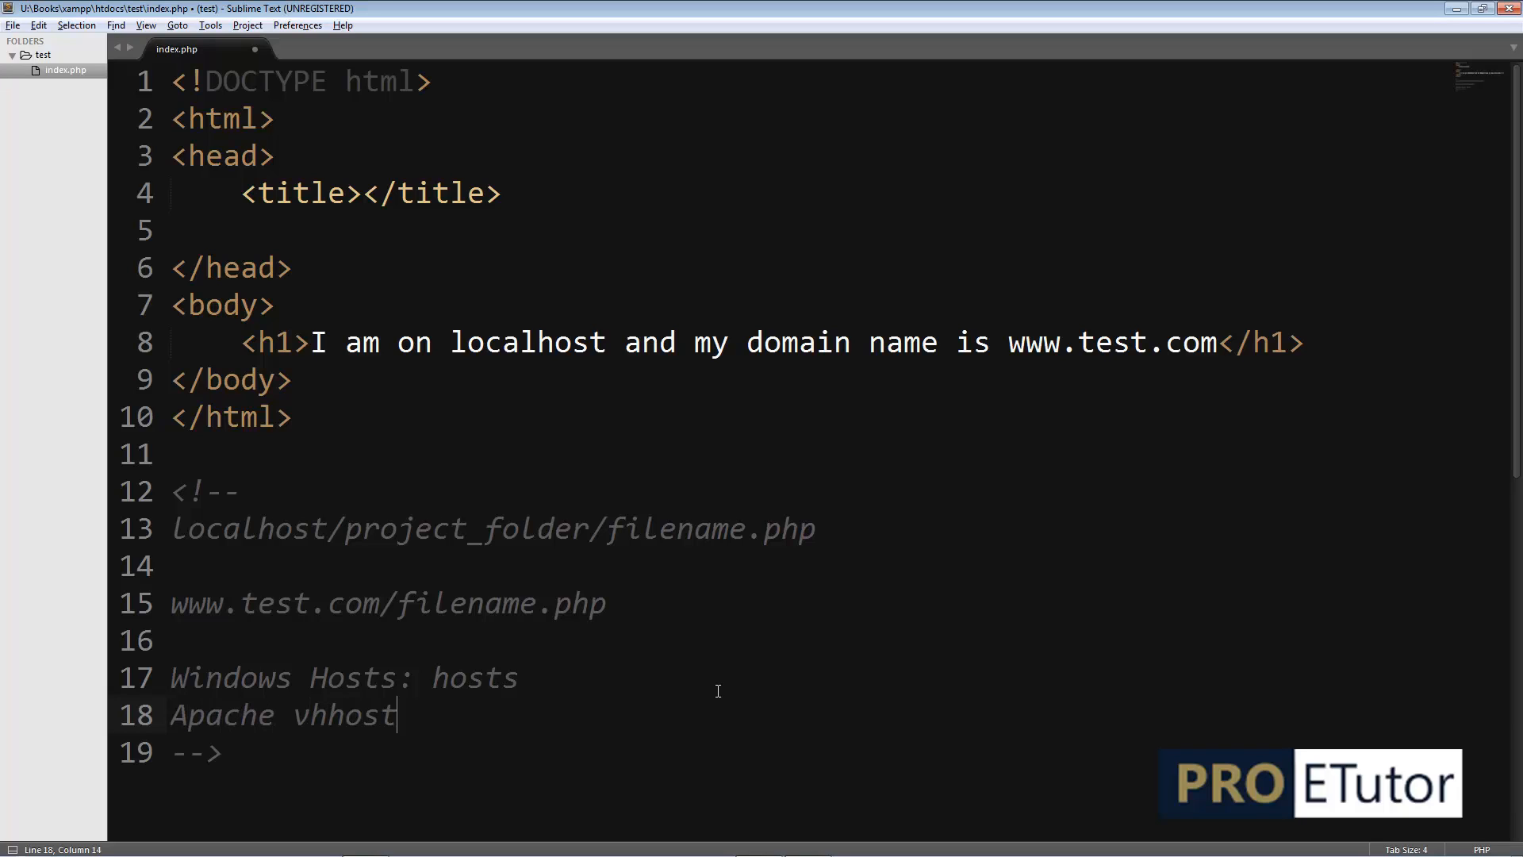
{"action": "key", "text": "BackSpace"}
{"action": "key", "text": "BackSpace"}
{"action": "key", "text": "BackSpace"}
{"action": "key", "text": "BackSpace"}
{"action": "type", "text": "ho"}
{"action": "key", "text": "BackSpace"}
{"action": "key", "text": "BackSpace"}
{"action": "key", "text": "BackSpace"}
{"action": "key", "text": "BackSpace"}
{"action": "key", "text": "BackSpace"}
{"action": "type", "text": ": httpd.vhostst"}
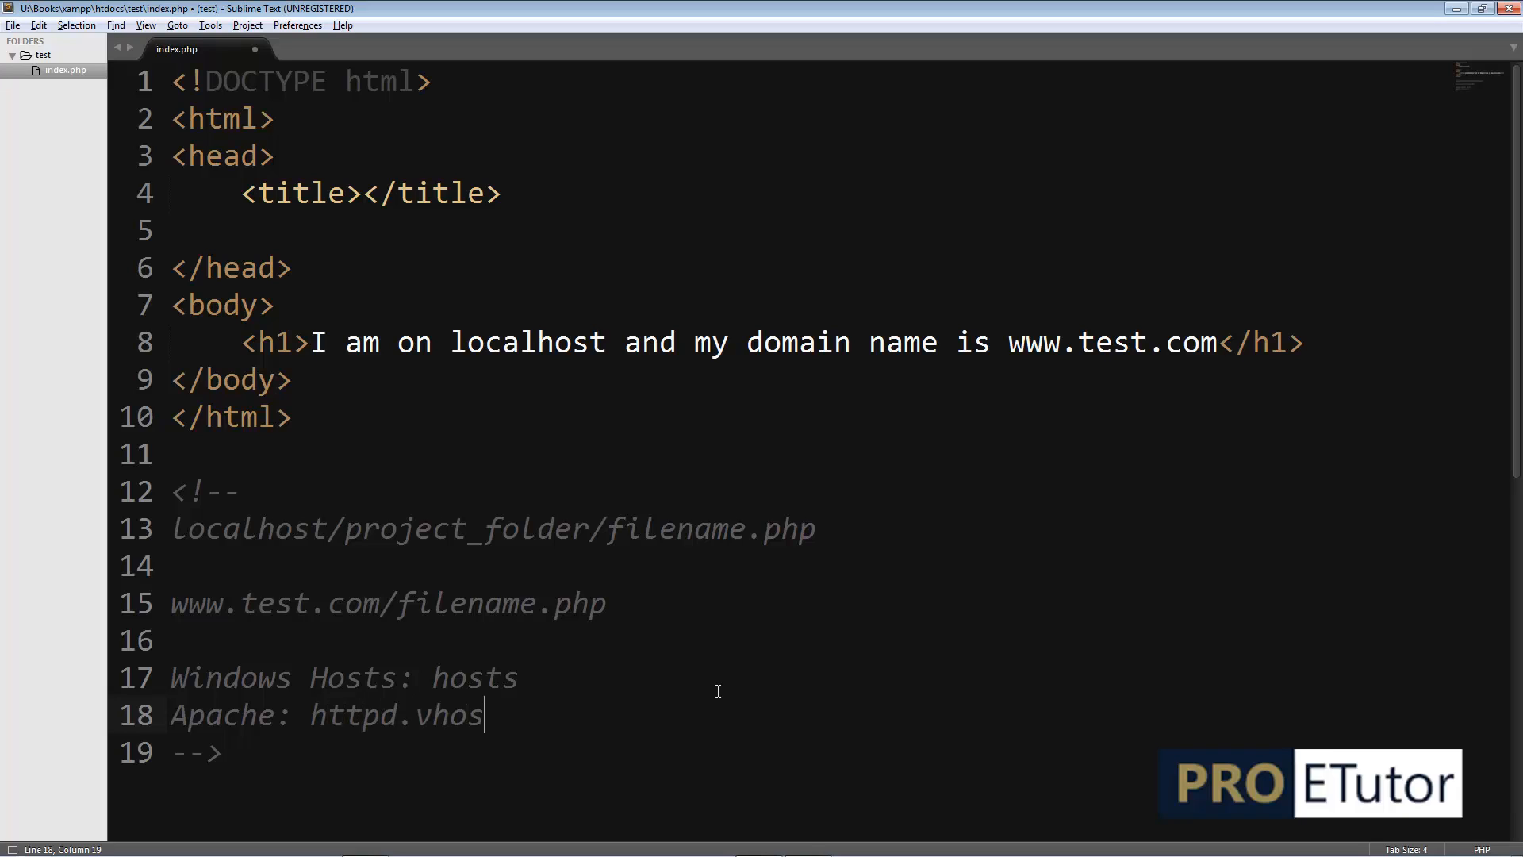
{"action": "key", "text": "BackSpace"}
{"action": "type", "text": "s"}
{"action": "key", "text": "BackSpace"}
{"action": "key", "text": "BackSpace"}
{"action": "key", "text": "BackSpace"}
{"action": "type", "text": "ts.conf"}
{"action": "left_click_drag", "start_coordinate": [606, 723], "coordinate": [145, 687]}
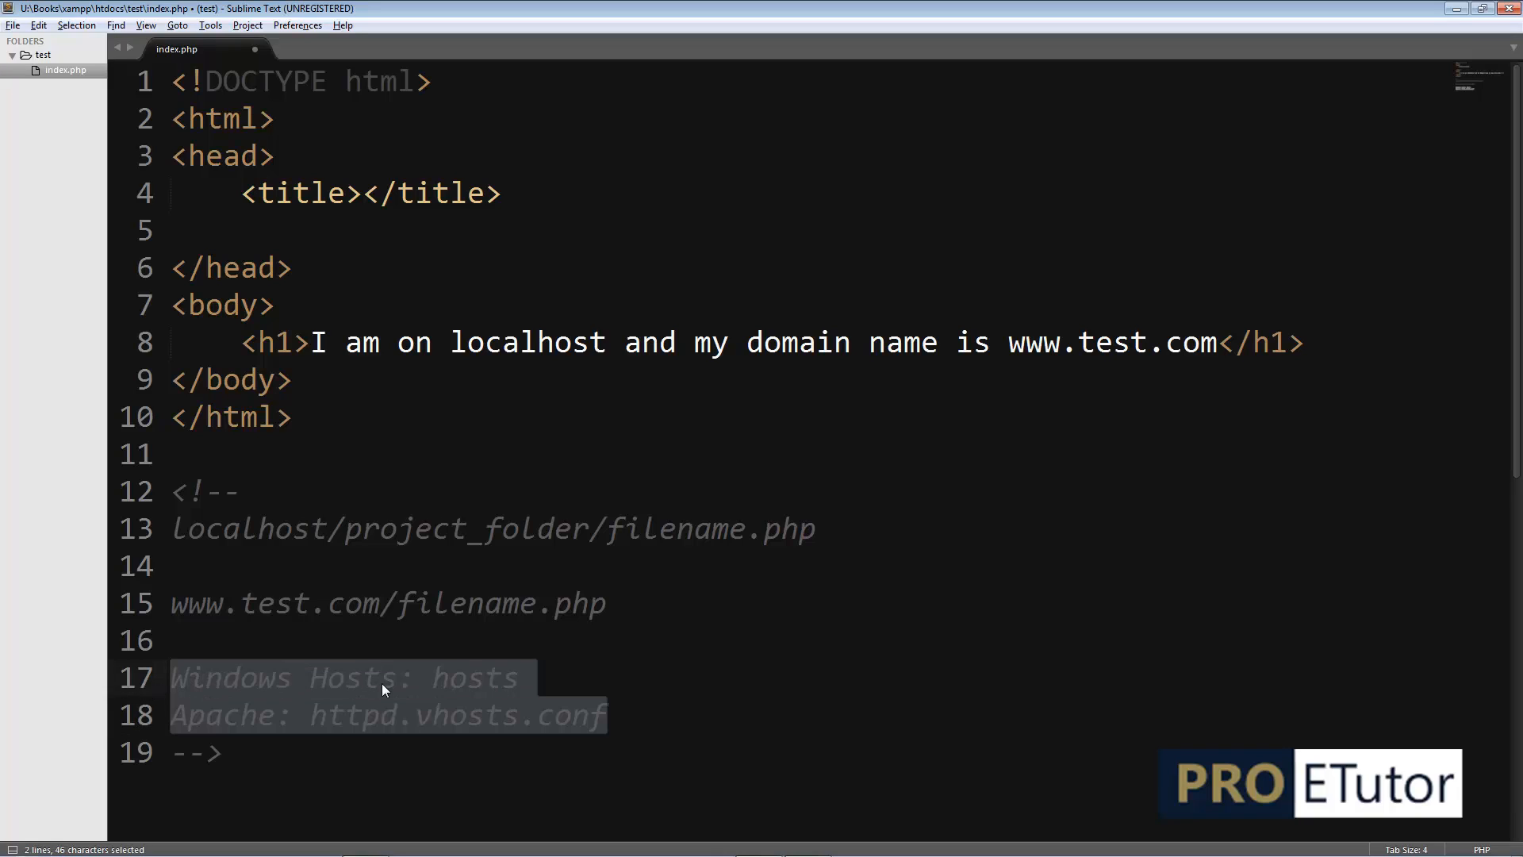
{"action": "left_click", "coordinate": [476, 680]}
{"action": "left_click_drag", "start_coordinate": [626, 719], "coordinate": [163, 682]}
{"action": "key", "text": "ctrl+s"}
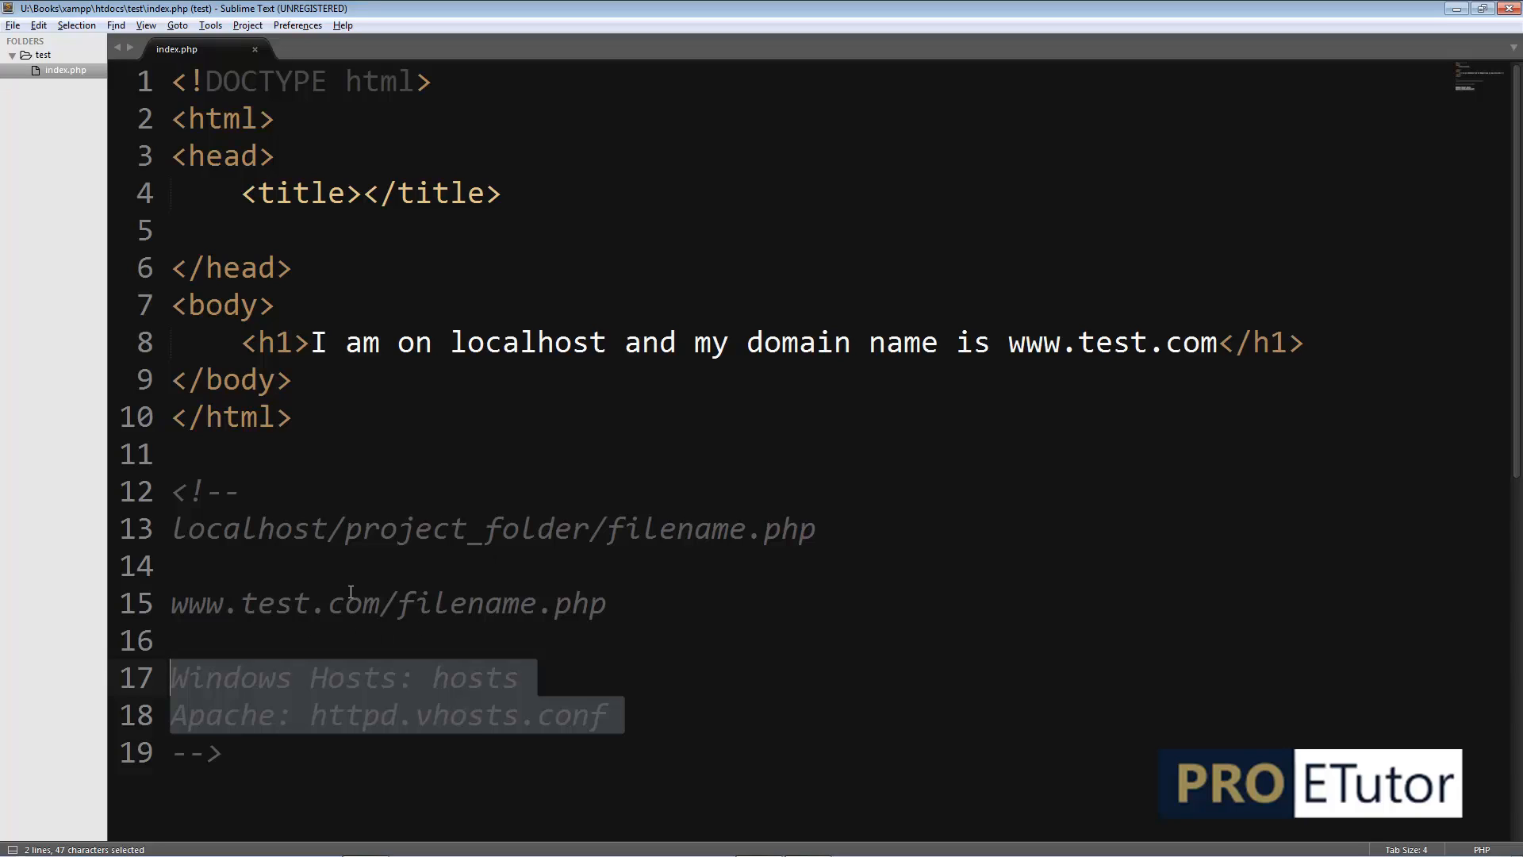
{"action": "left_click", "coordinate": [242, 641]}
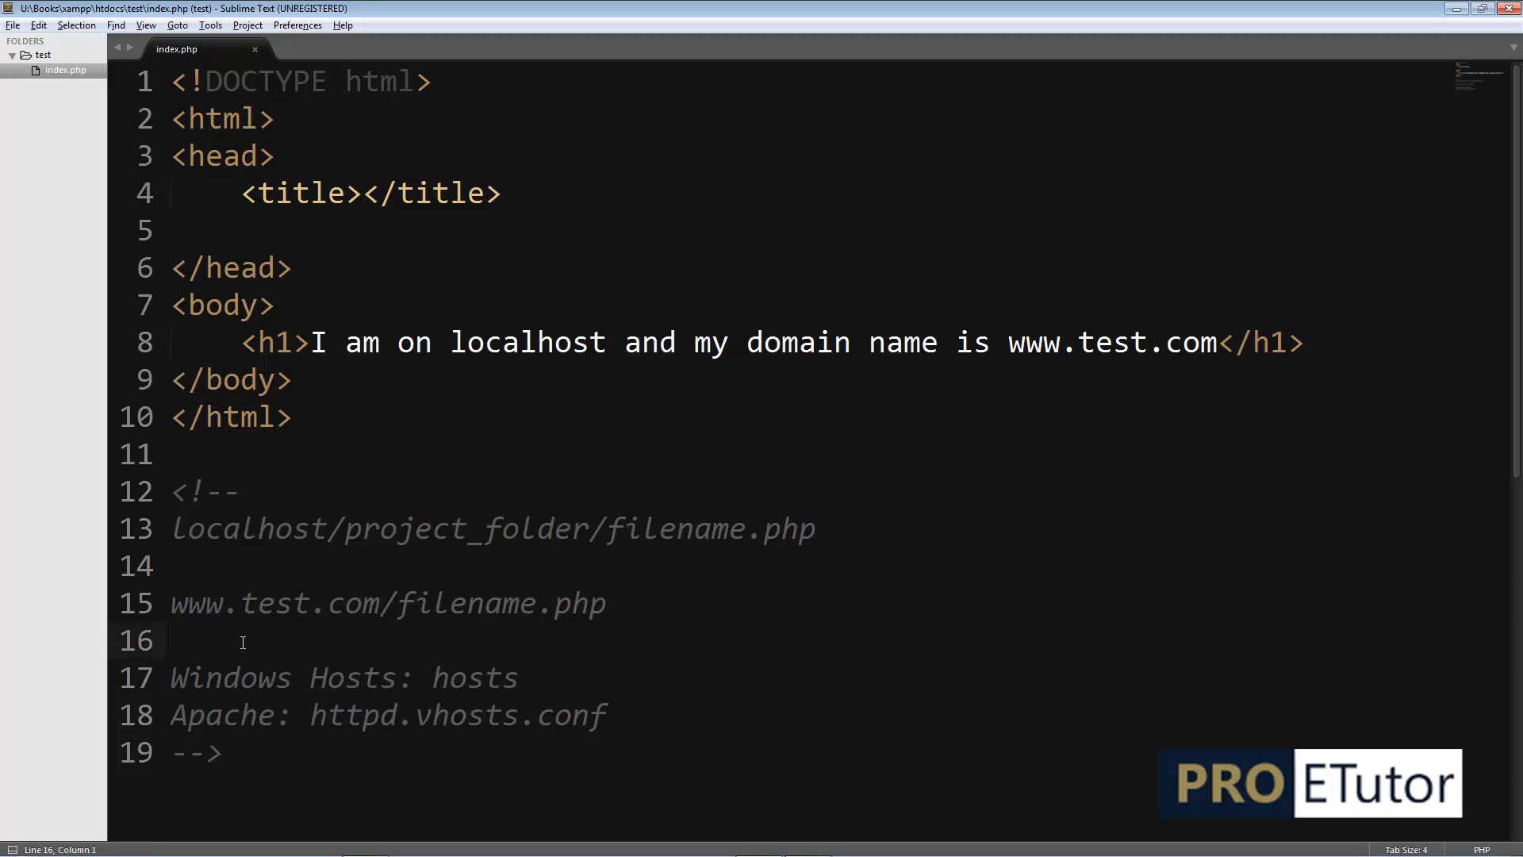
{"action": "key", "text": "Return"}
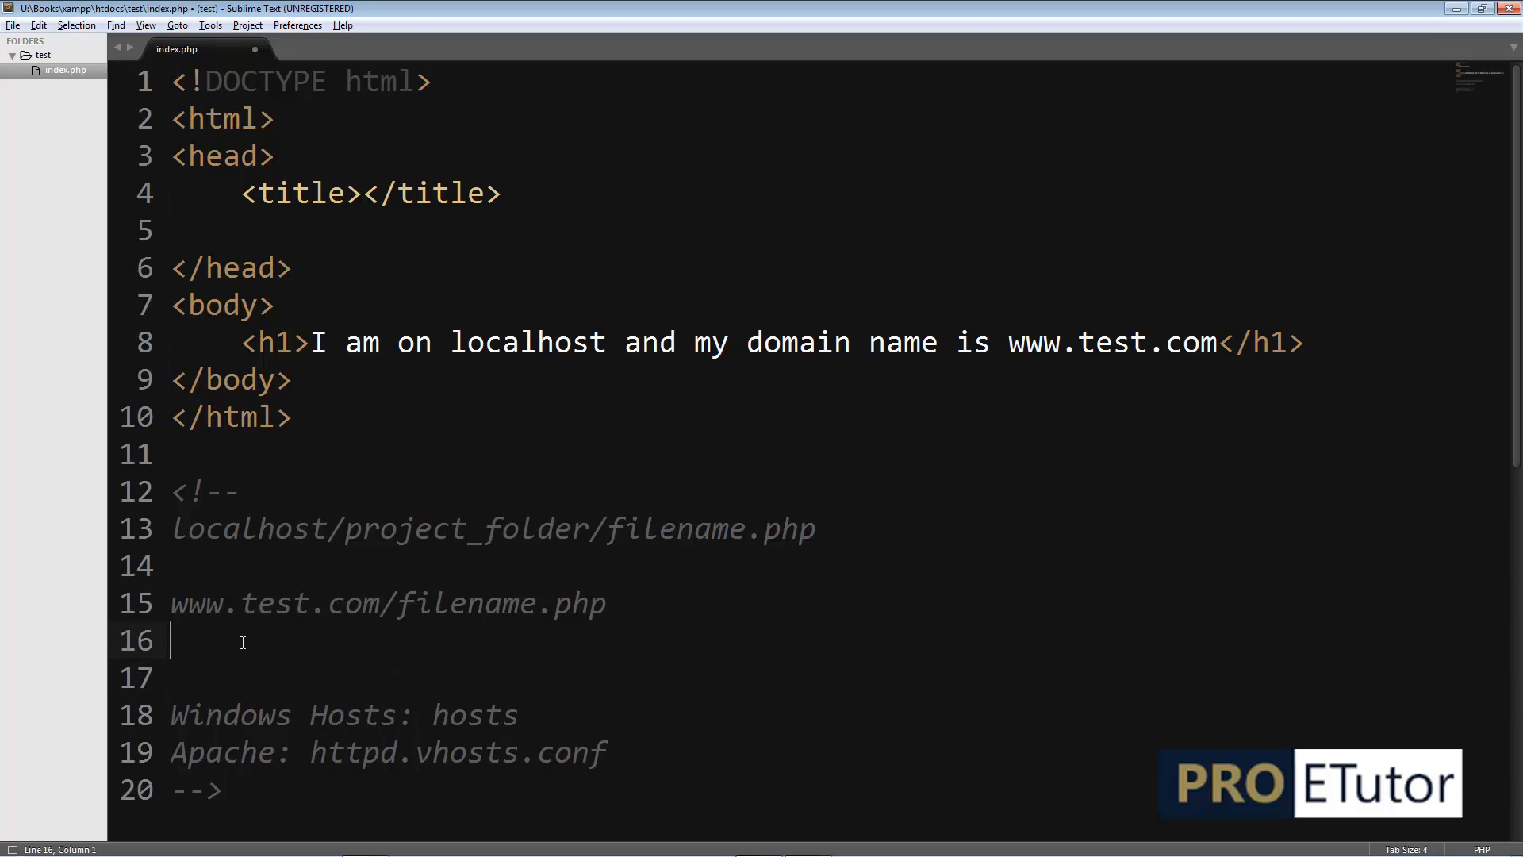
{"action": "key", "text": "Return"}
{"action": "type", "text": "abc.com"}
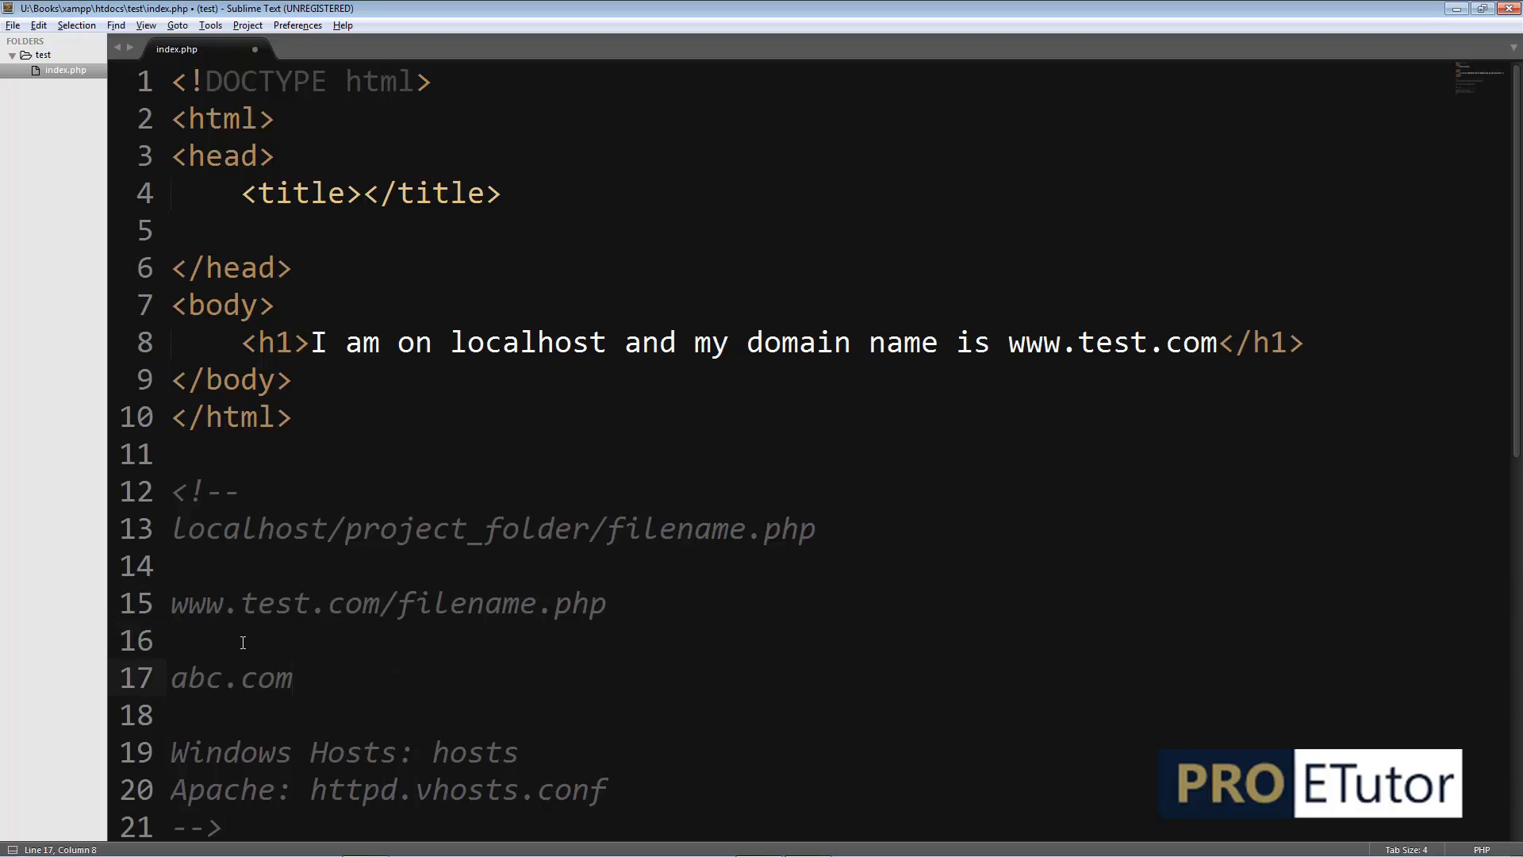
{"action": "key", "text": "shift+Home"}
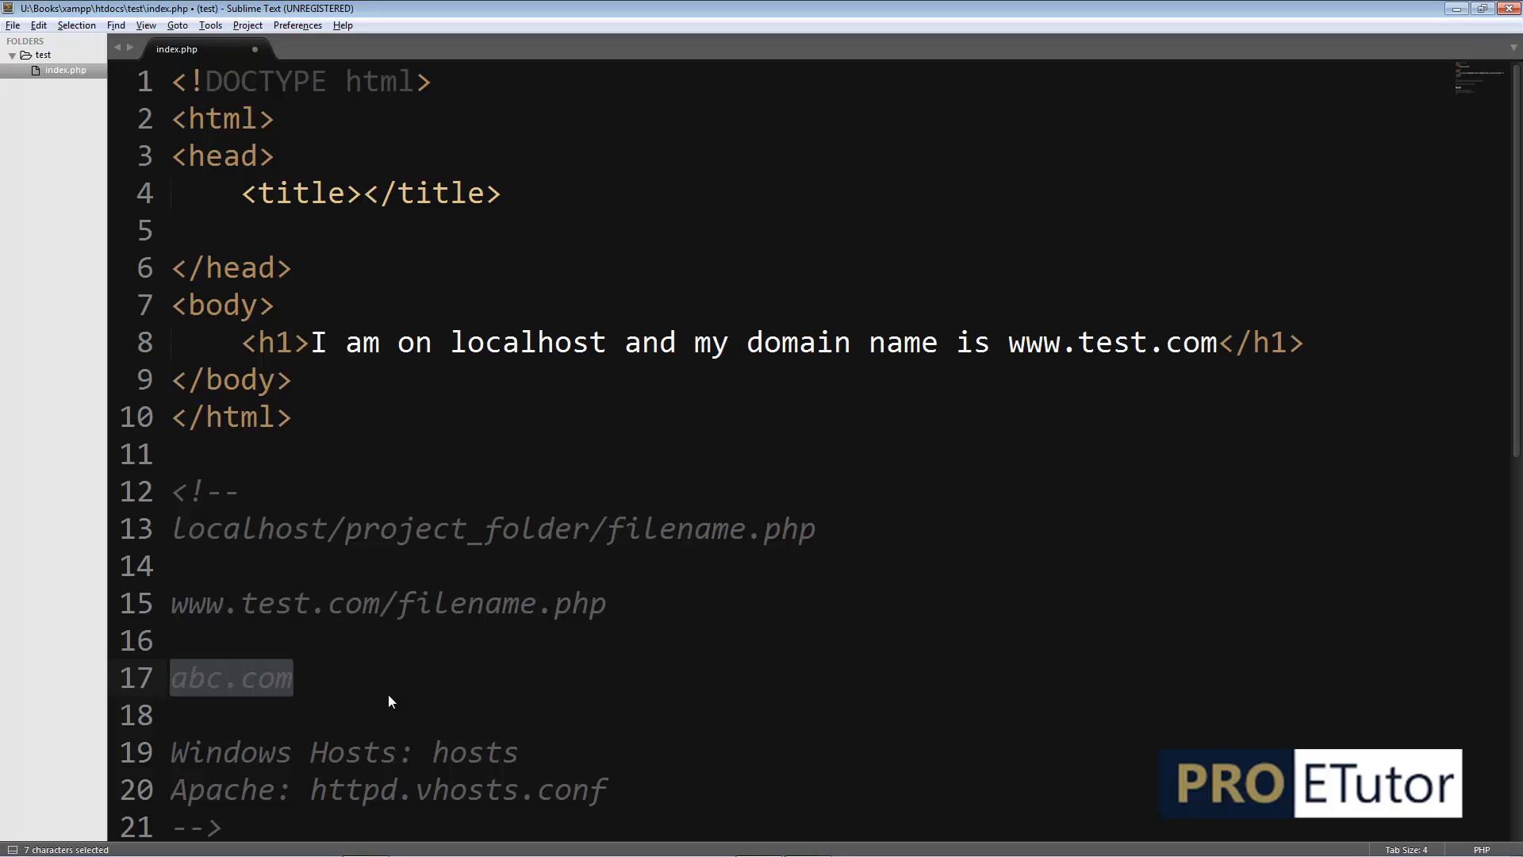
{"action": "key", "text": "ctrl+s"}
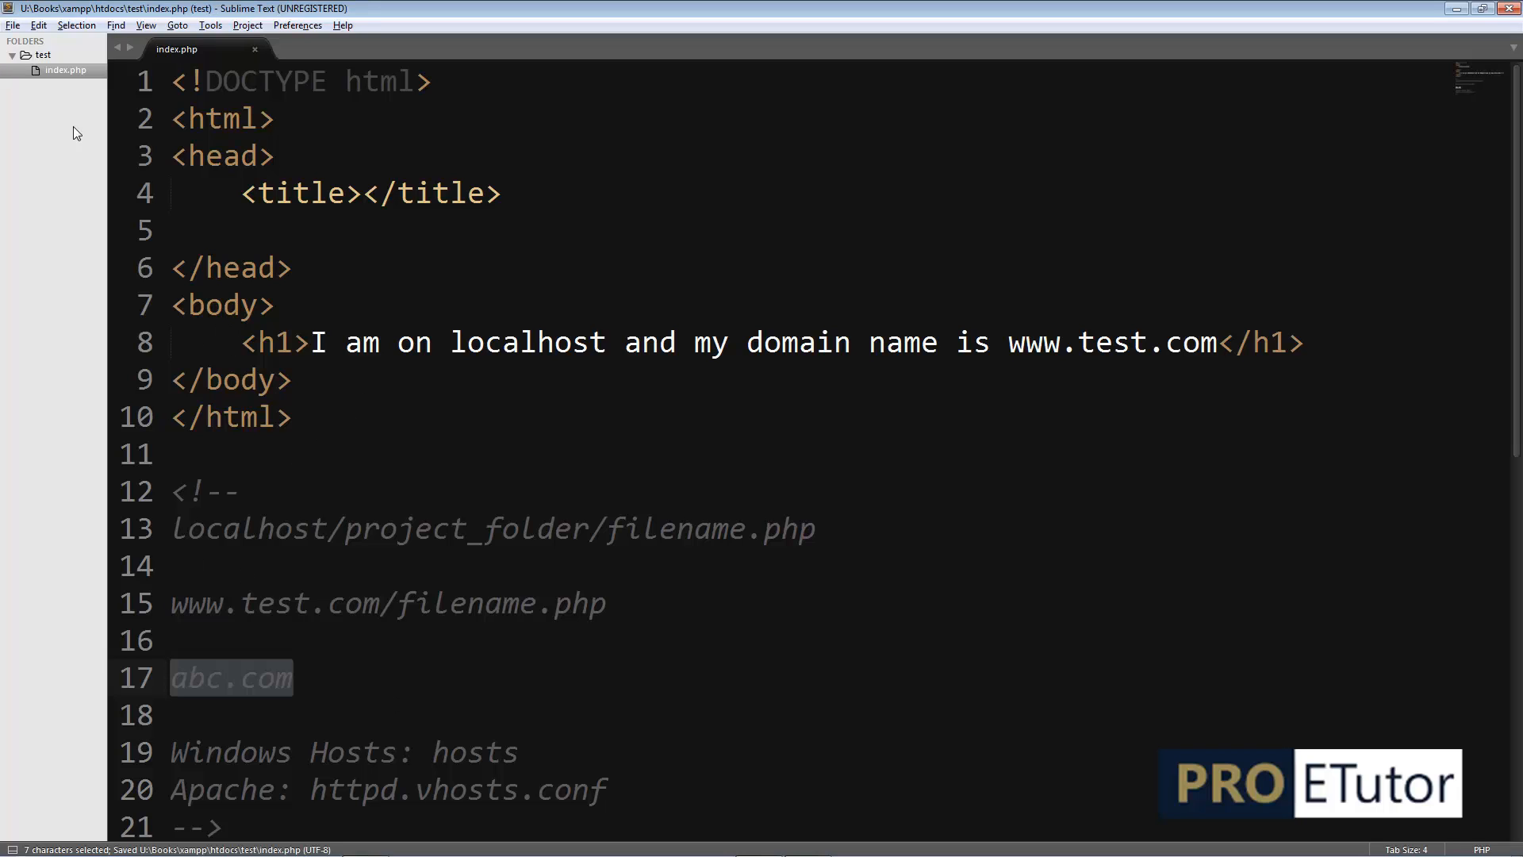
- Create a folder named "project" inside xampp's htdocs directory and open that folder in Sublime Text
{"action": "left_click", "coordinate": [13, 24]}
{"action": "left_click", "coordinate": [52, 95]}
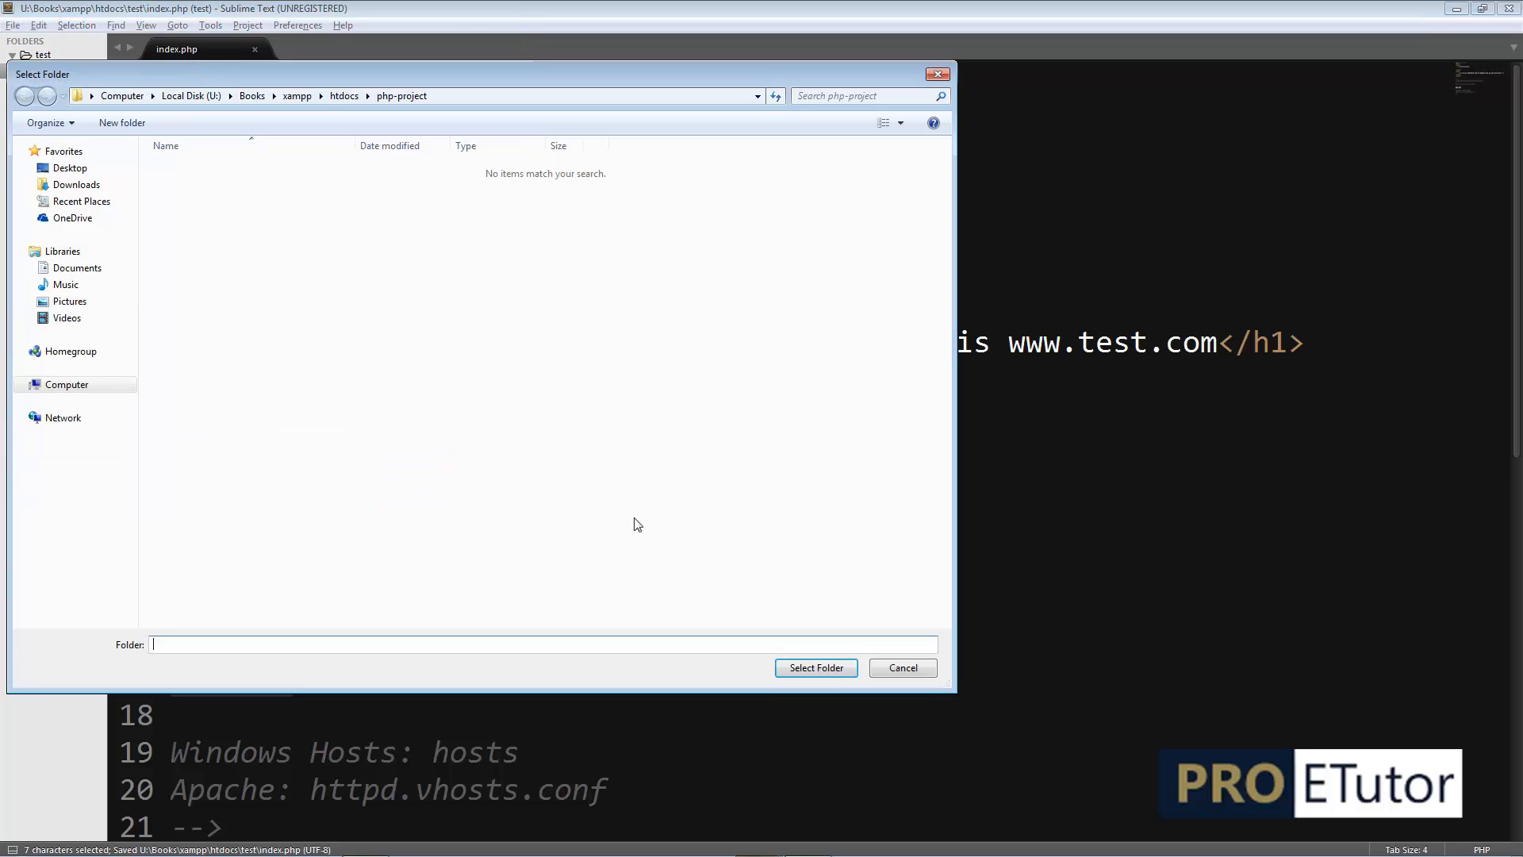
{"action": "left_click_drag", "start_coordinate": [328, 76], "coordinate": [719, 122]}
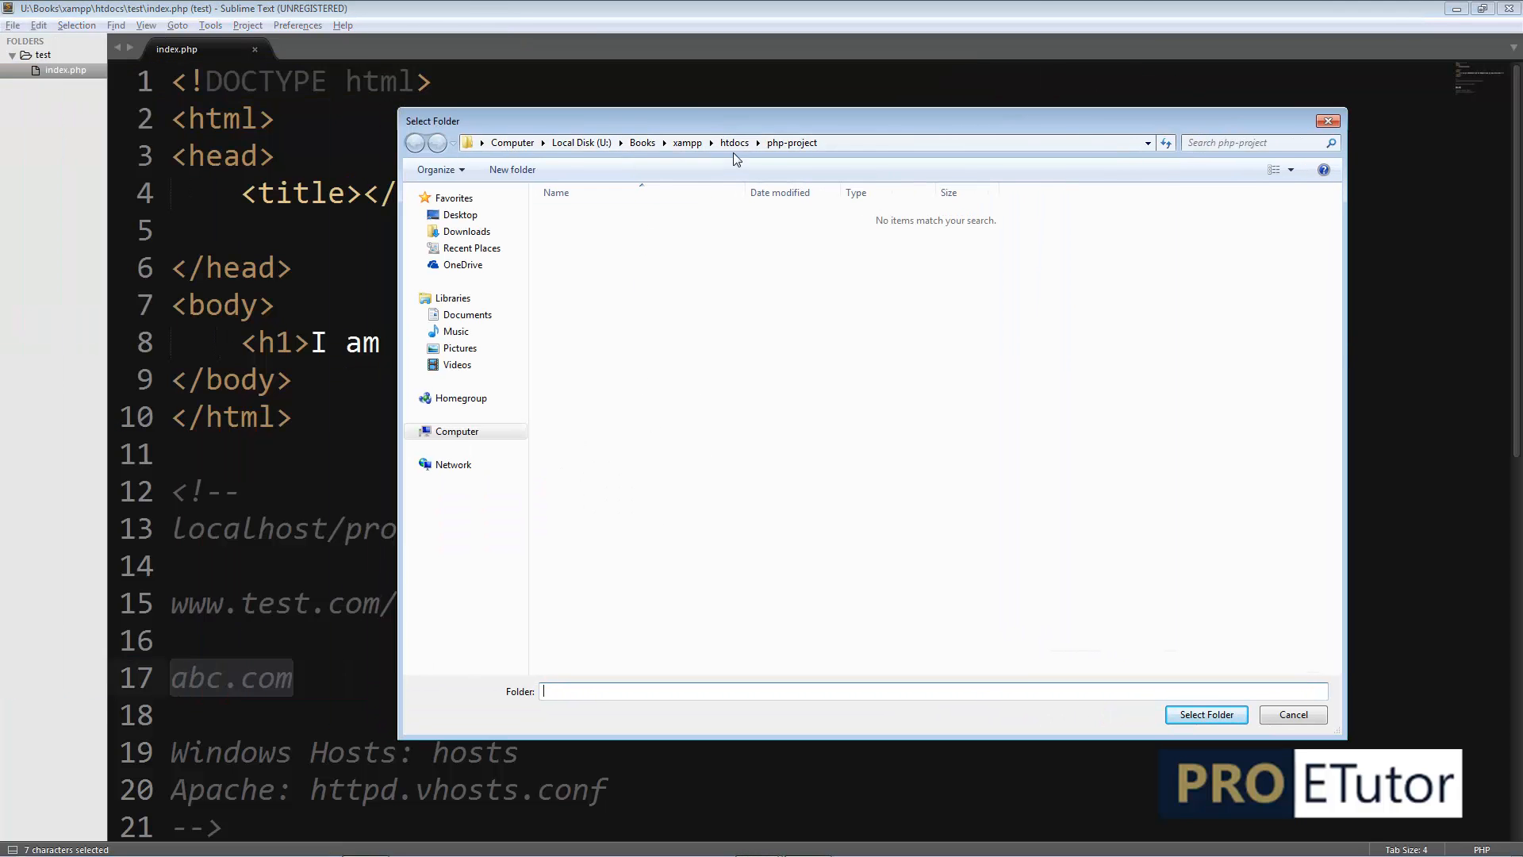
{"action": "left_click", "coordinate": [734, 147]}
{"action": "right_click", "coordinate": [698, 441]}
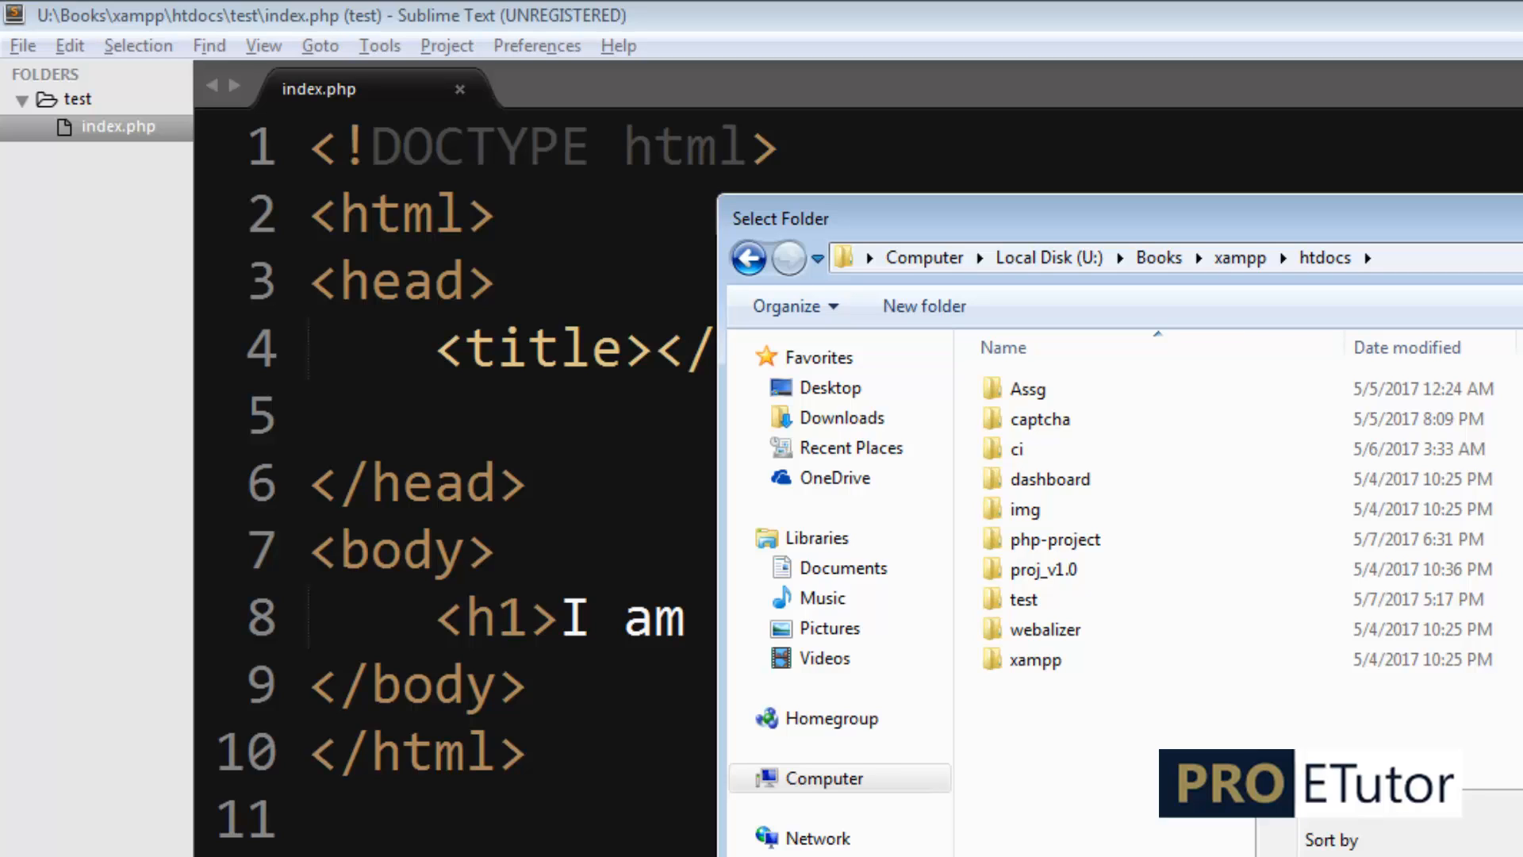
{"action": "left_click", "coordinate": [1522, 856]}
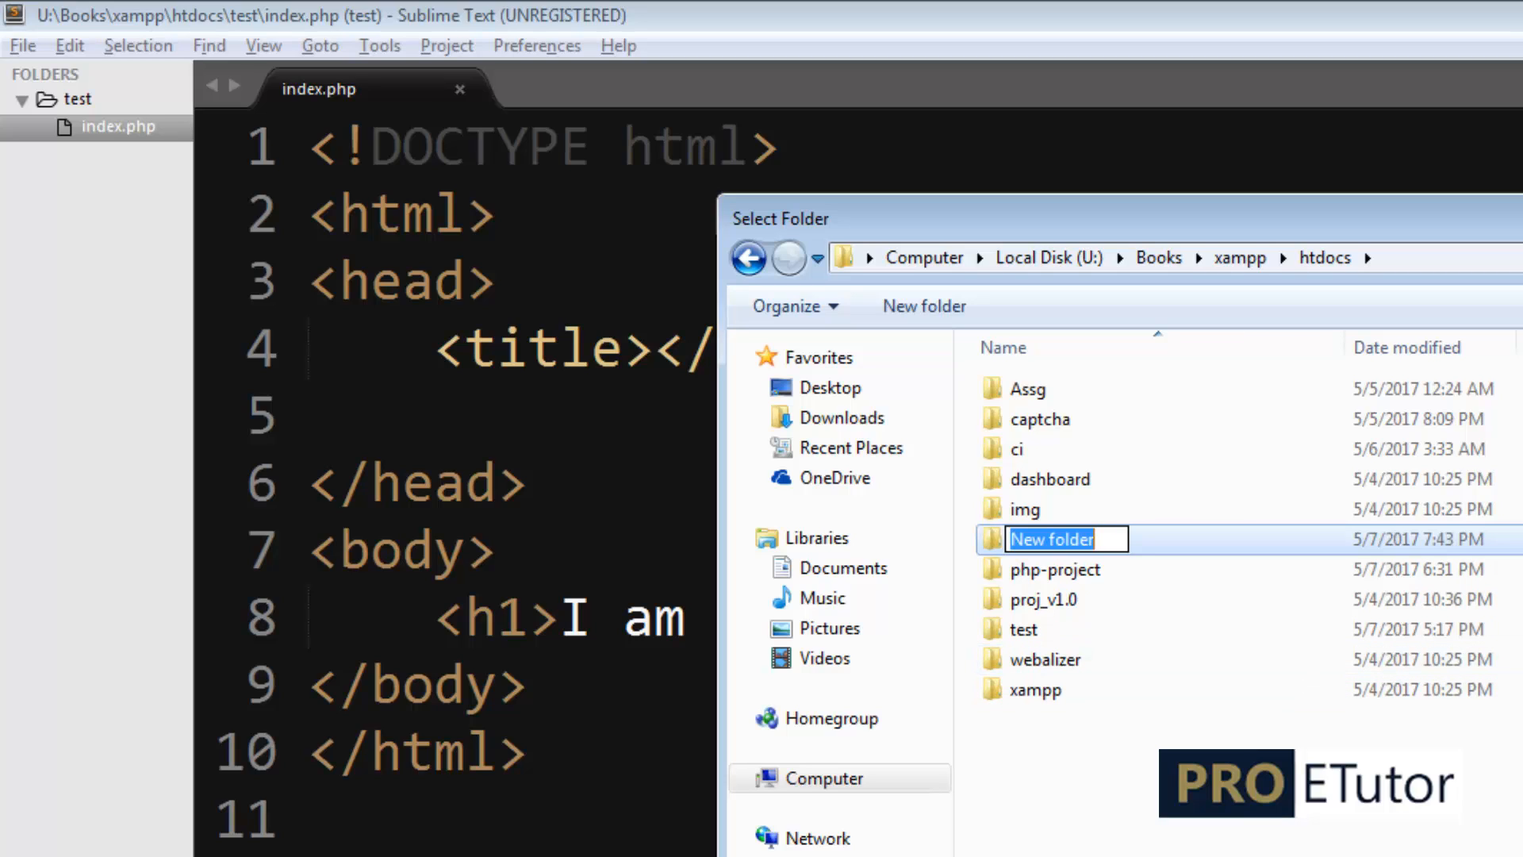
{"action": "type", "text": "project"}
{"action": "key", "text": "Return"}
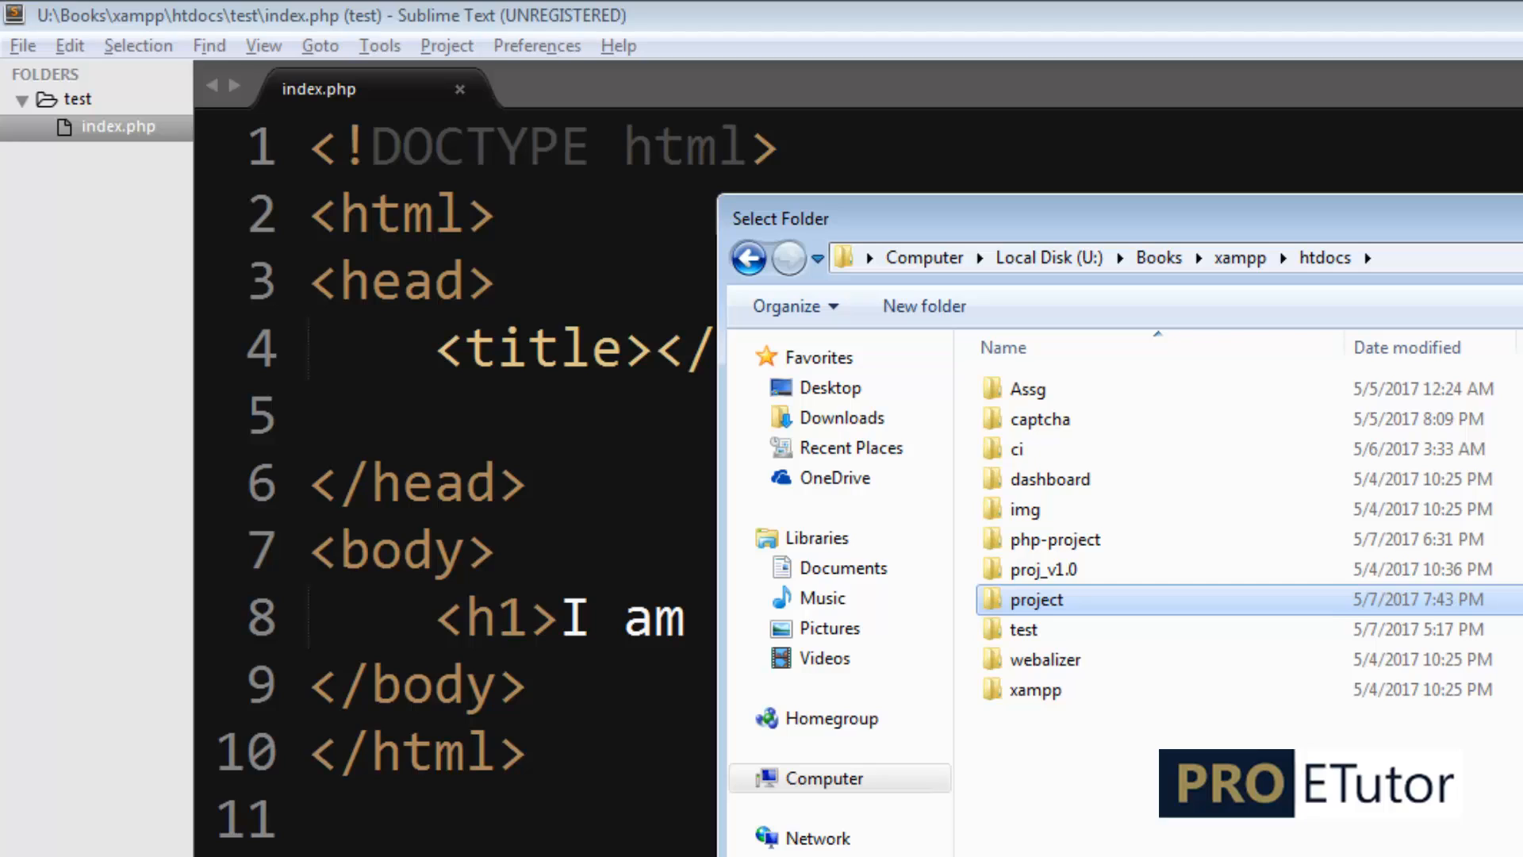
{"action": "left_click", "coordinate": [1027, 611]}
{"action": "key", "text": "Return"}
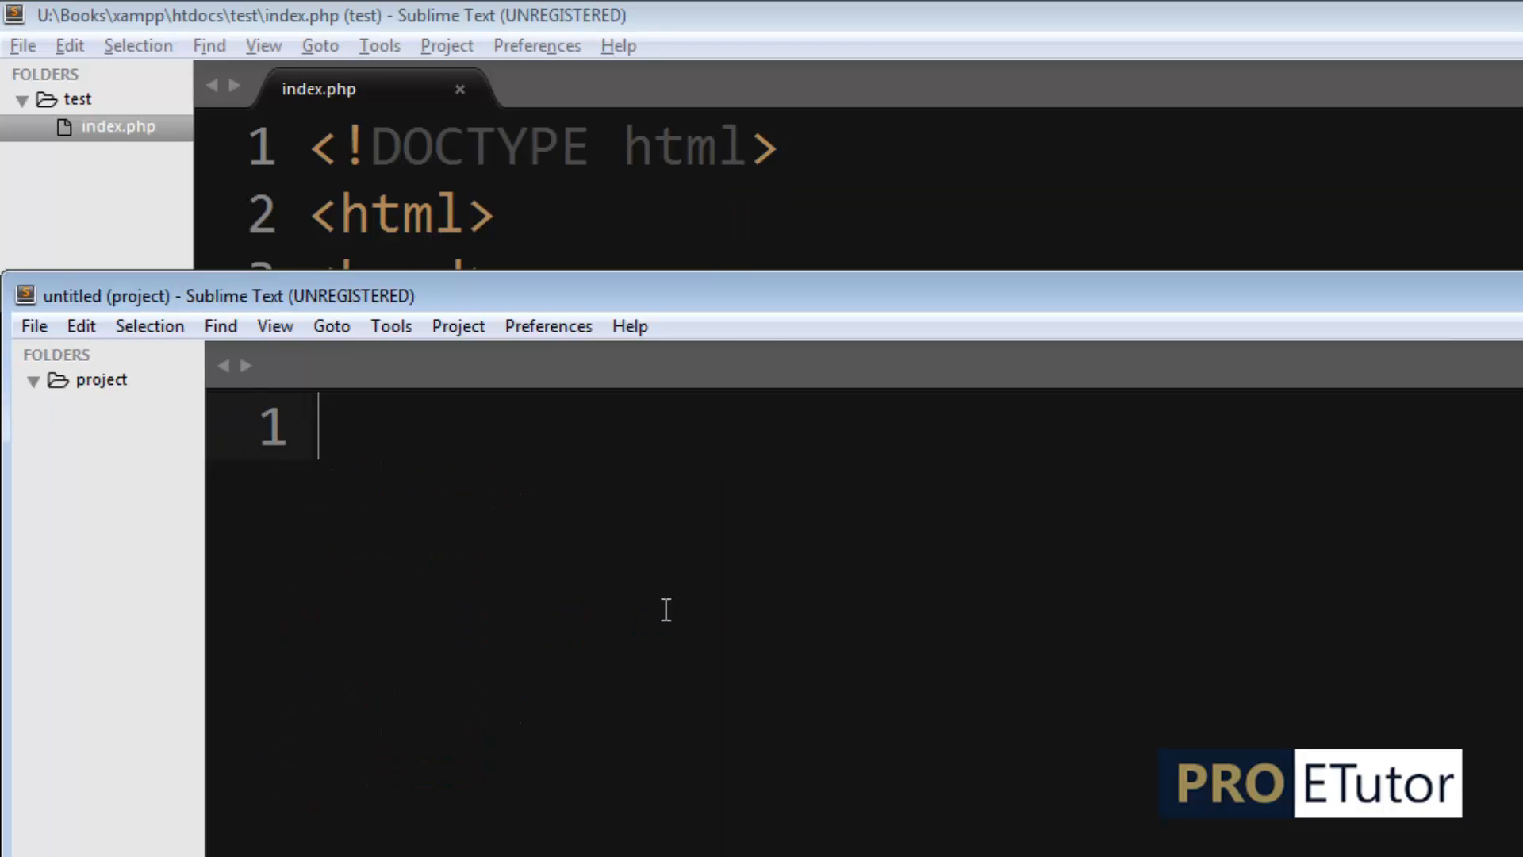
- Create a new file in the project folder and save it as index.php
{"action": "left_click_drag", "start_coordinate": [710, 298], "coordinate": [880, 187]}
{"action": "right_click", "coordinate": [270, 271]}
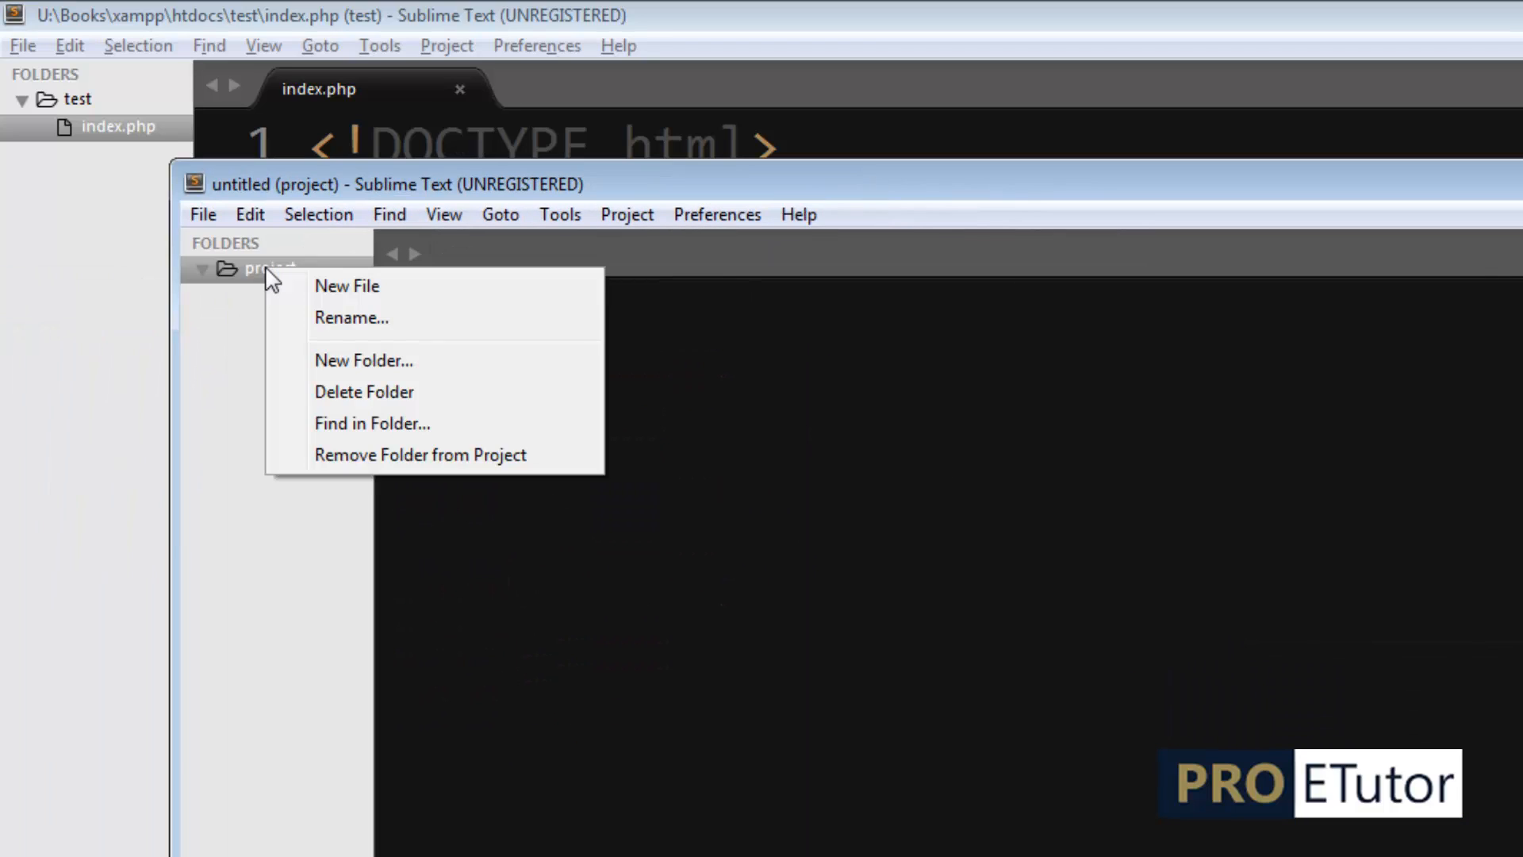
{"action": "left_click", "coordinate": [302, 287]}
{"action": "key", "text": "ctrl+s"}
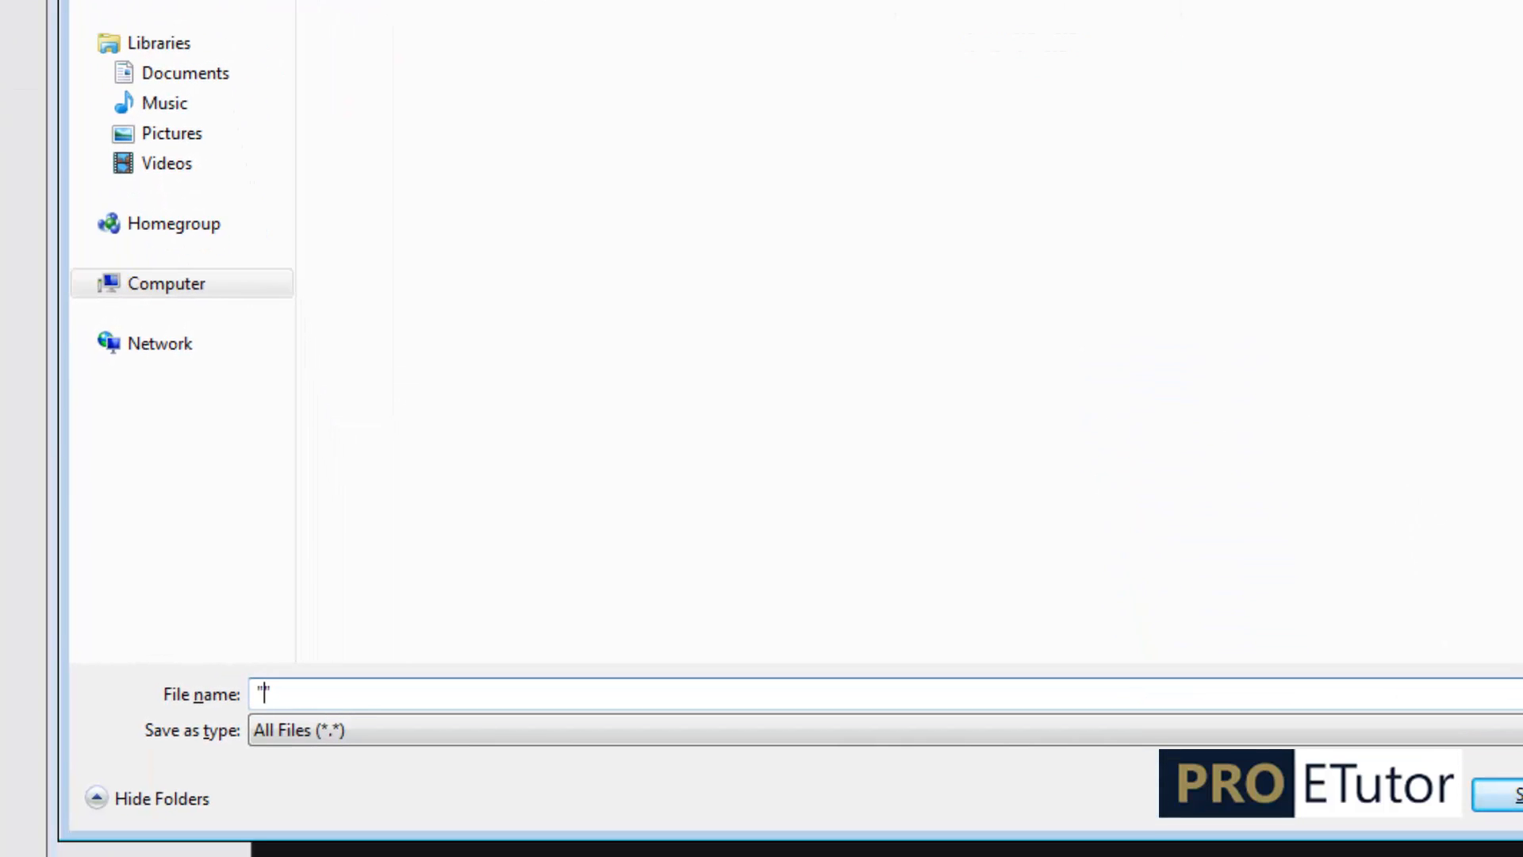
{"action": "type", "text": "index.php"}
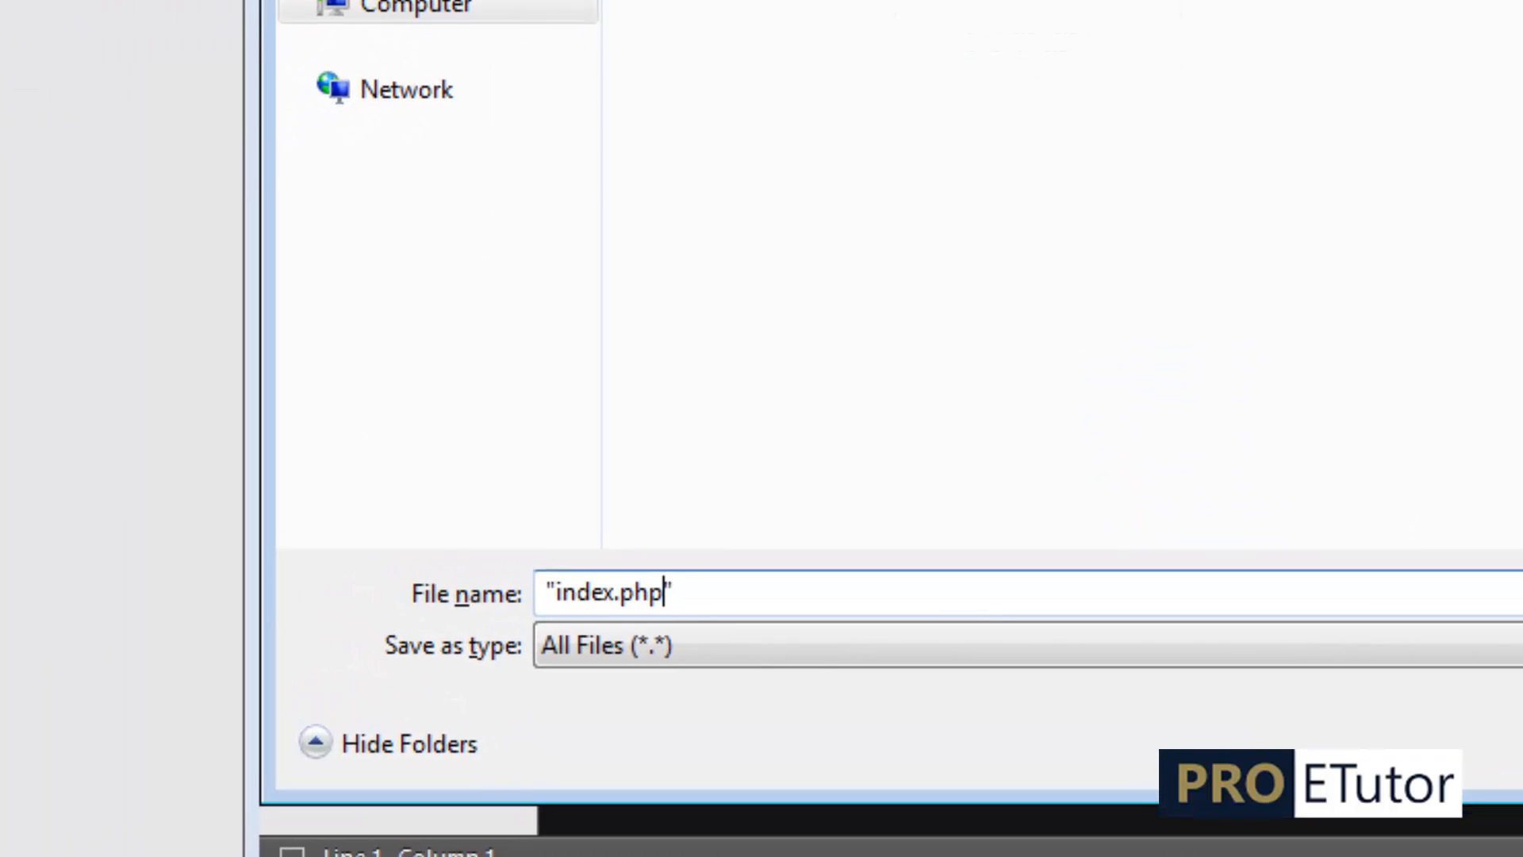
{"action": "type", "text": "\\"}
{"action": "key", "text": "Return"}
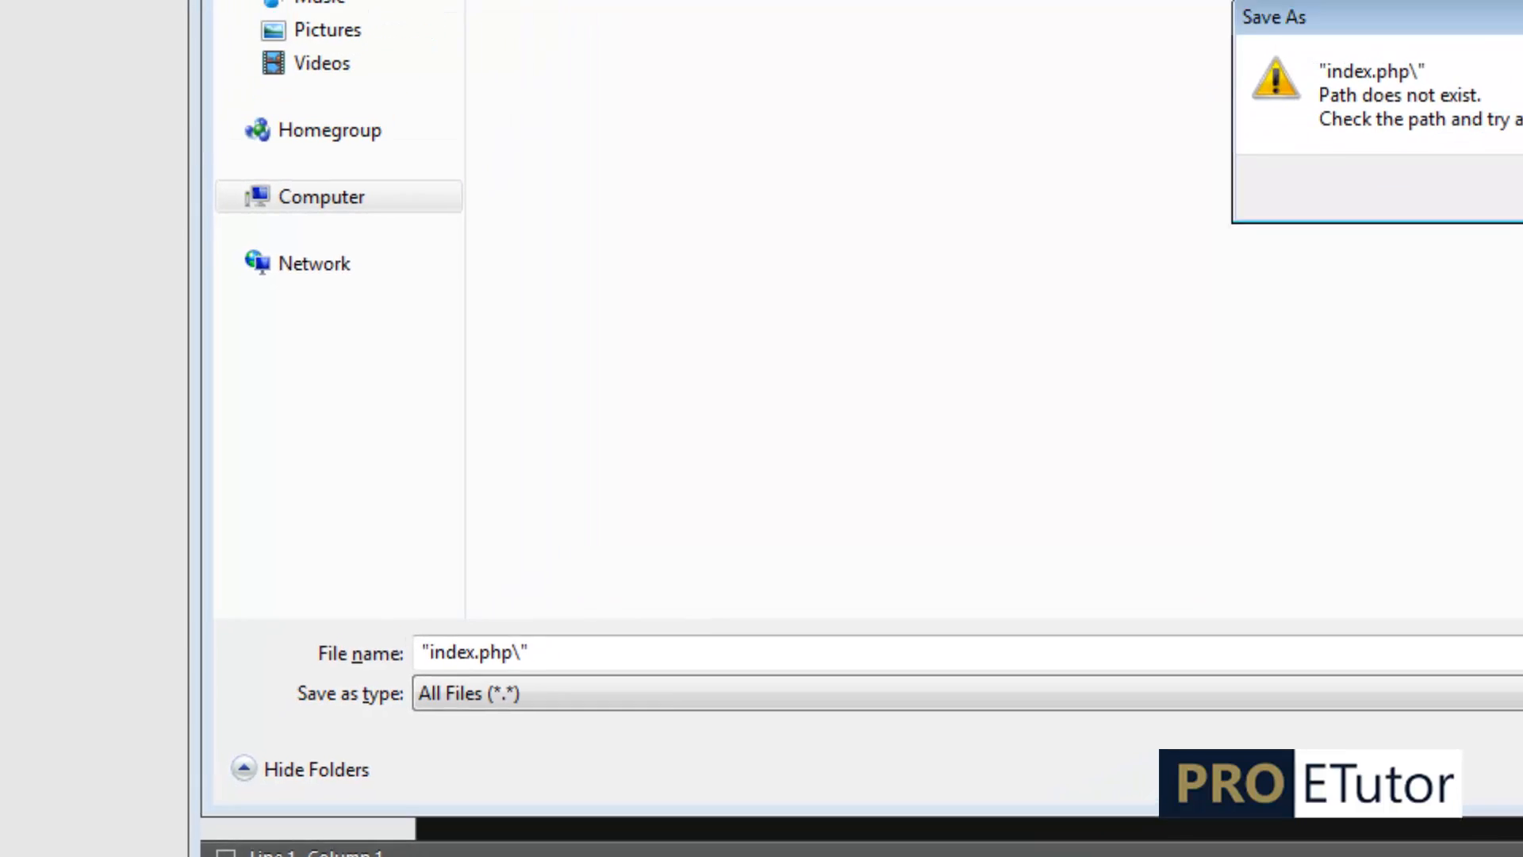
{"action": "key", "text": "Return"}
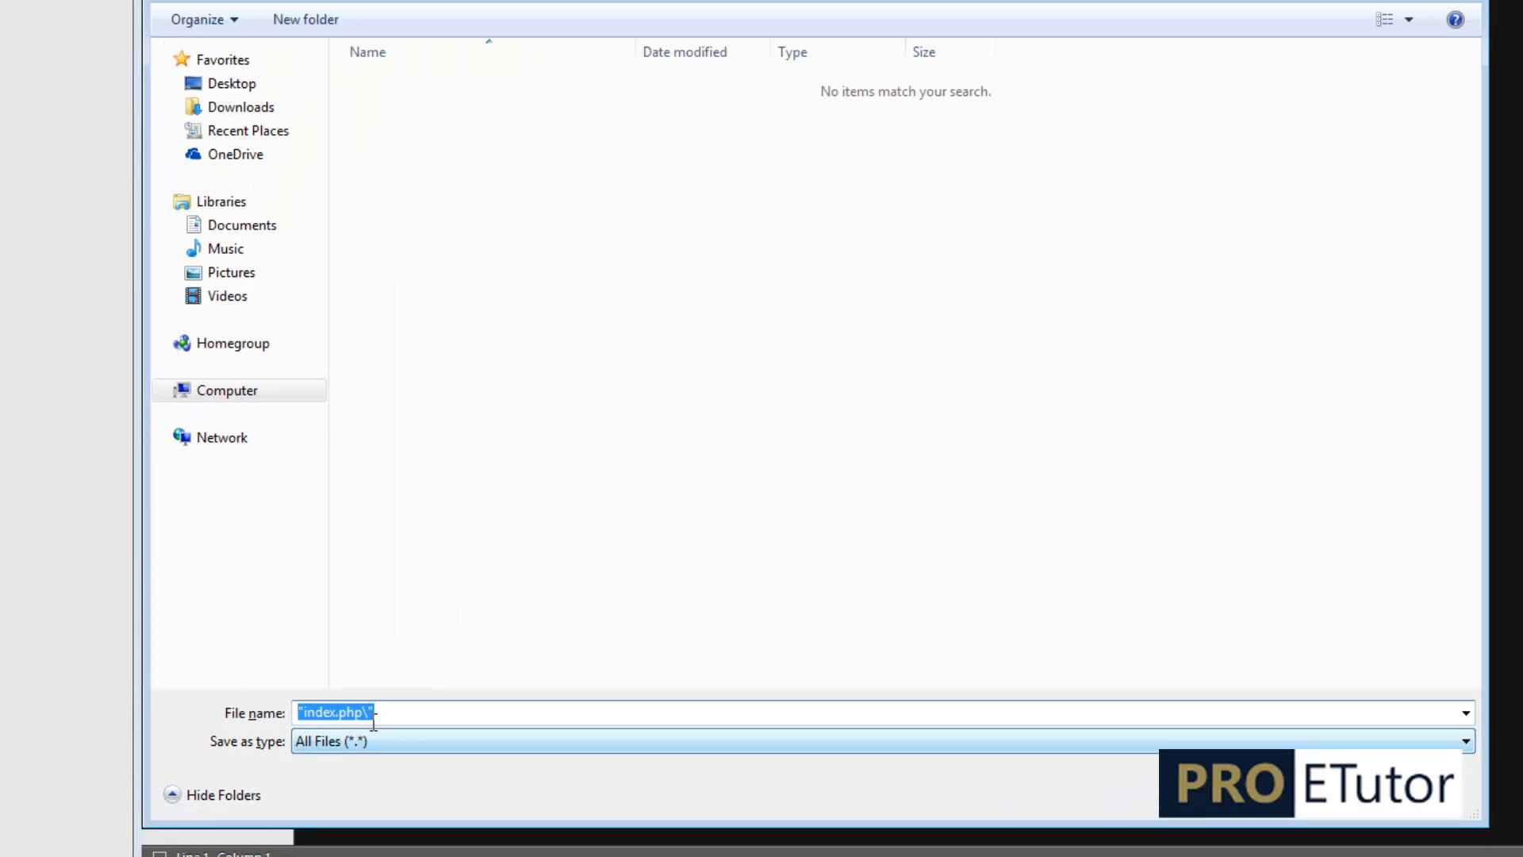
{"action": "left_click", "coordinate": [367, 719]}
{"action": "key", "text": "Return"}
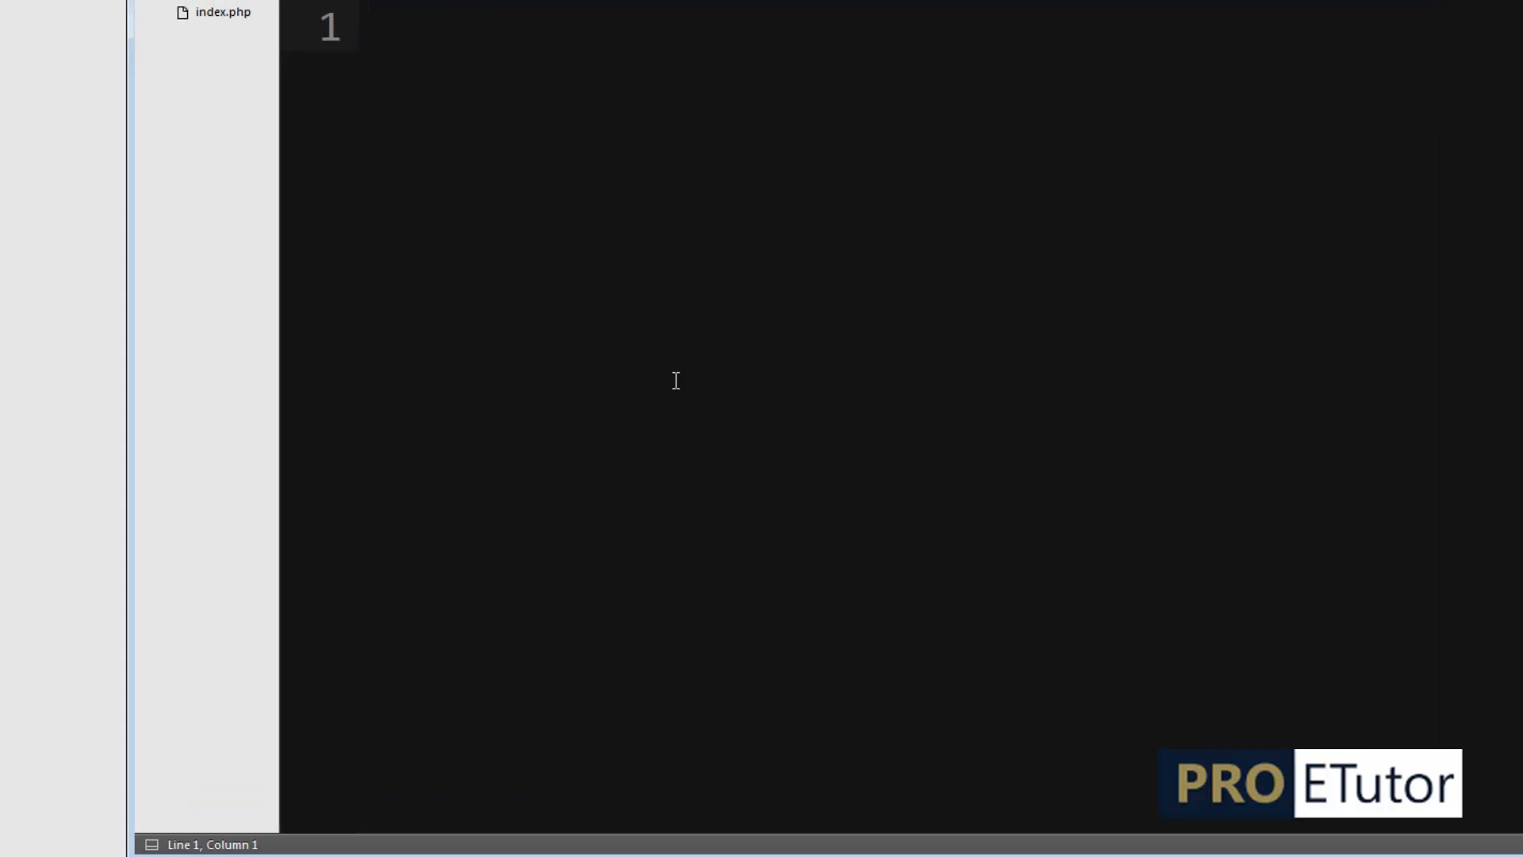
- Insert the HTML page skeleton in index.php and prepare an indented line inside the body
{"action": "type", "text": "html"}
{"action": "key", "text": "Tab"}
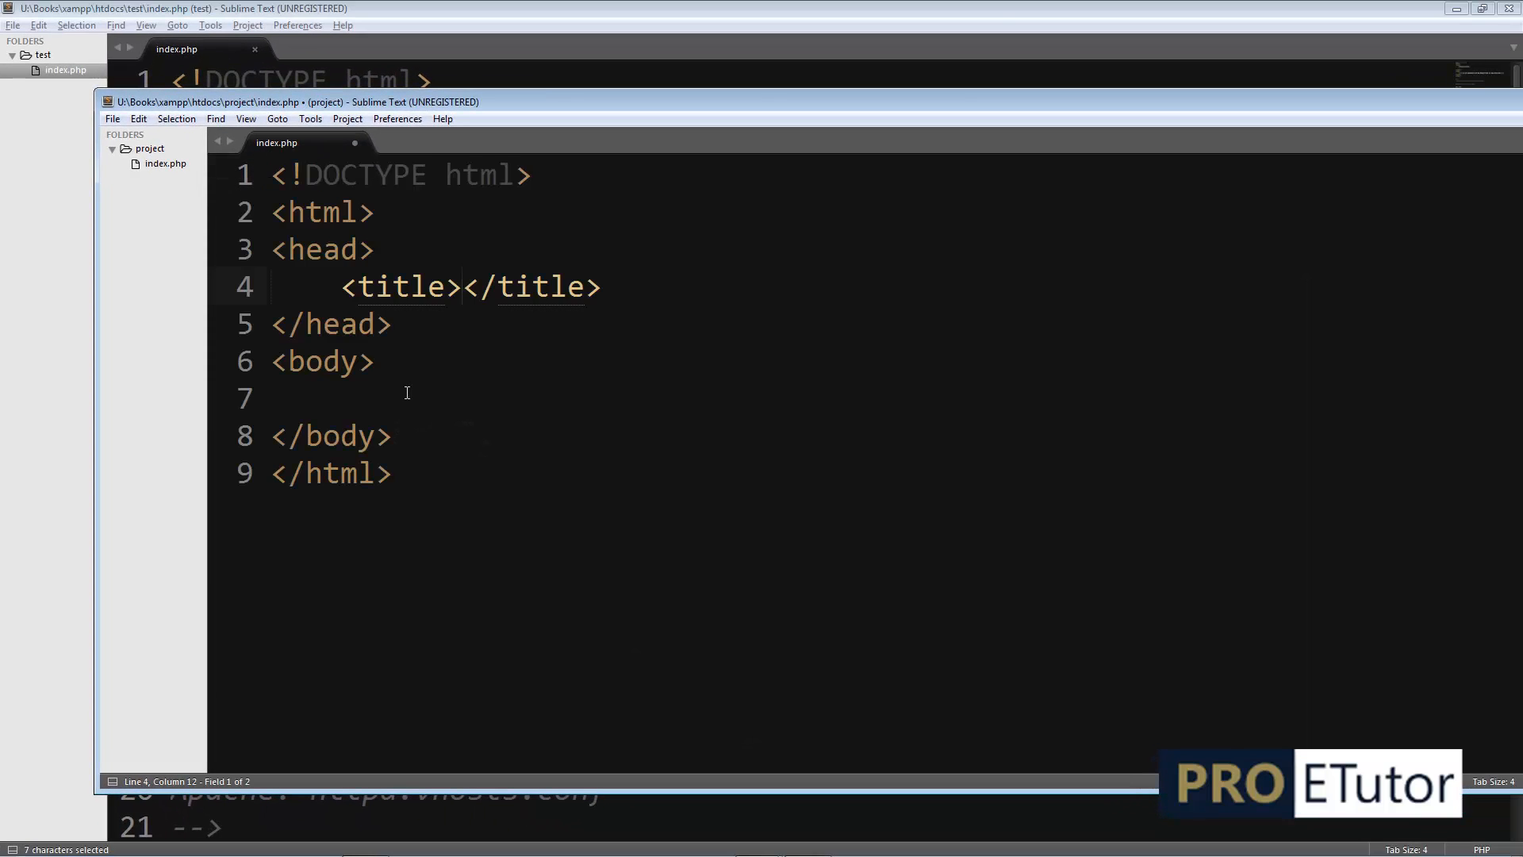
{"action": "left_click", "coordinate": [407, 392]}
{"action": "key", "text": "Return"}
{"action": "key", "text": "Up"}
{"action": "key", "text": "Tab"}
- Add an h1 heading reading "My New Project File" to the body and save index.php
{"action": "type", "text": "h"}
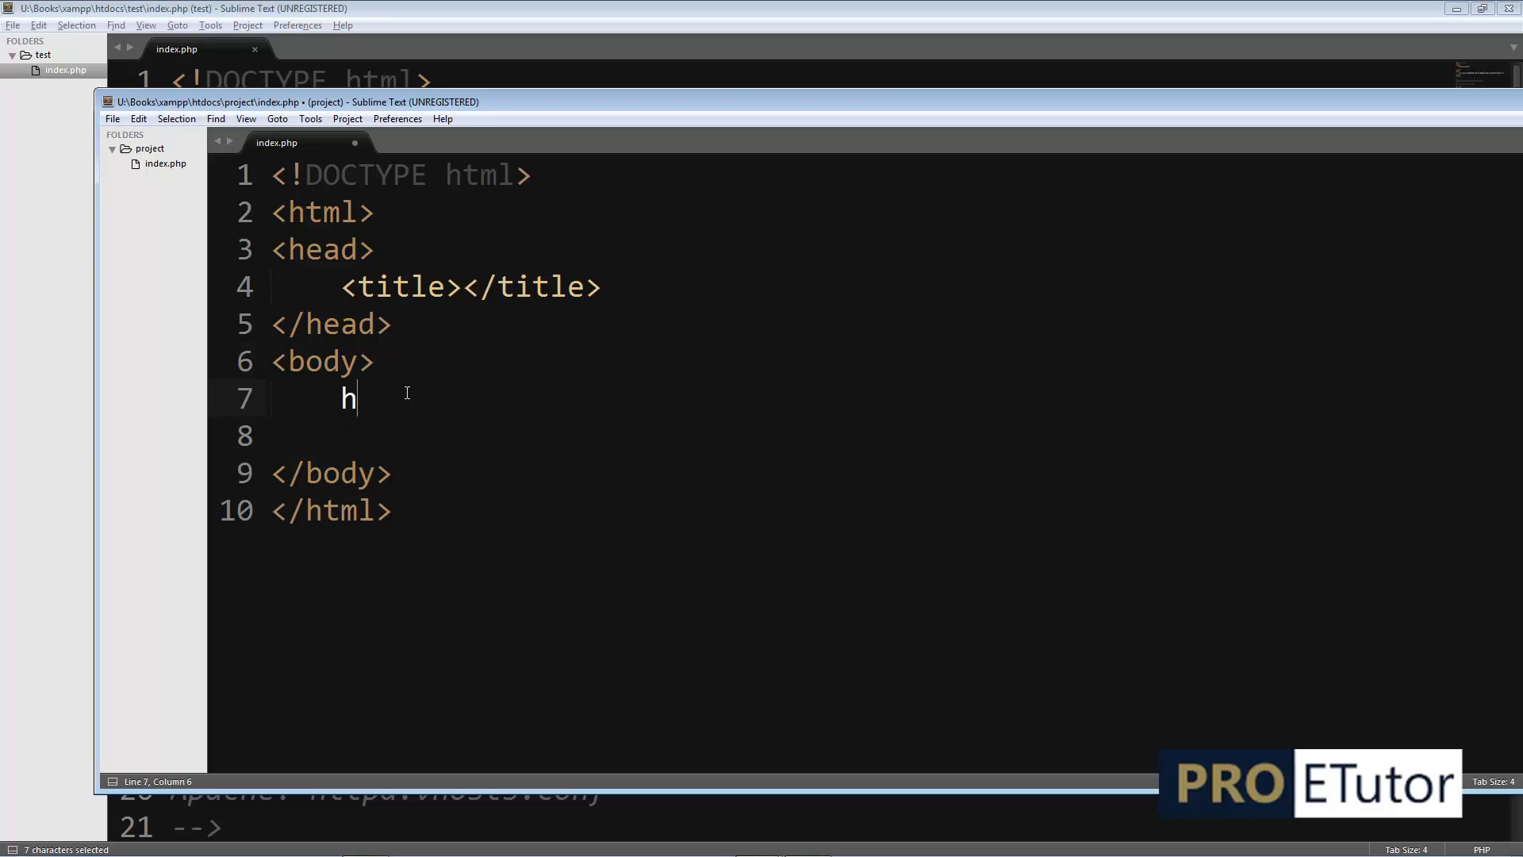
{"action": "type", "text": "1"}
{"action": "key", "text": "Tab"}
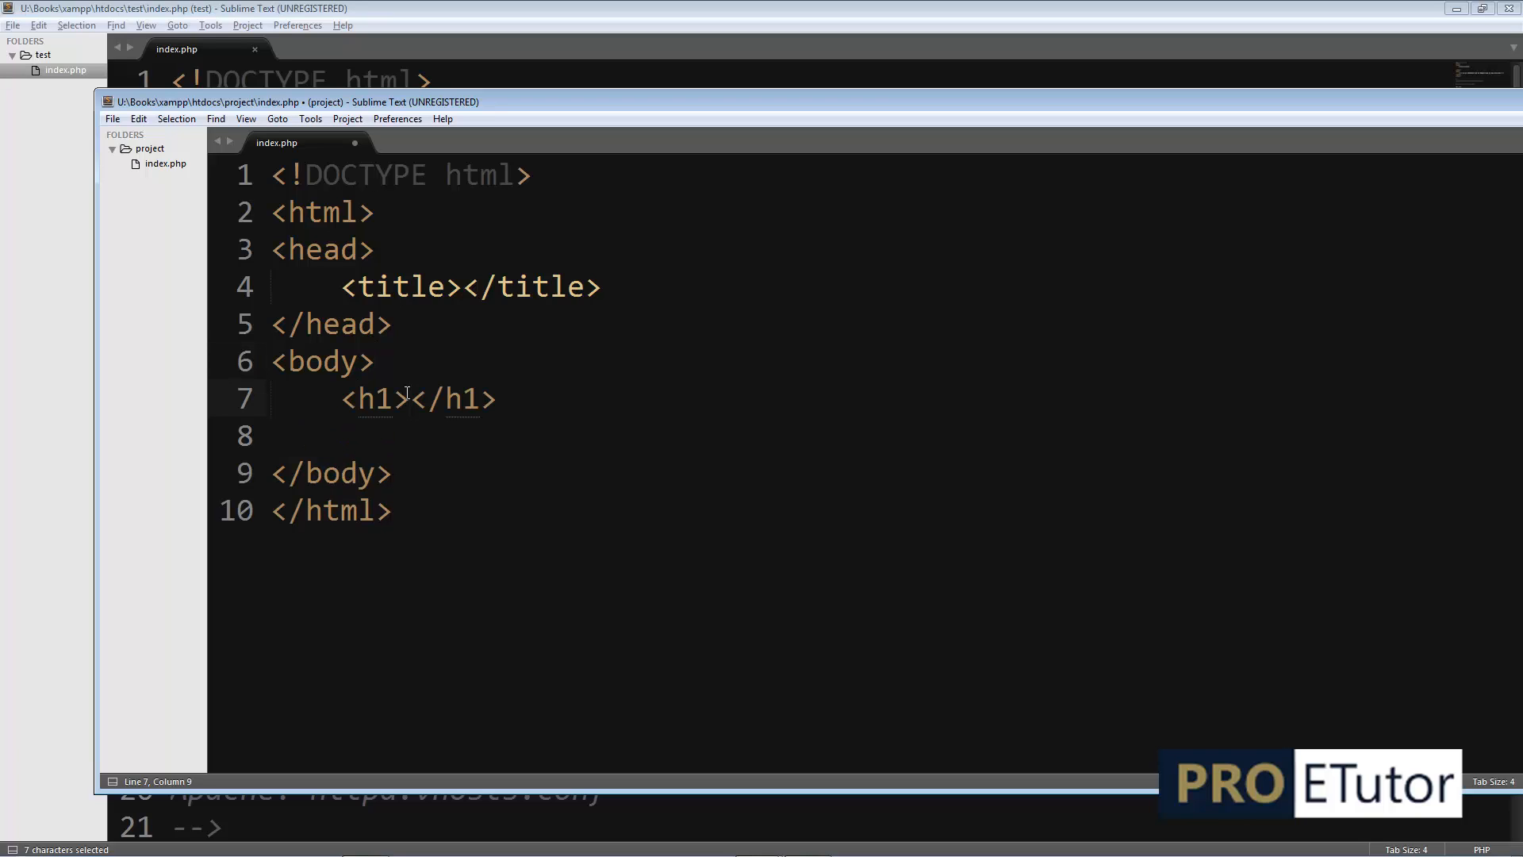
{"action": "type", "text": "My "}
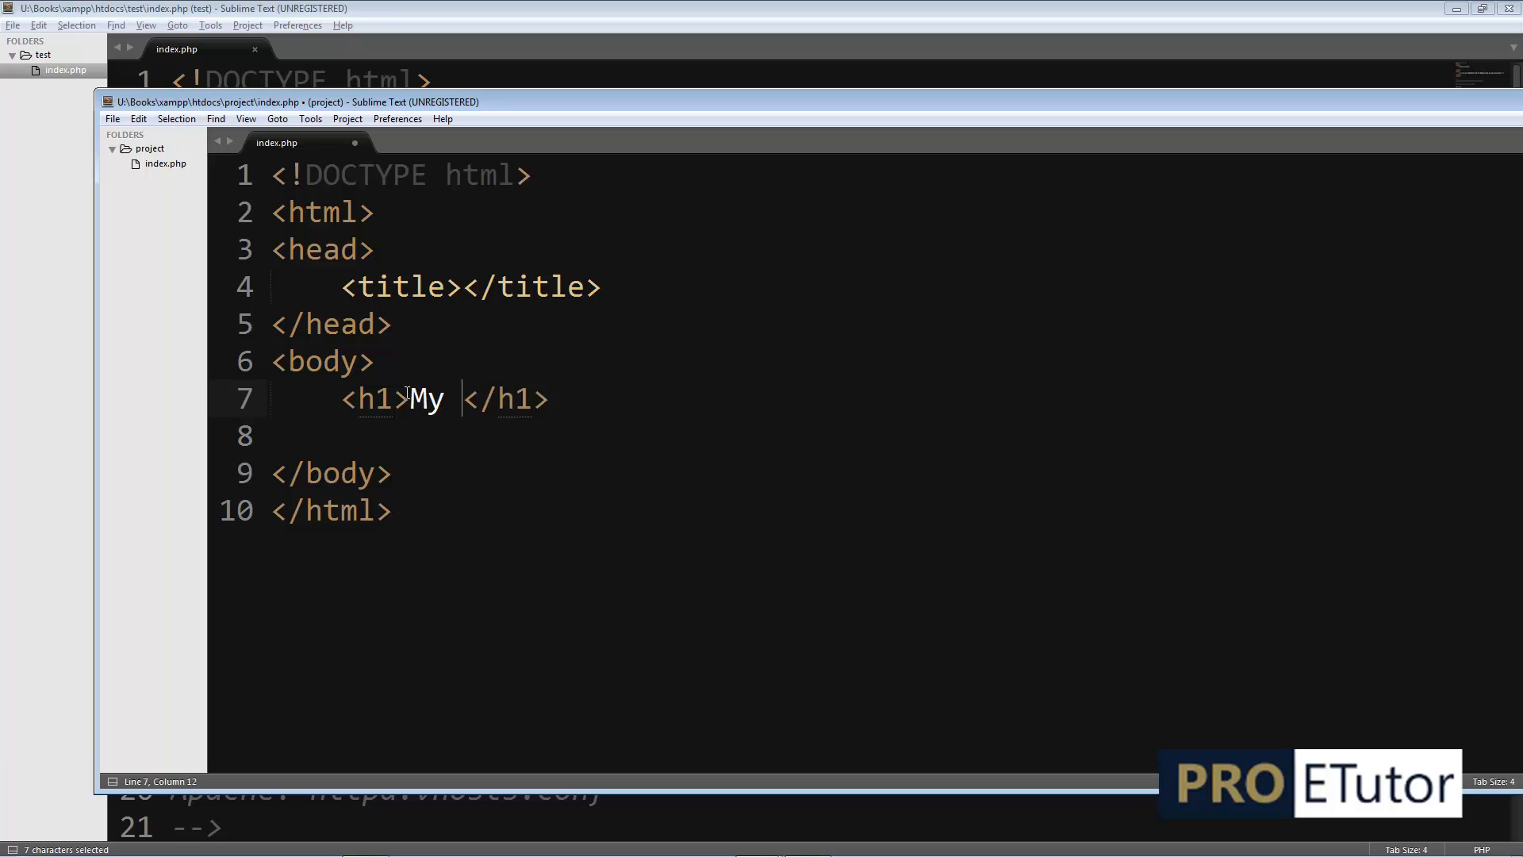
{"action": "type", "text": "Proj"}
{"action": "key", "text": "BackSpace"}
{"action": "key", "text": "BackSpace"}
{"action": "key", "text": "BackSpace"}
{"action": "key", "text": "BackSpace"}
{"action": "type", "text": "New Project File"}
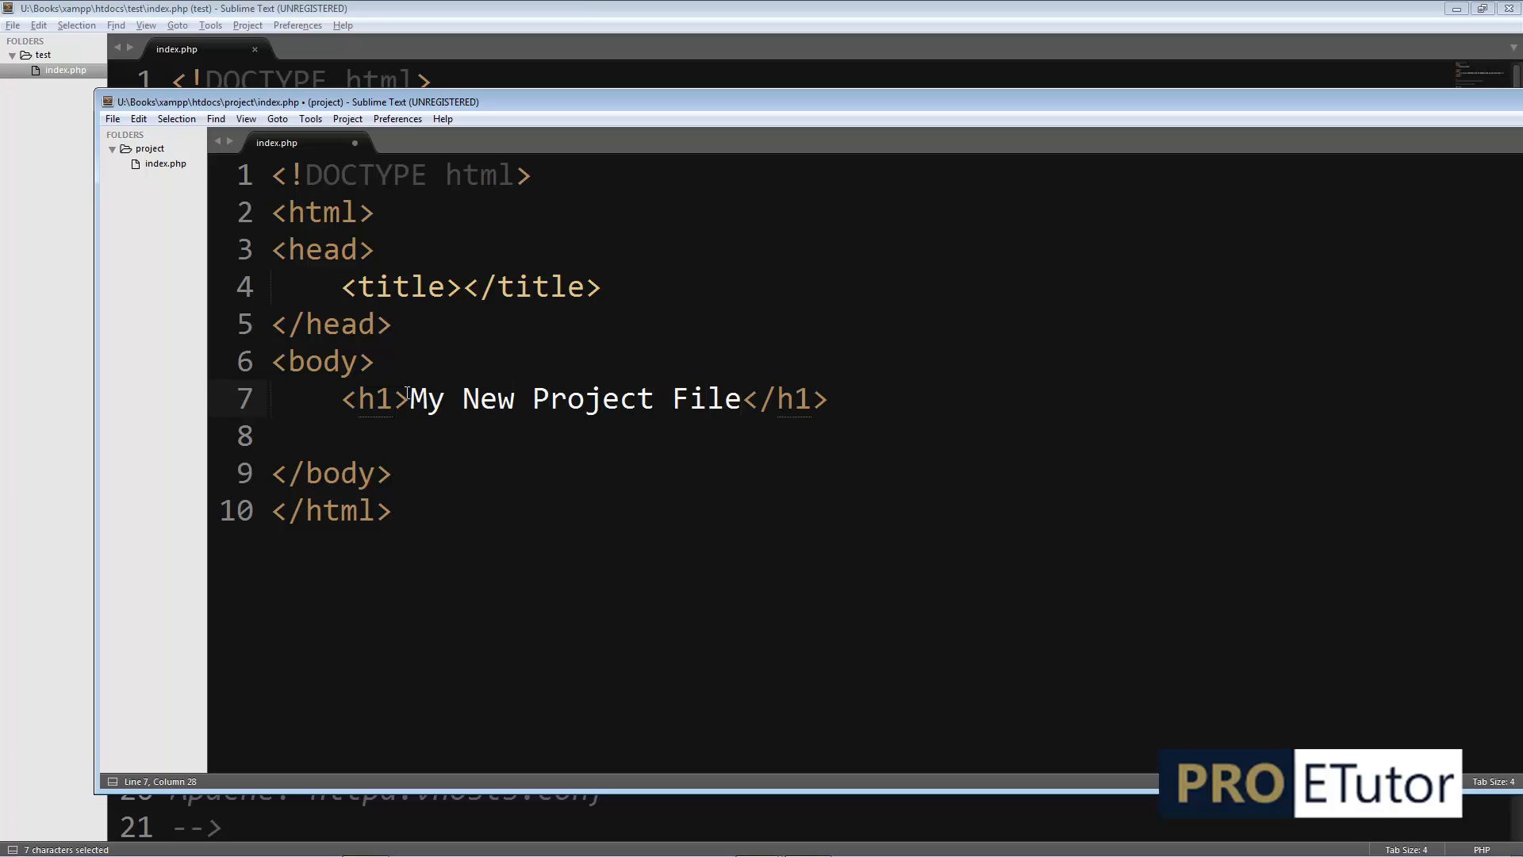
{"action": "key", "text": "ctrl+s"}
{"action": "left_click_drag", "start_coordinate": [261, 179], "coordinate": [472, 543]}
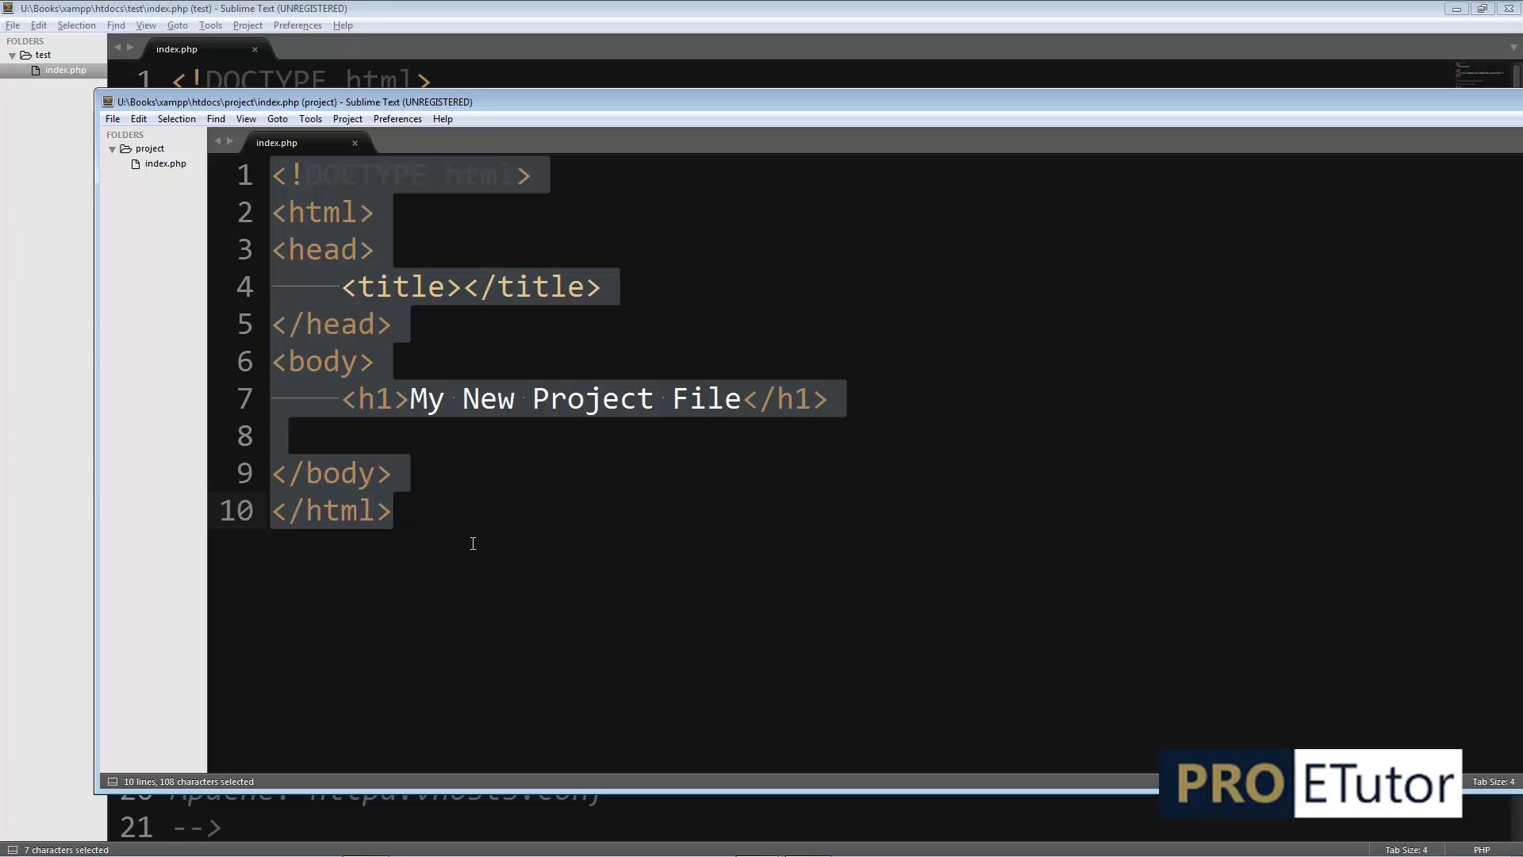
- Switch to Chrome and load localhost/project in a new tab to check the page's heading
{"action": "left_click", "coordinate": [1457, 9]}
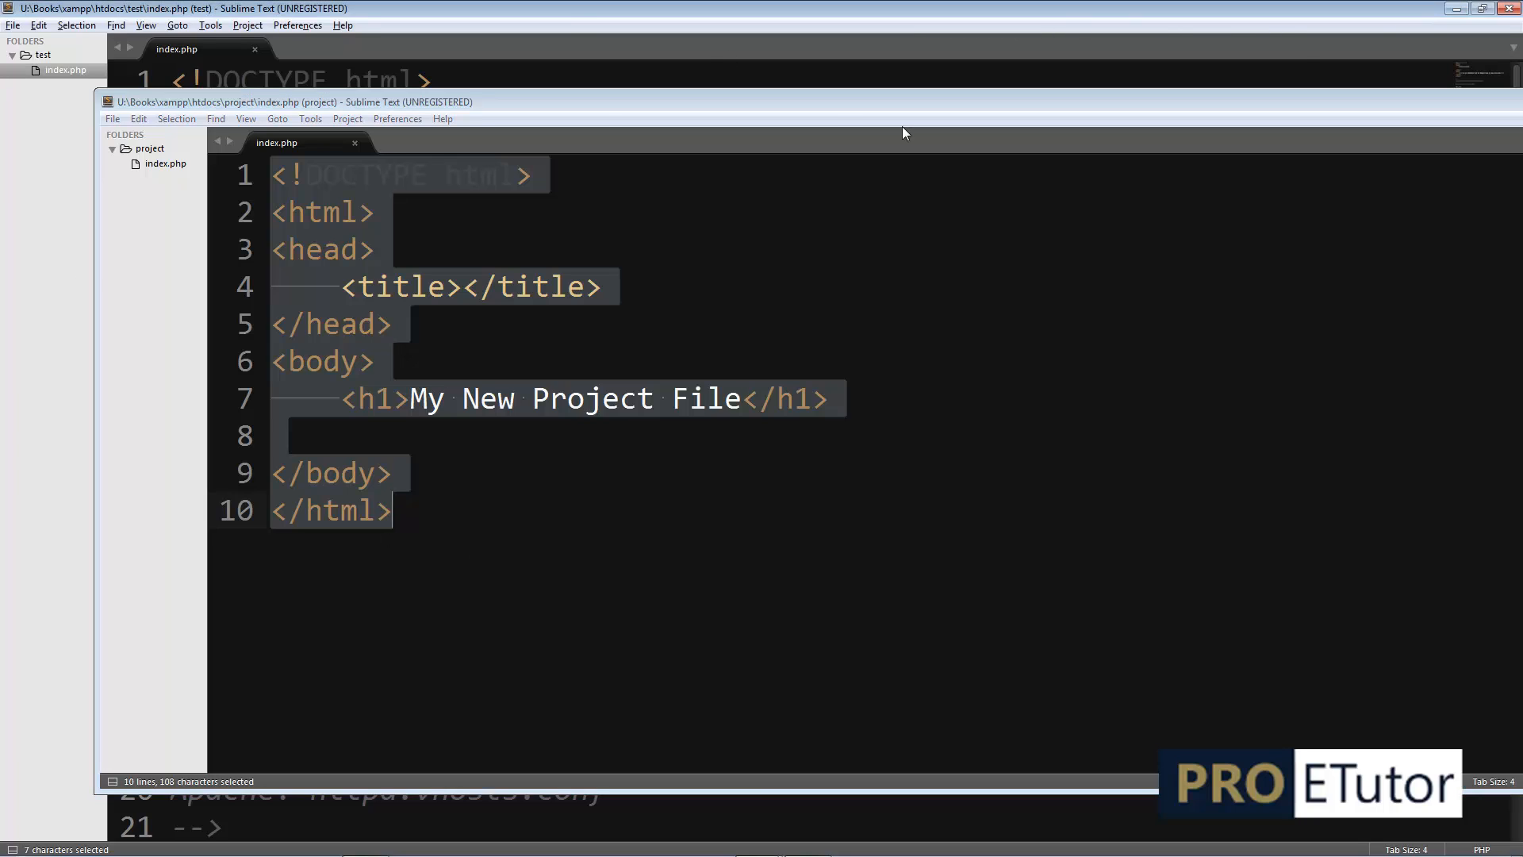
{"action": "left_click_drag", "start_coordinate": [887, 102], "coordinate": [887, 258]}
{"action": "left_click", "coordinate": [339, 37]}
{"action": "left_click", "coordinate": [333, 12]}
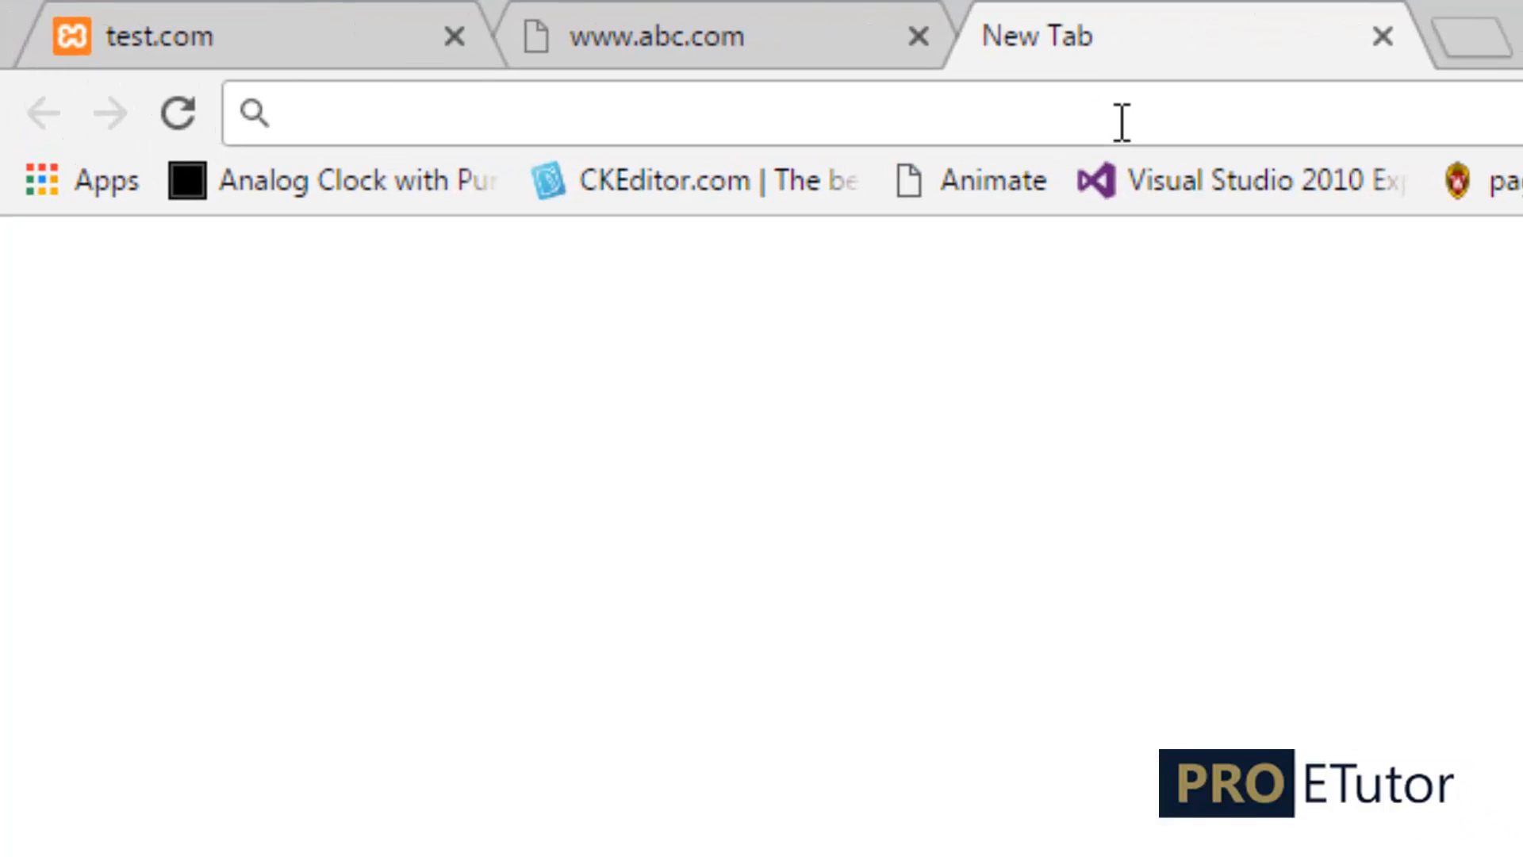
{"action": "type", "text": "host/"}
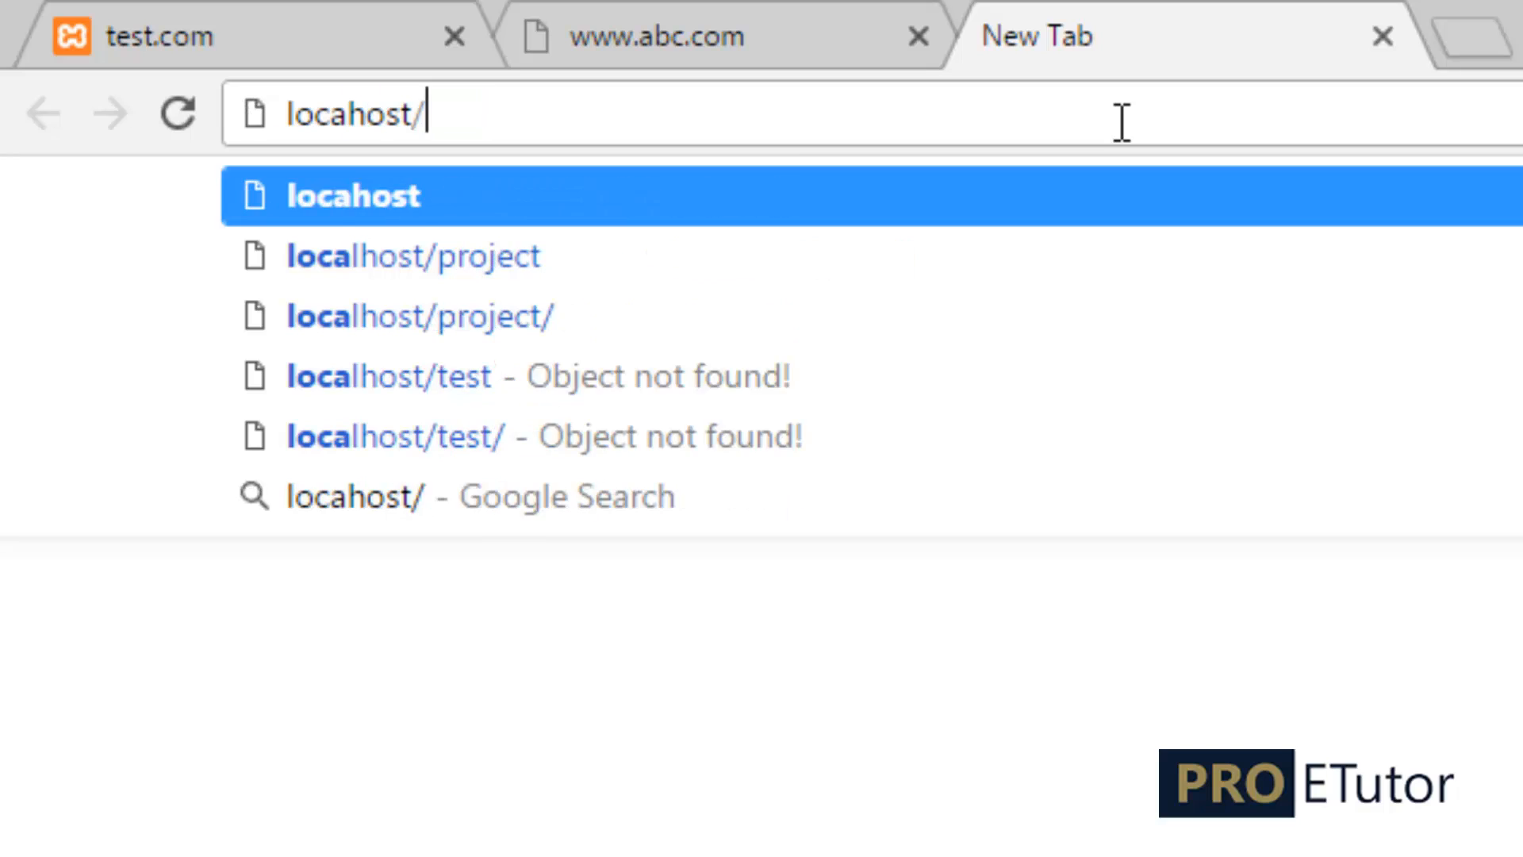
{"action": "key", "text": "BackSpace"}
{"action": "key", "text": "BackSpace"}
{"action": "key", "text": "BackSpace"}
{"action": "key", "text": "BackSpace"}
{"action": "key", "text": "BackSpace"}
{"action": "key", "text": "BackSpace"}
{"action": "type", "text": "calh"}
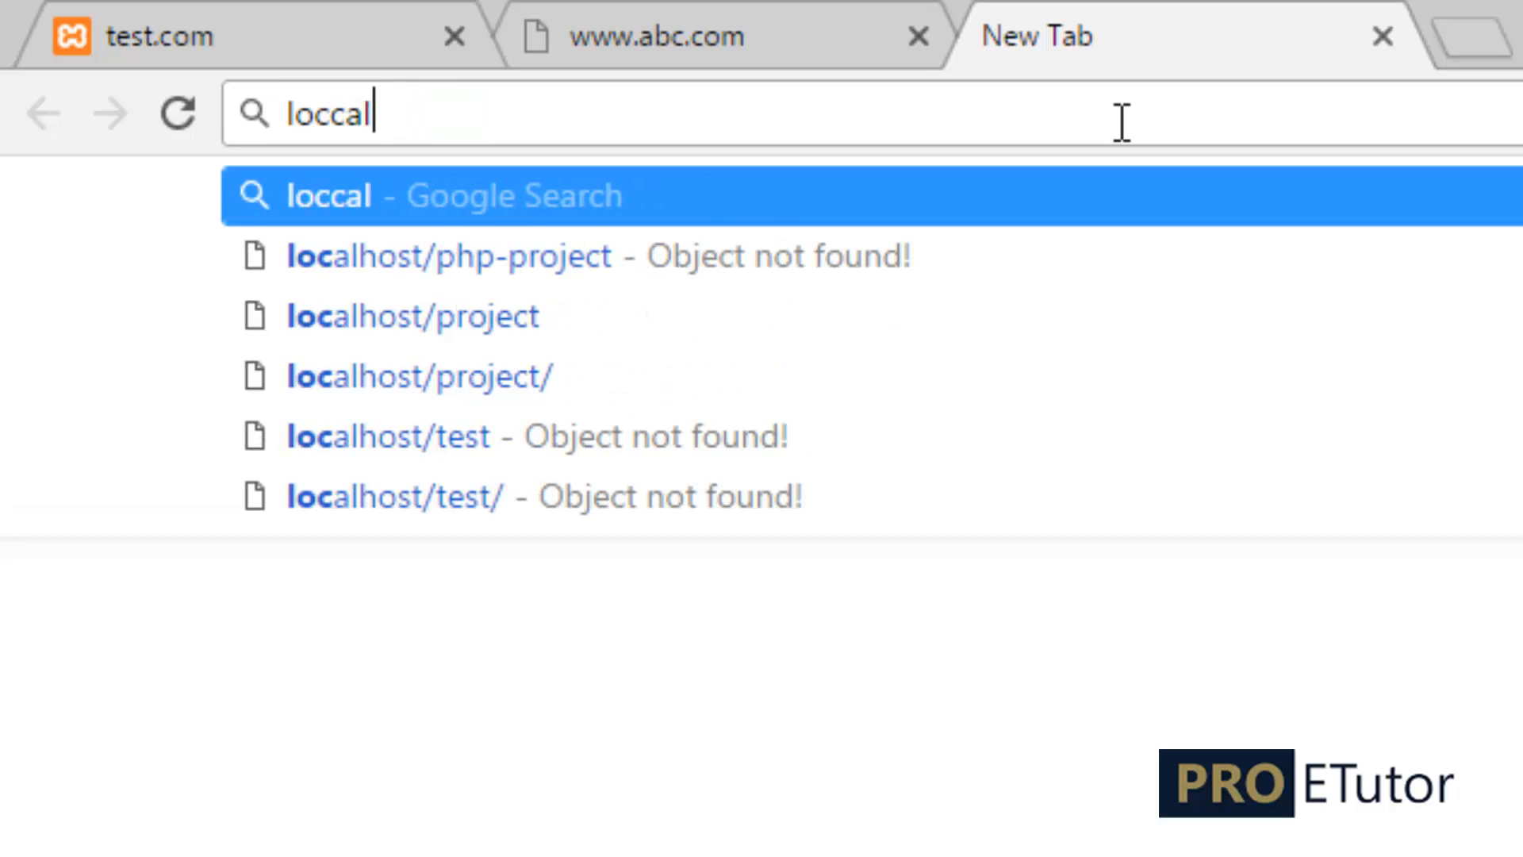
{"action": "key", "text": "BackSpace"}
{"action": "key", "text": "BackSpace"}
{"action": "key", "text": "BackSpace"}
{"action": "key", "text": "BackSpace"}
{"action": "type", "text": "alhost/"}
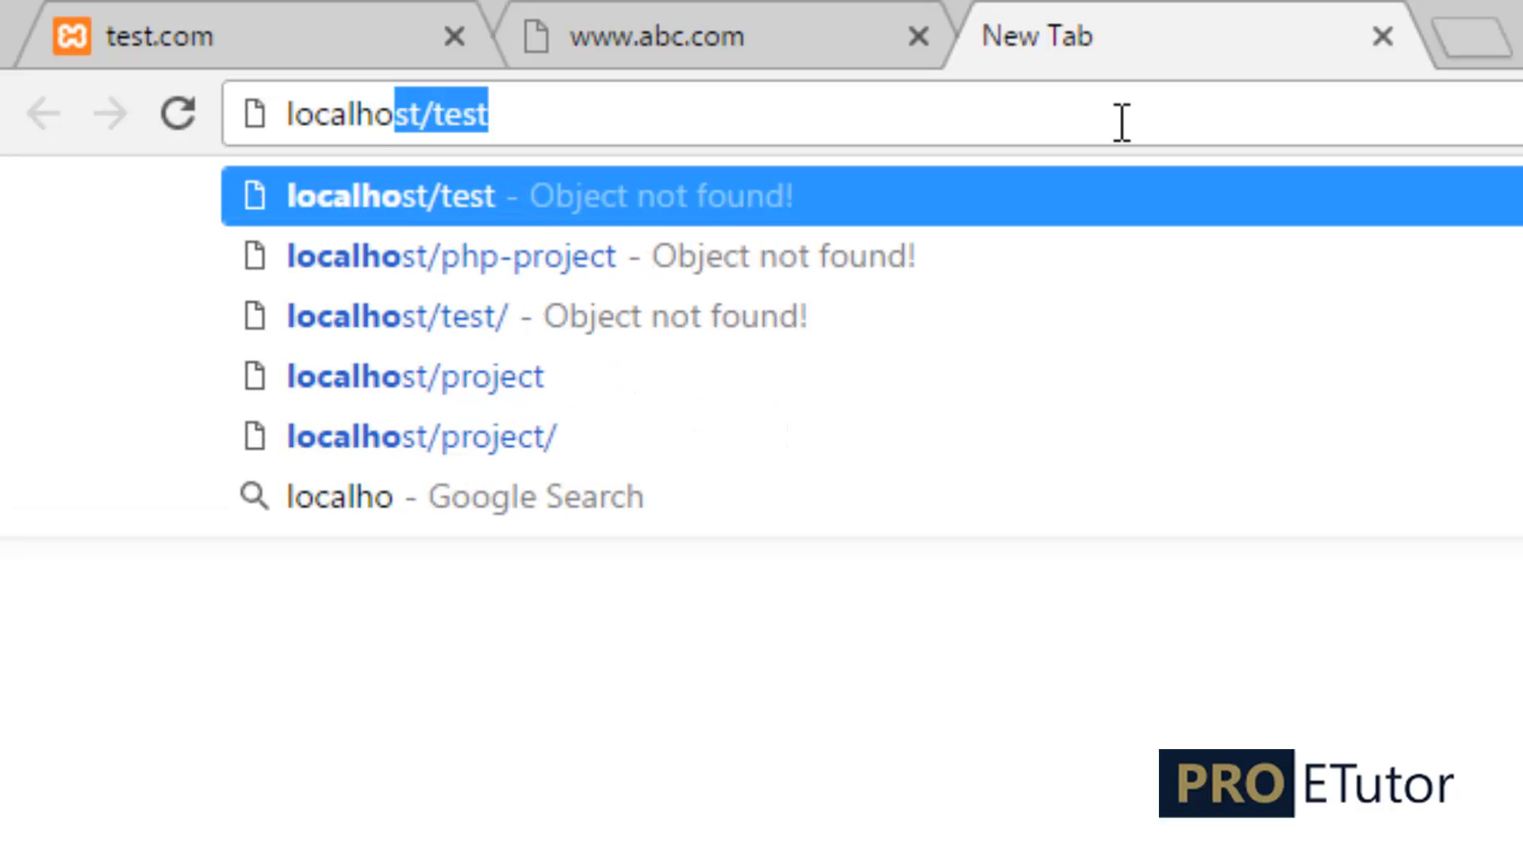
{"action": "type", "text": "project"}
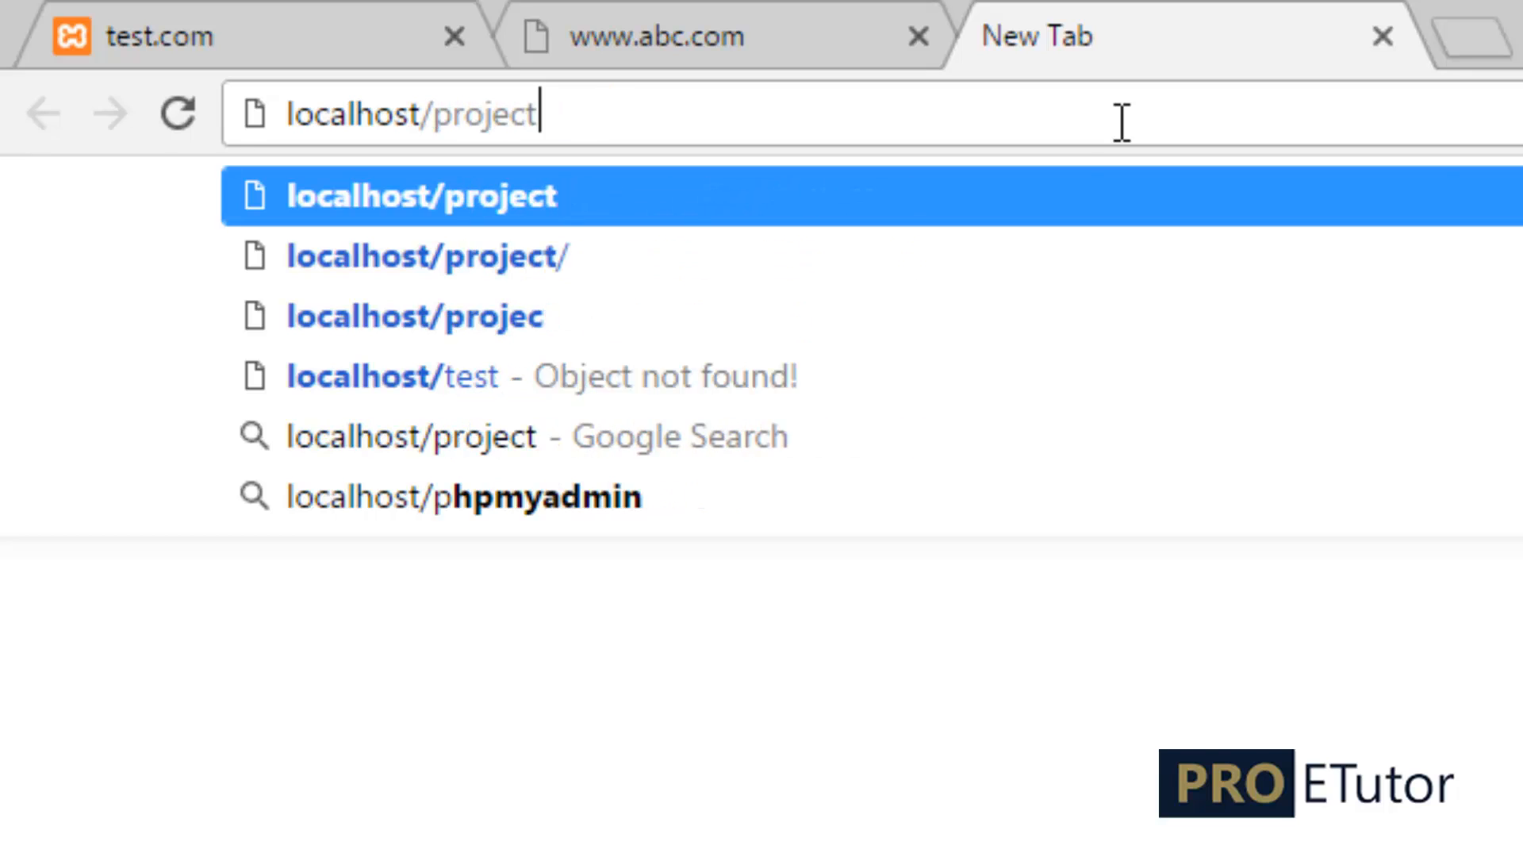
{"action": "key", "text": "Return"}
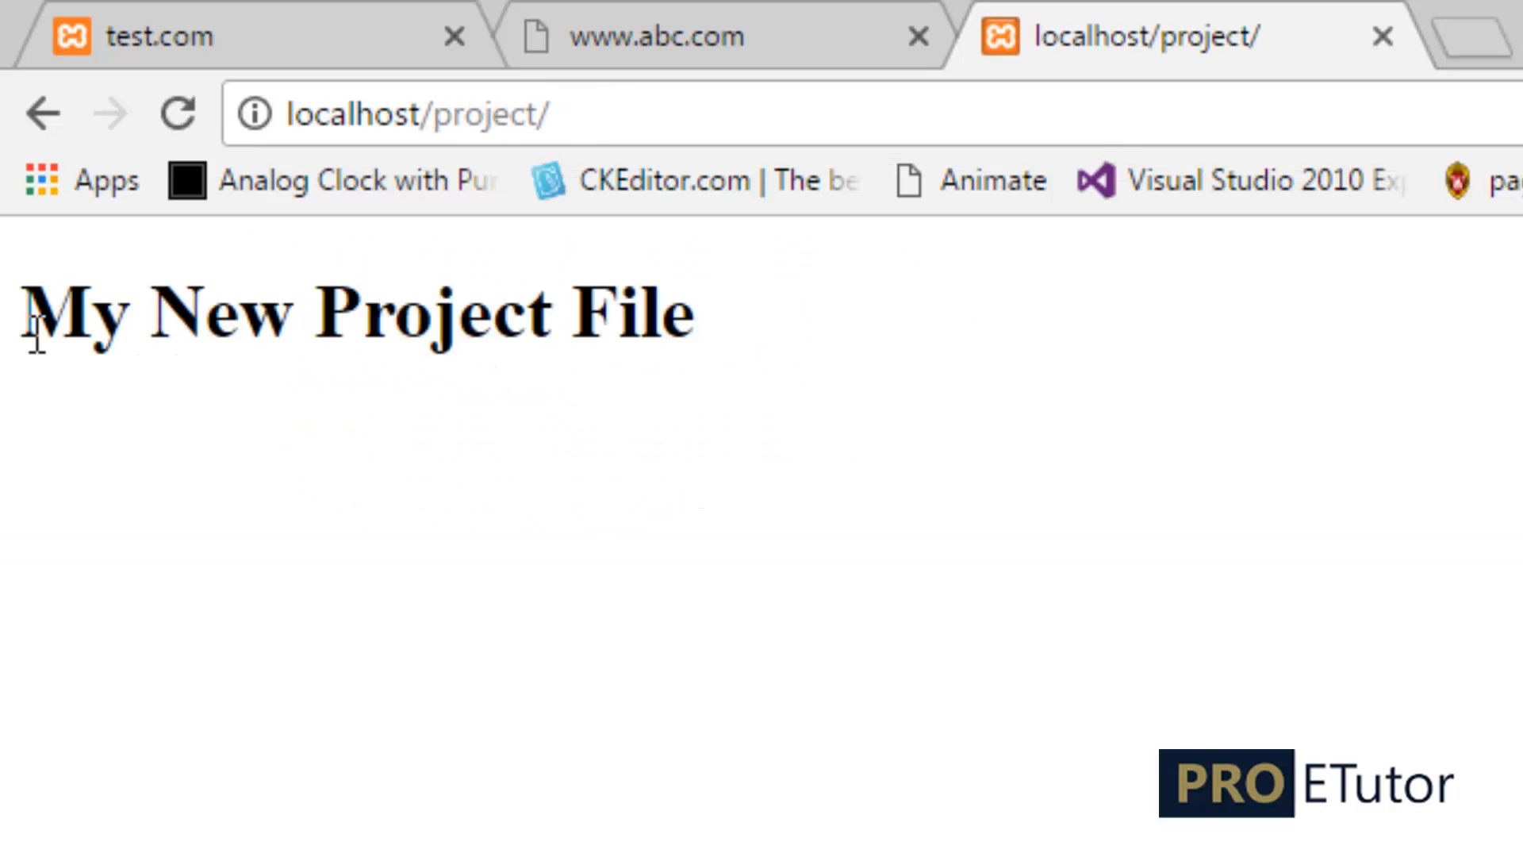
{"action": "left_click_drag", "start_coordinate": [11, 321], "coordinate": [975, 380]}
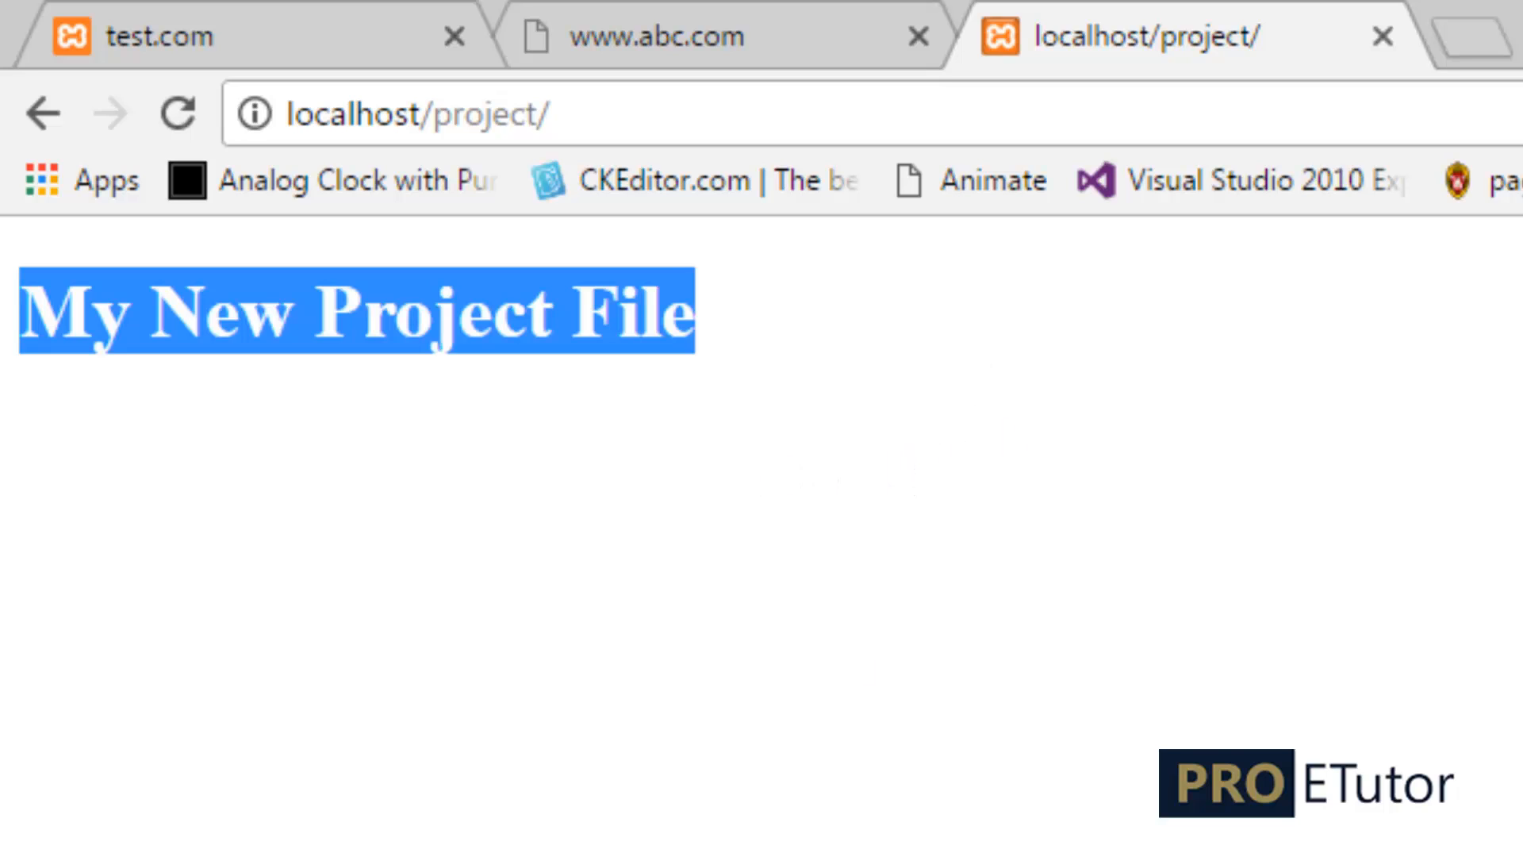
- Append the author's first name to the h1 heading in Sublime Text, save index.php, and reload the project page in Chrome
{"action": "key", "text": "alt+Tab"}
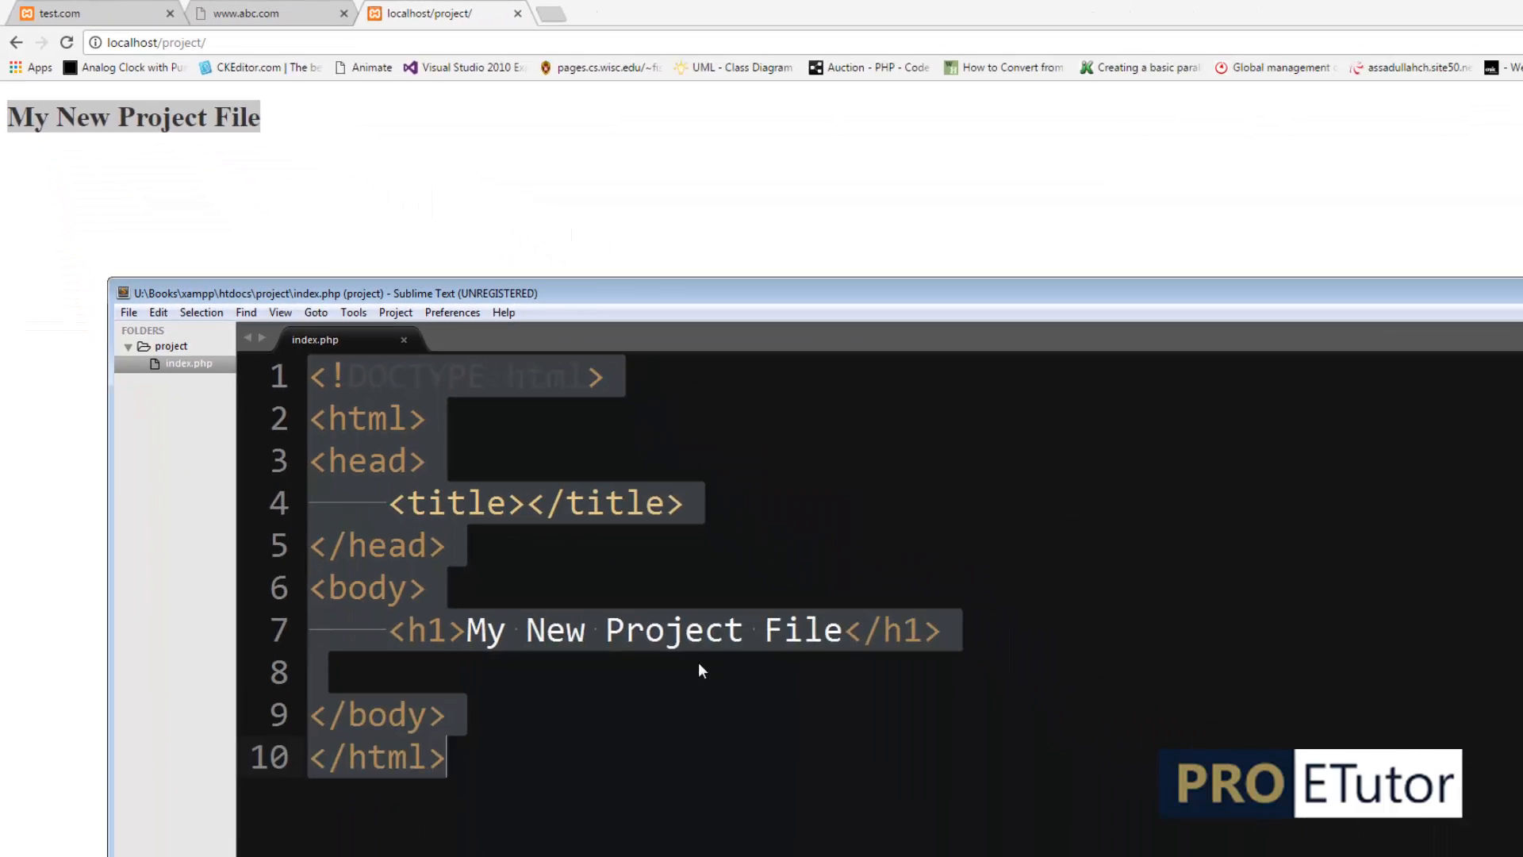
{"action": "left_click", "coordinate": [747, 549]}
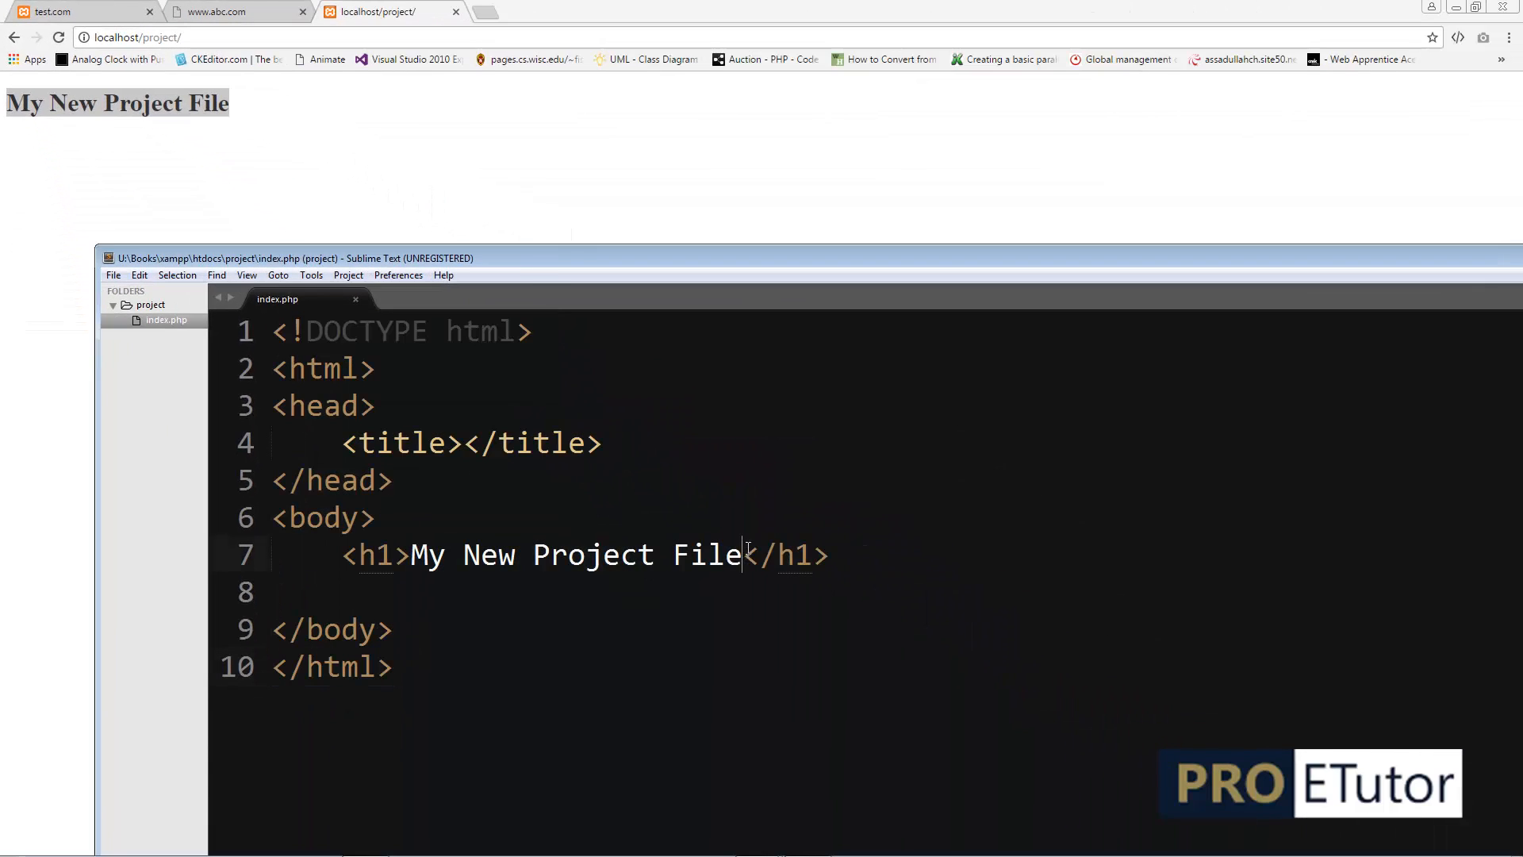
{"action": "type", "text": "Assad"}
{"action": "left_click_drag", "start_coordinate": [776, 556], "coordinate": [871, 560]}
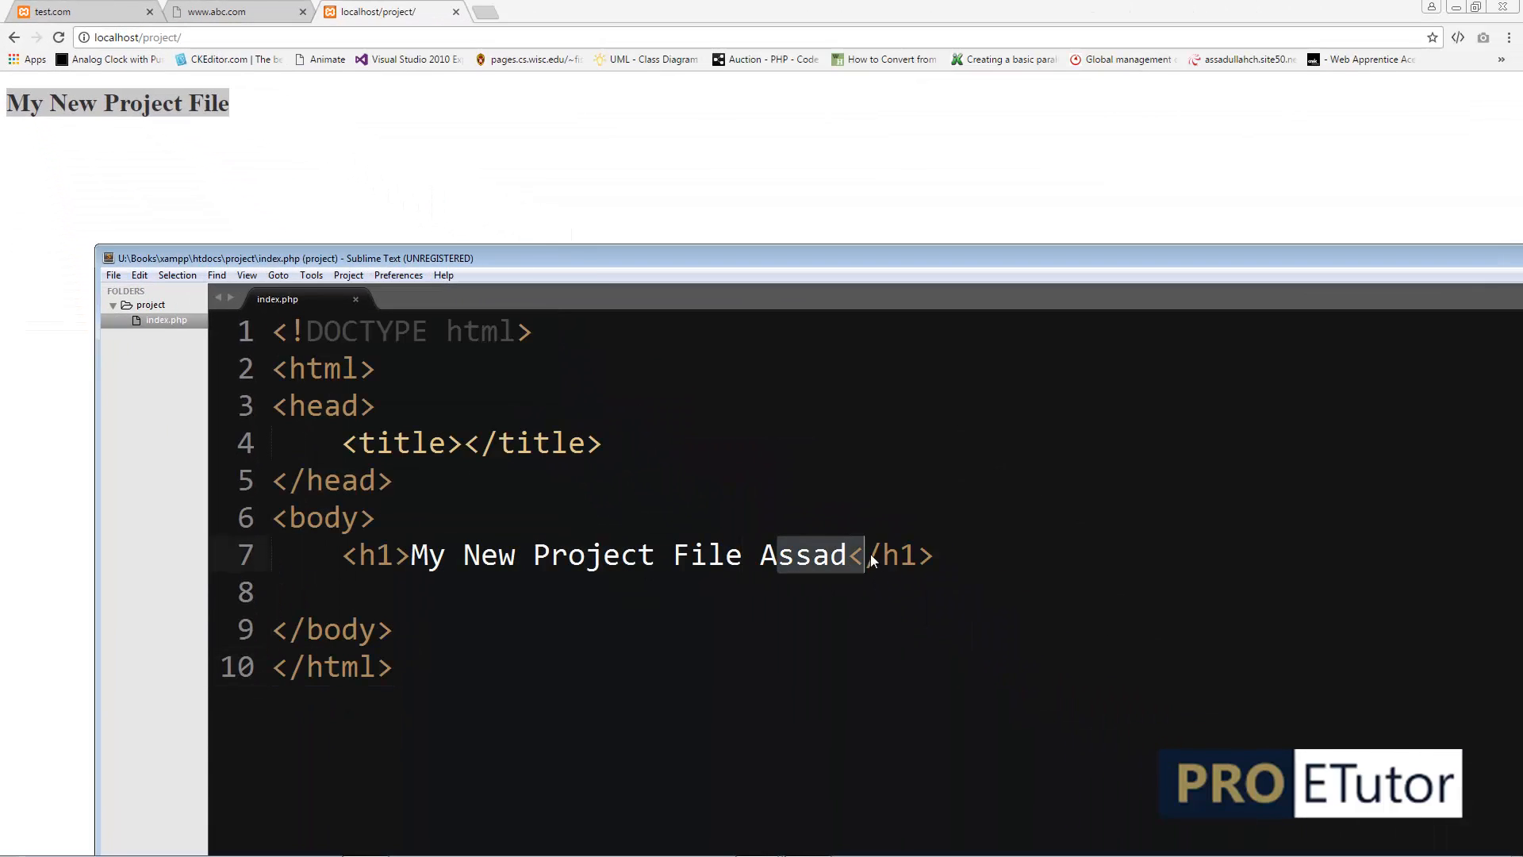
{"action": "key", "text": "alt+Tab"}
{"action": "key", "text": "F5"}
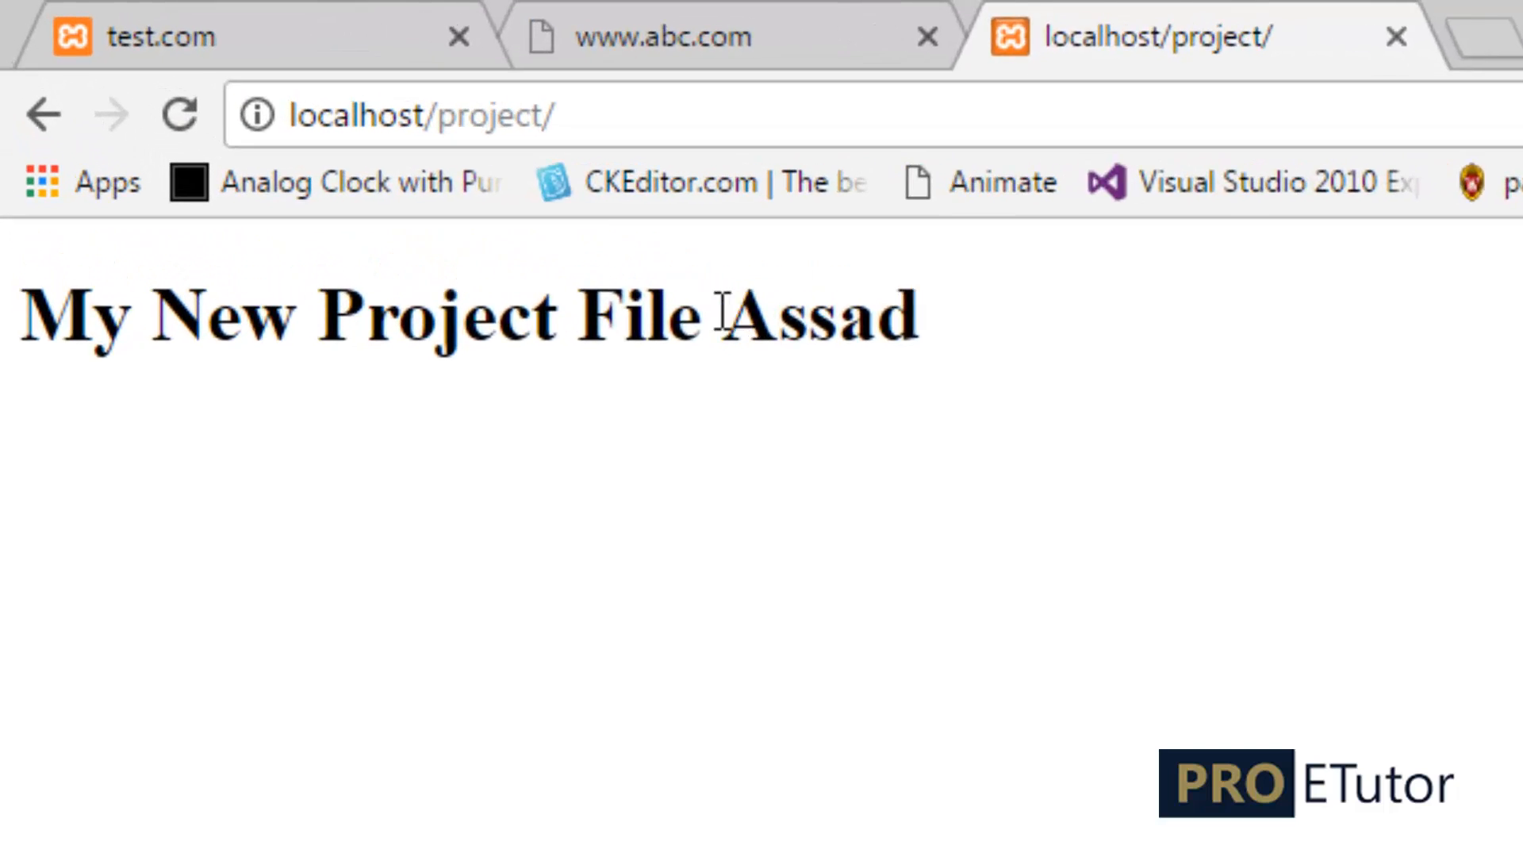
{"action": "left_click_drag", "start_coordinate": [723, 313], "coordinate": [950, 323]}
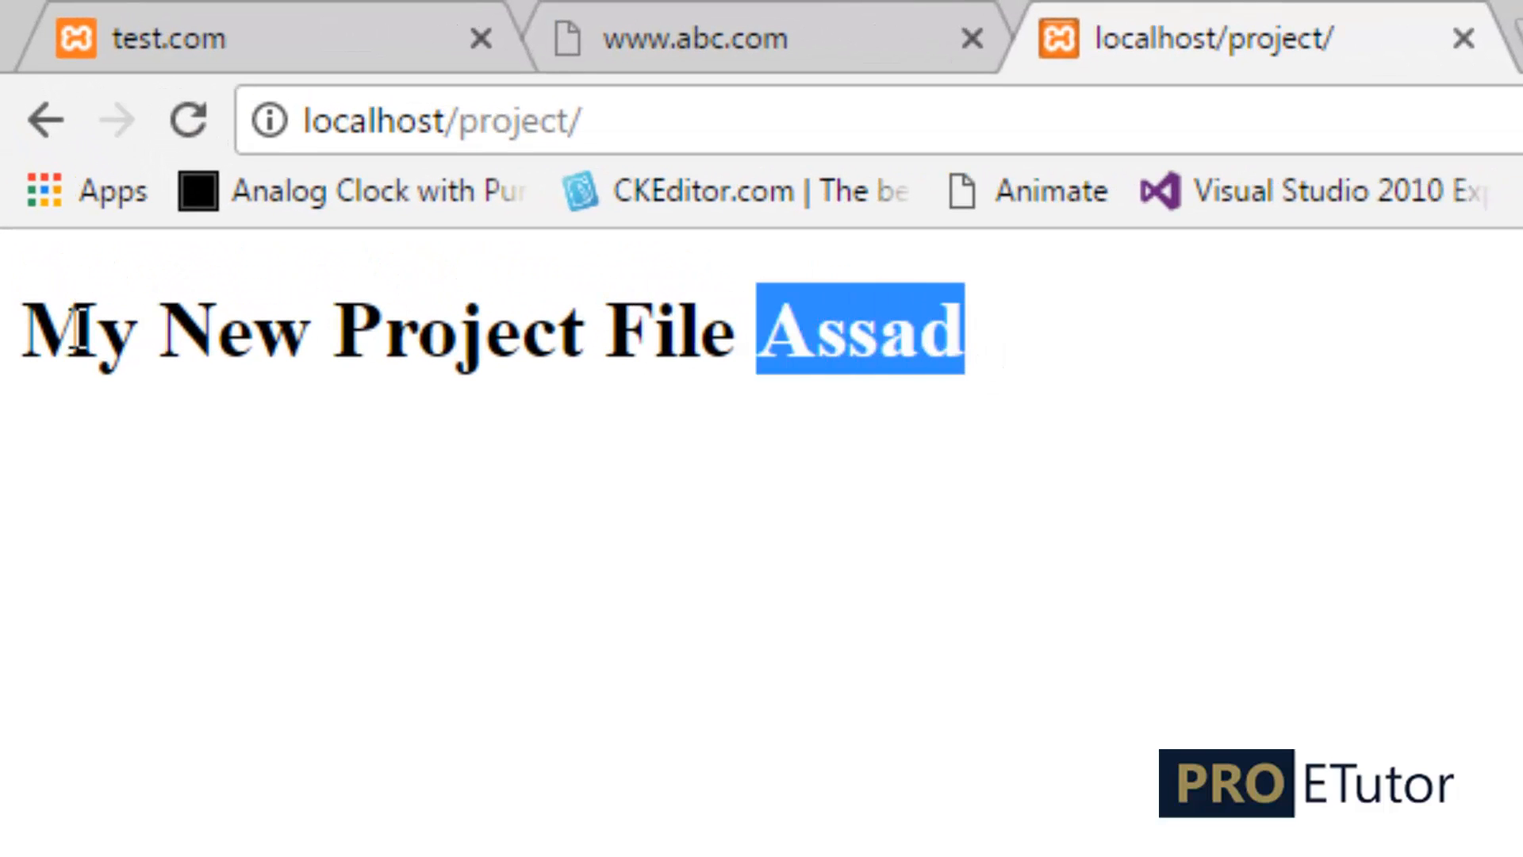
{"action": "triple_click", "coordinate": [77, 325]}
- Load abc.com in the project page's tab to check which site it opens, and return to localhost/project
{"action": "left_click", "coordinate": [641, 141]}
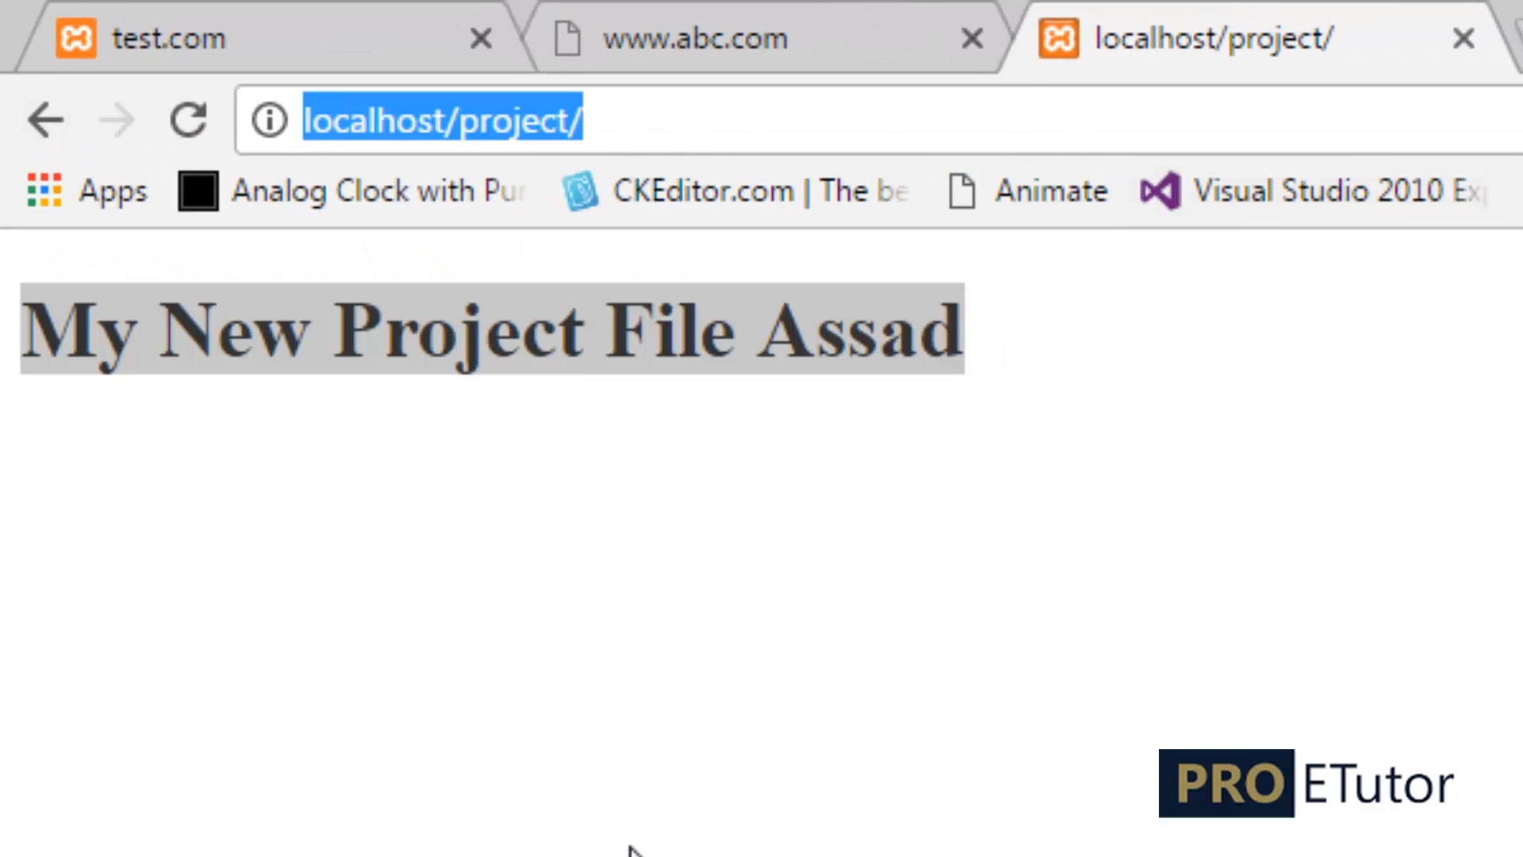
{"action": "type", "text": "abc.com"}
{"action": "key", "text": "Return"}
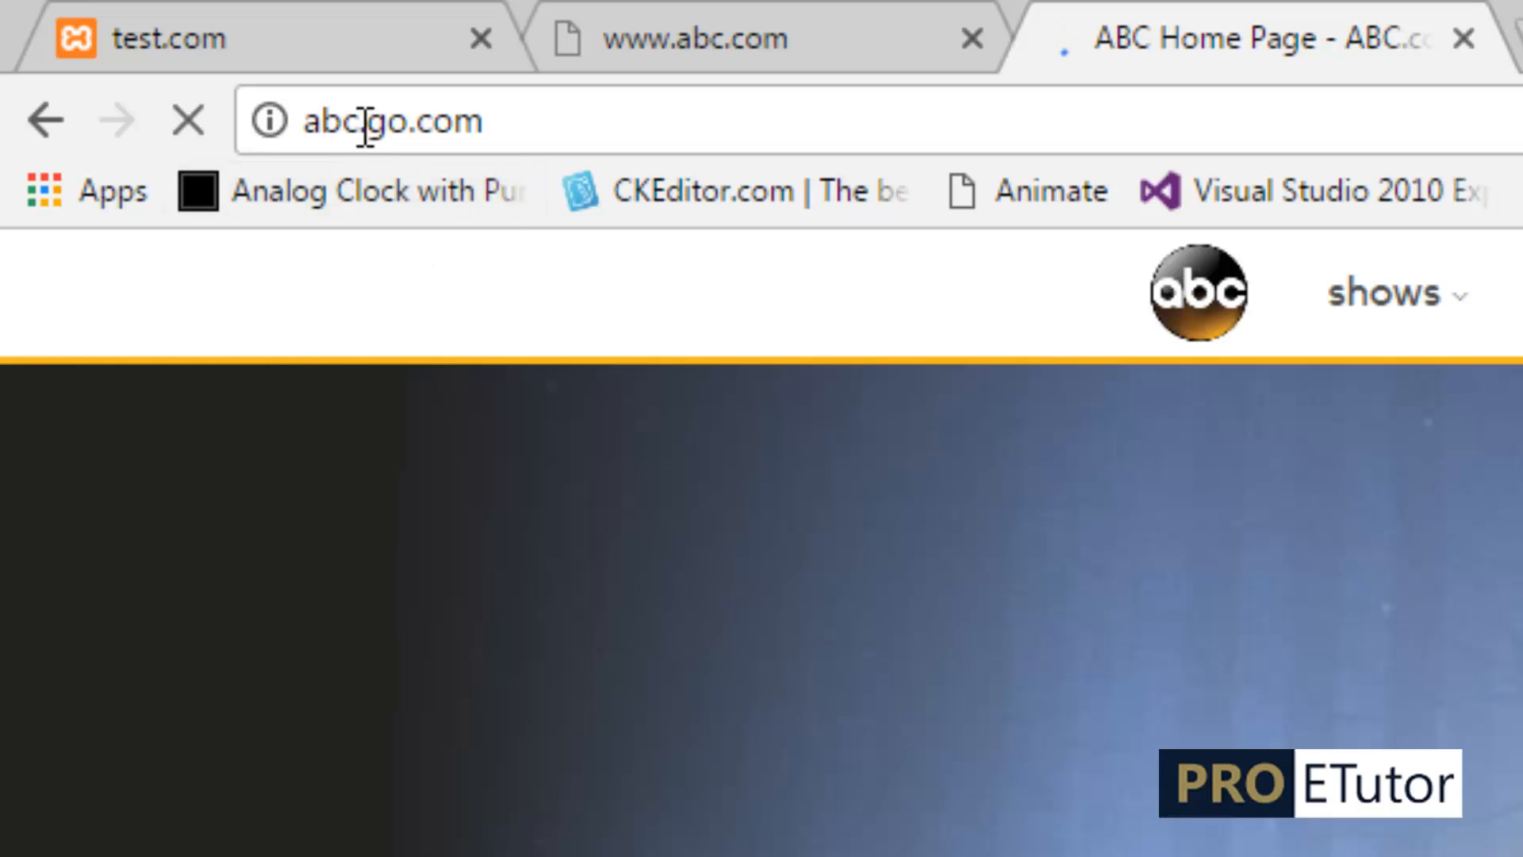
{"action": "left_click_drag", "start_coordinate": [362, 127], "coordinate": [415, 129]}
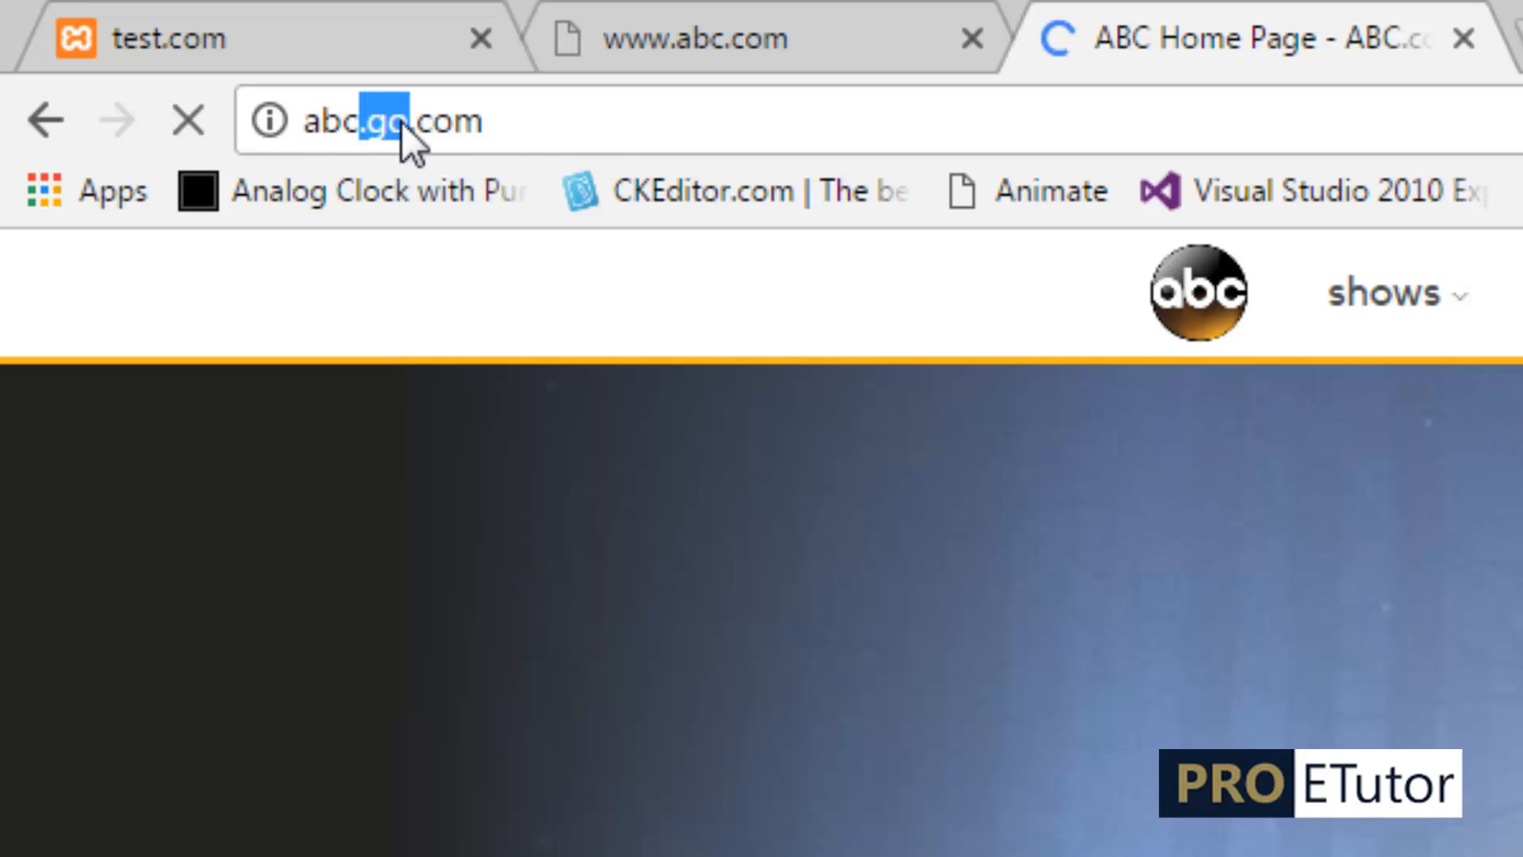
{"action": "left_click_drag", "start_coordinate": [529, 117], "coordinate": [289, 123]}
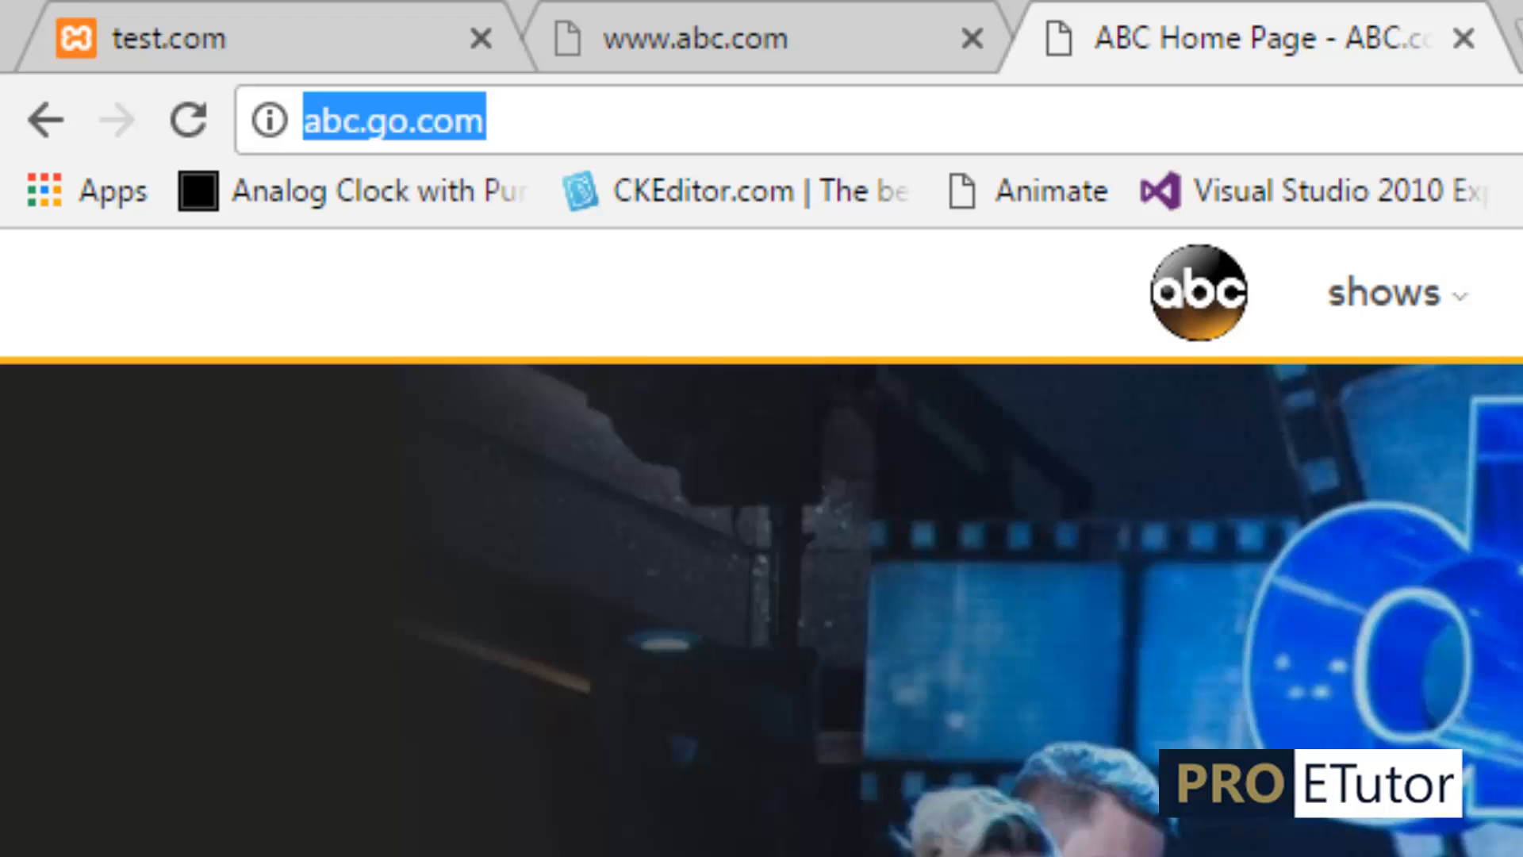
{"action": "left_click", "coordinate": [47, 123]}
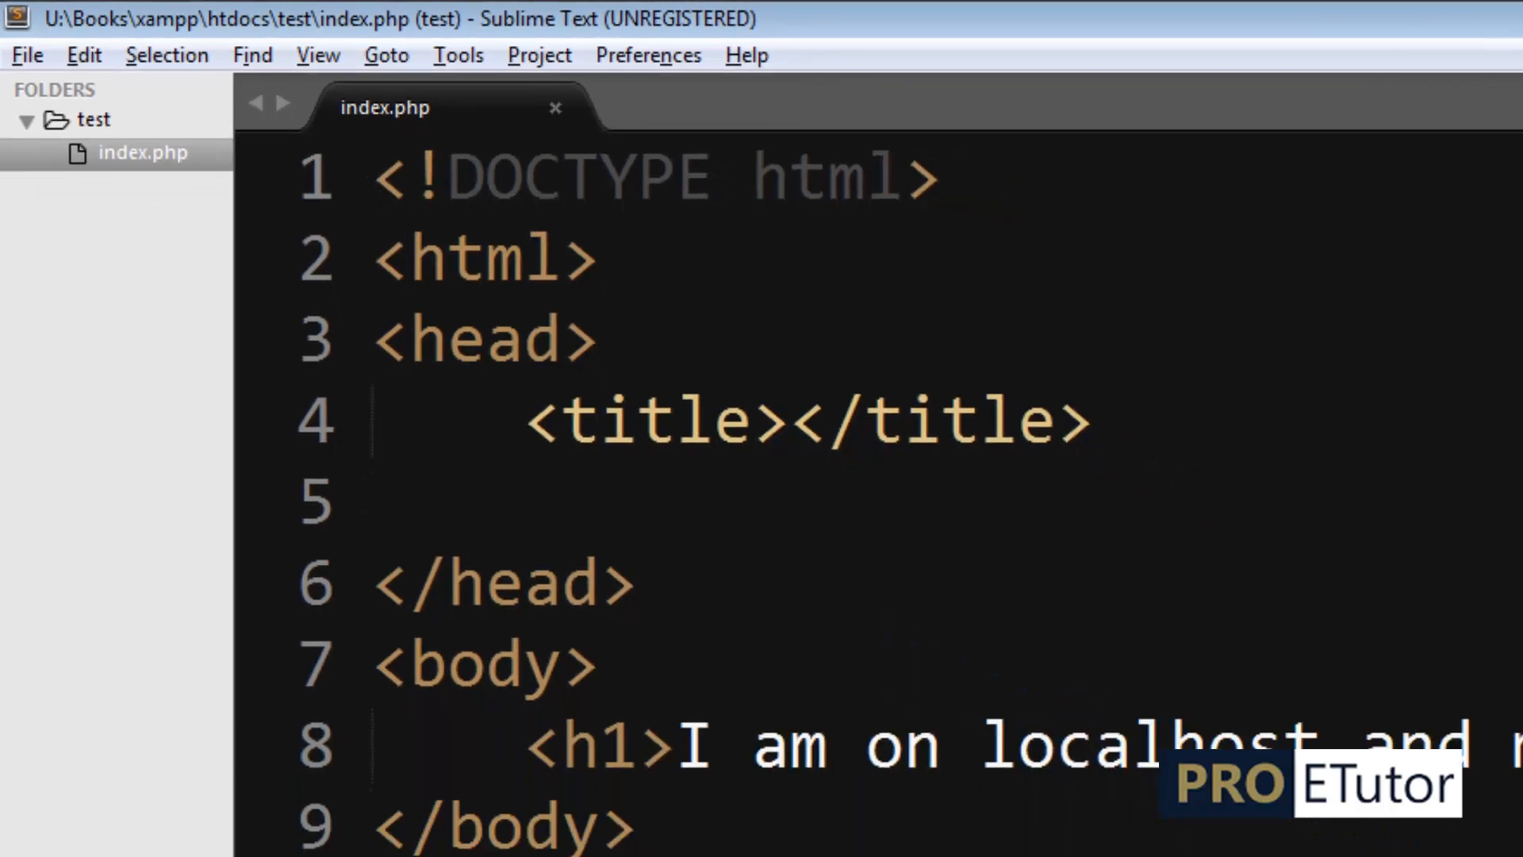
{"action": "left_click_drag", "start_coordinate": [432, 529], "coordinate": [516, 530]}
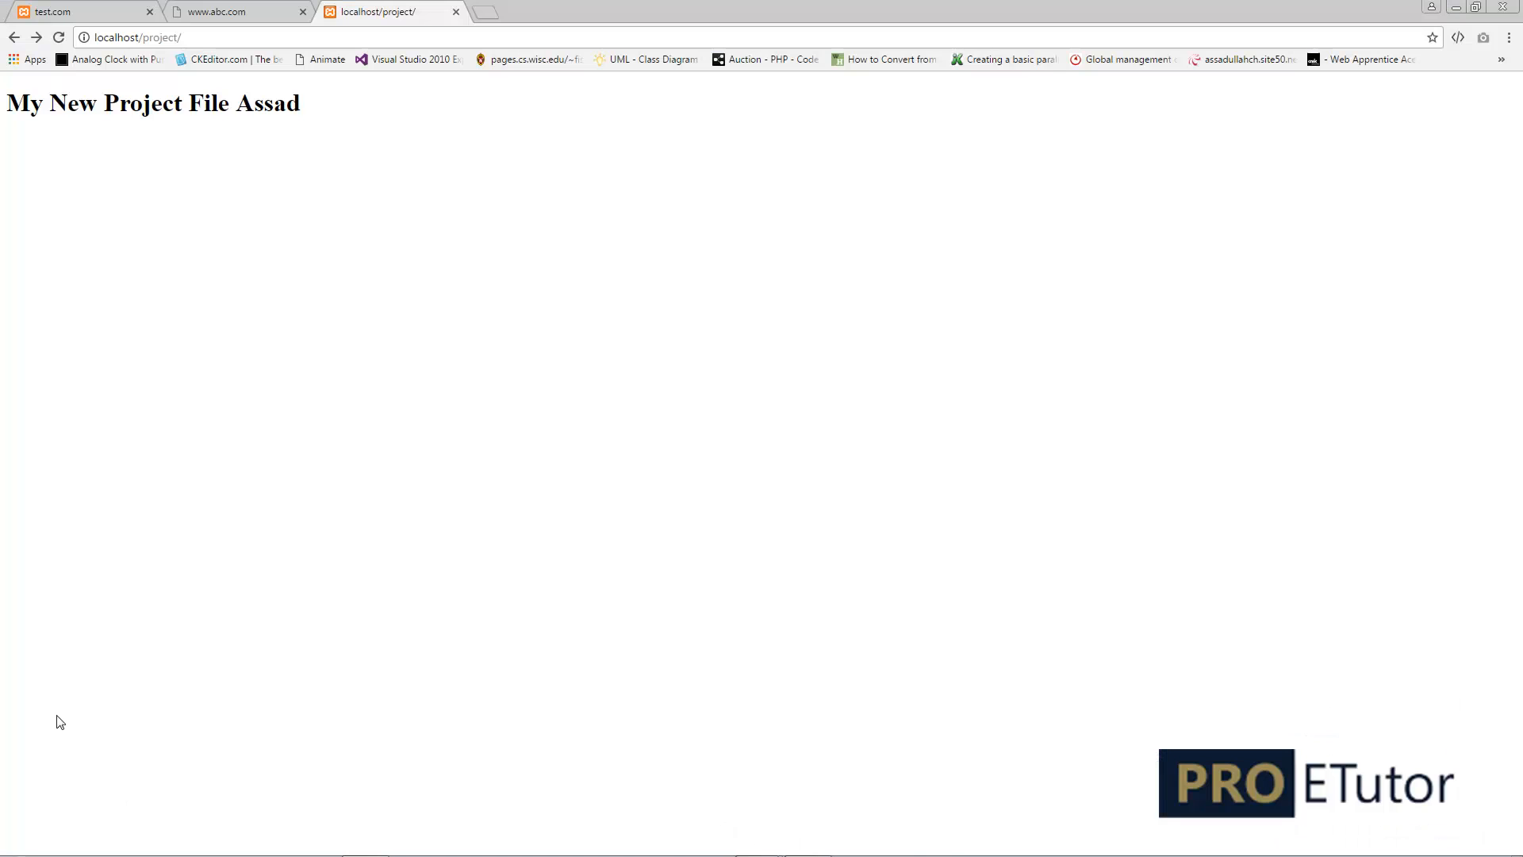
- Open Windows Explorer and browse to the folder C:\Windows\System32\drivers\etc
{"action": "left_click", "coordinate": [21, 841]}
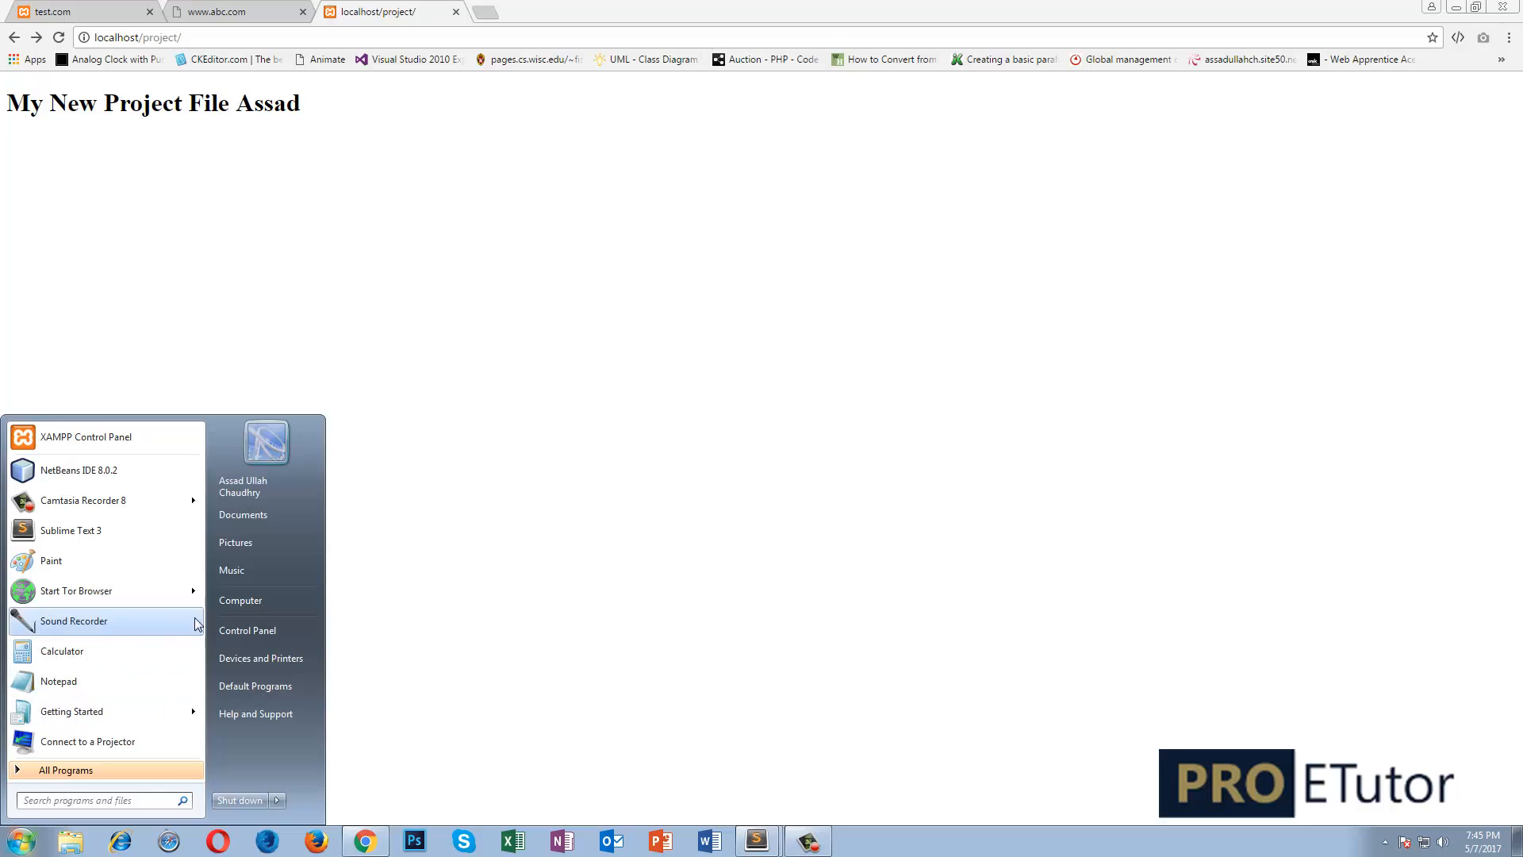
{"action": "left_click", "coordinate": [262, 609]}
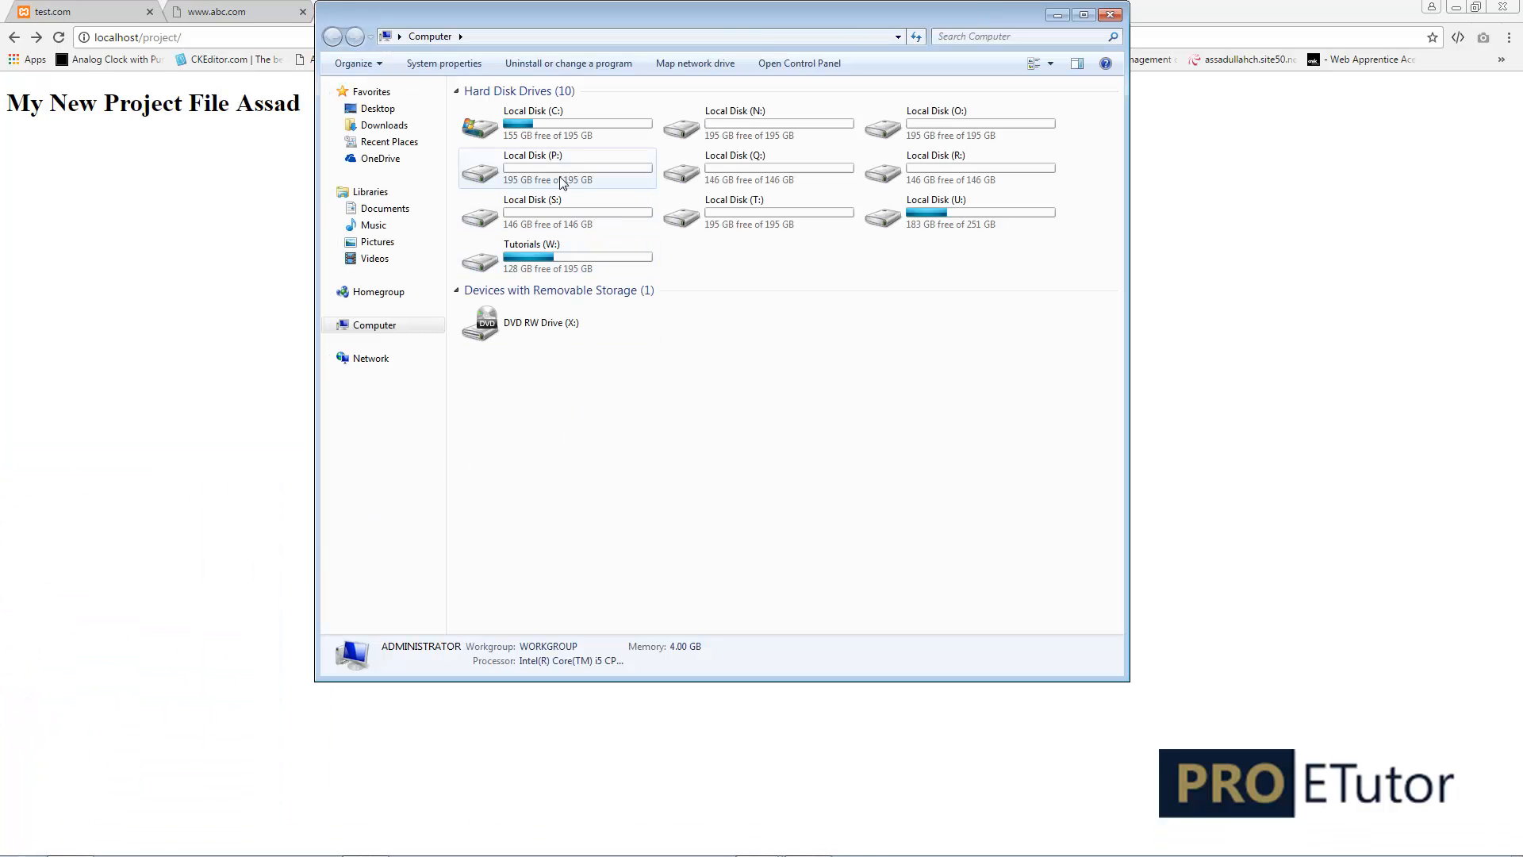
{"action": "double_click", "coordinate": [541, 119]}
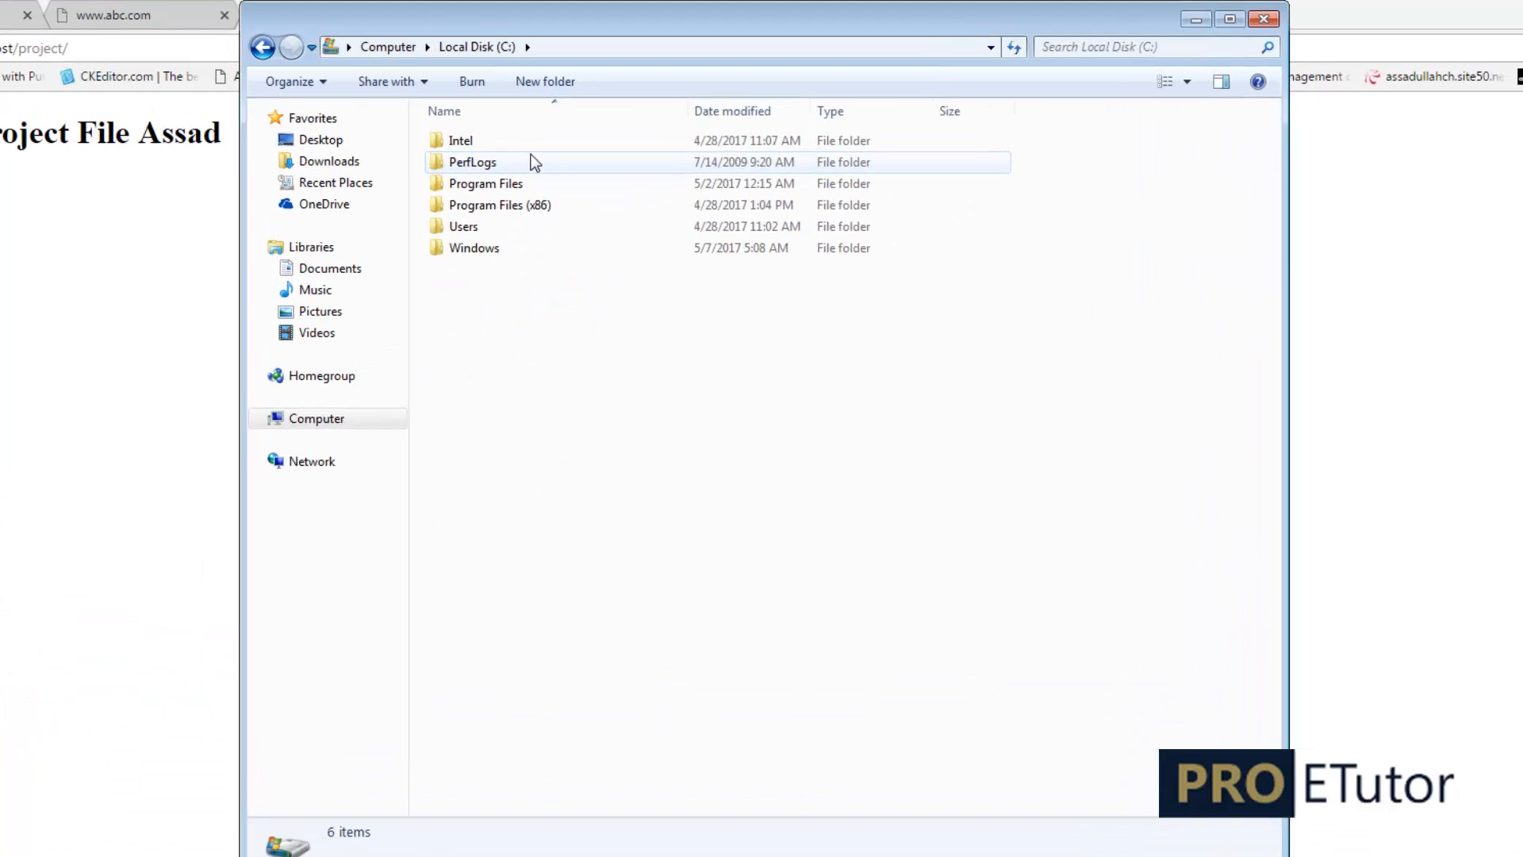
{"action": "mouse_move", "coordinate": [509, 269]}
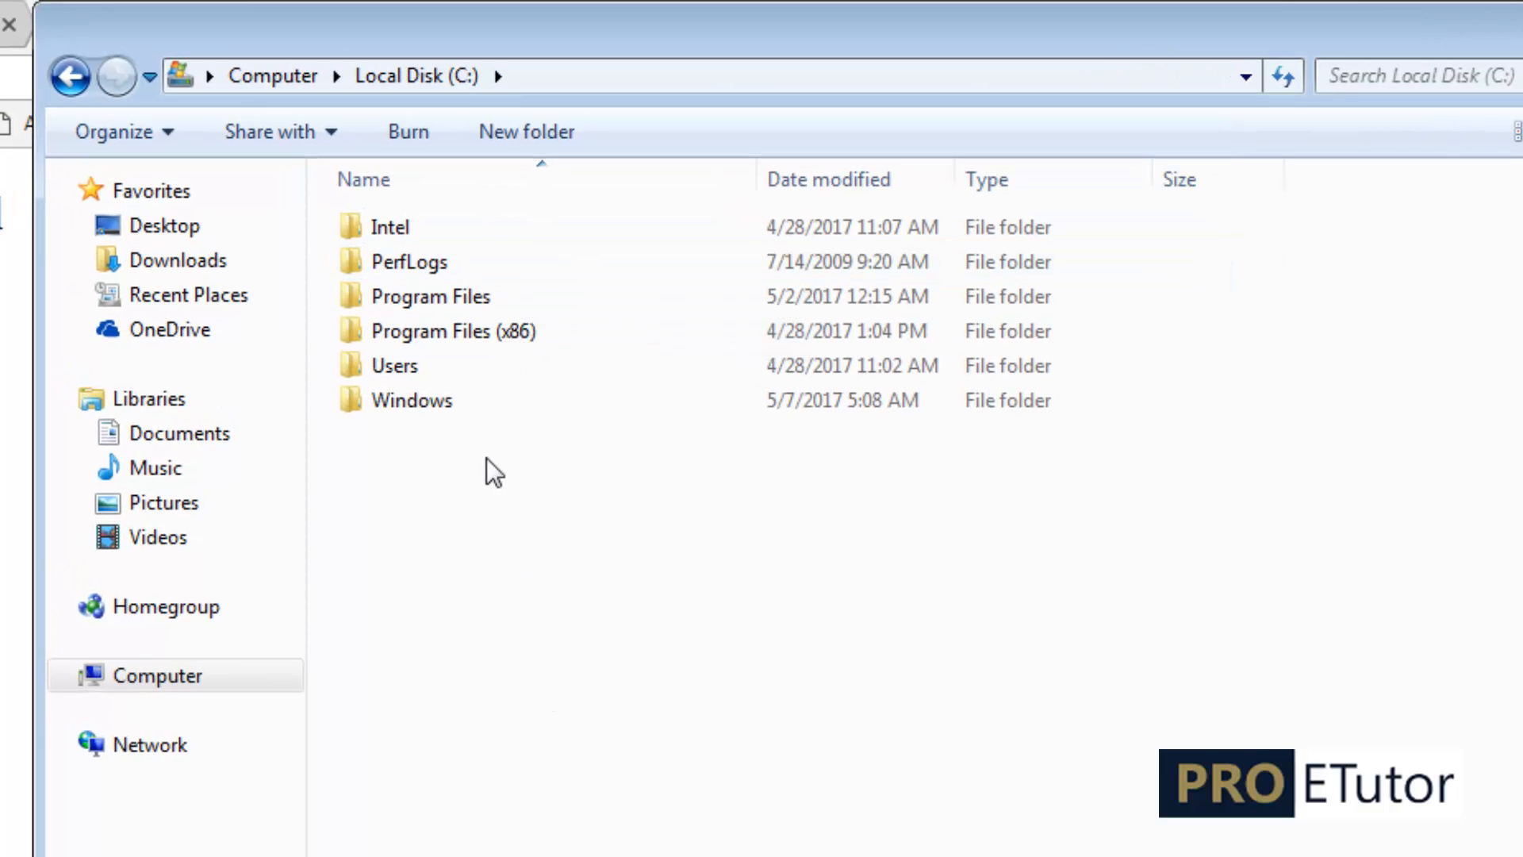
{"action": "double_click", "coordinate": [403, 405]}
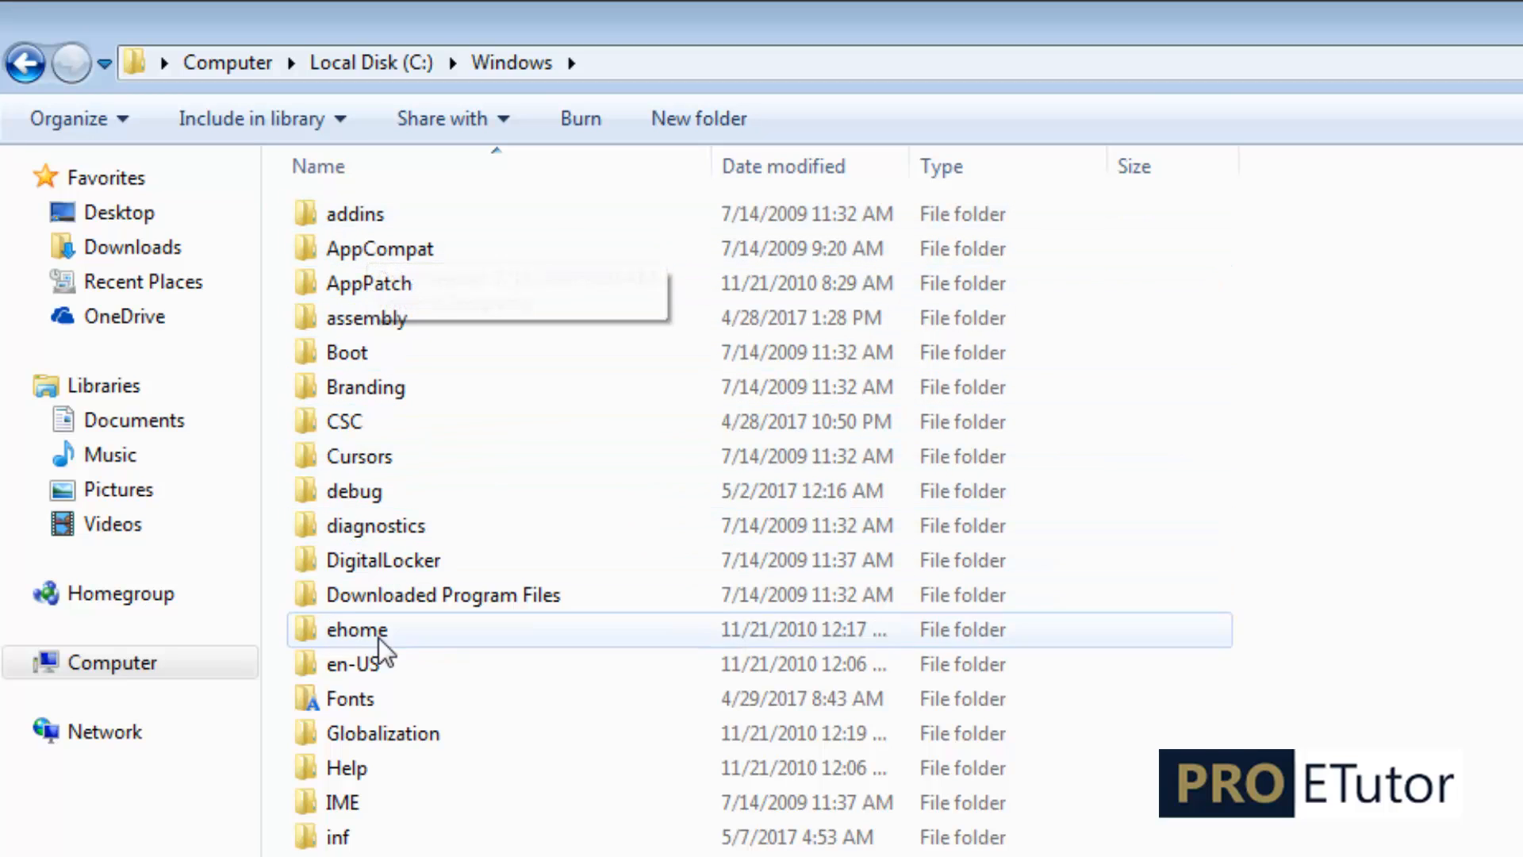
{"action": "scroll", "coordinate": [380, 646], "scroll_direction": "down", "scroll_amount": 10}
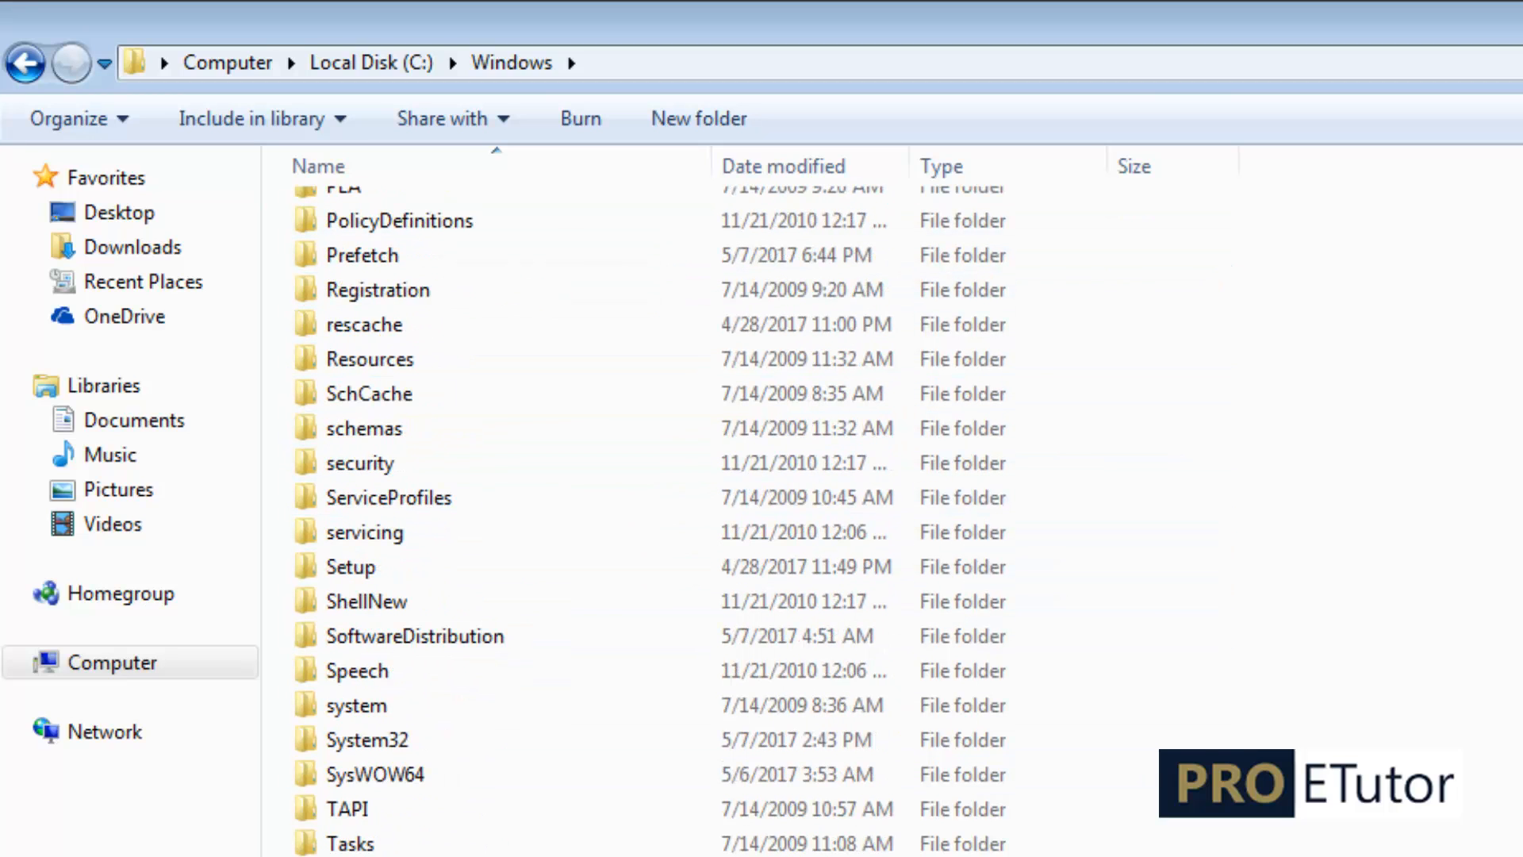
{"action": "double_click", "coordinate": [385, 750]}
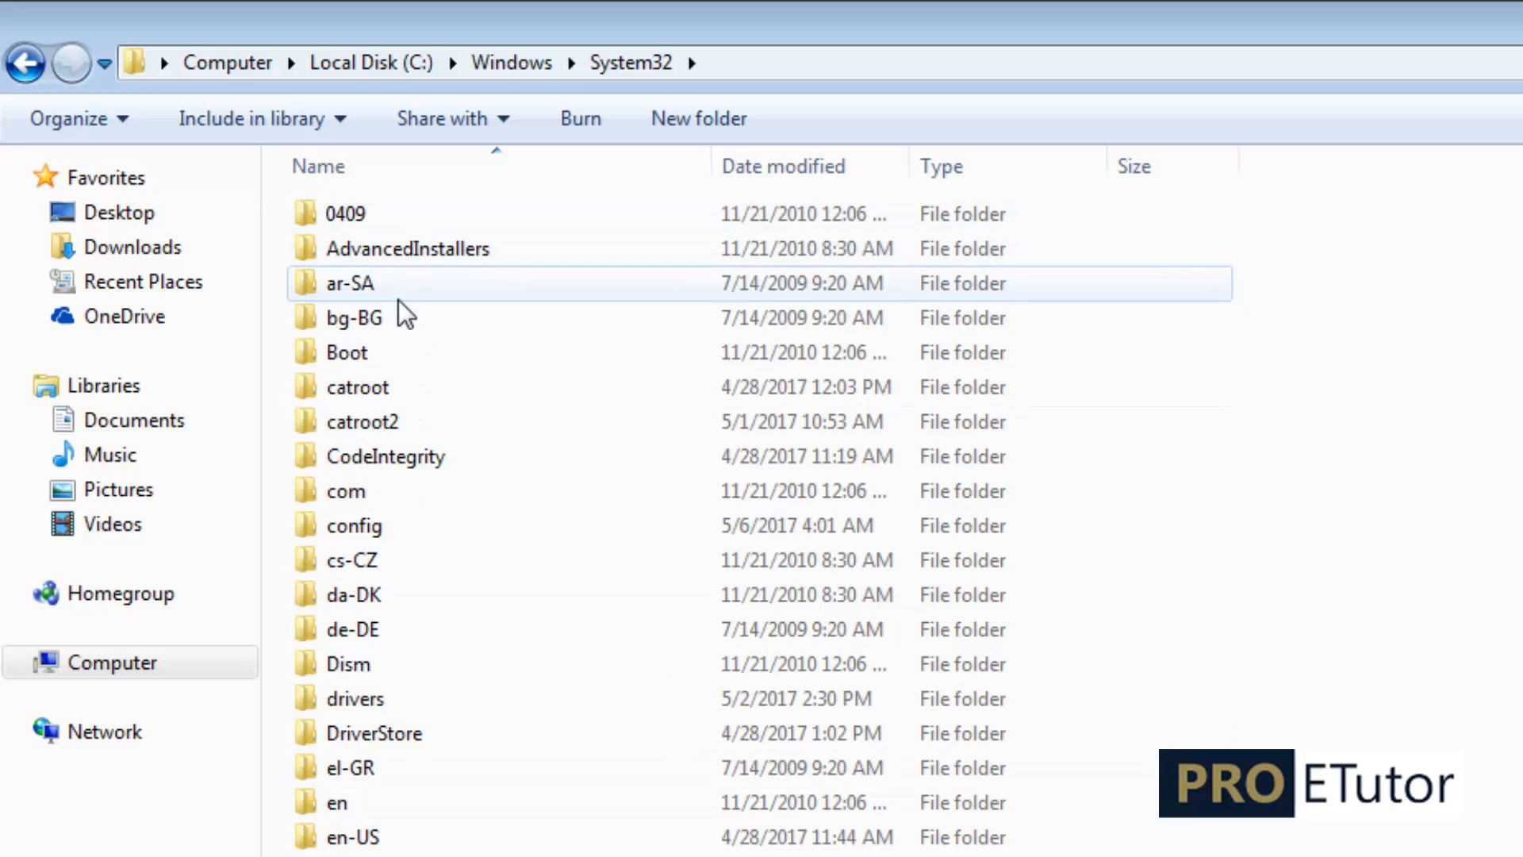
{"action": "double_click", "coordinate": [362, 702]}
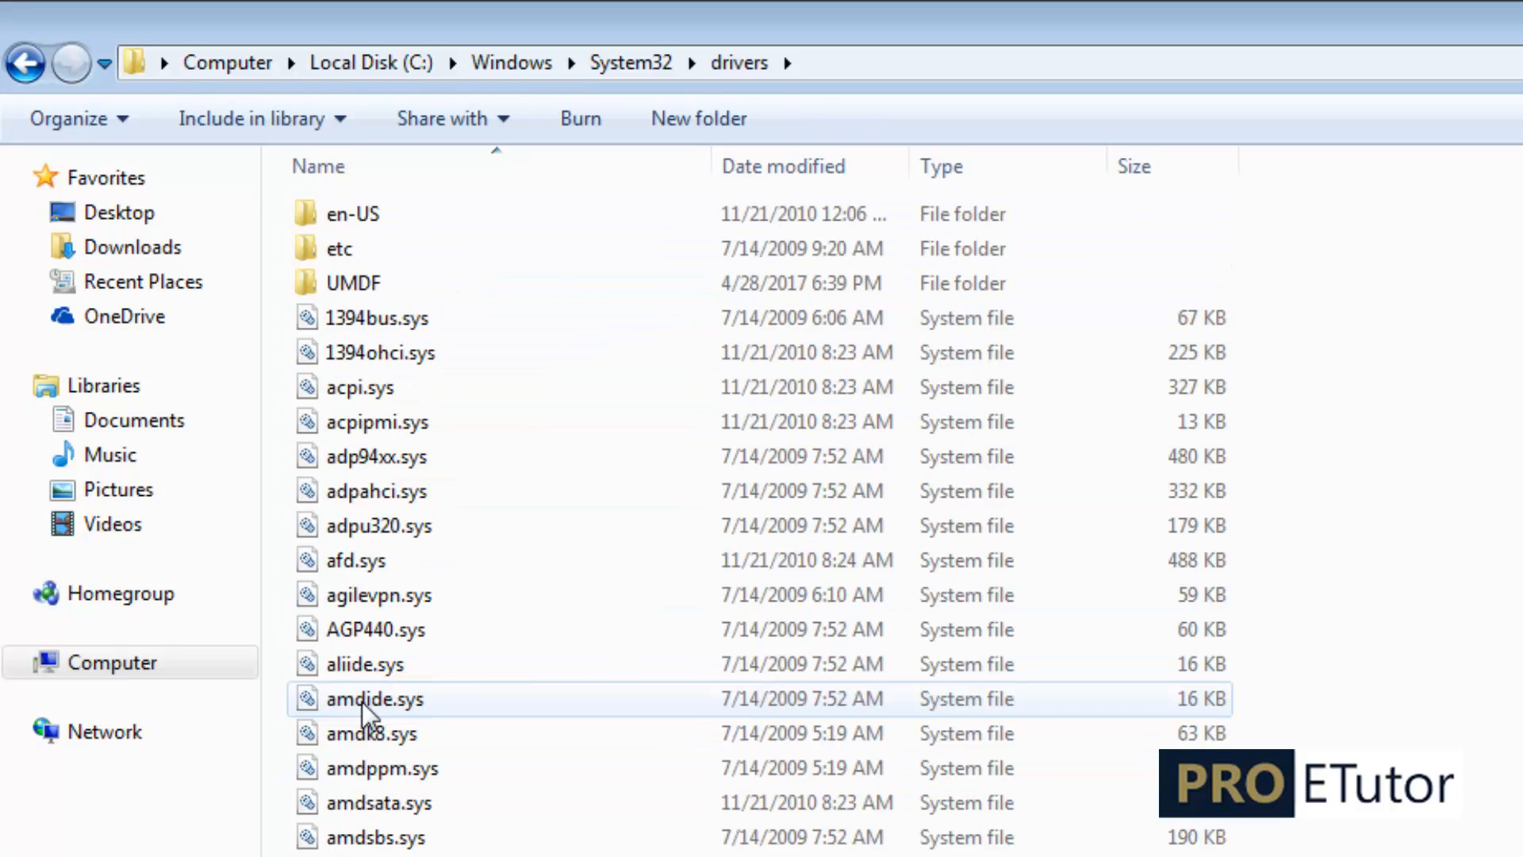
{"action": "left_click", "coordinate": [336, 256]}
{"action": "double_click", "coordinate": [335, 255]}
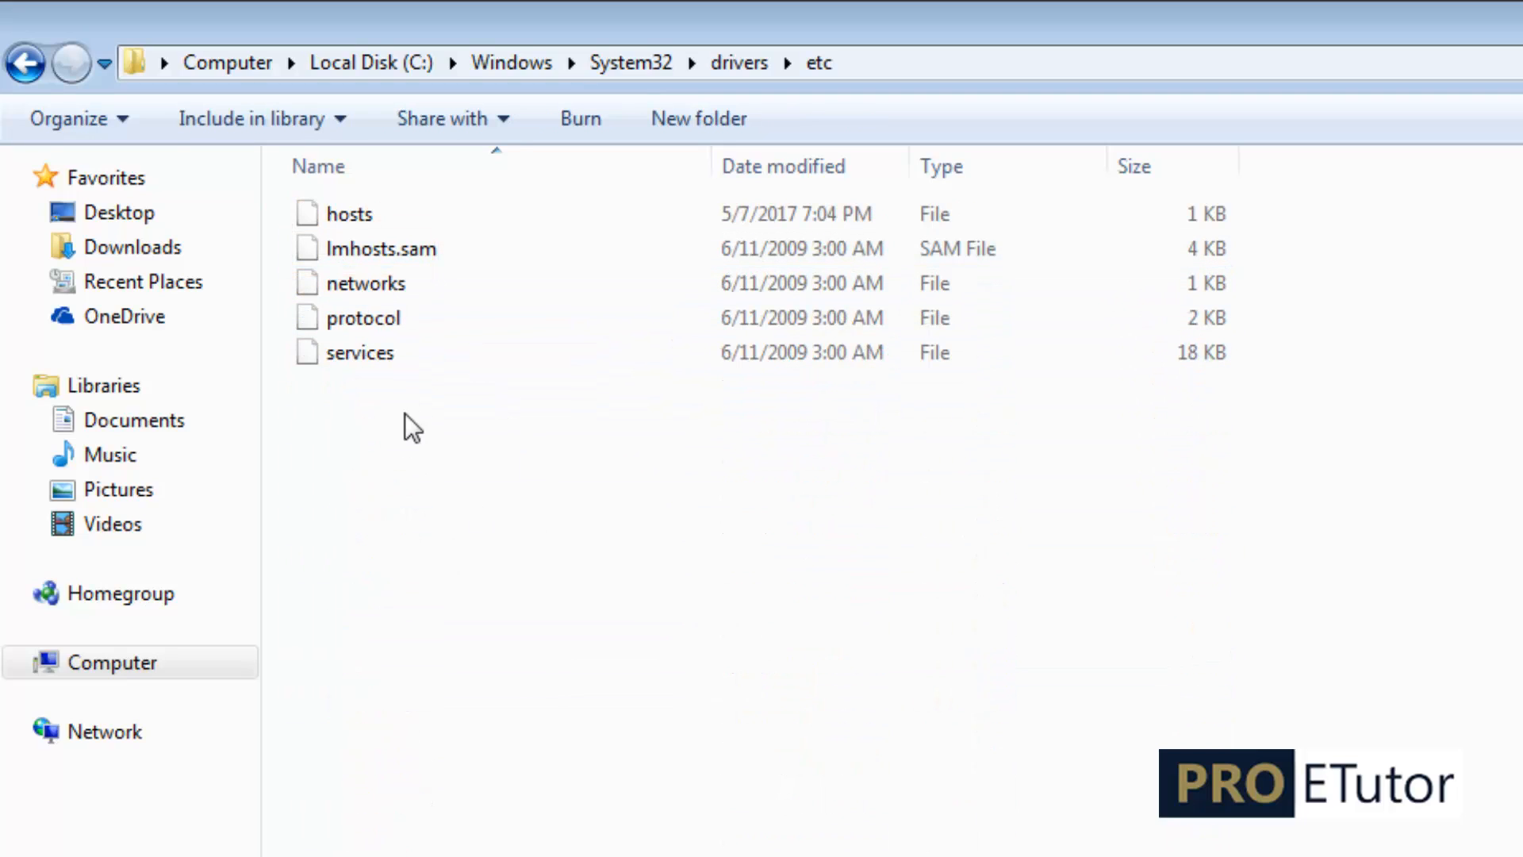
- Select the hosts file and copy the full path of the etc folder
{"action": "left_click", "coordinate": [345, 222]}
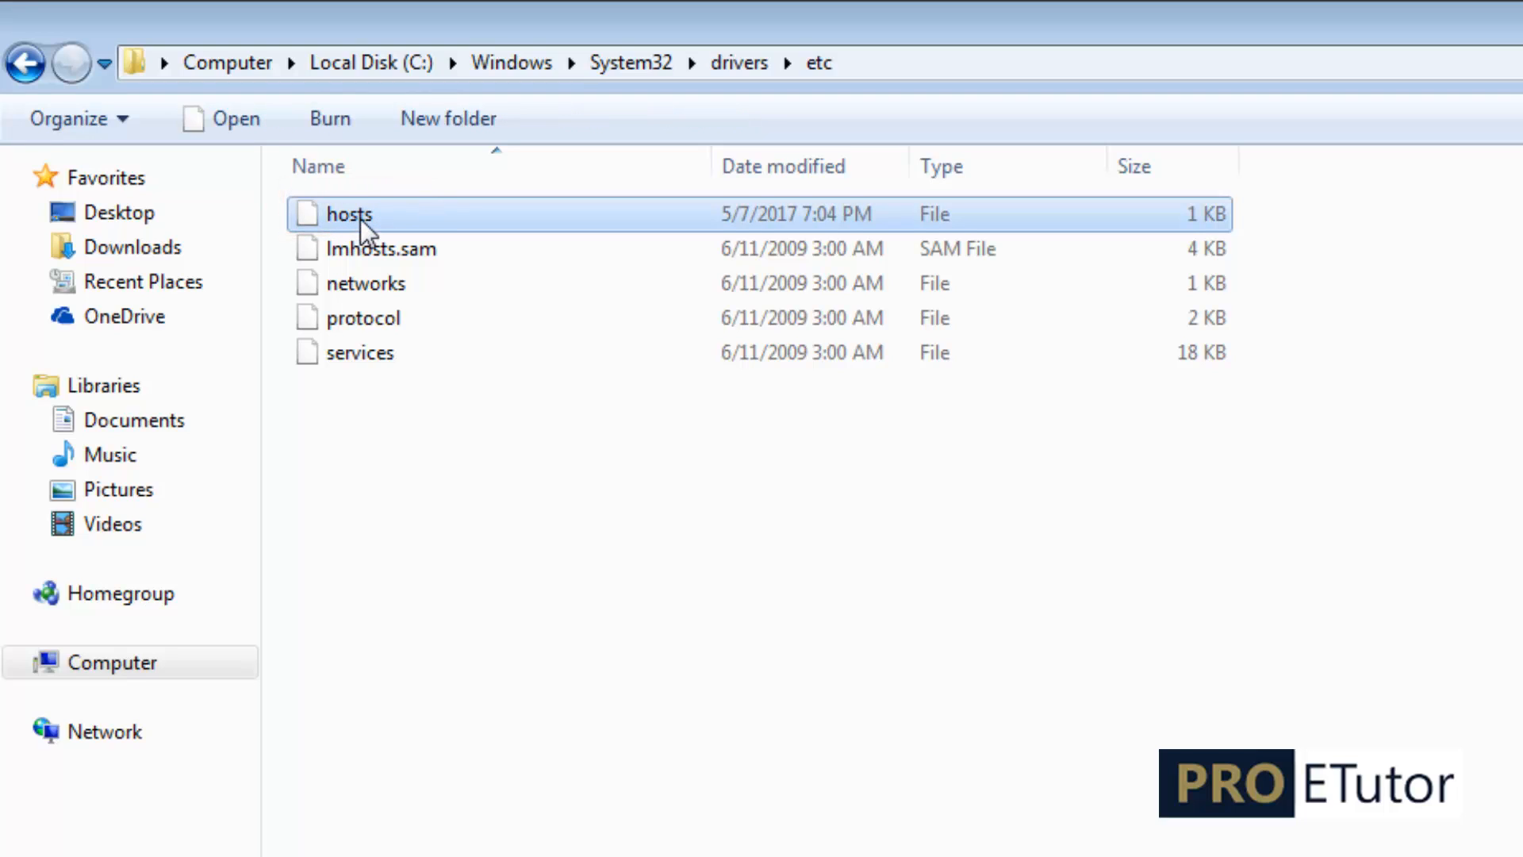
{"action": "left_click", "coordinate": [980, 67]}
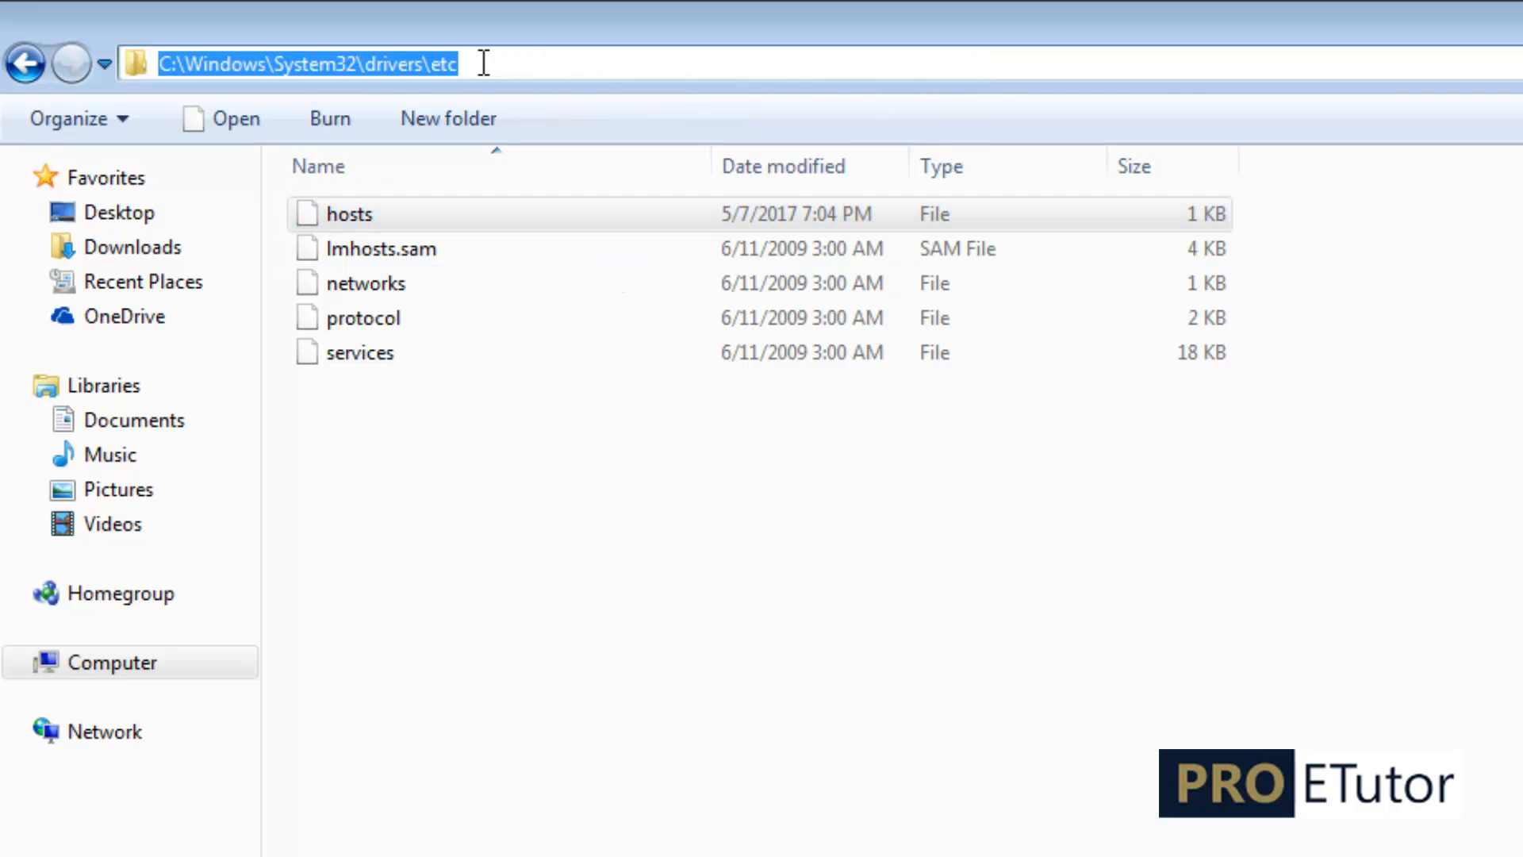
{"action": "right_click", "coordinate": [419, 60]}
{"action": "left_click", "coordinate": [452, 162]}
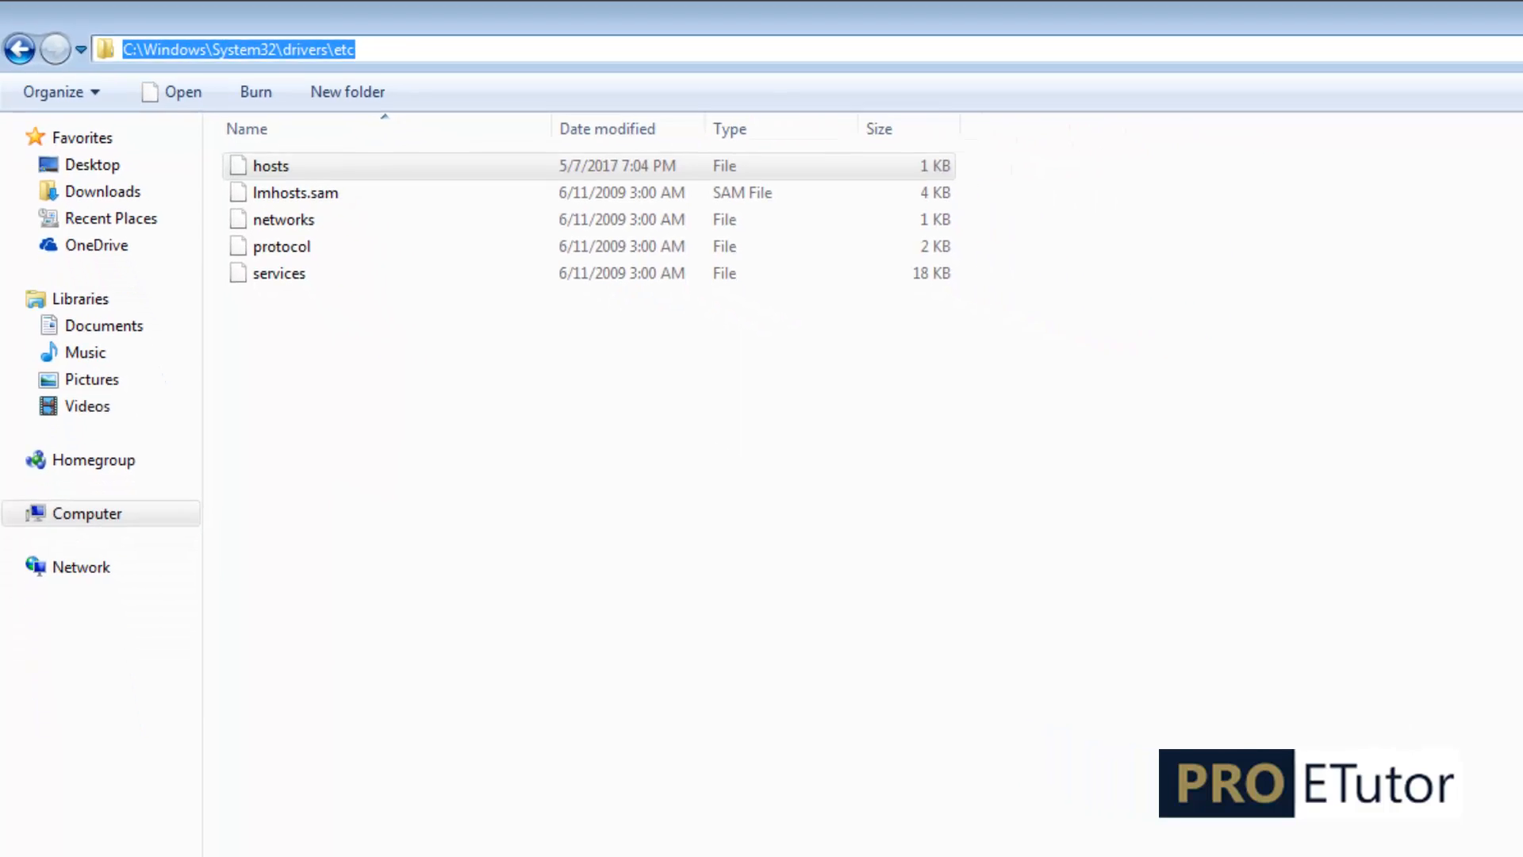
- Switch to Sublime Text, add two new lines below the closing html tag of index.php, and maximize the window
{"action": "left_click", "coordinate": [757, 849]}
{"action": "left_click", "coordinate": [730, 807]}
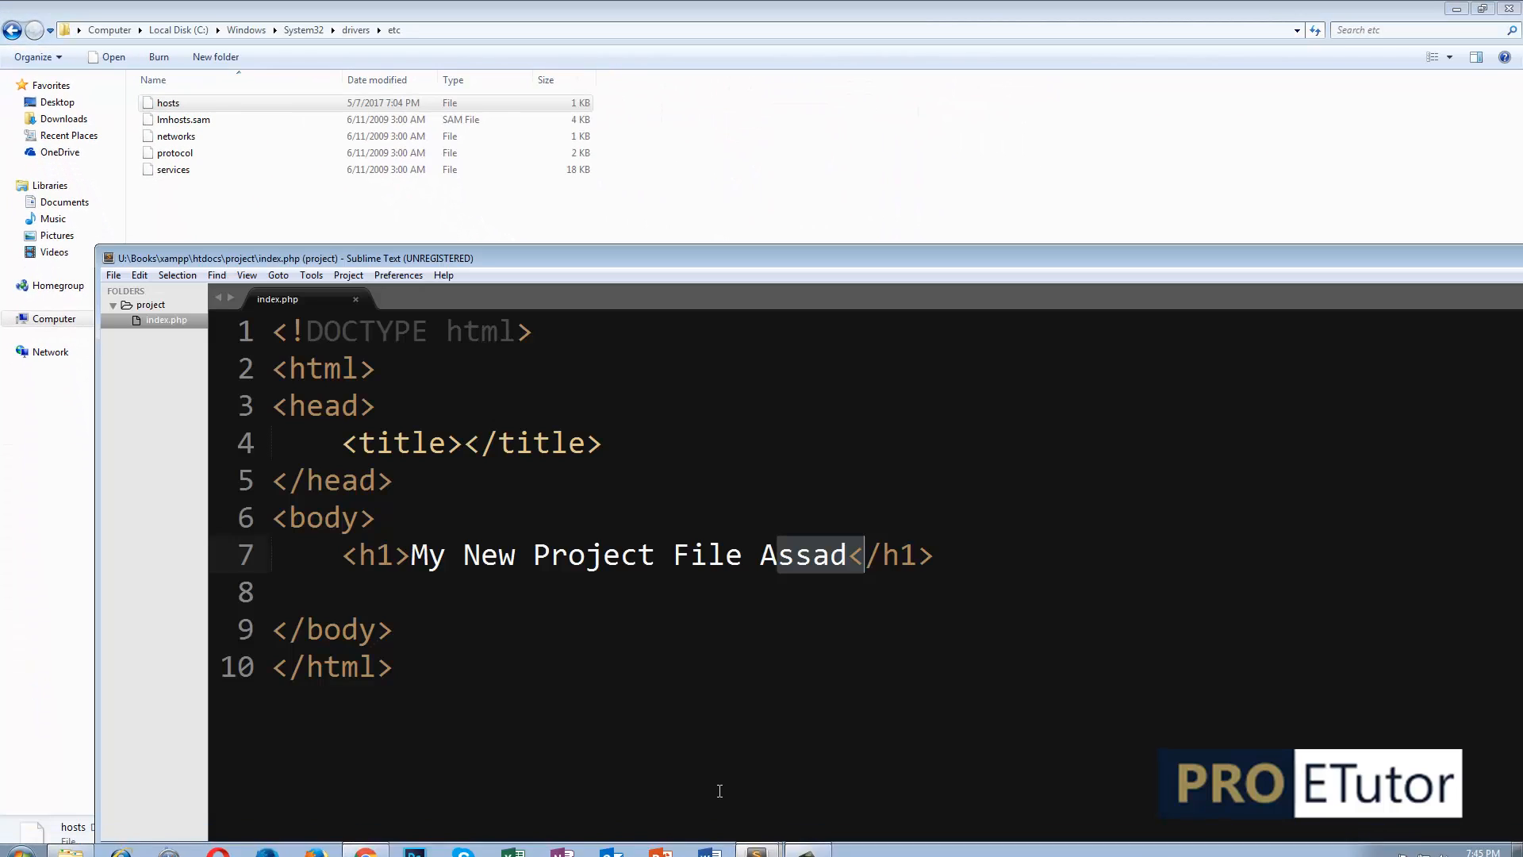
{"action": "left_click", "coordinate": [447, 802]}
{"action": "key", "text": "Return"}
{"action": "key", "text": "Return"}
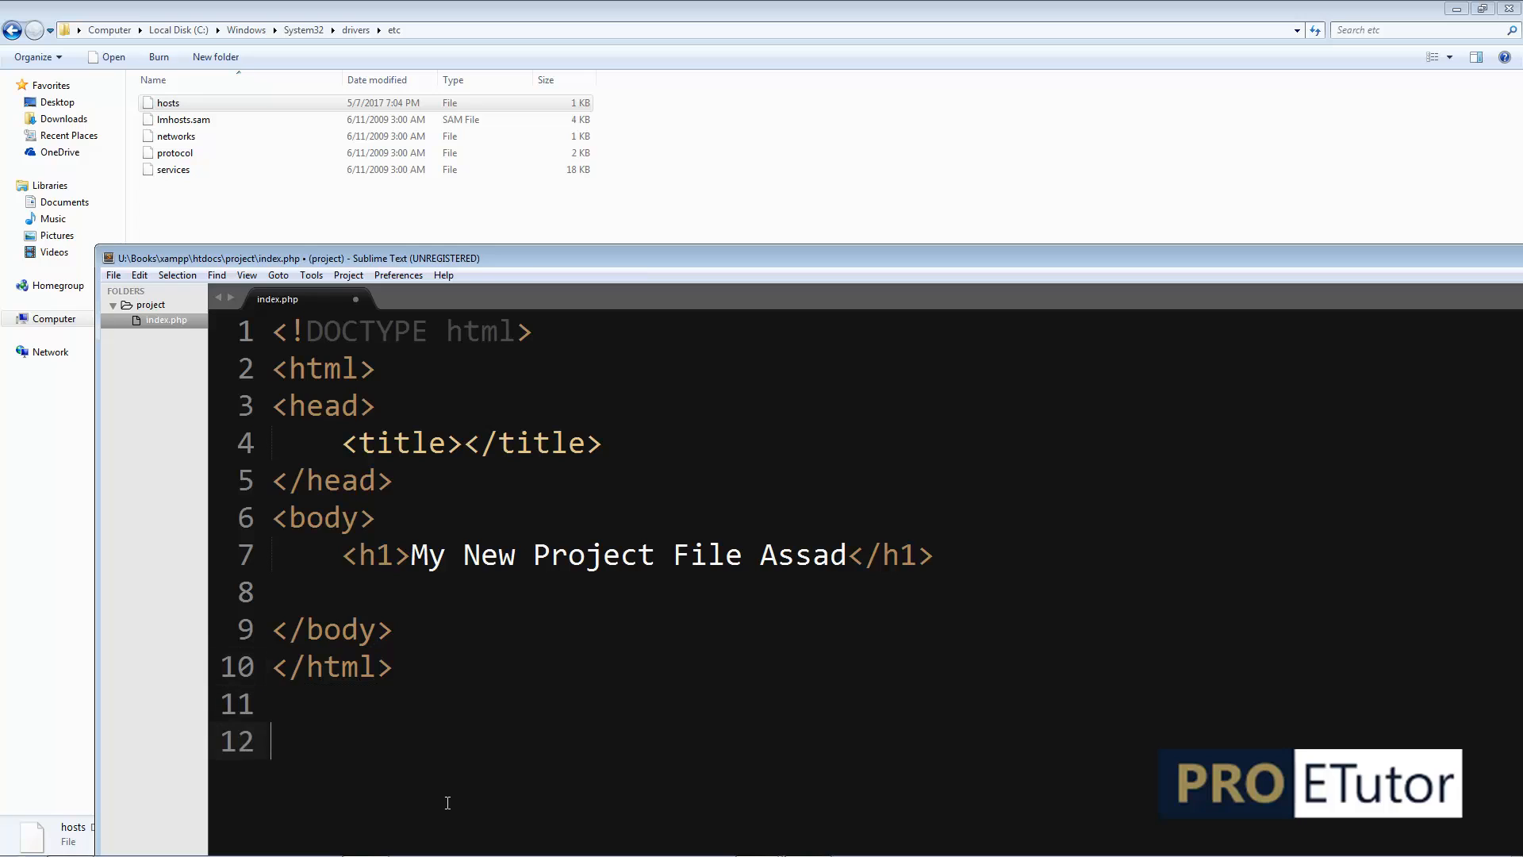
{"action": "scroll", "coordinate": [581, 731], "scroll_direction": "down", "scroll_amount": 3}
{"action": "left_click_drag", "start_coordinate": [646, 258], "coordinate": [603, 170]}
{"action": "double_click", "coordinate": [603, 169]}
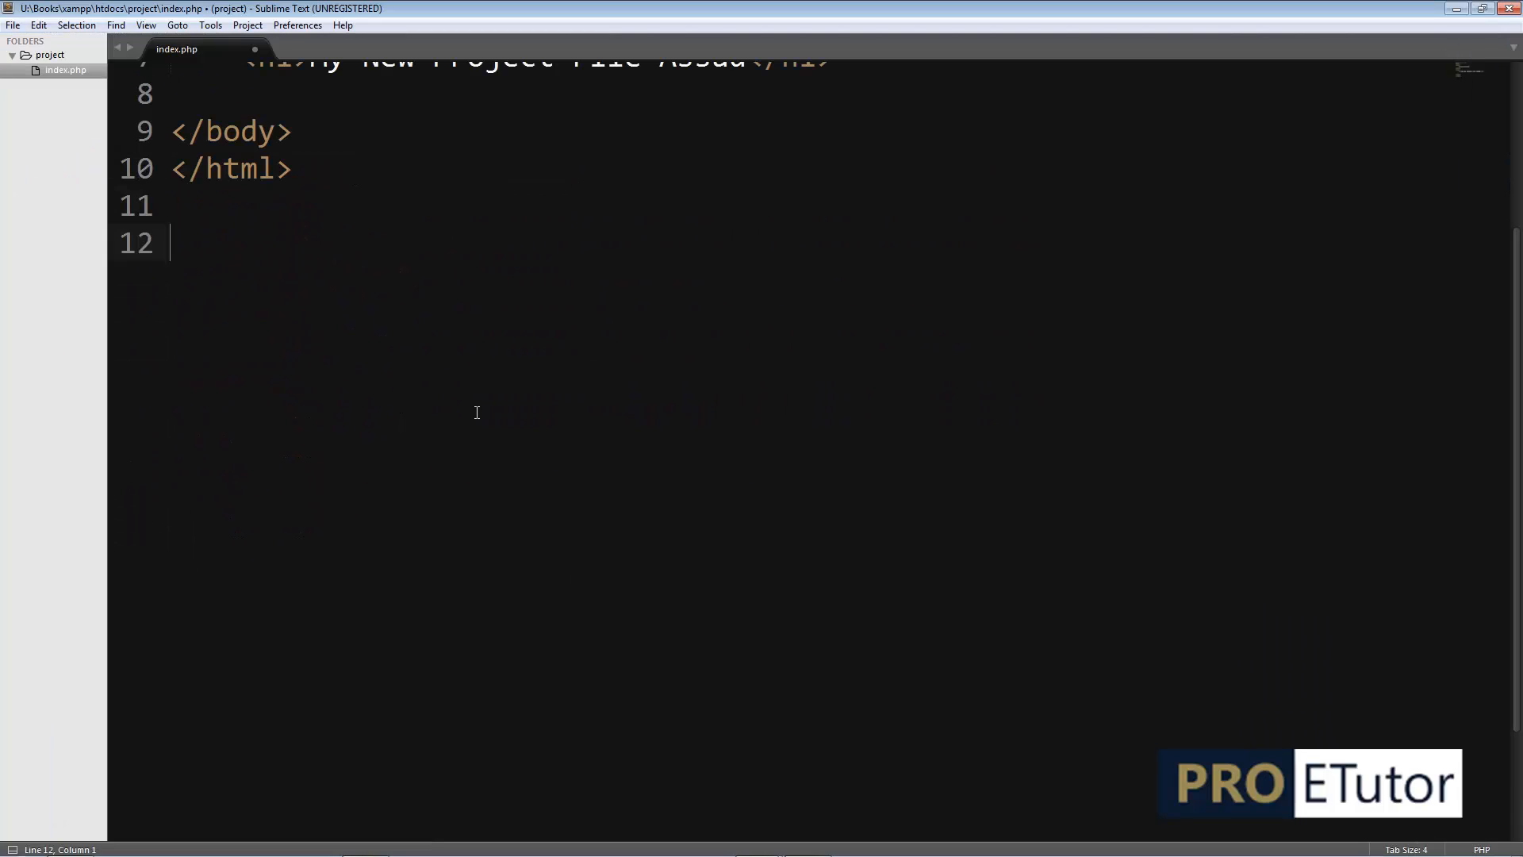
- Insert an empty three-line HTML comment block at line 12, with its closing marker unindented on line 14
{"action": "key", "text": "ctrl+slash"}
{"action": "key", "text": "Return"}
{"action": "key", "text": "Return"}
{"action": "key", "text": "End"}
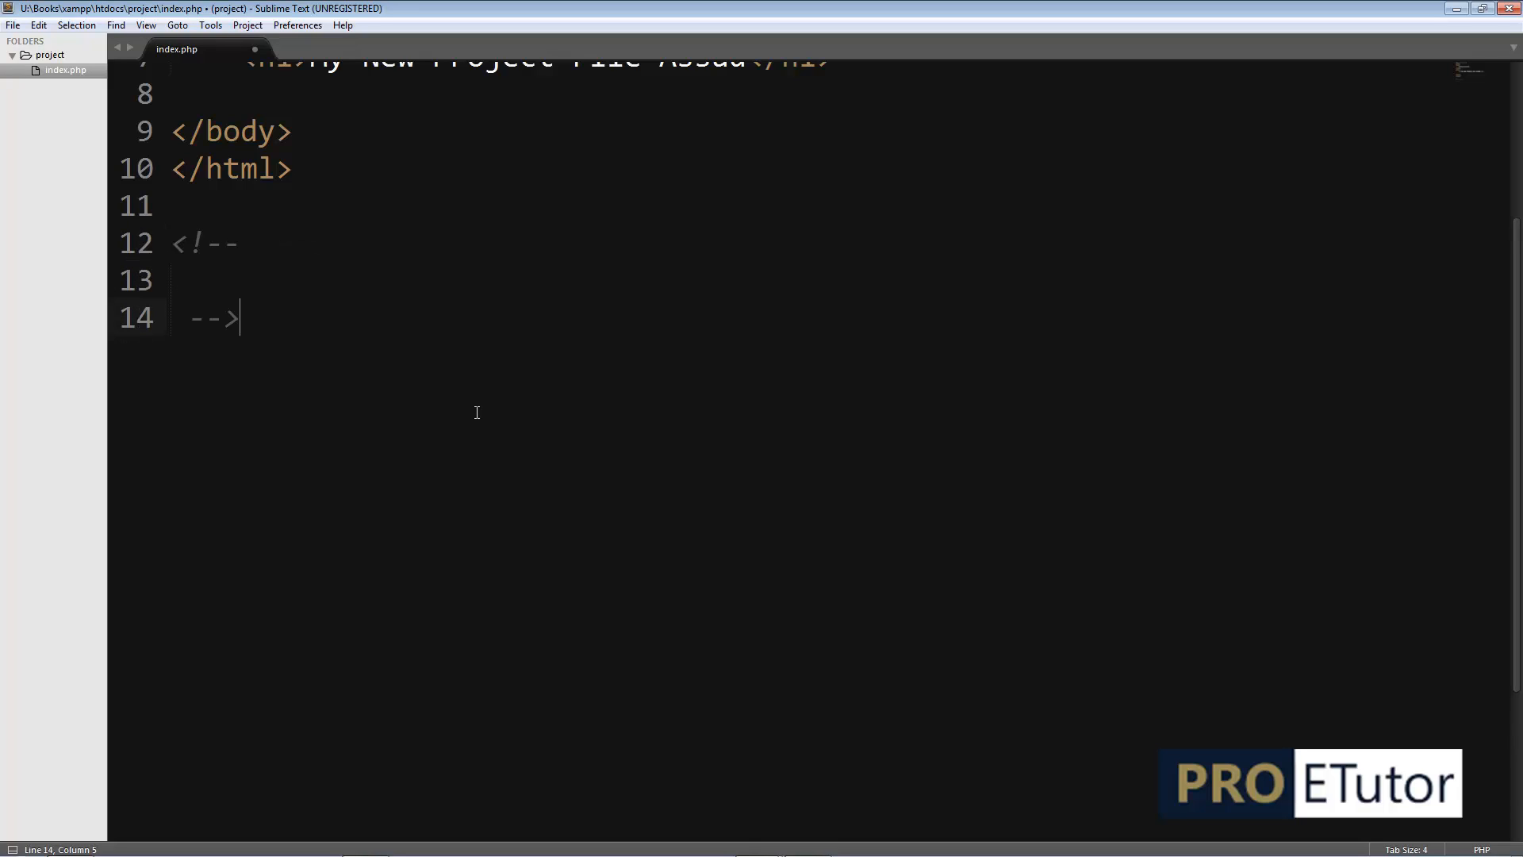
{"action": "key", "text": "Left"}
{"action": "key", "text": "Left"}
{"action": "key", "text": "Left"}
{"action": "key", "text": "BackSpace"}
{"action": "key", "text": "Up"}
- Enter the path C:\Windows\System32\drivers\etc\hosts inside the comment block and save index.php
{"action": "key", "text": "ctrl+v"}
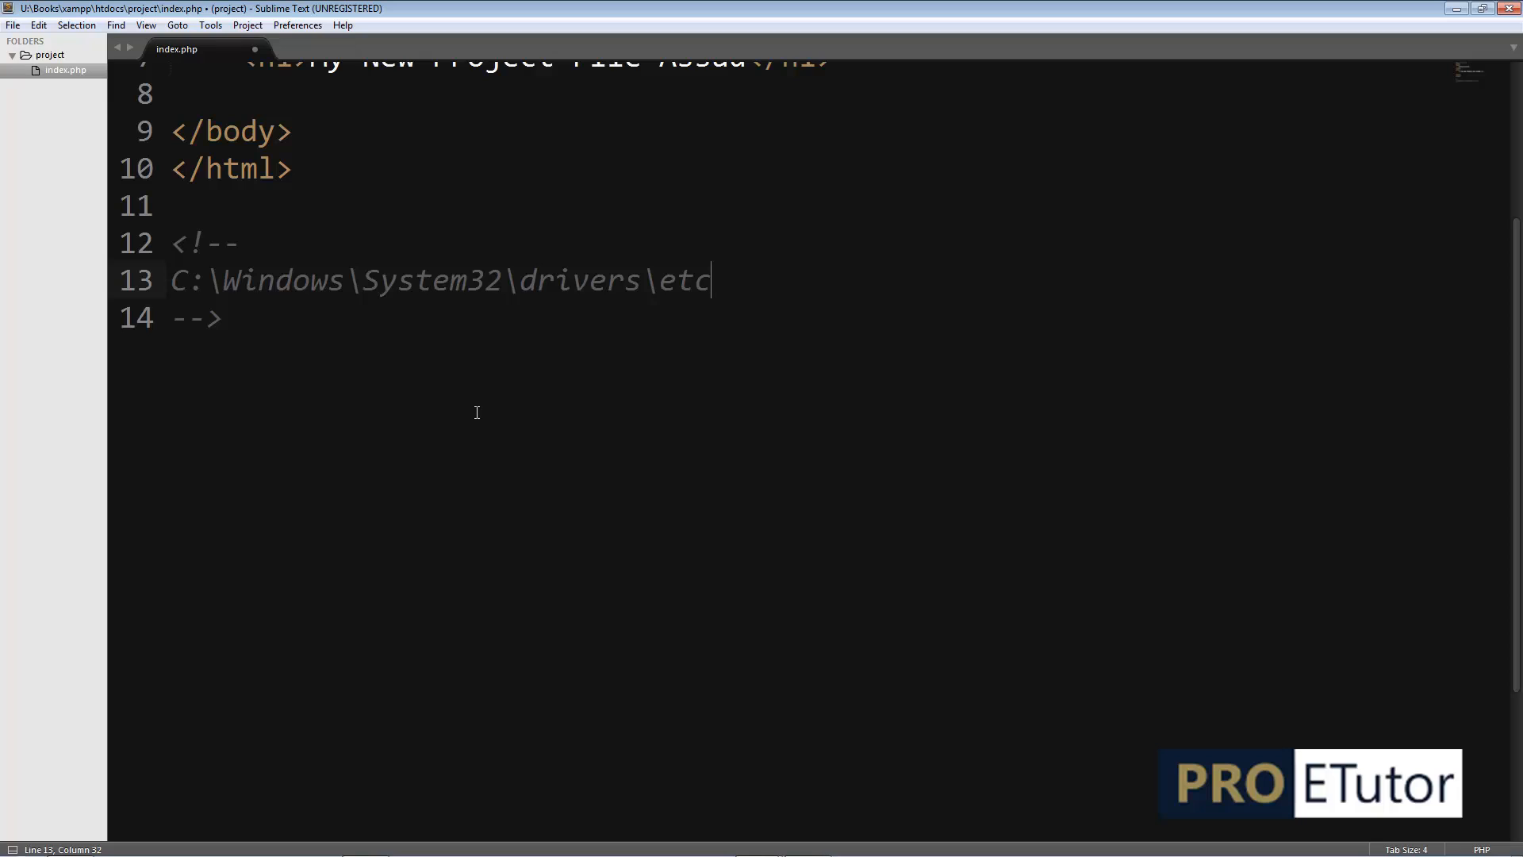
{"action": "type", "text": "\\hosts file"}
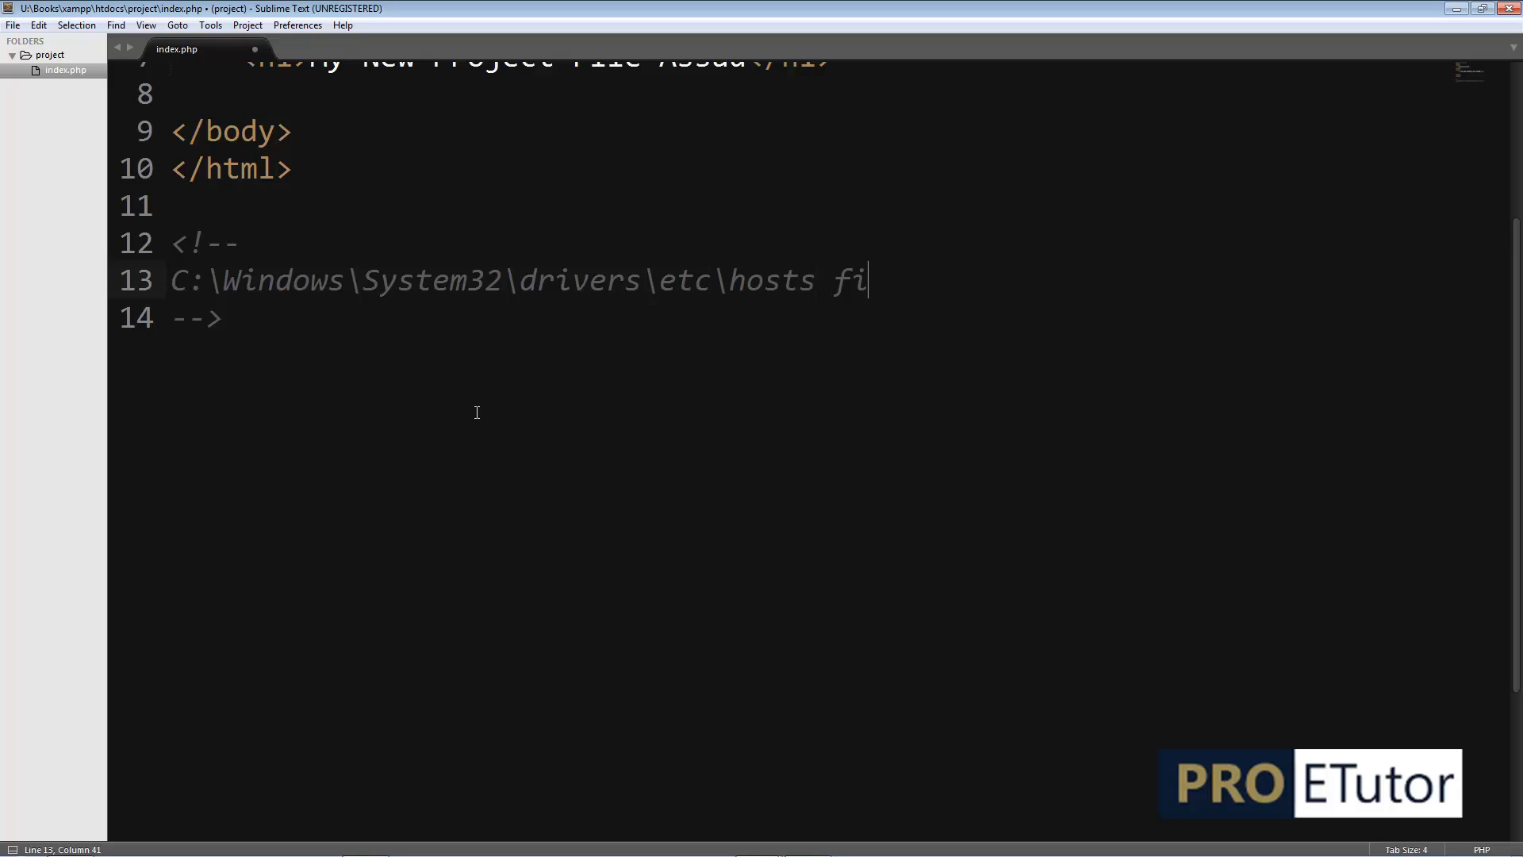
{"action": "key", "text": "BackSpace"}
{"action": "key", "text": "BackSpace"}
{"action": "key", "text": "BackSpace"}
{"action": "key", "text": "BackSpace"}
{"action": "key", "text": "BackSpace"}
{"action": "left_click_drag", "start_coordinate": [729, 295], "coordinate": [809, 289]}
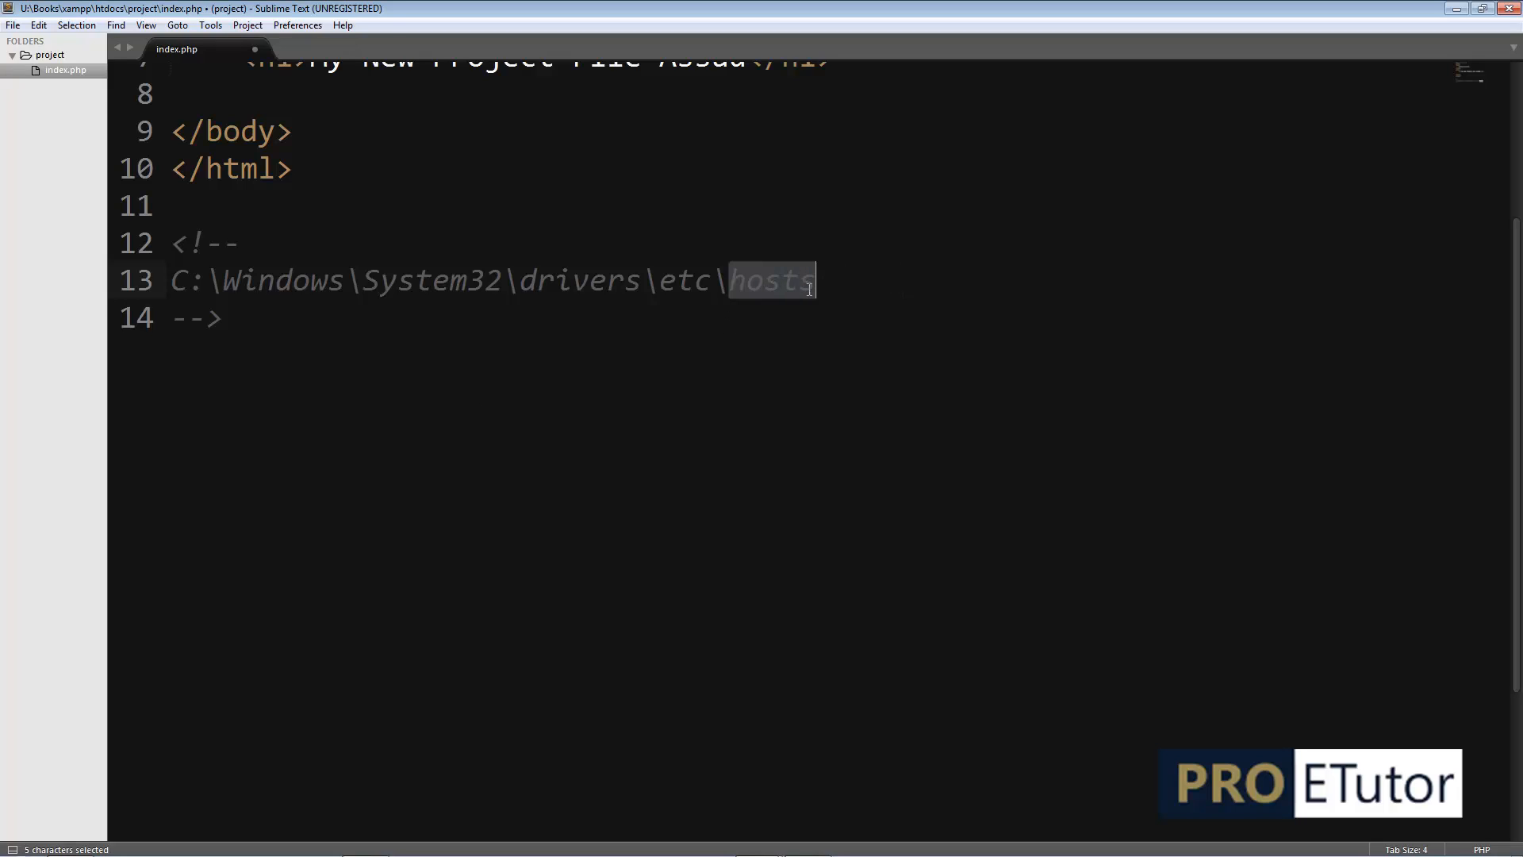
{"action": "key", "text": "ctrl+s"}
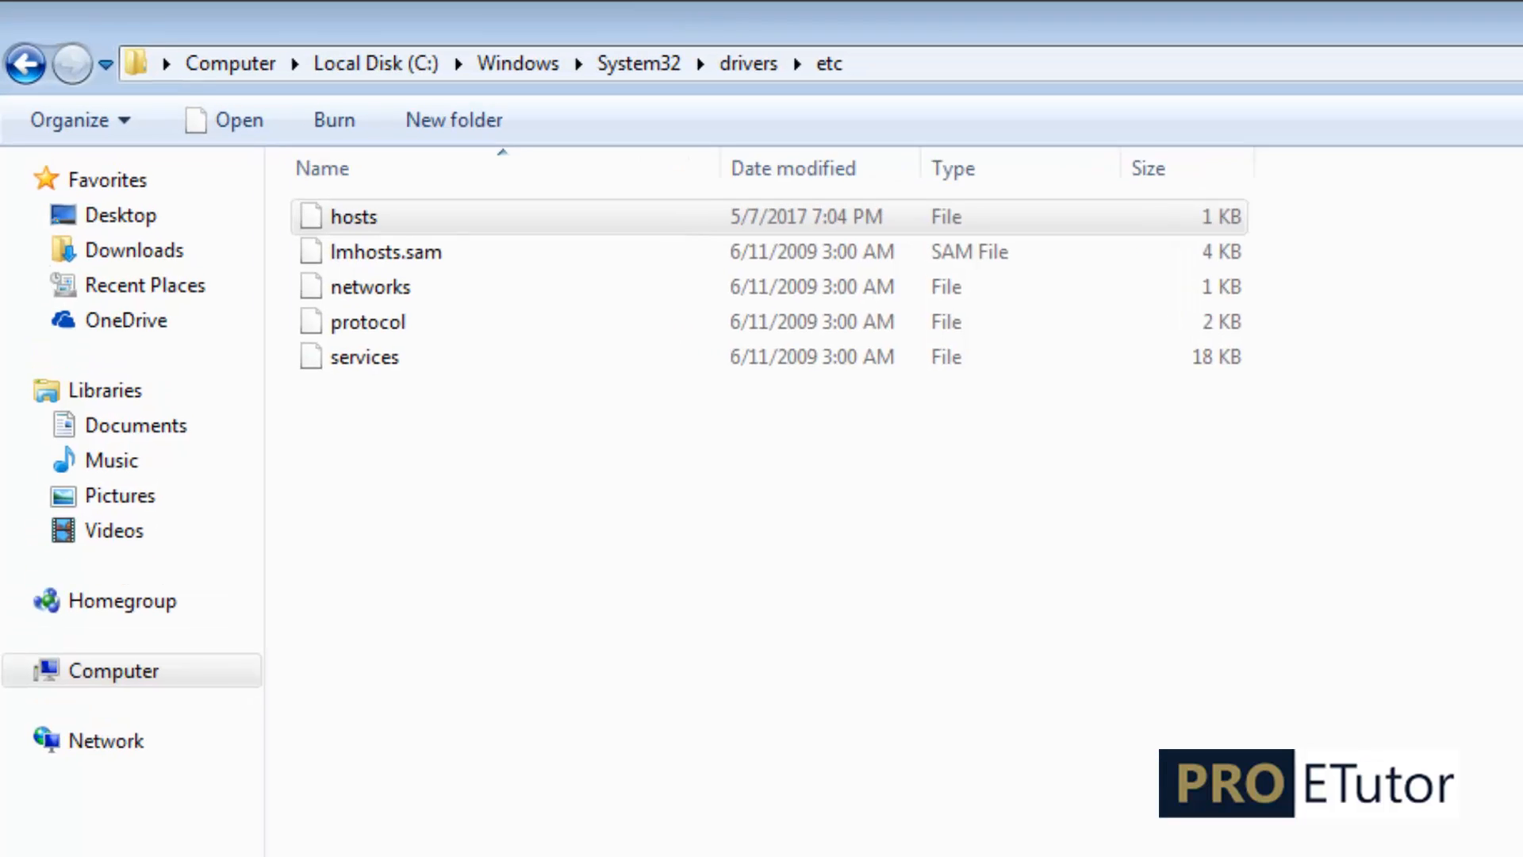
- Switch back to Windows Explorer and open the hosts file from the etc folder in Sublime Text
{"action": "left_click", "coordinate": [345, 229]}
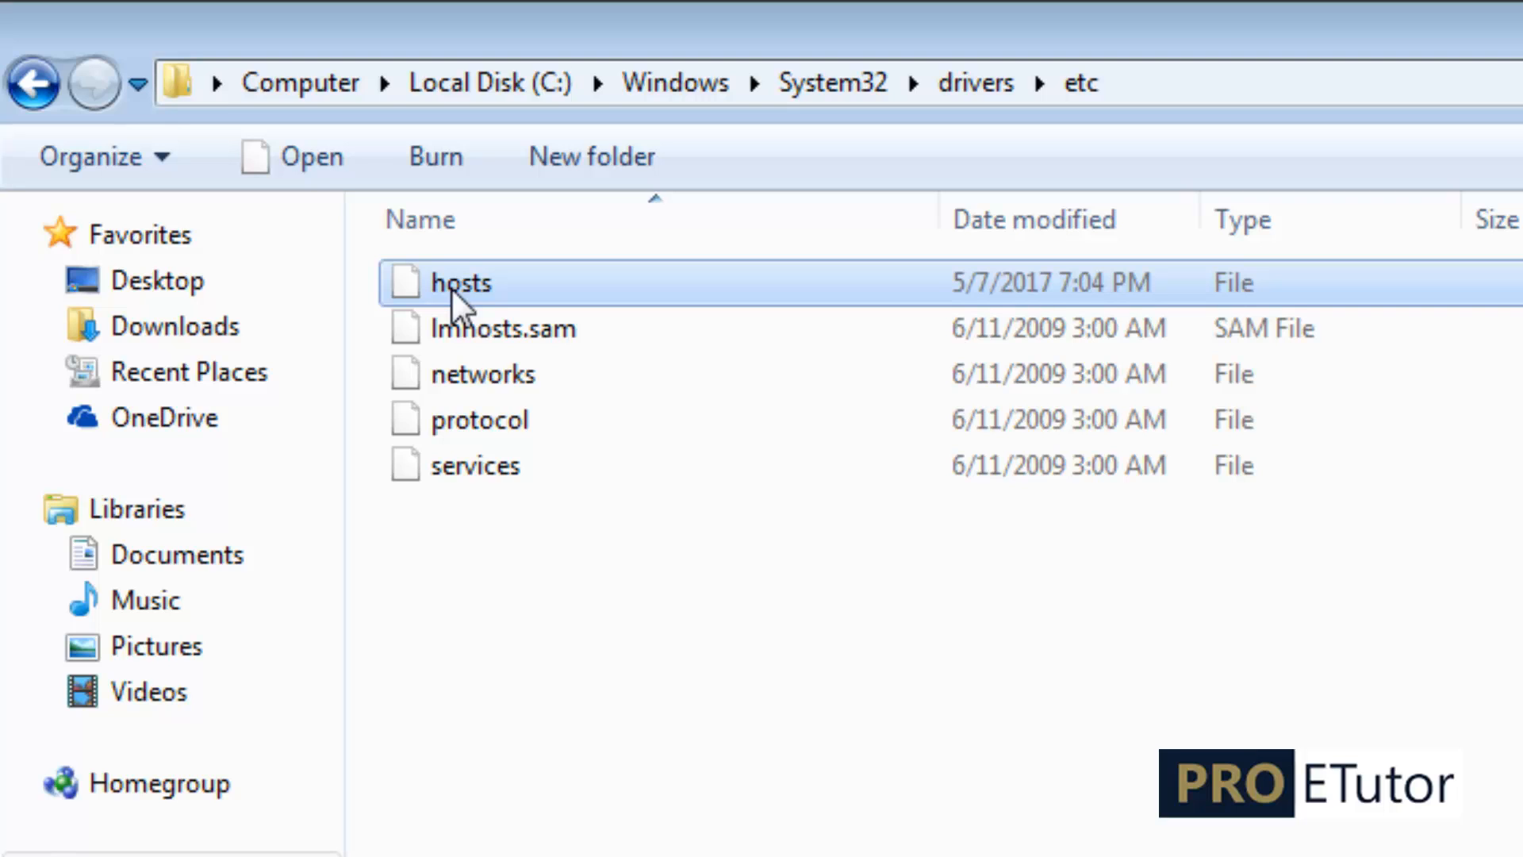
{"action": "right_click", "coordinate": [450, 287]}
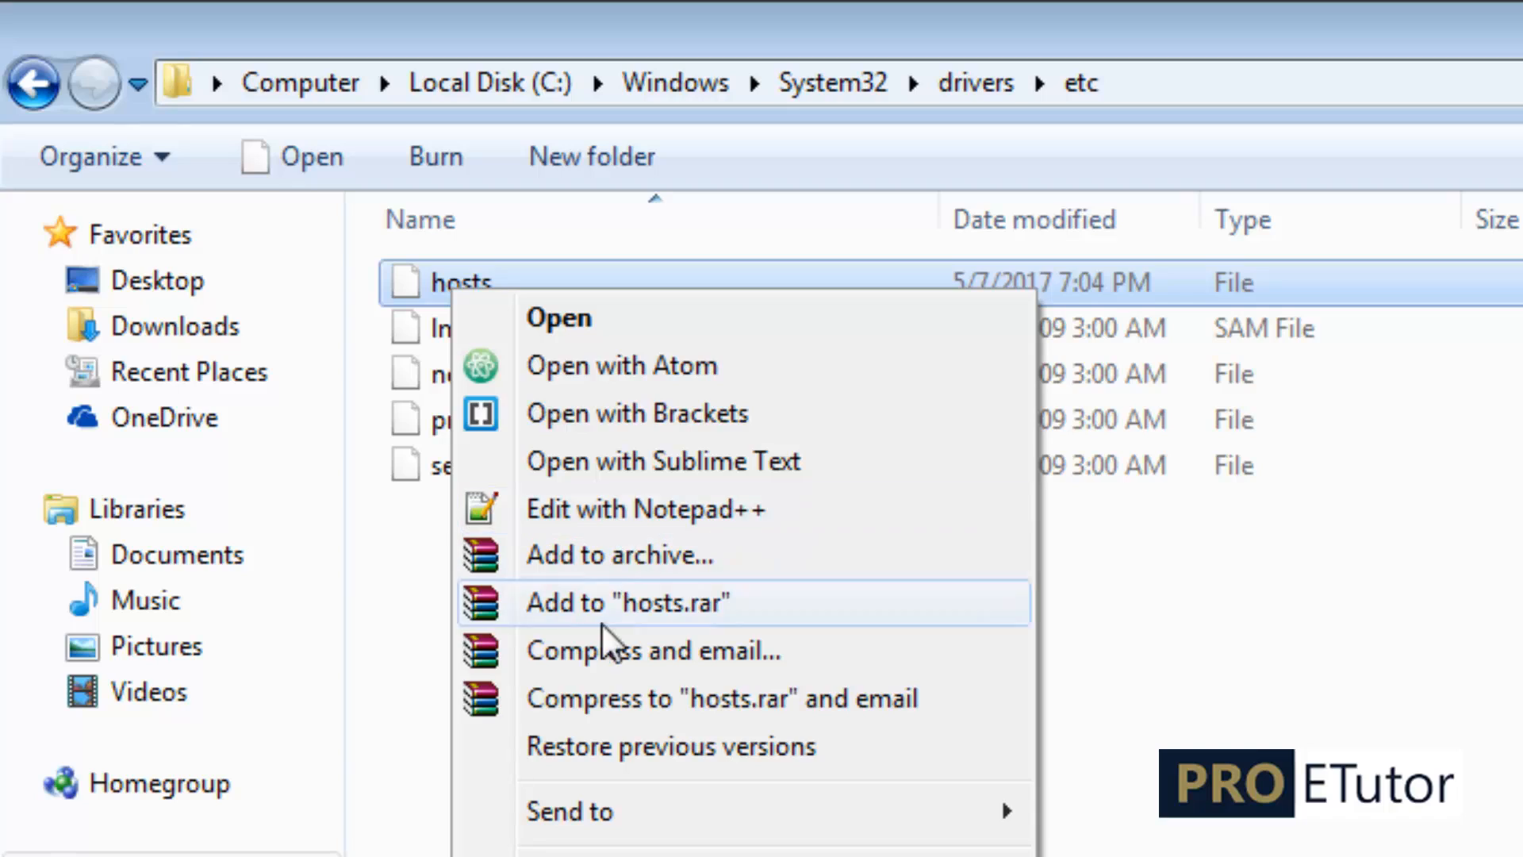
{"action": "left_click", "coordinate": [658, 461]}
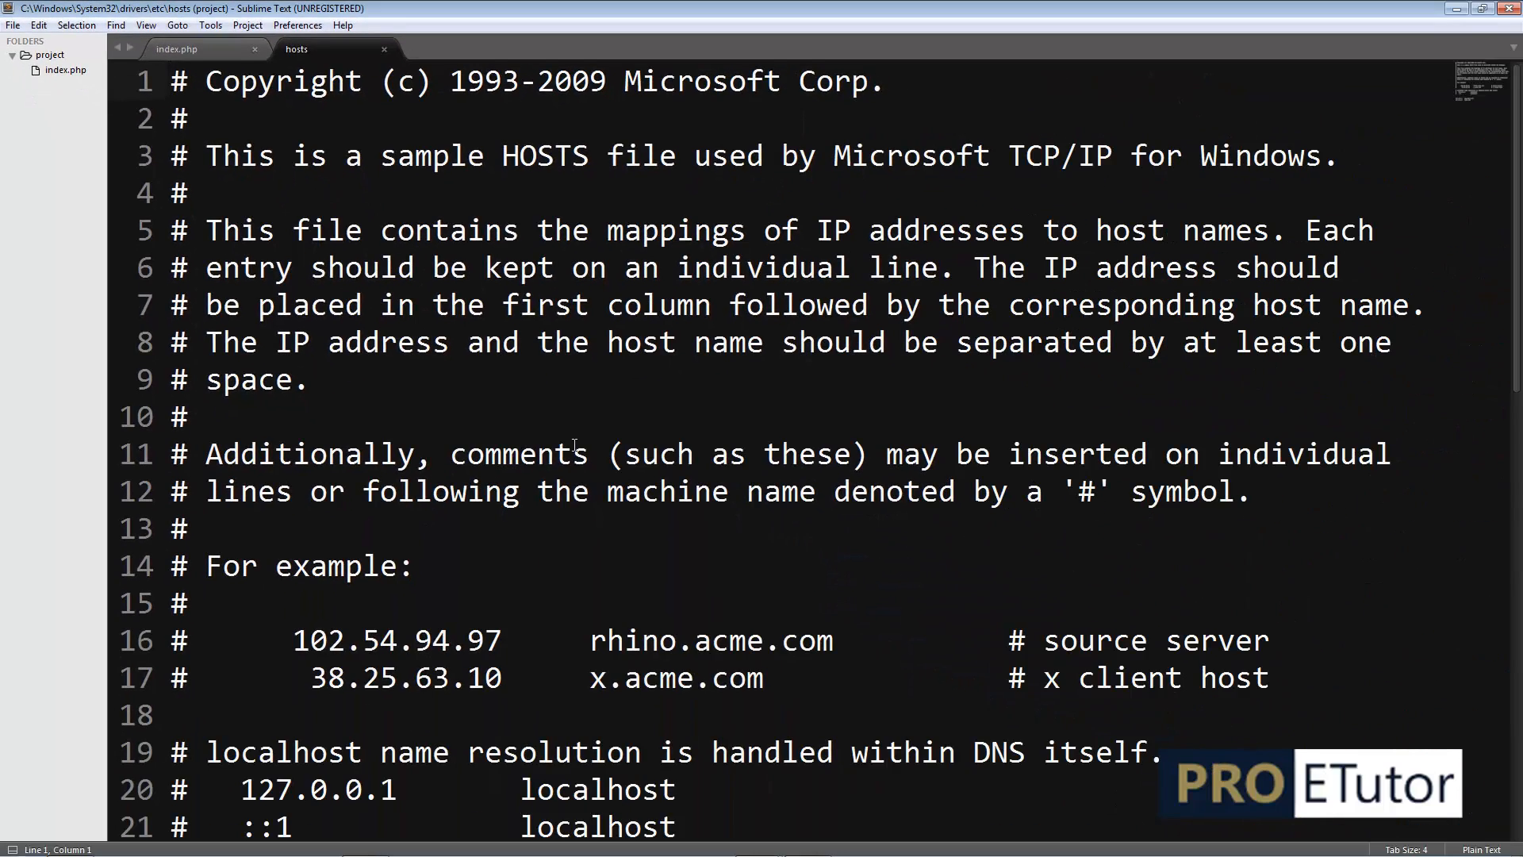
- Examine the commented lines 1 to 21 of the hosts file and the # marks that start them
{"action": "scroll", "coordinate": [857, 664], "scroll_direction": "down", "scroll_amount": 2}
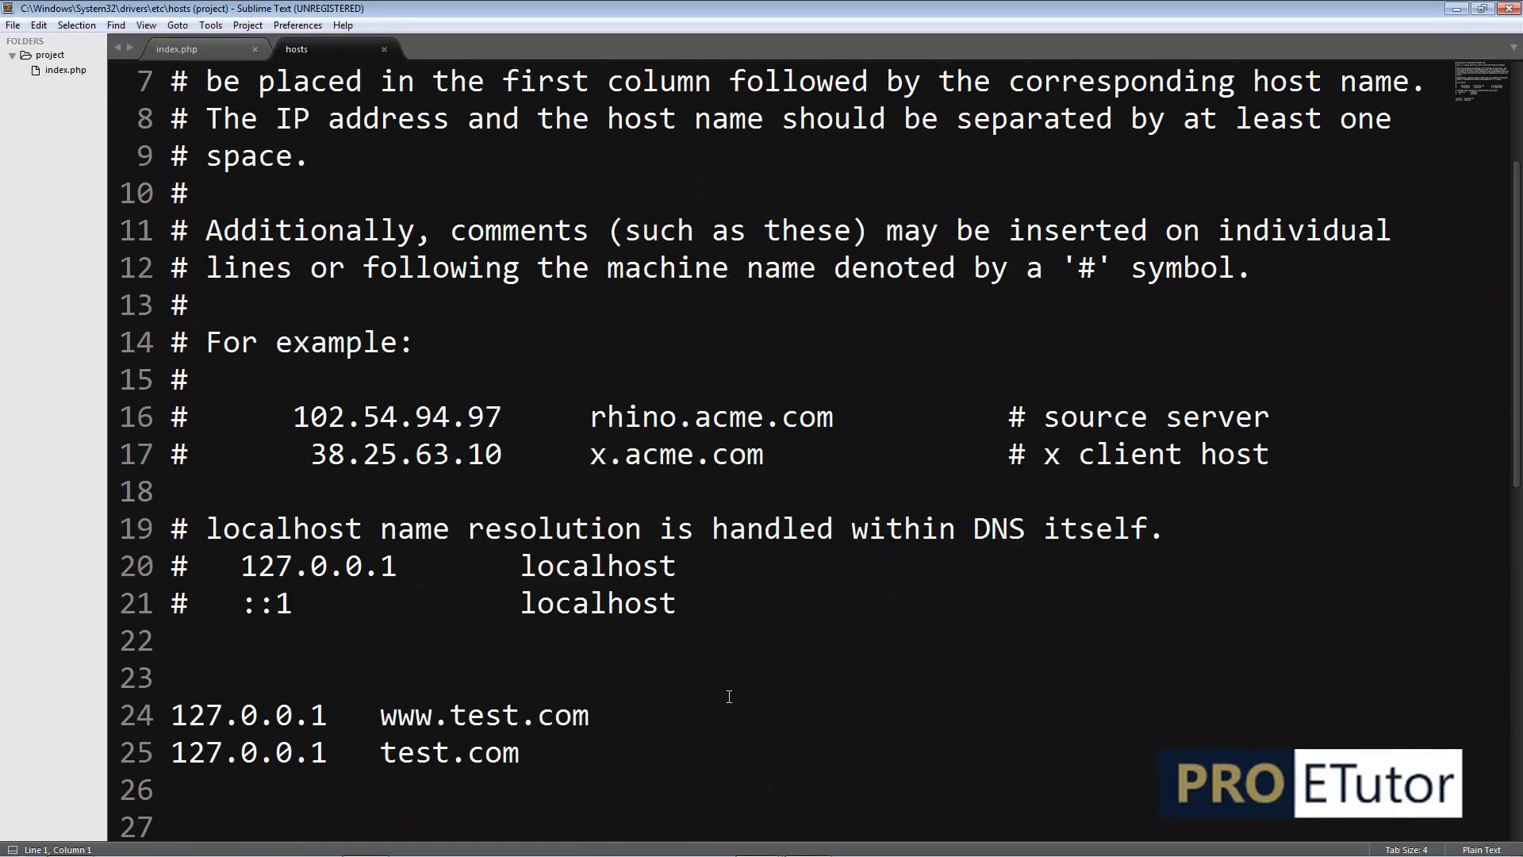
{"action": "scroll", "coordinate": [729, 696], "scroll_direction": "down", "scroll_amount": 1}
{"action": "scroll", "coordinate": [721, 694], "scroll_direction": "up", "scroll_amount": 4}
{"action": "scroll", "coordinate": [593, 510], "scroll_direction": "down", "scroll_amount": 3}
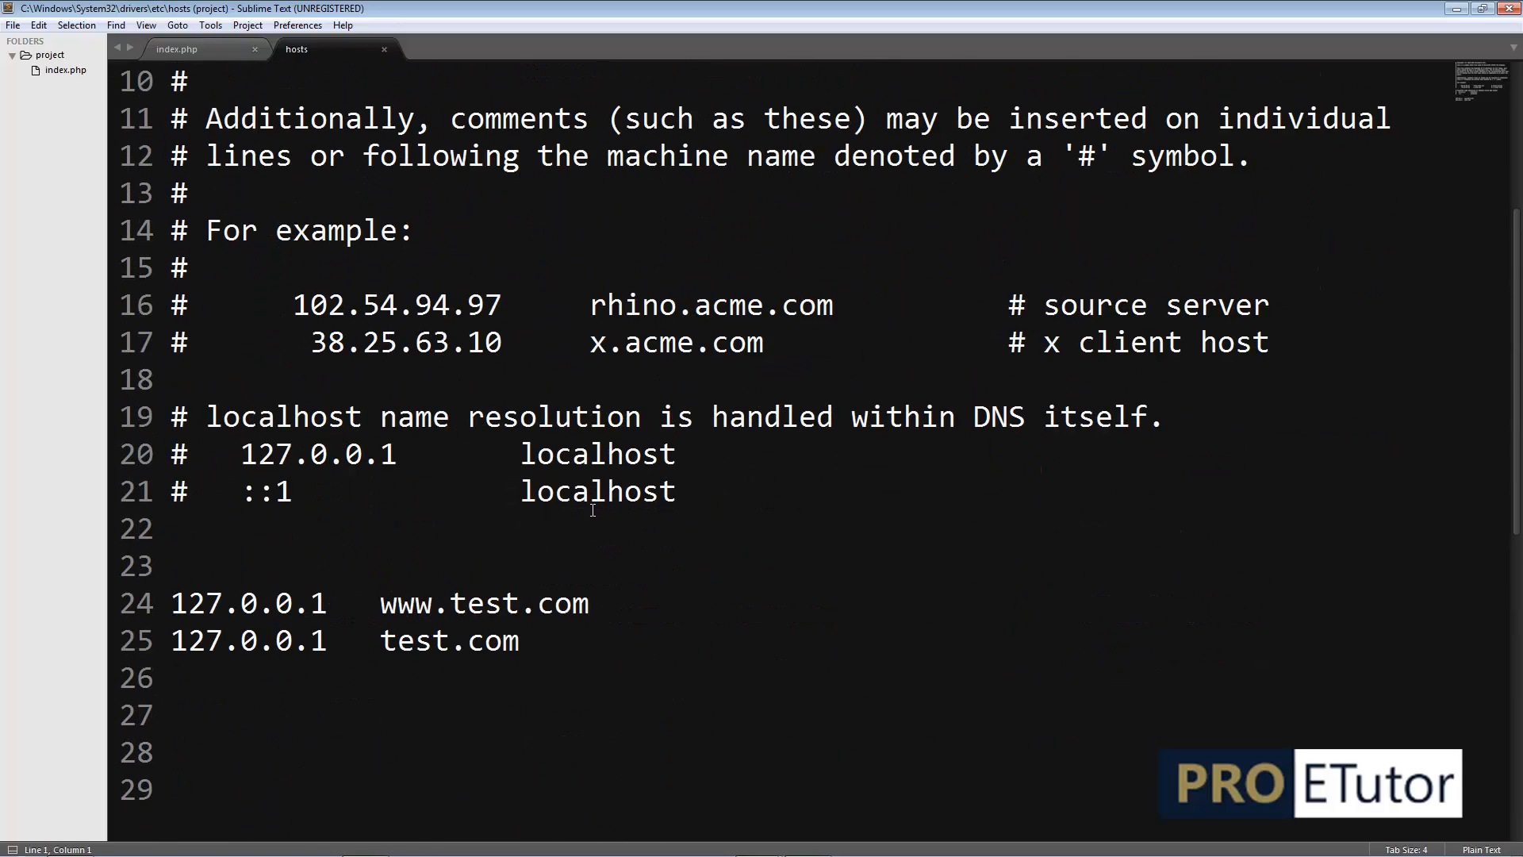
{"action": "left_click_drag", "start_coordinate": [191, 495], "coordinate": [172, 419]}
{"action": "left_click_drag", "start_coordinate": [327, 492], "coordinate": [188, 65]}
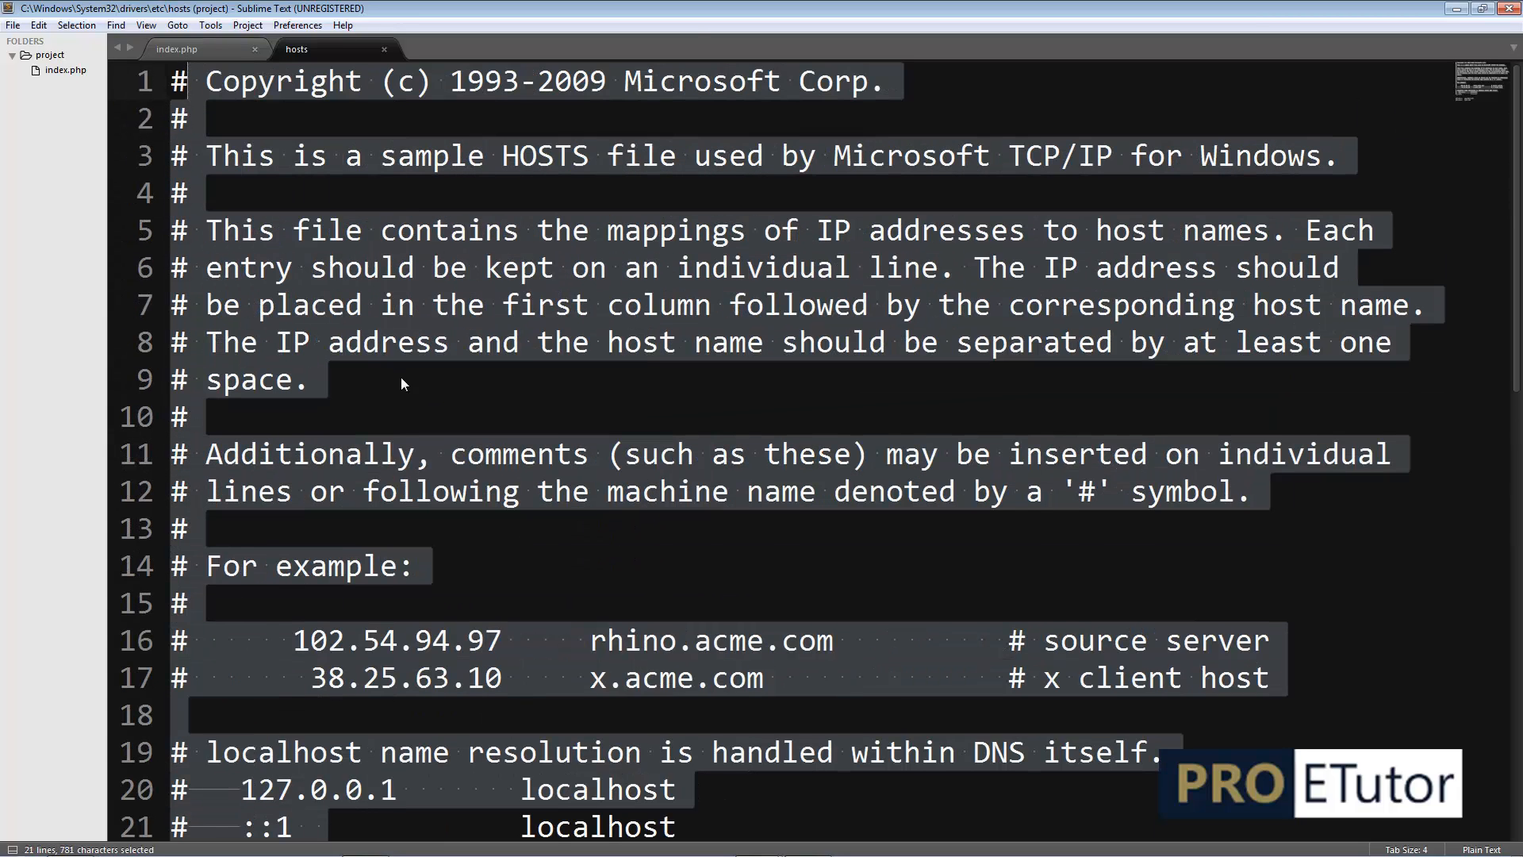
{"action": "scroll", "coordinate": [401, 386], "scroll_direction": "down", "scroll_amount": 4}
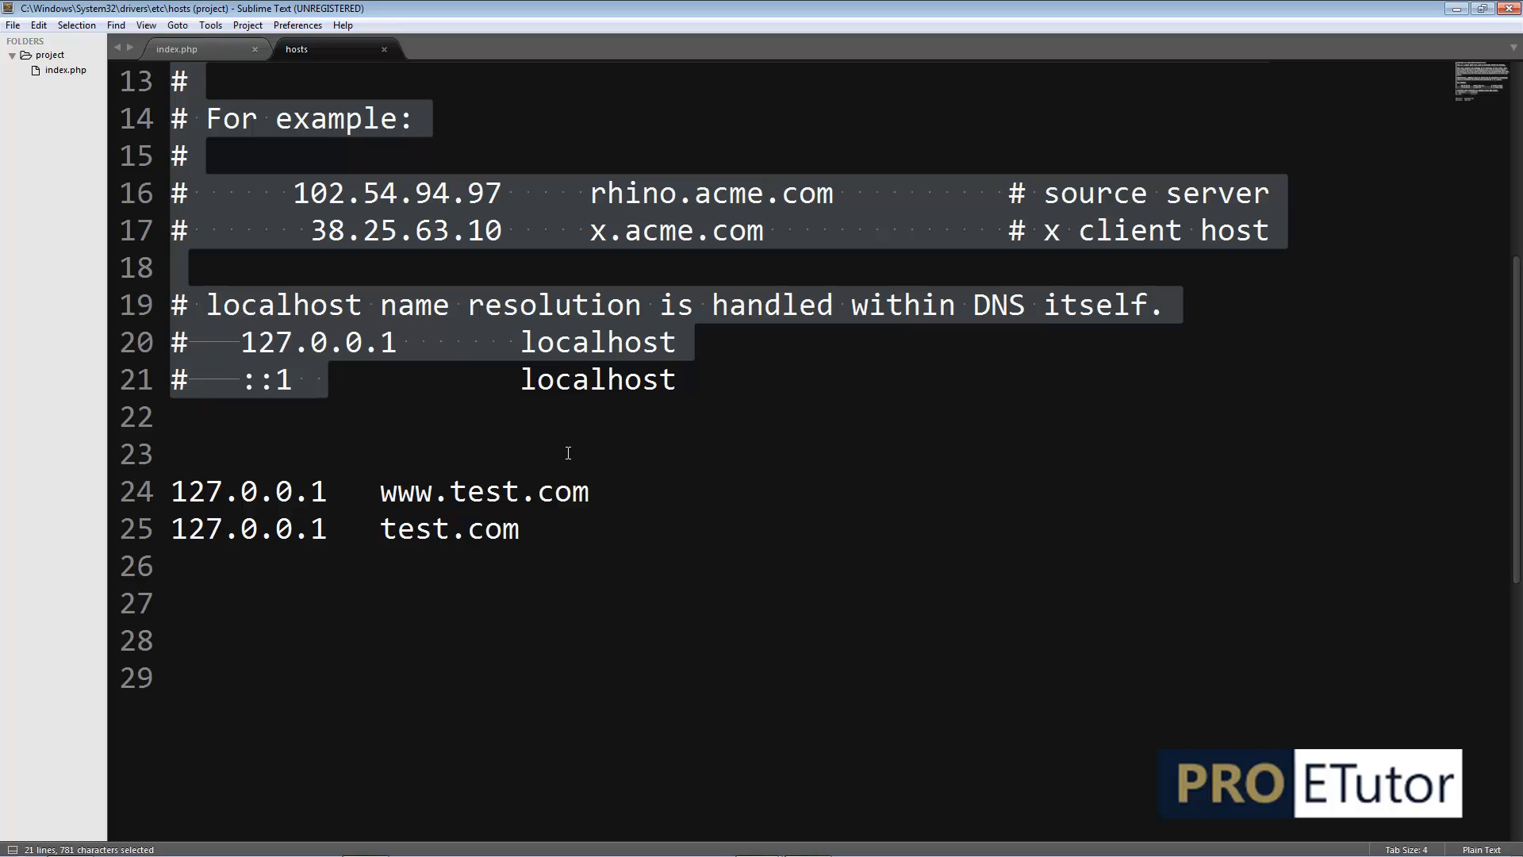
{"action": "left_click", "coordinate": [387, 424]}
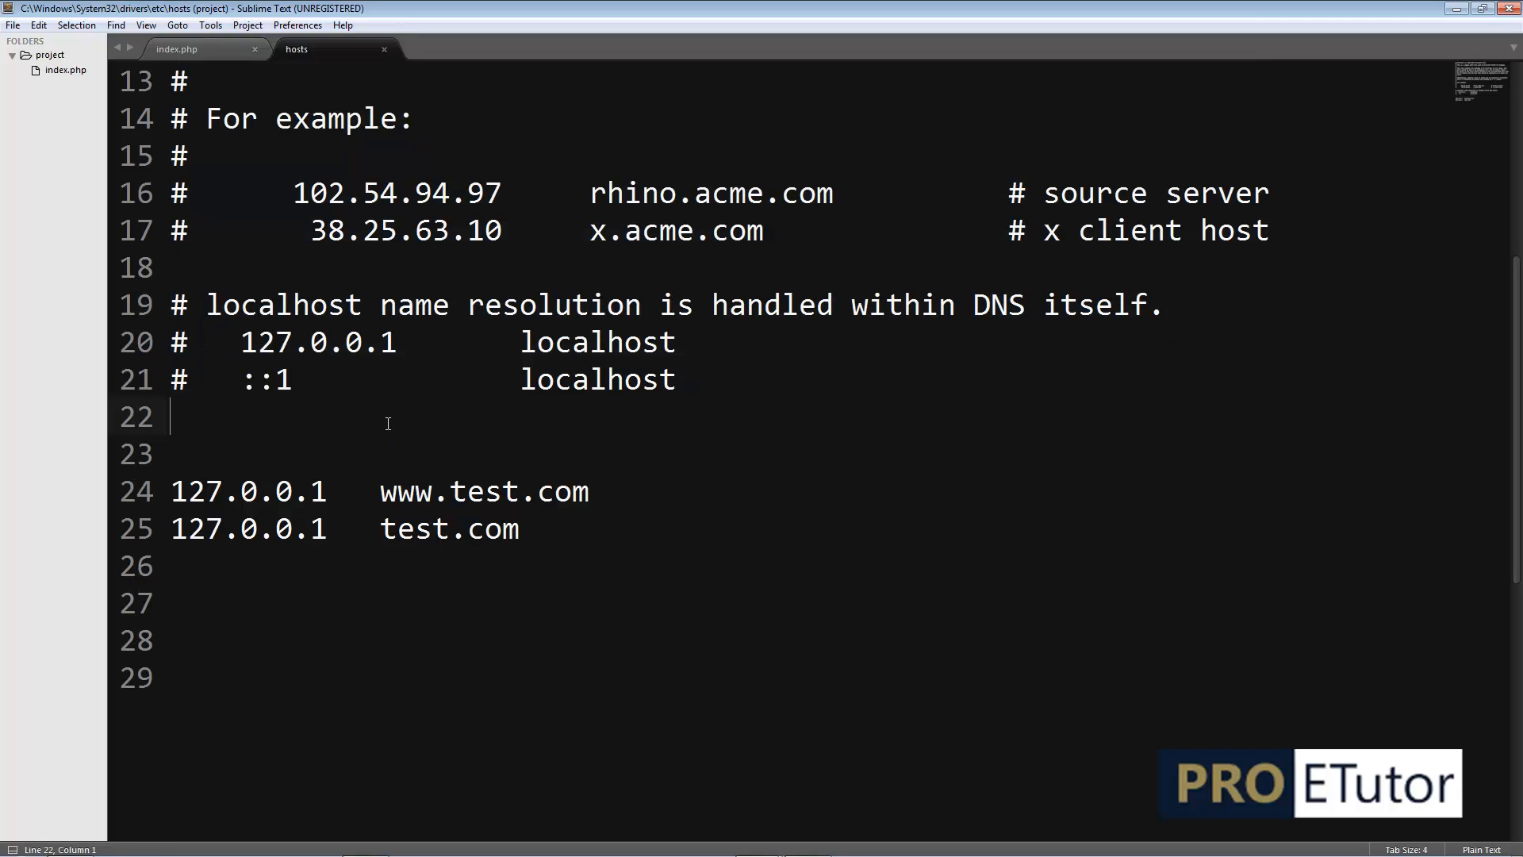
{"action": "left_click_drag", "start_coordinate": [314, 380], "coordinate": [173, 80]}
{"action": "left_click", "coordinate": [190, 342]}
{"action": "left_click", "coordinate": [189, 306]}
{"action": "left_click_drag", "start_coordinate": [189, 306], "coordinate": [171, 381]}
{"action": "left_click", "coordinate": [176, 377]}
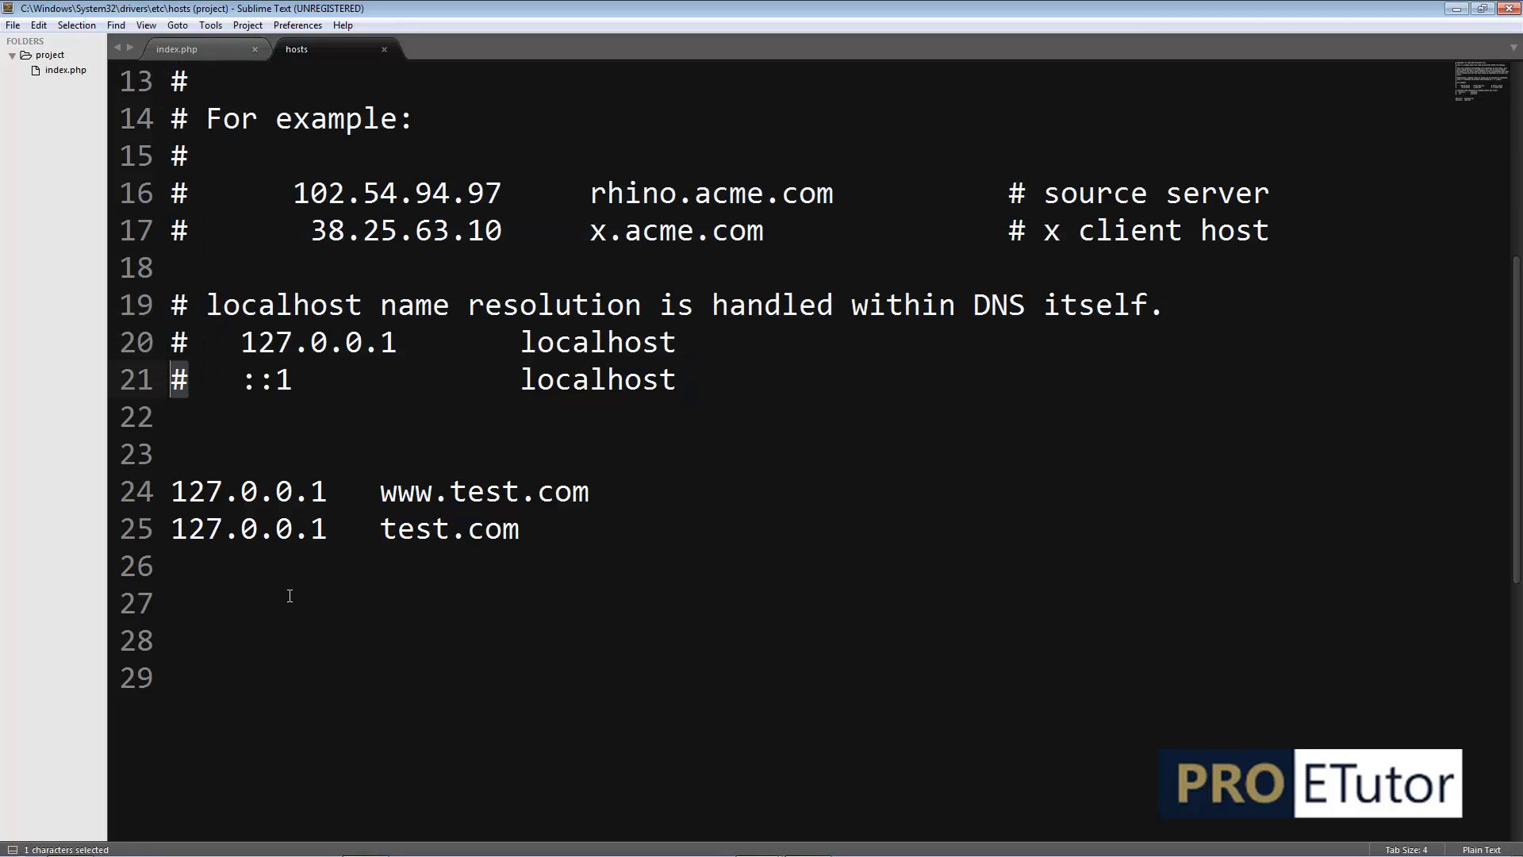
{"action": "left_click_drag", "start_coordinate": [171, 491], "coordinate": [329, 492]}
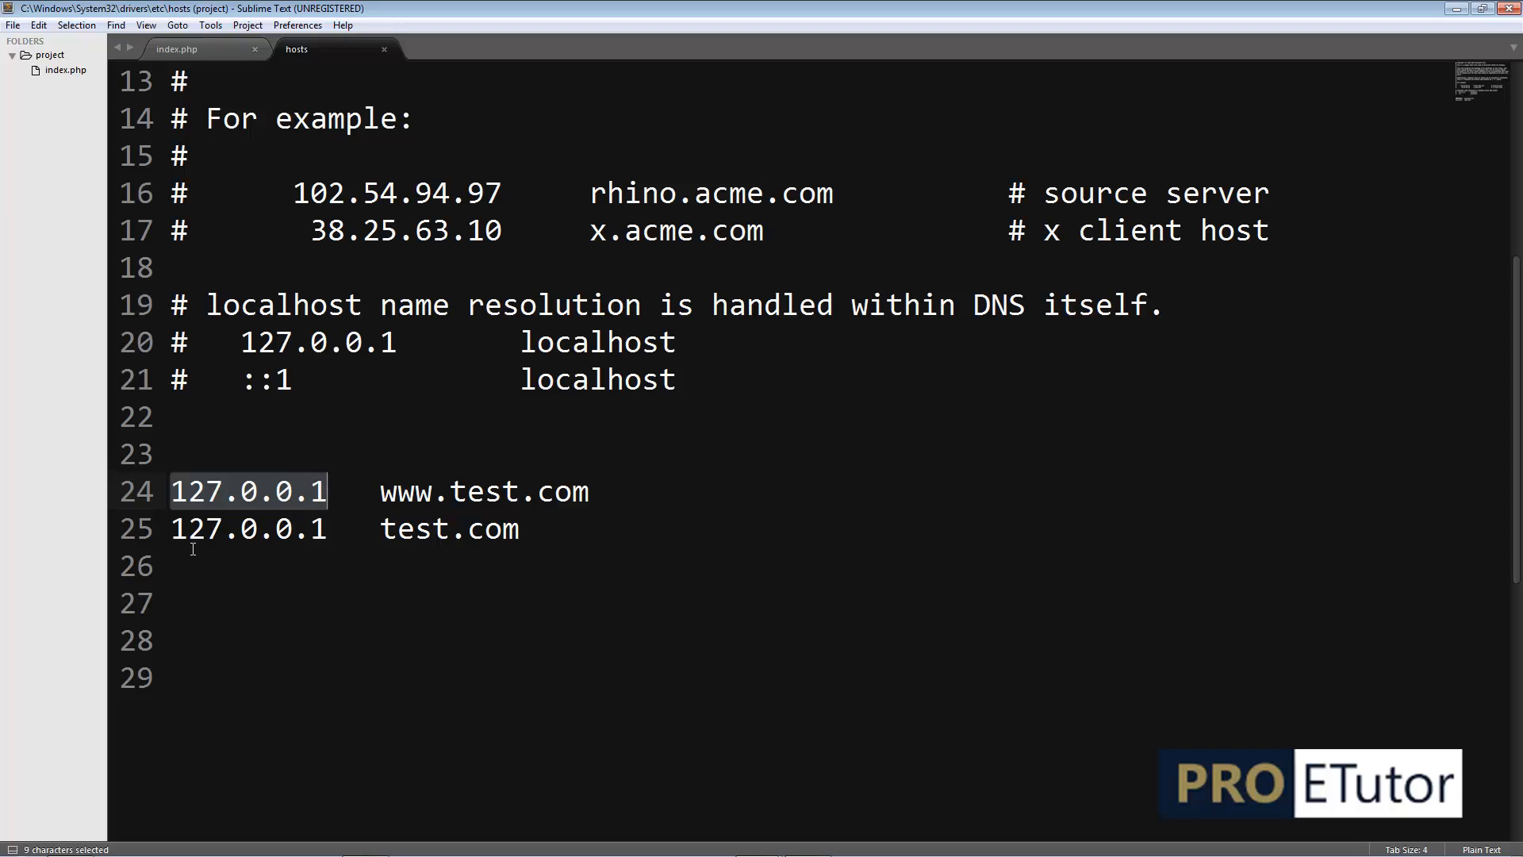
{"action": "left_click", "coordinate": [174, 530]}
{"action": "left_click_drag", "start_coordinate": [175, 530], "coordinate": [351, 542]}
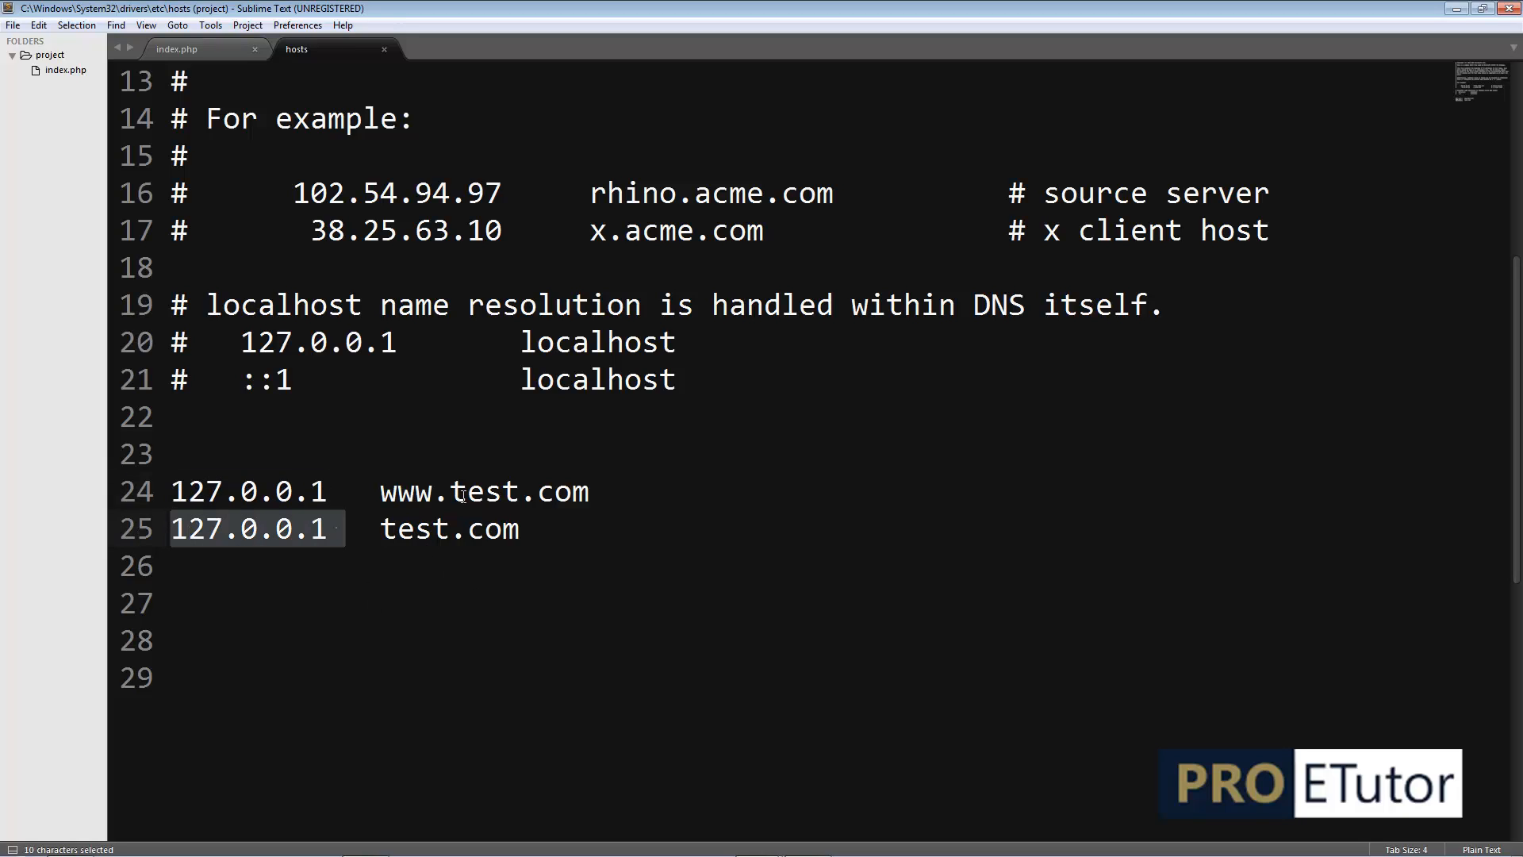
{"action": "left_click_drag", "start_coordinate": [374, 529], "coordinate": [169, 493]}
{"action": "left_click", "coordinate": [537, 540]}
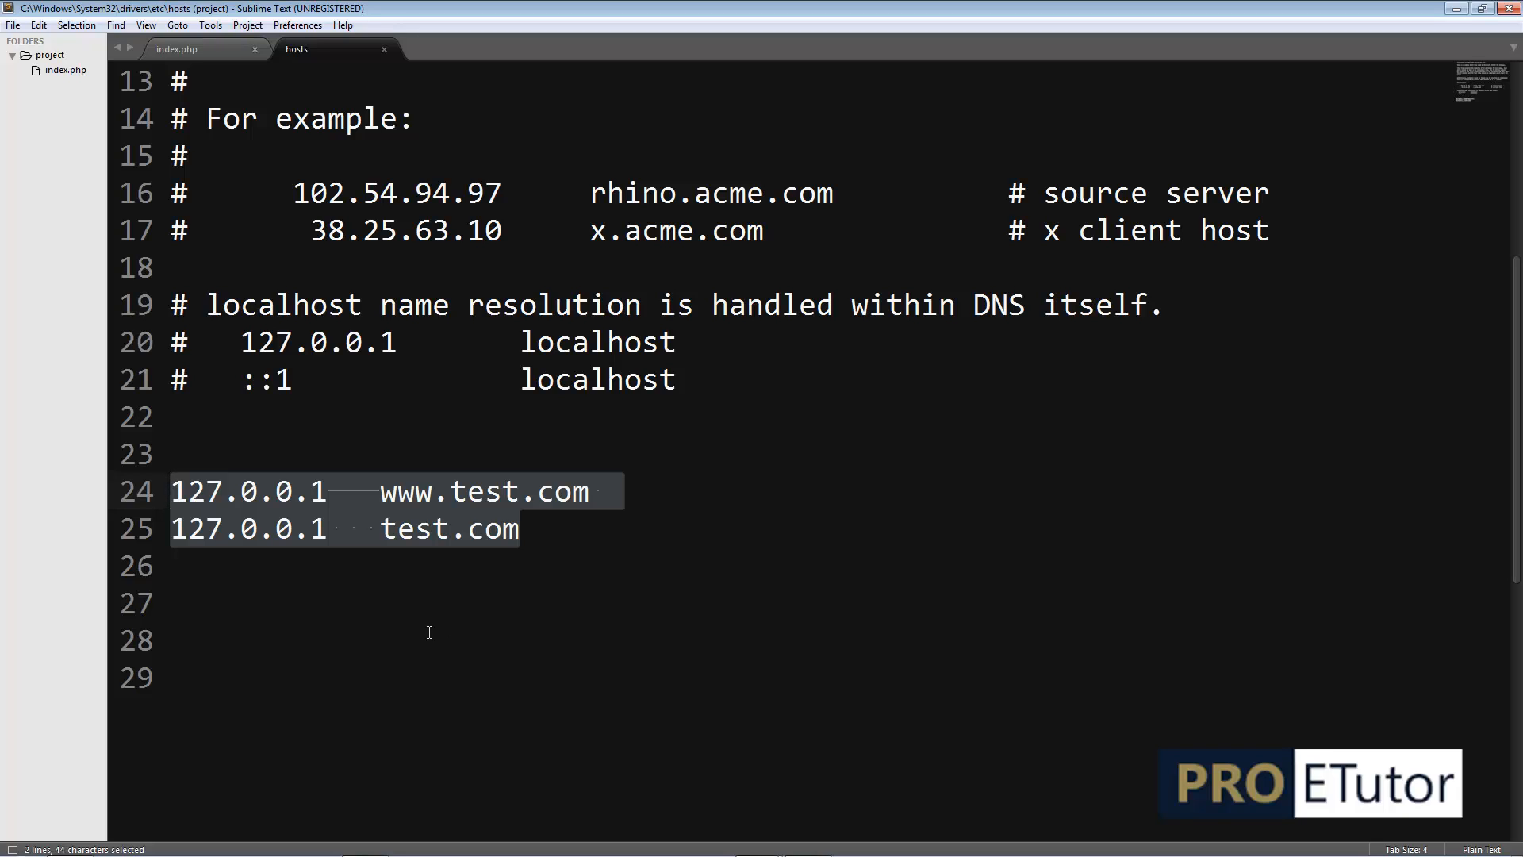
{"action": "left_click", "coordinate": [313, 591]}
{"action": "left_click", "coordinate": [549, 532]}
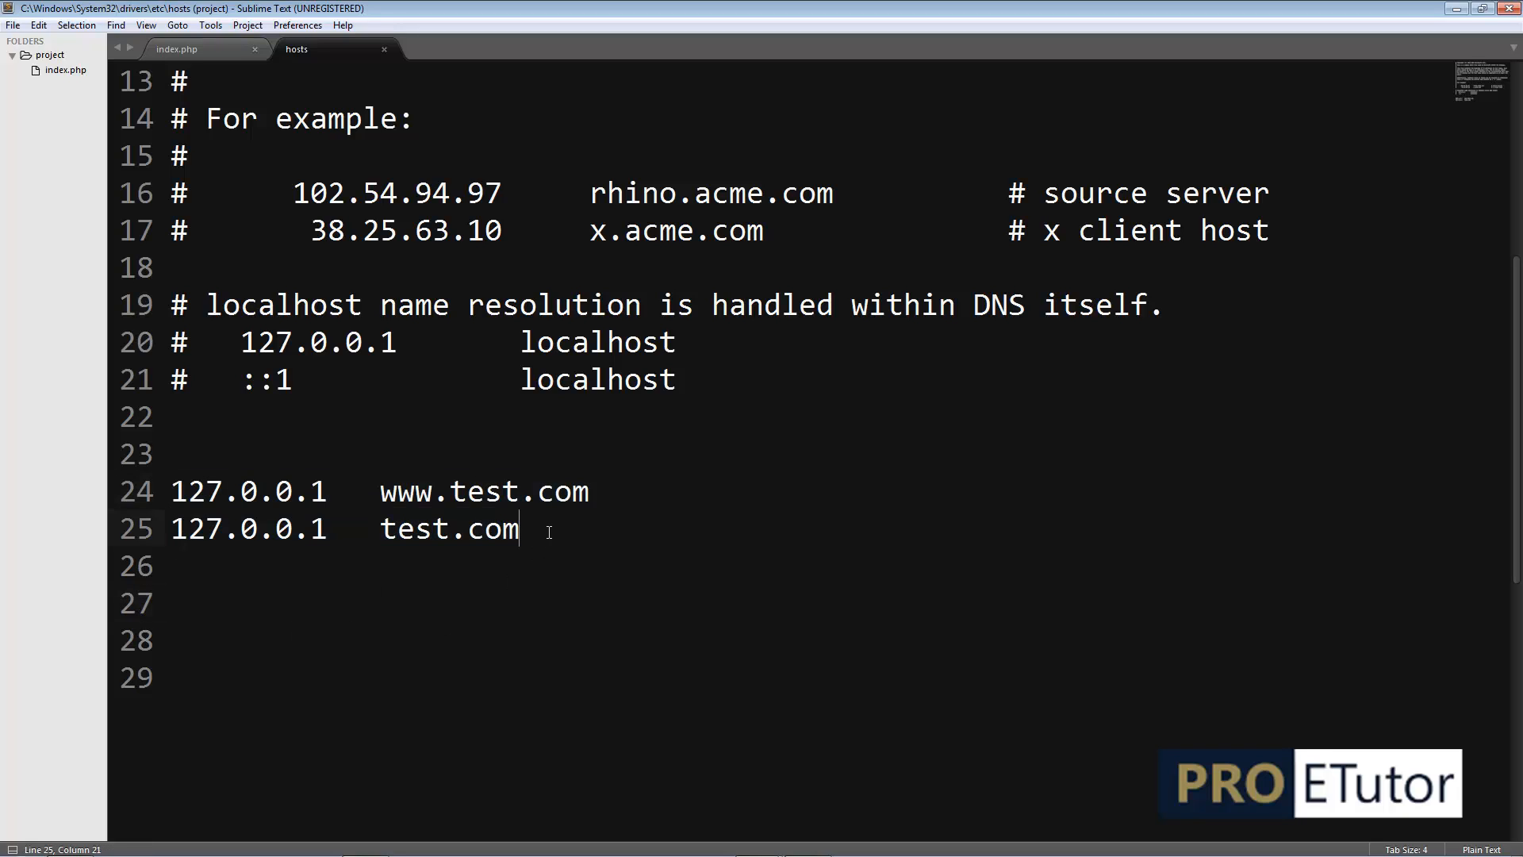
{"action": "left_click_drag", "start_coordinate": [531, 545], "coordinate": [169, 494]}
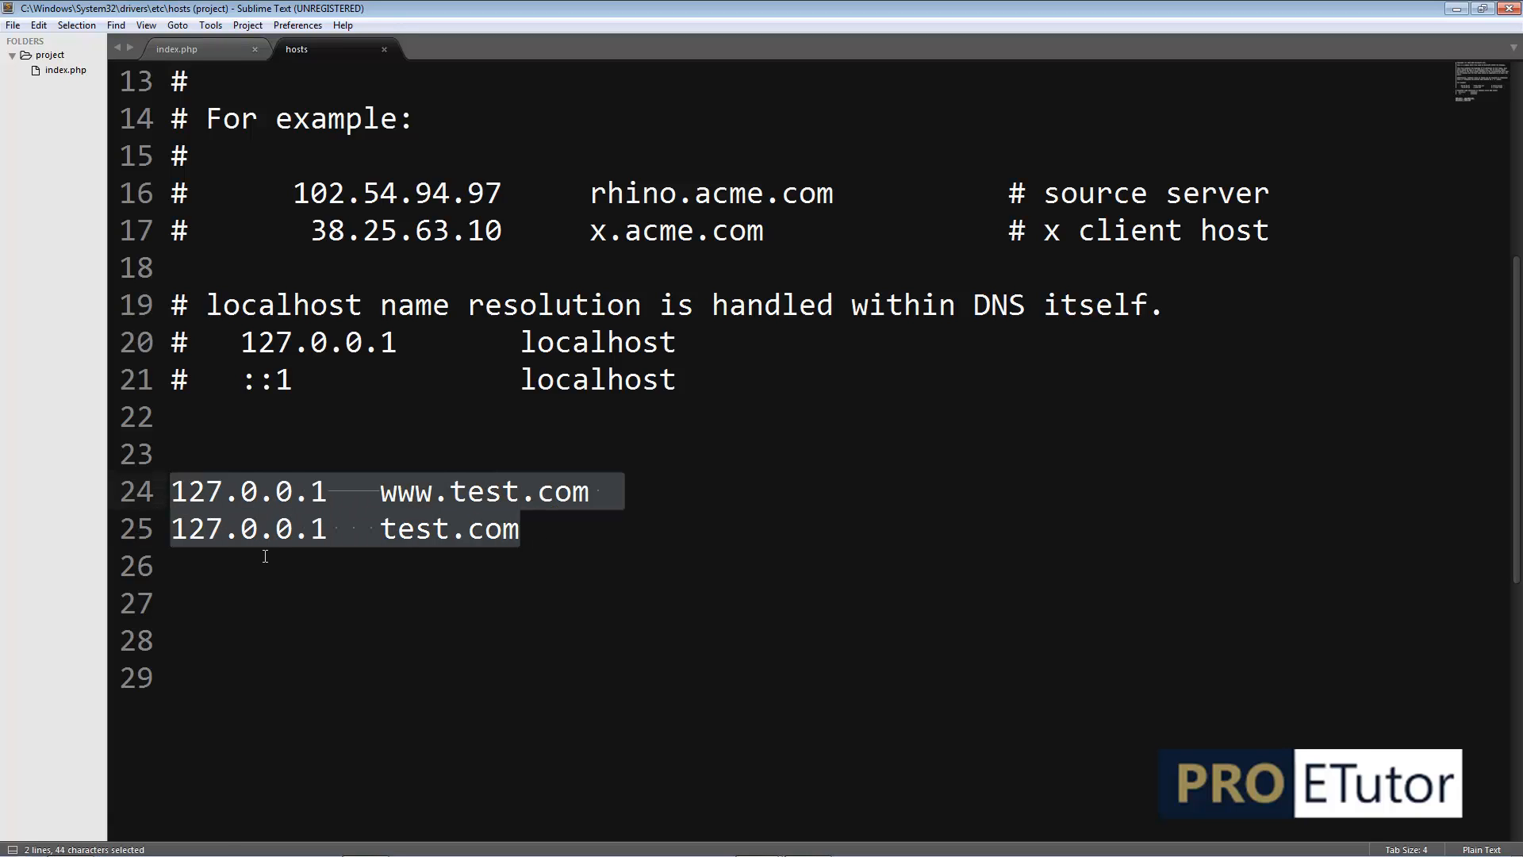
{"action": "key", "text": "ctrl+c"}
{"action": "left_click", "coordinate": [239, 626]}
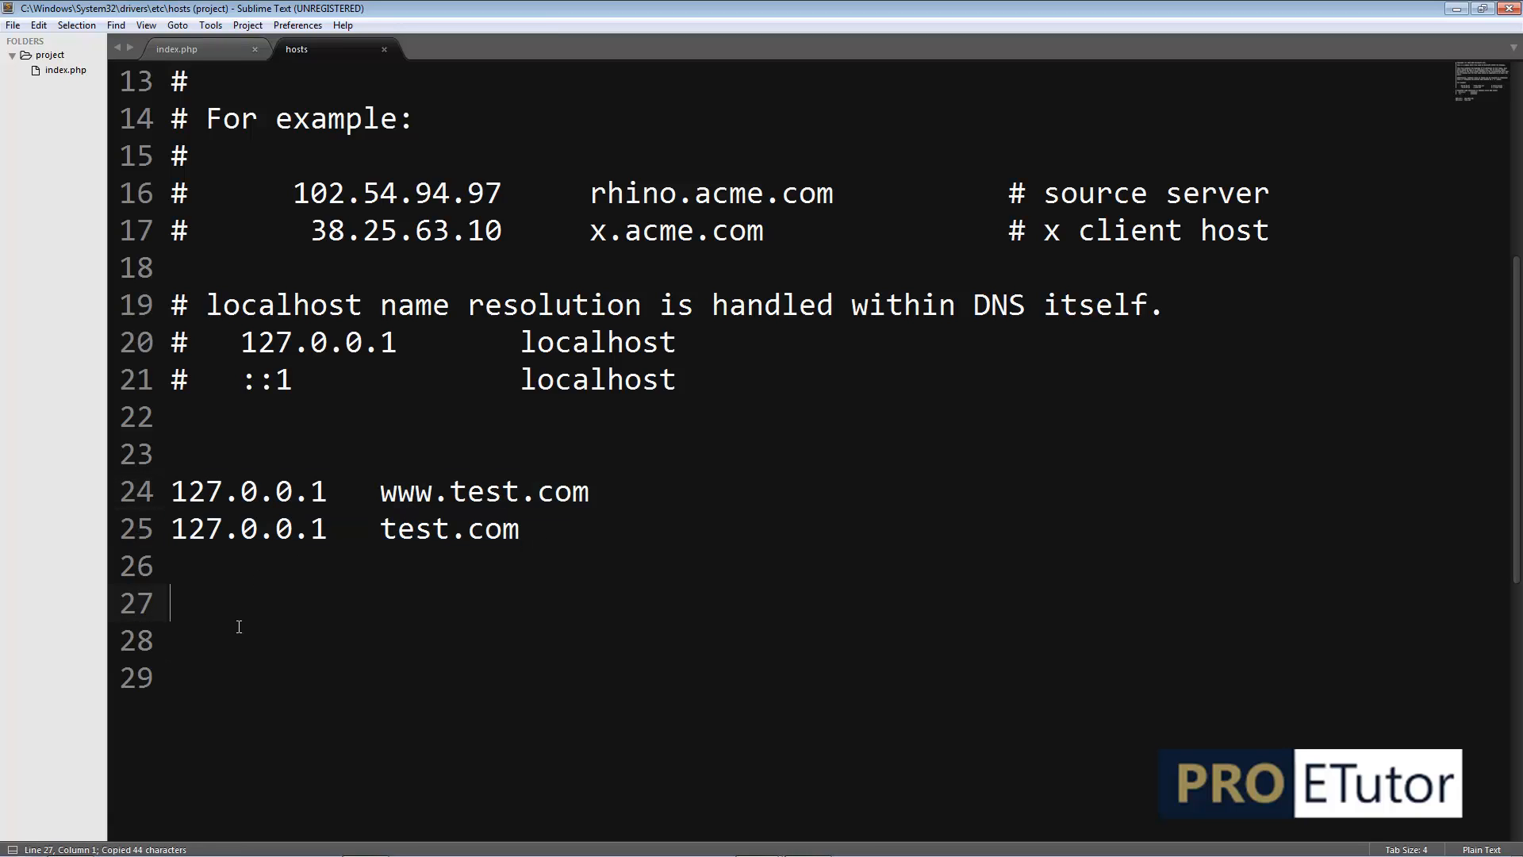
{"action": "key", "text": "ctrl+v"}
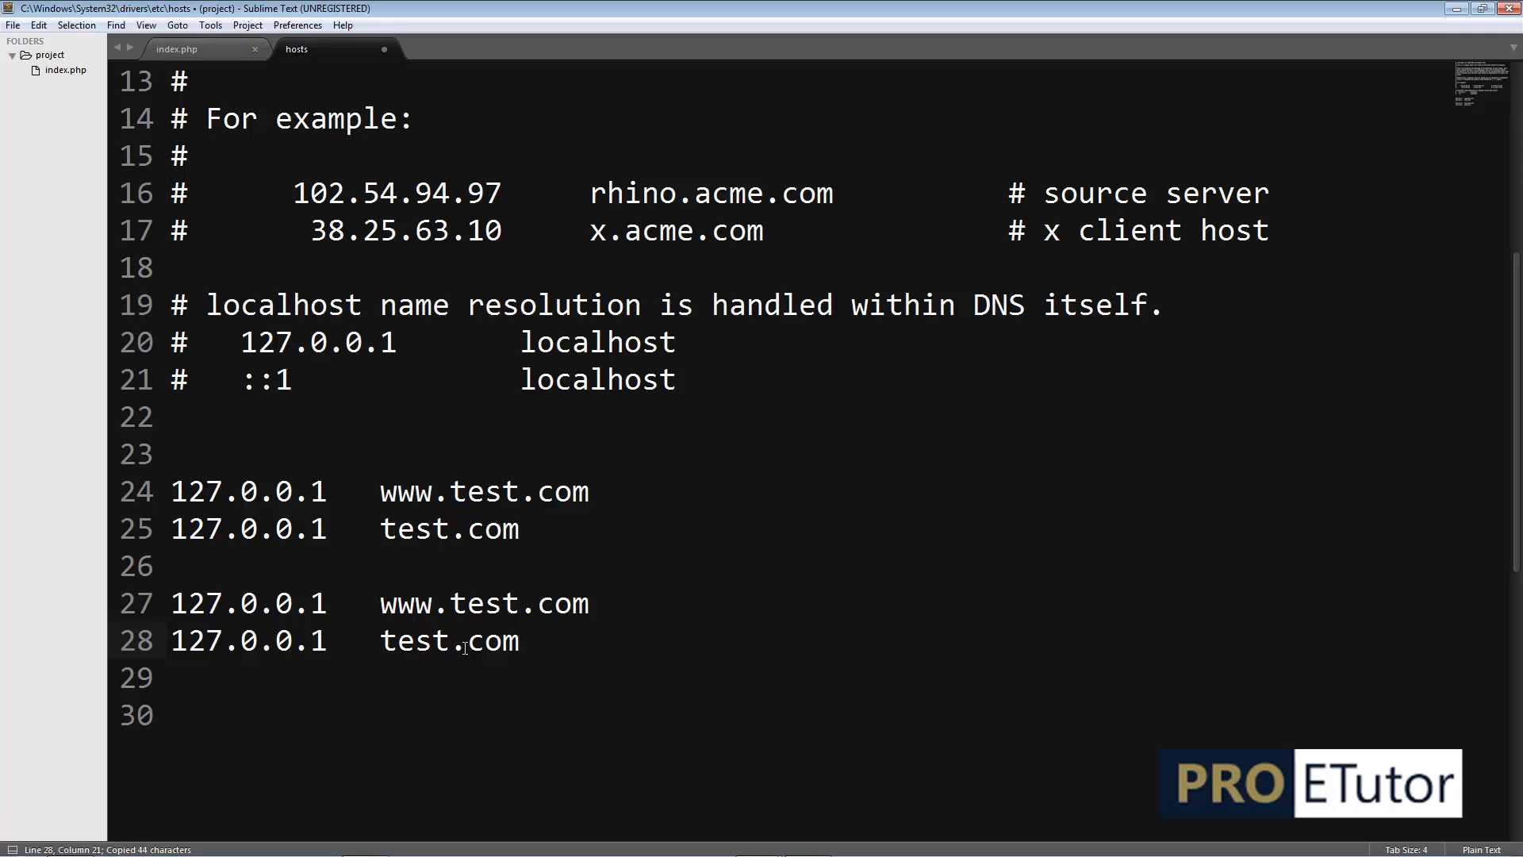
{"action": "left_click_drag", "start_coordinate": [449, 605], "coordinate": [514, 613]}
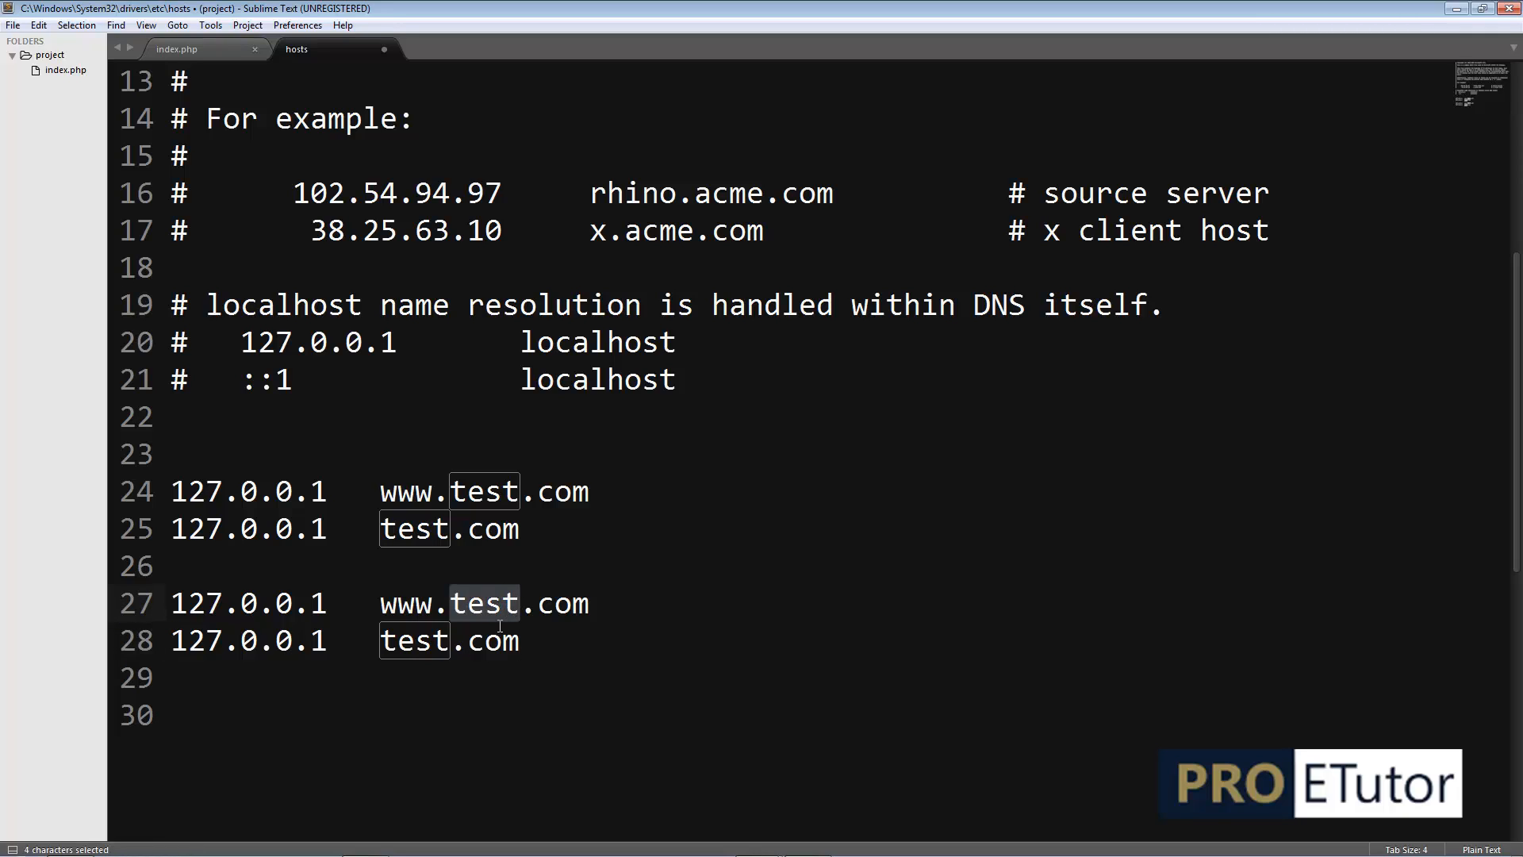
{"action": "type", "text": "abc"}
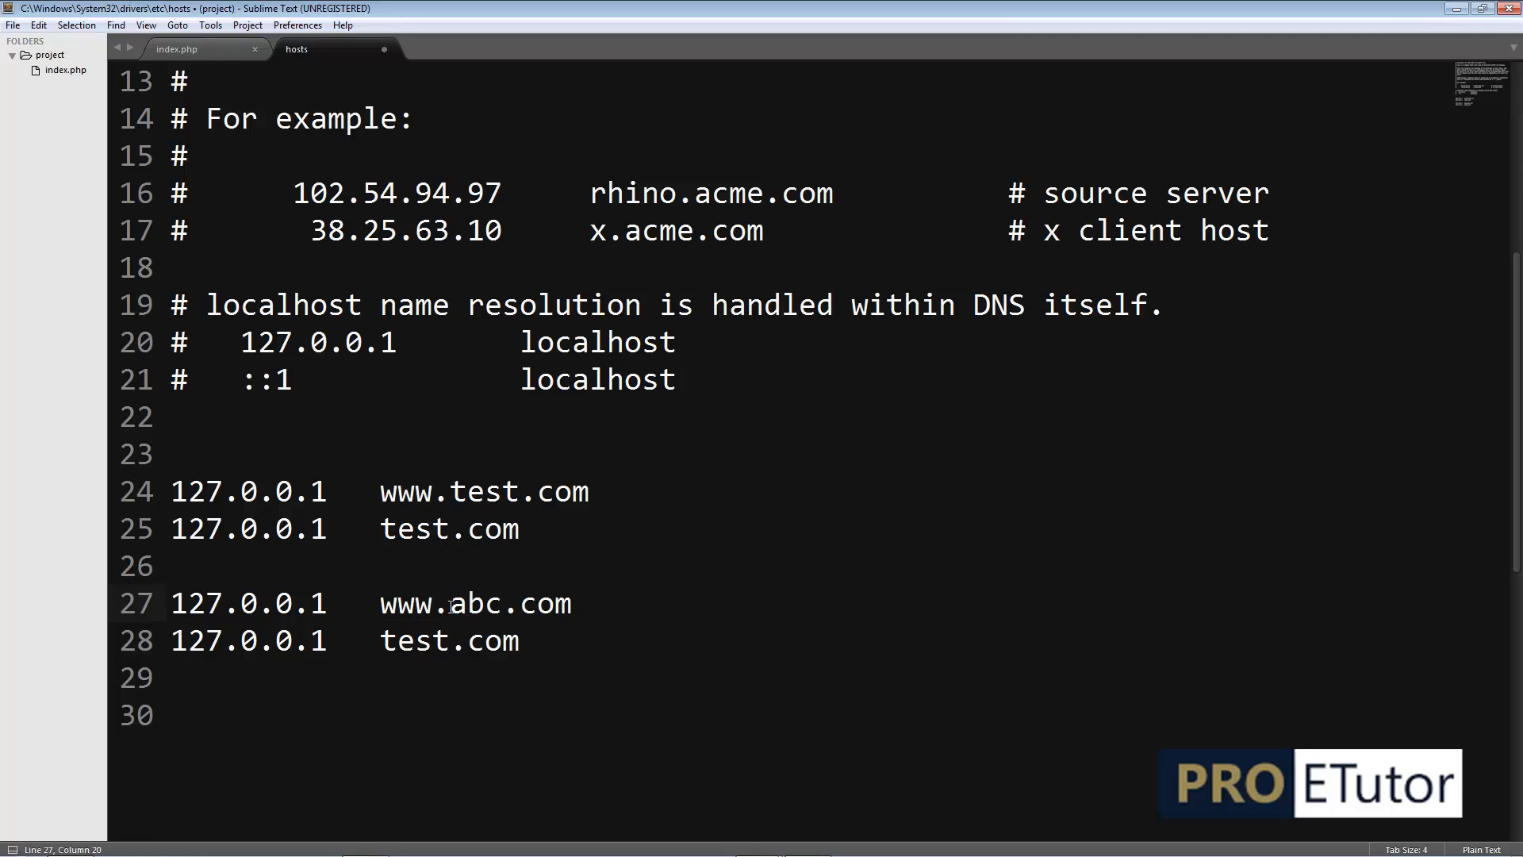
{"action": "left_click_drag", "start_coordinate": [451, 607], "coordinate": [503, 604]}
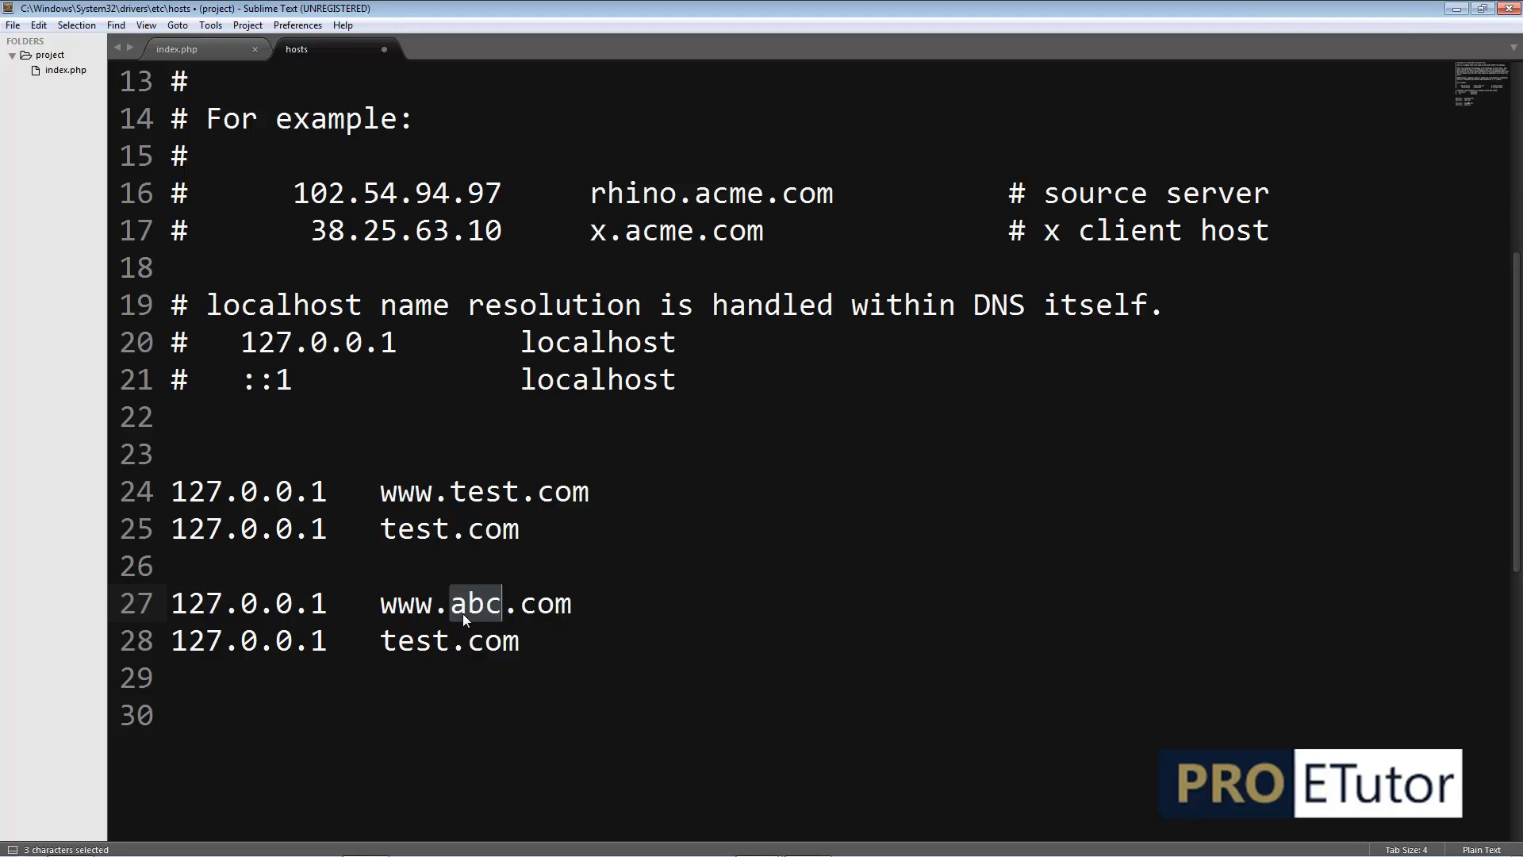
{"action": "left_click_drag", "start_coordinate": [450, 605], "coordinate": [501, 605]}
{"action": "left_click_drag", "start_coordinate": [381, 640], "coordinate": [501, 603]}
{"action": "type", "text": "abc"}
{"action": "left_click_drag", "start_coordinate": [381, 641], "coordinate": [502, 640]}
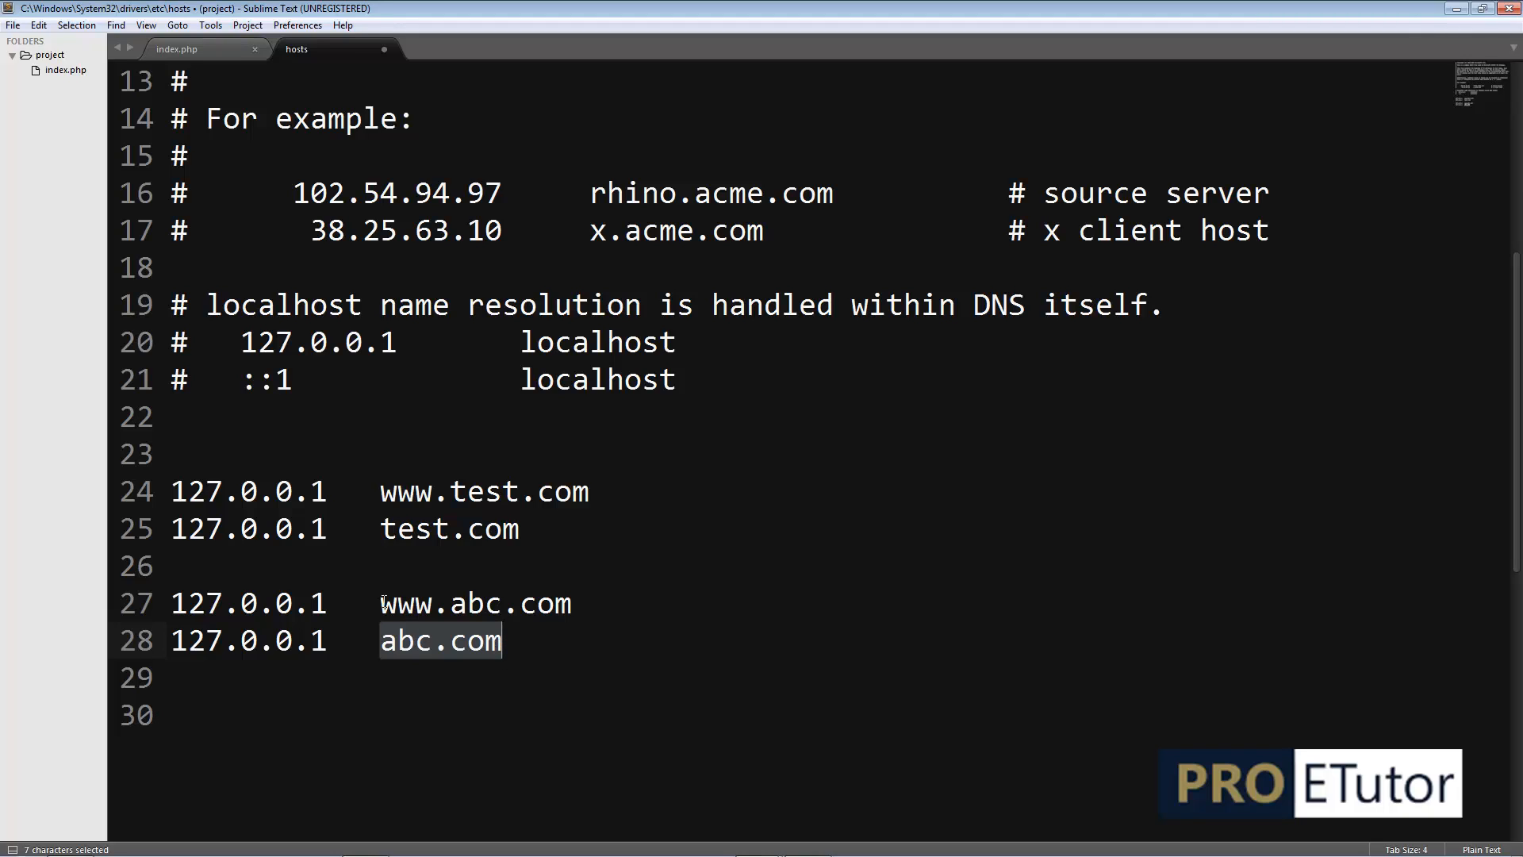
{"action": "left_click_drag", "start_coordinate": [381, 601], "coordinate": [556, 605]}
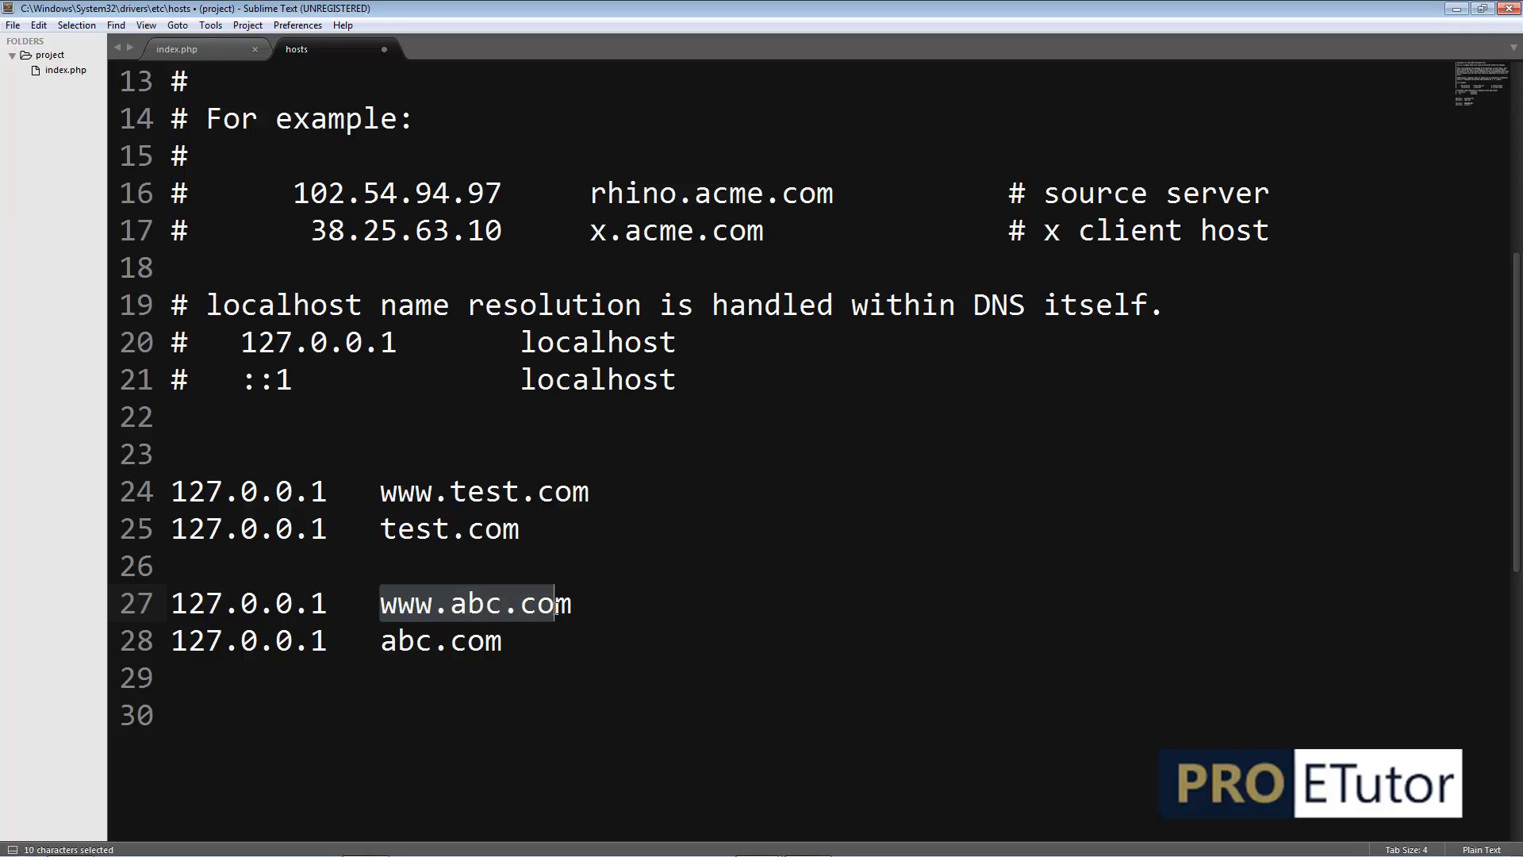
{"action": "left_click", "coordinate": [474, 644]}
{"action": "left_click_drag", "start_coordinate": [380, 603], "coordinate": [448, 607]}
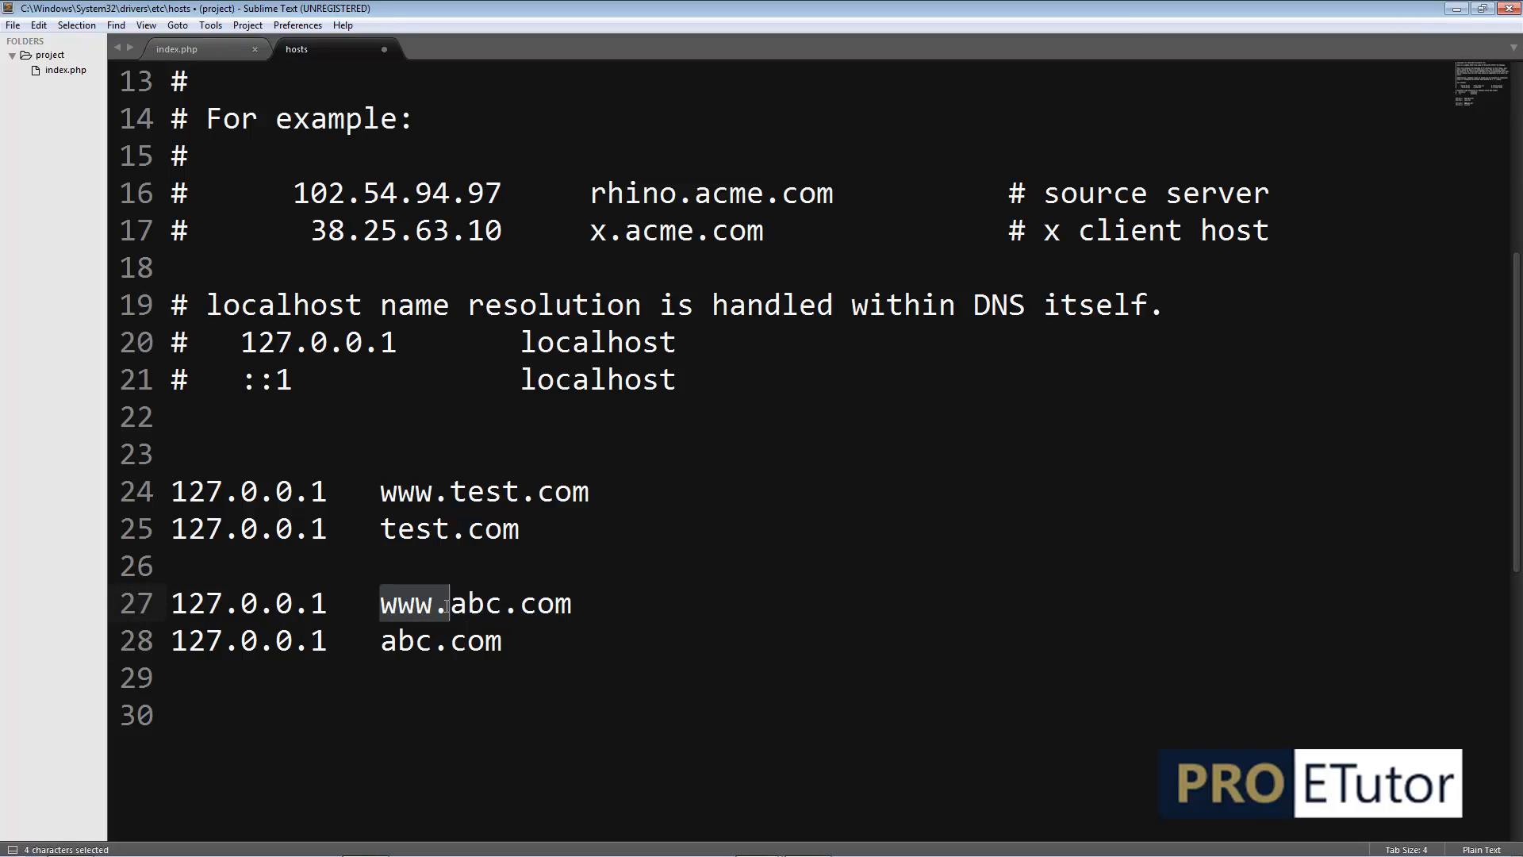
{"action": "left_click_drag", "start_coordinate": [380, 644], "coordinate": [502, 644]}
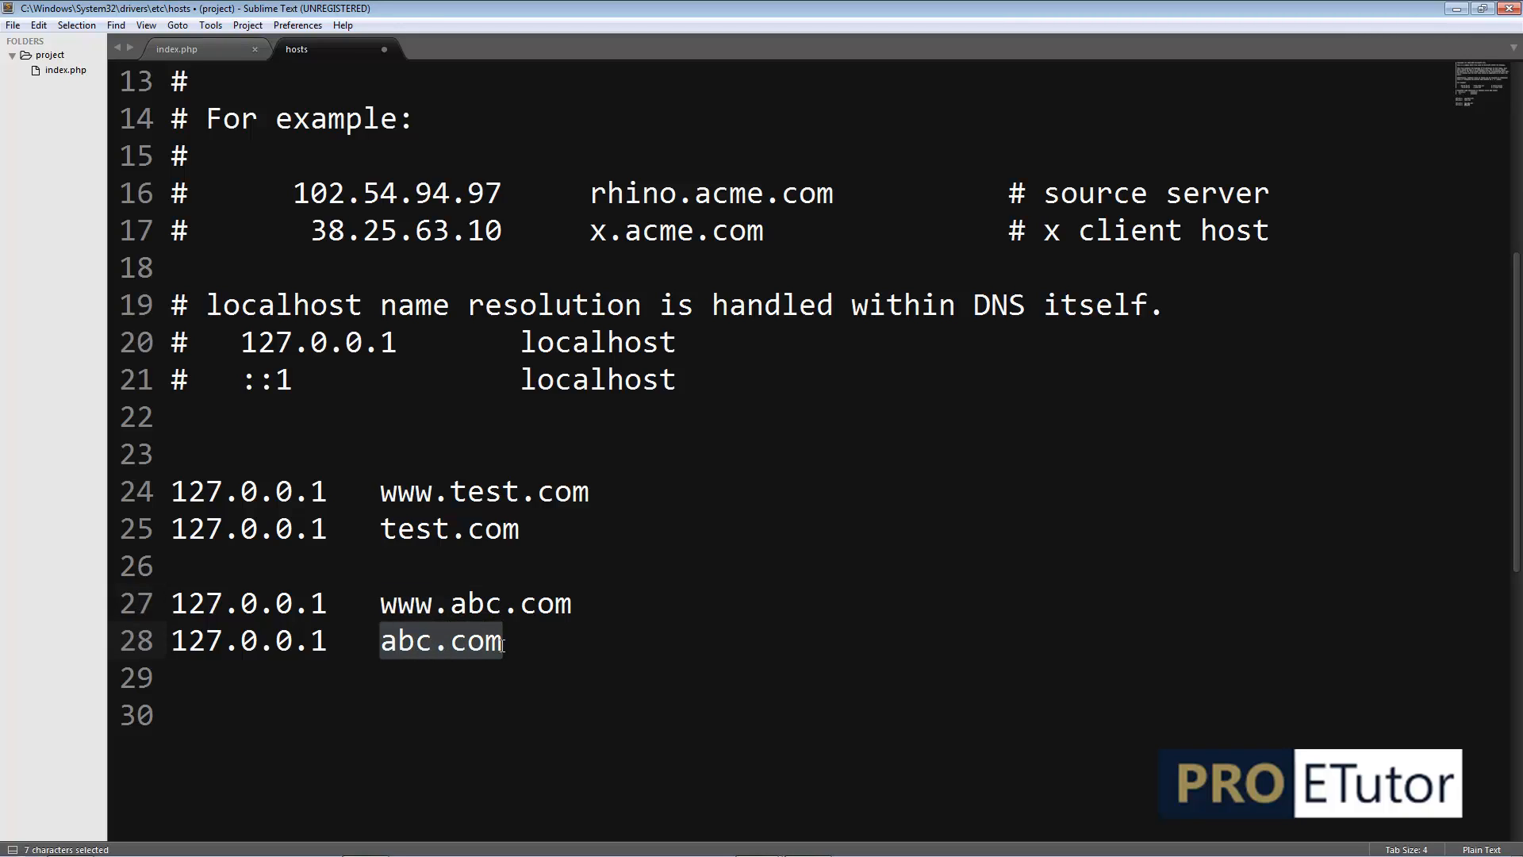
{"action": "left_click", "coordinate": [701, 534]}
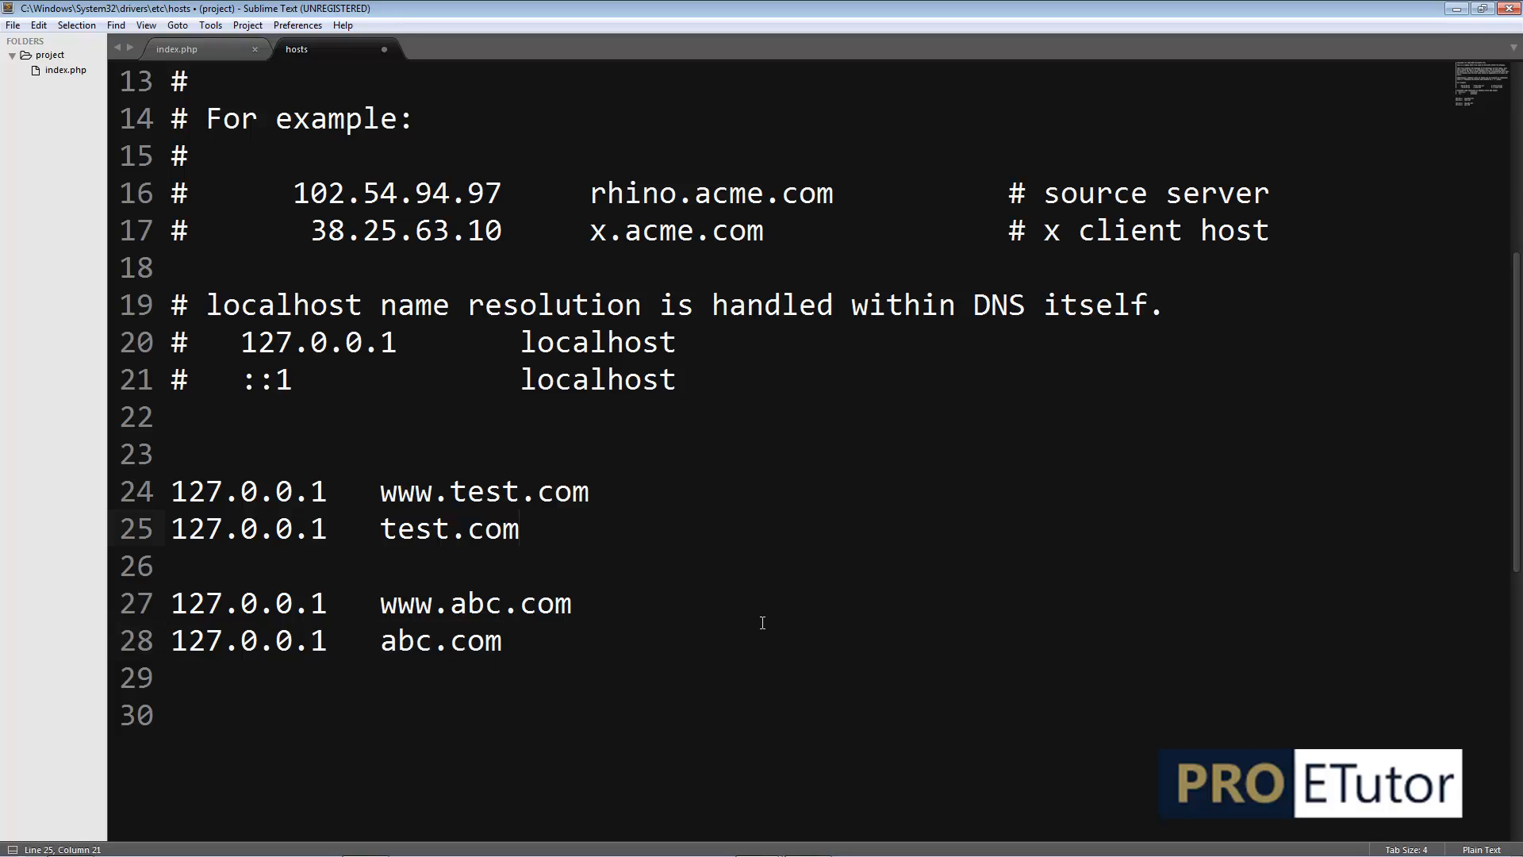
{"action": "key", "text": "ctrl+s"}
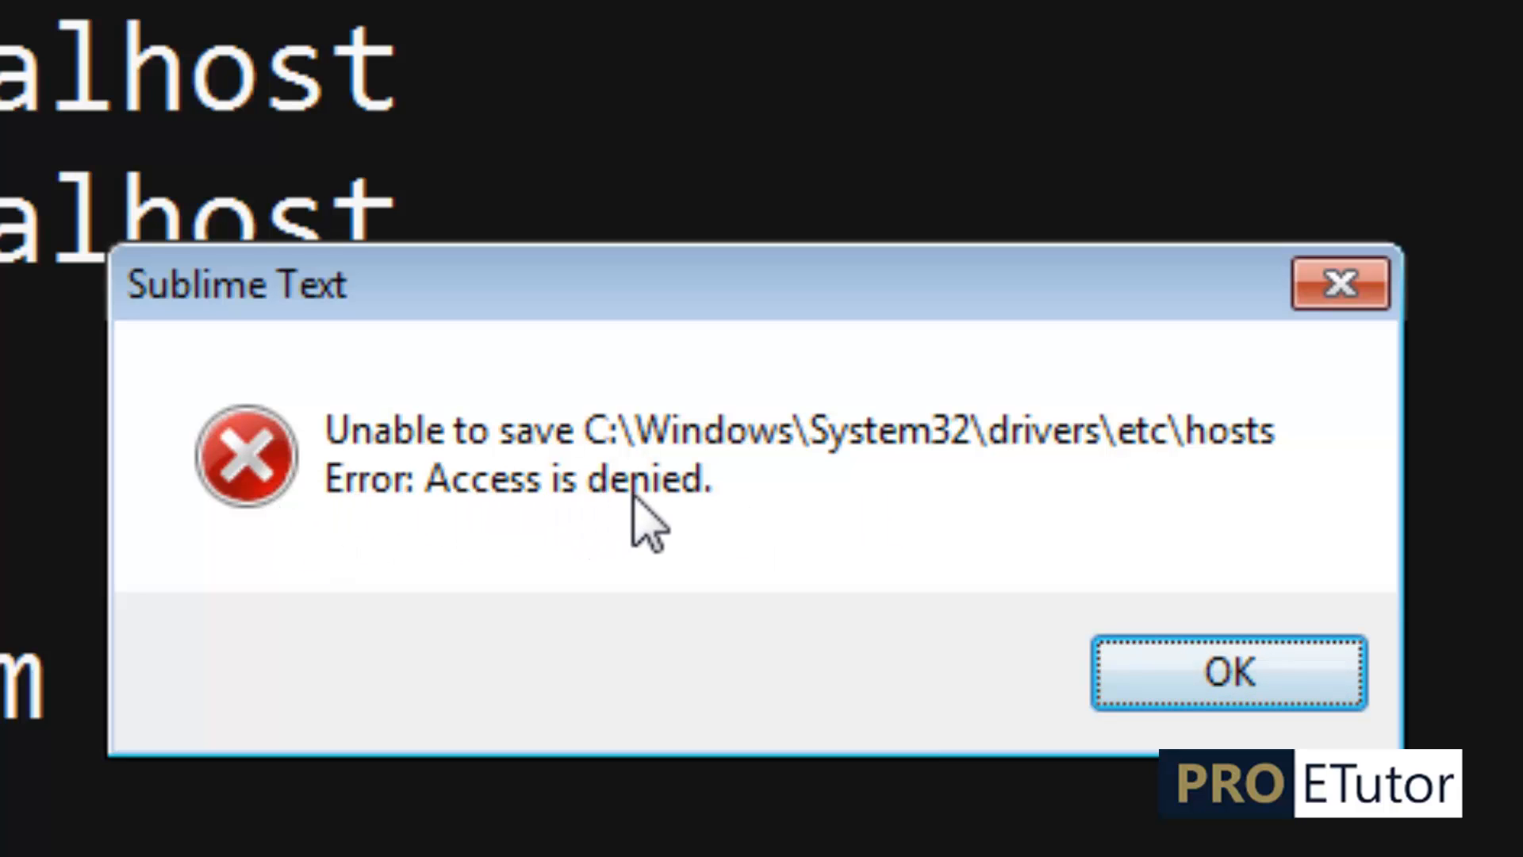
{"action": "left_click", "coordinate": [1162, 679]}
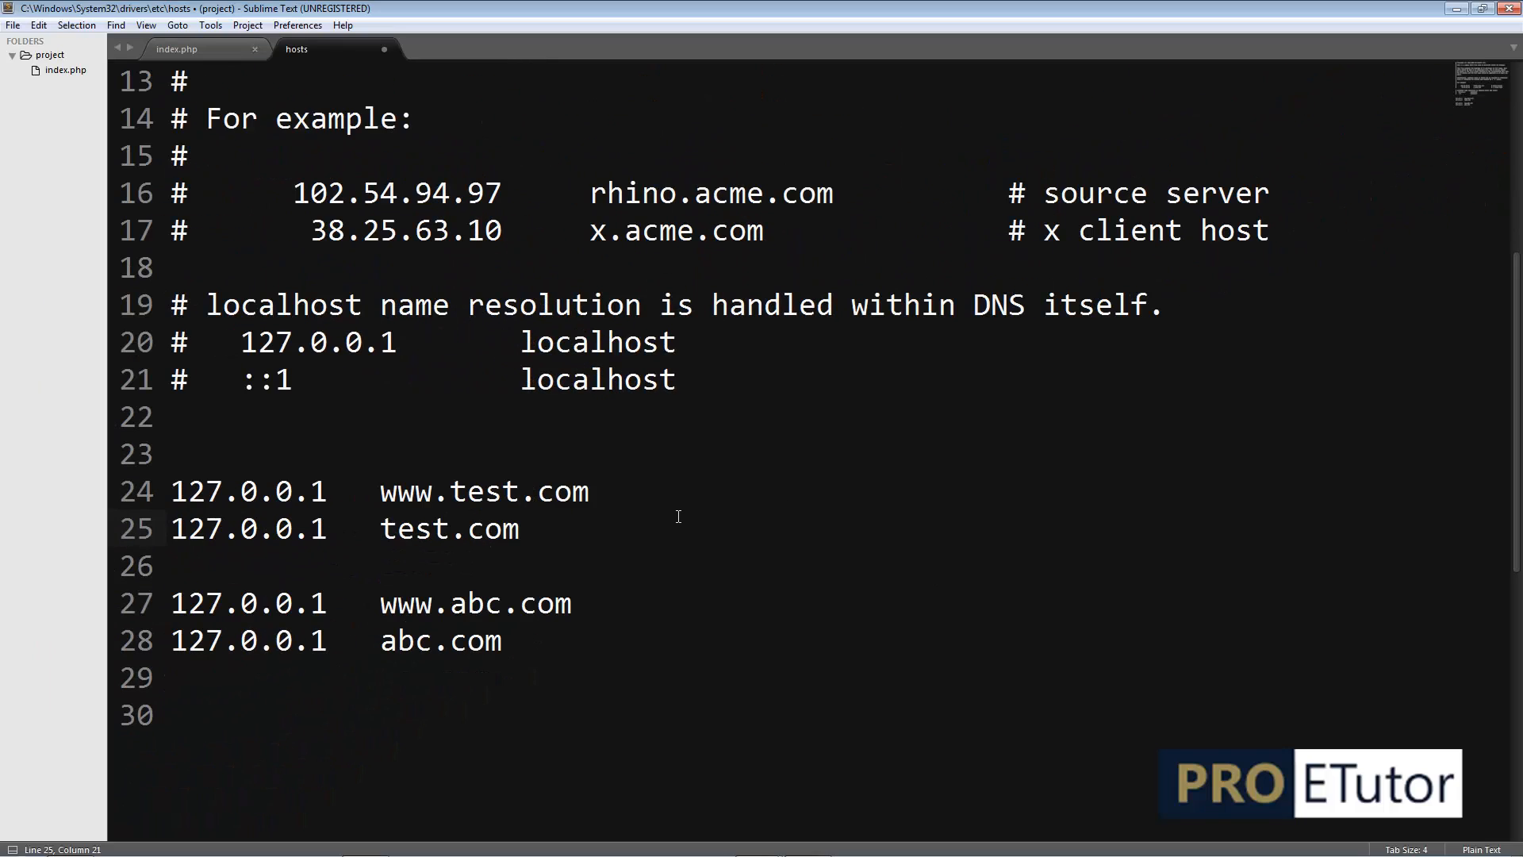
- Copy the two abc.com entries on lines 27 and 28 and open the hosts file from the etc folder in Notepad++
{"action": "left_click_drag", "start_coordinate": [542, 650], "coordinate": [171, 603]}
{"action": "key", "text": "ctrl+c"}
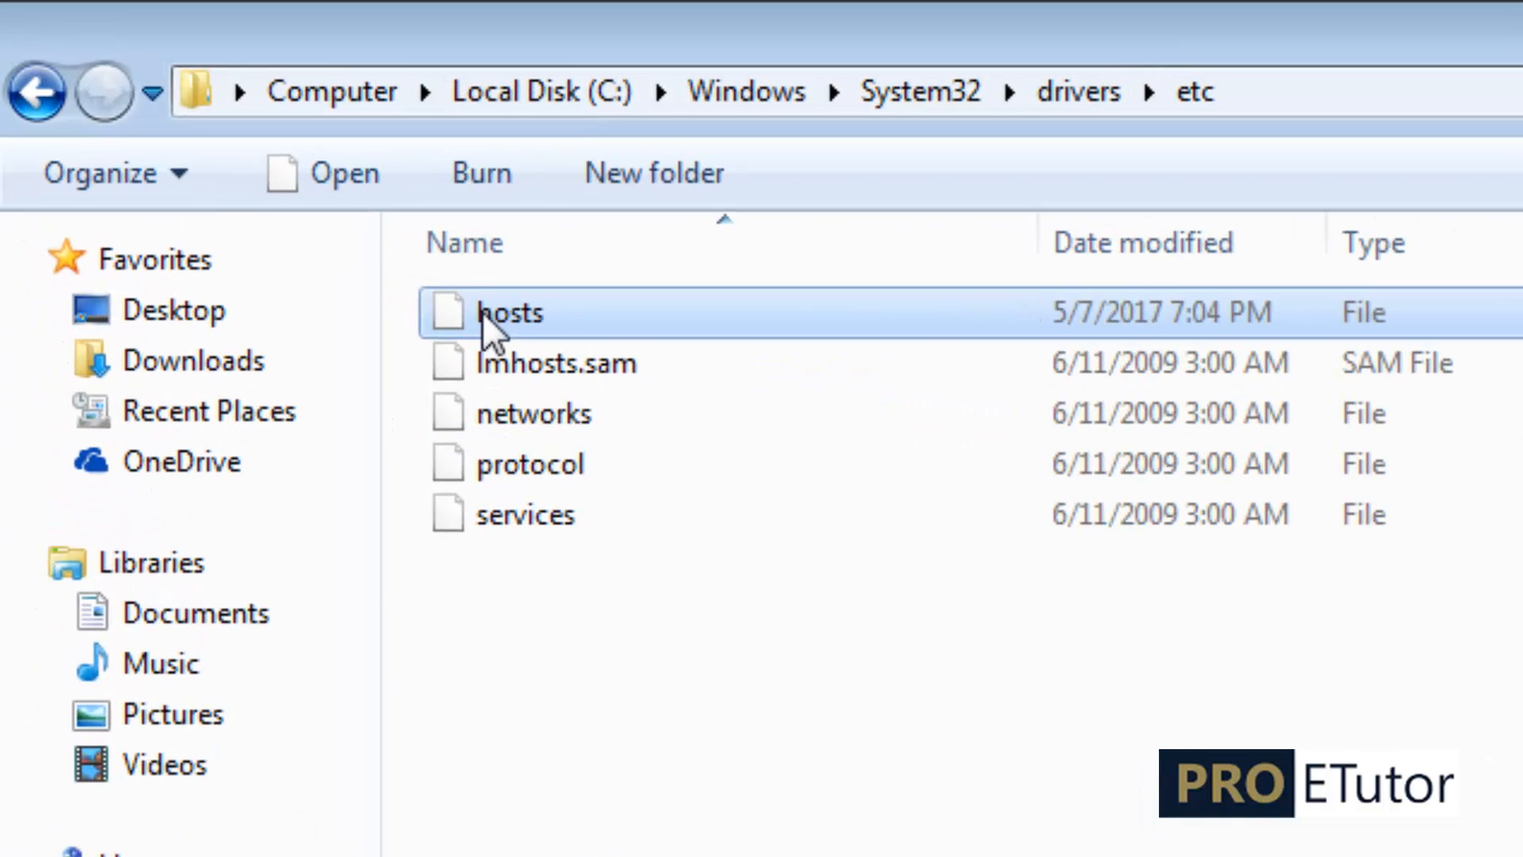
{"action": "right_click", "coordinate": [363, 234]}
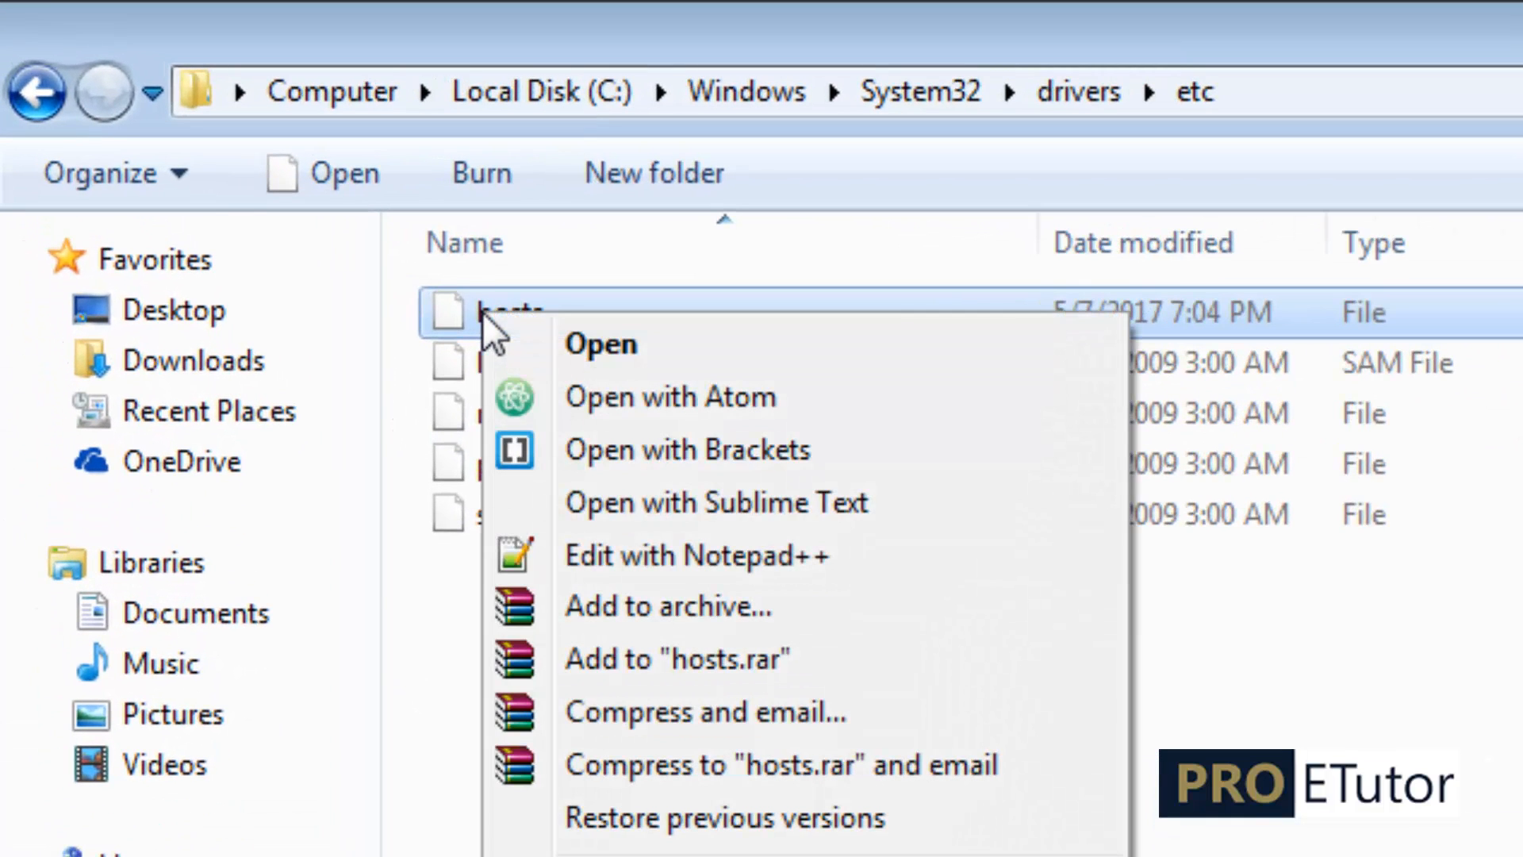
{"action": "left_click", "coordinate": [605, 549]}
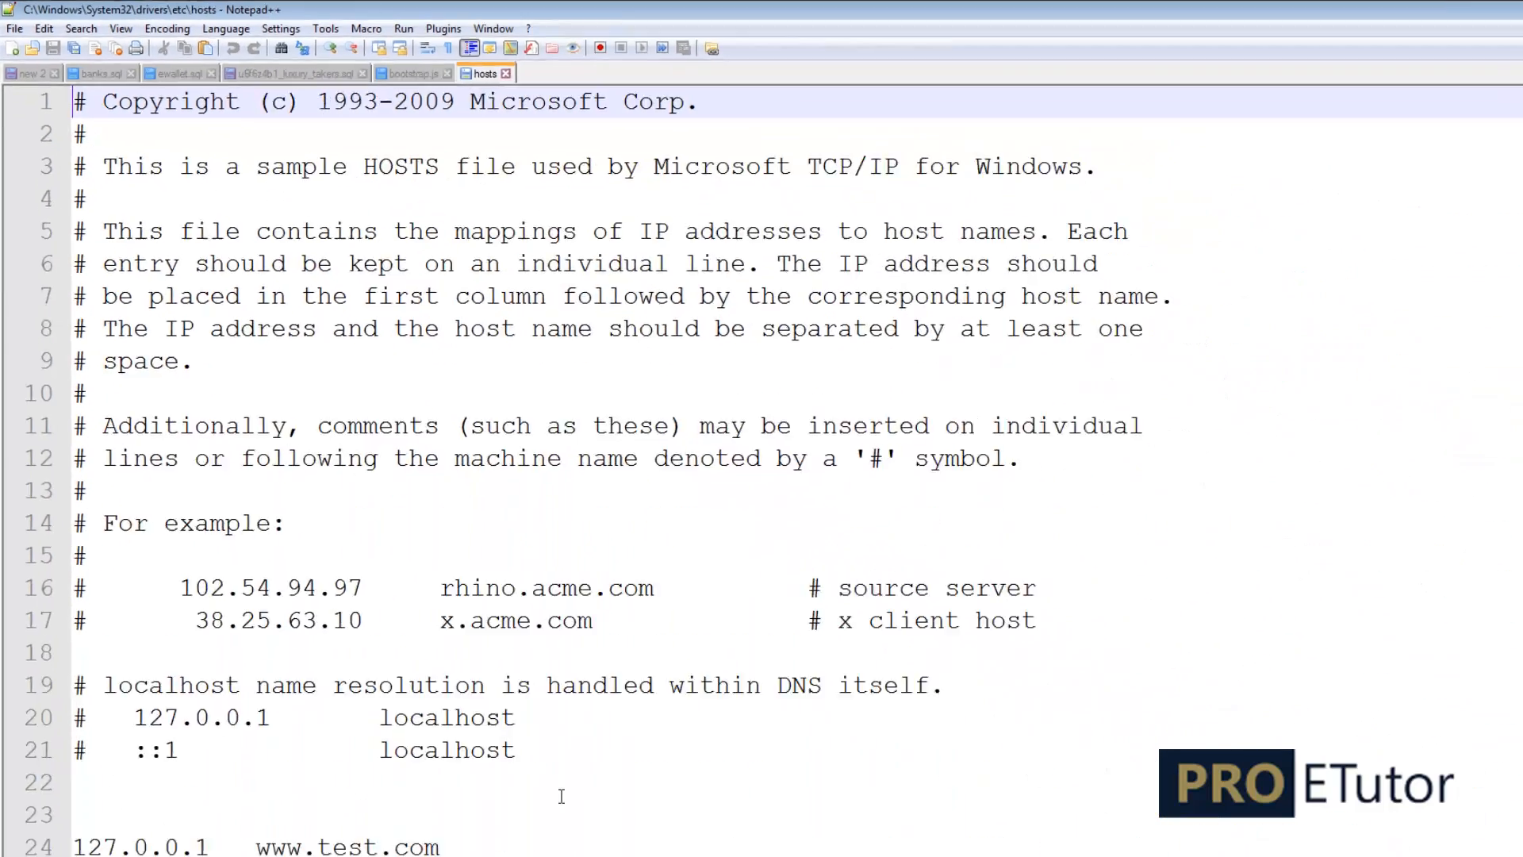
{"action": "scroll", "coordinate": [504, 628], "scroll_direction": "down", "scroll_amount": 1}
{"action": "left_click", "coordinate": [91, 752]}
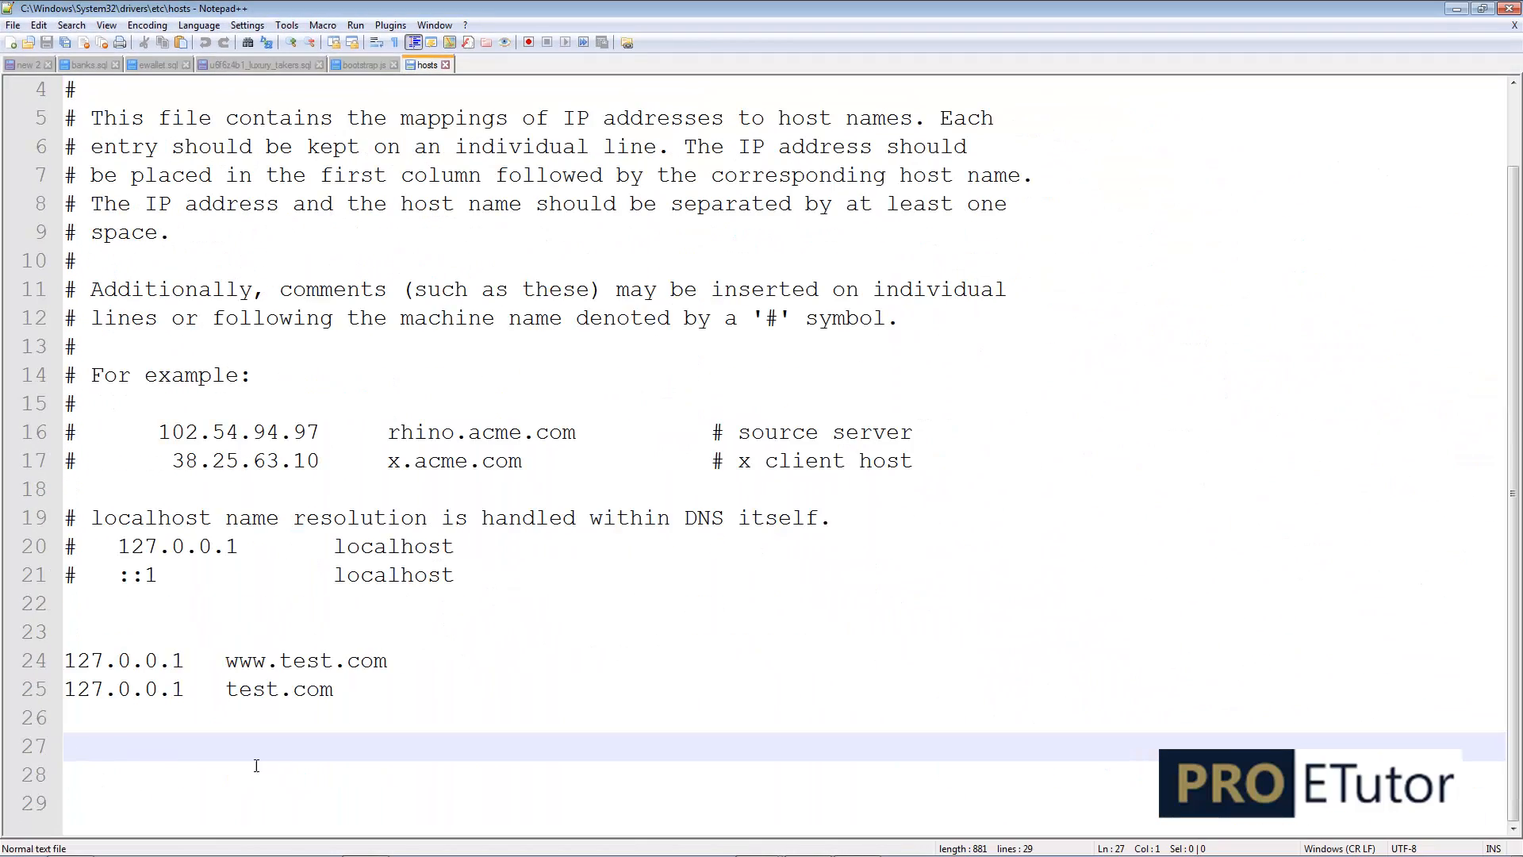
{"action": "key", "text": "ctrl+v"}
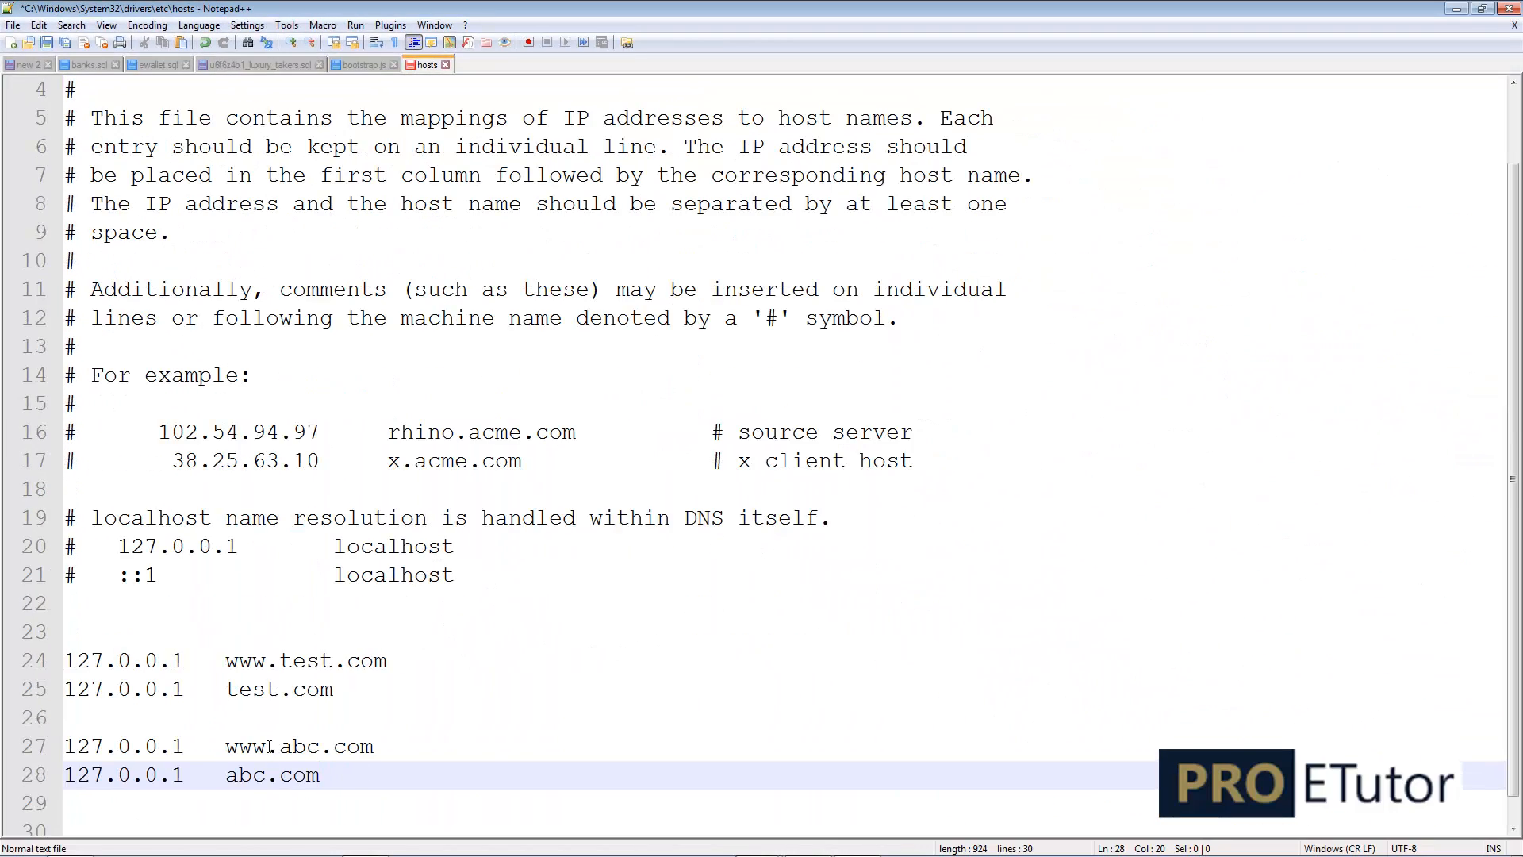
{"action": "double_click", "coordinate": [295, 747]}
{"action": "left_click_drag", "start_coordinate": [322, 775], "coordinate": [66, 757]}
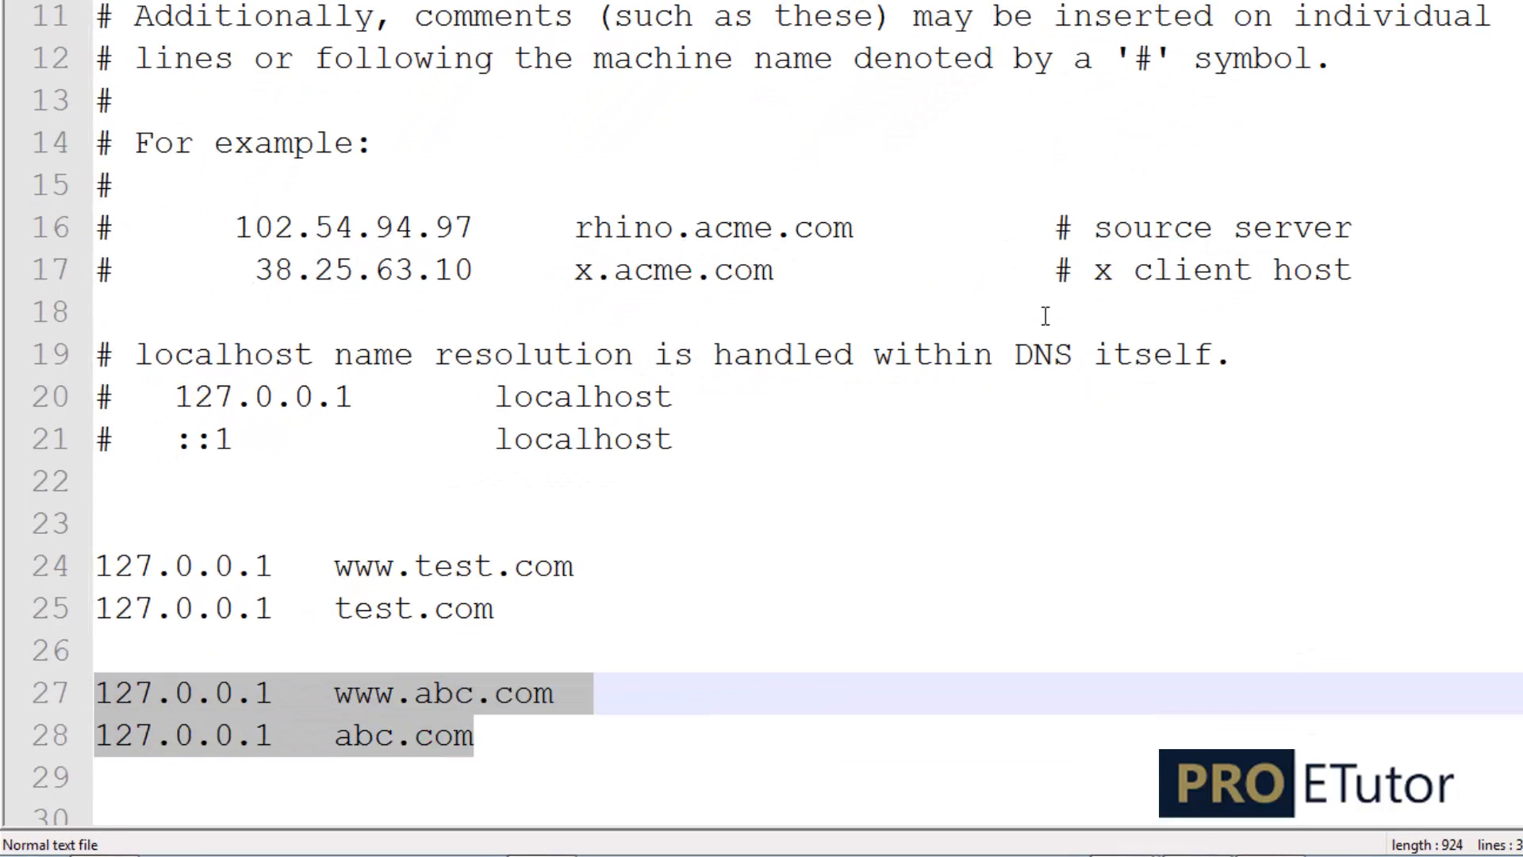
- Relaunch Notepad++ in Administrator mode and save the hosts file with the new abc.com entries
{"action": "key", "text": "ctrl+s"}
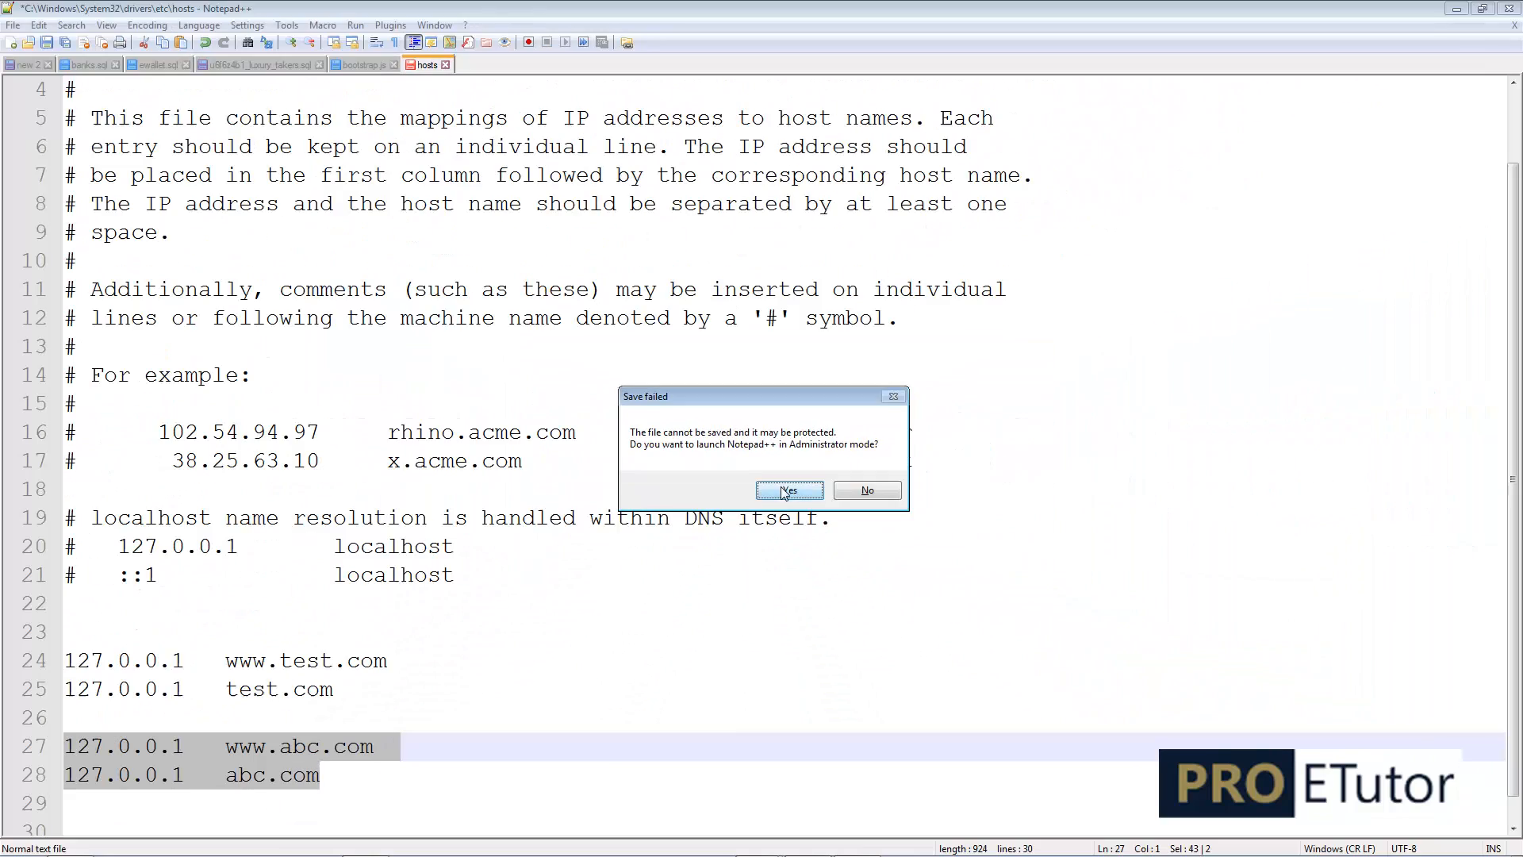
{"action": "left_click", "coordinate": [786, 492]}
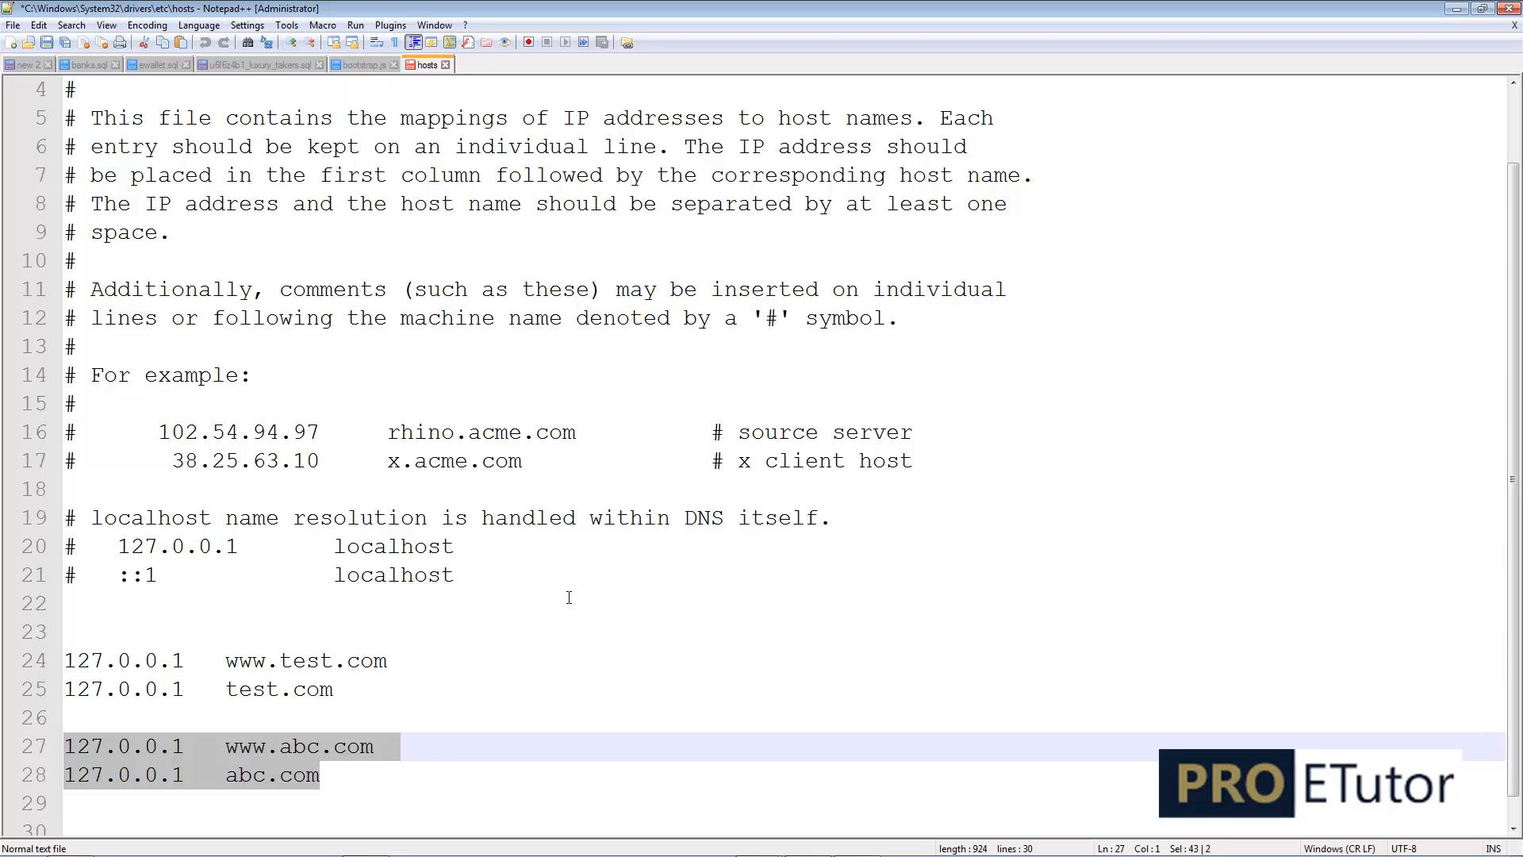
{"action": "left_click", "coordinate": [408, 750]}
{"action": "key", "text": "ctrl+s"}
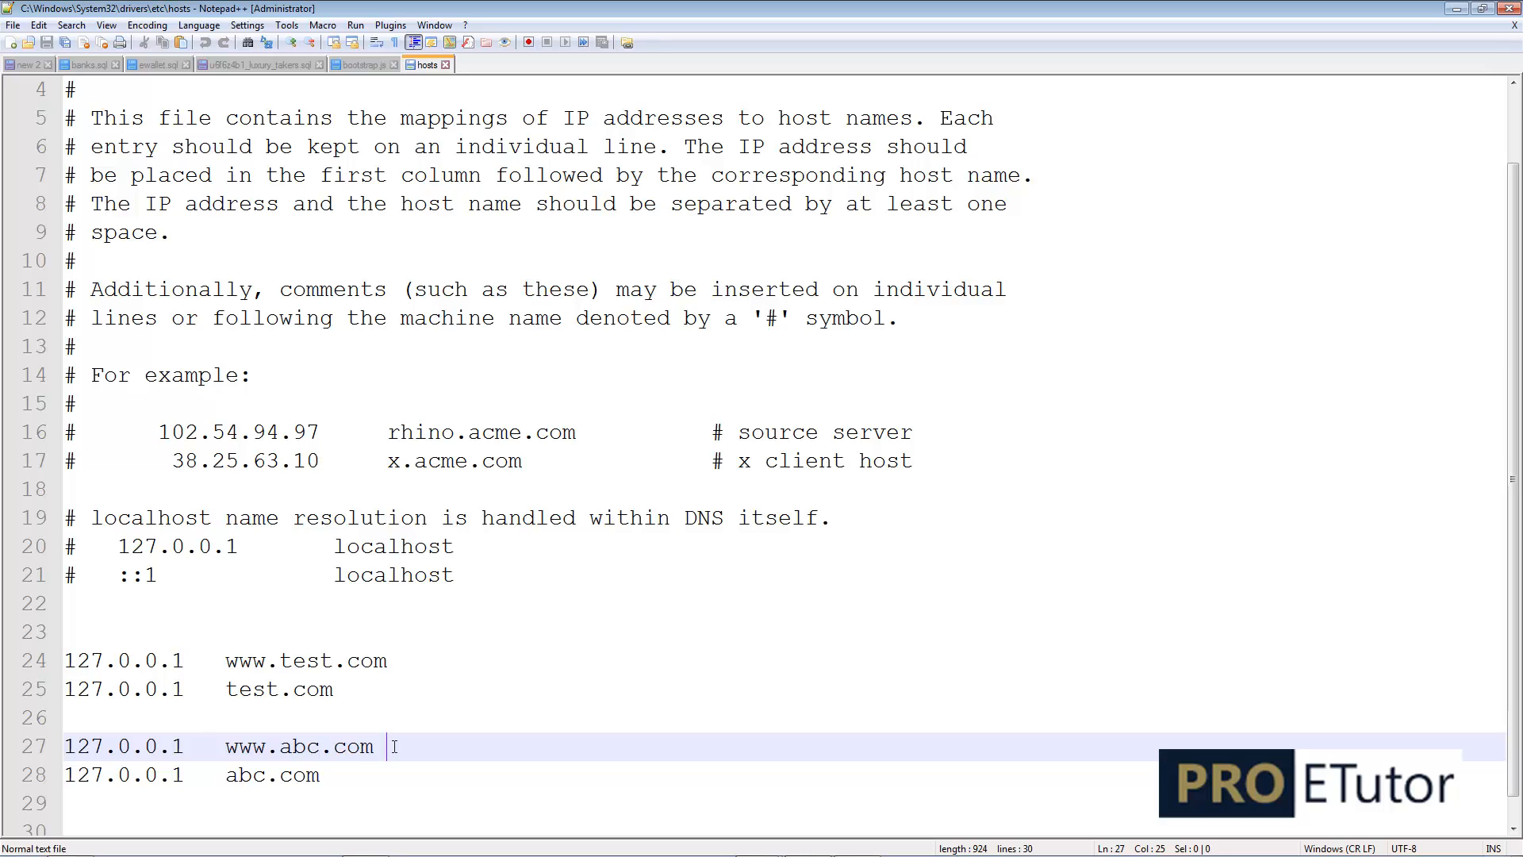
- Minimize the Notepad++ and etc folder windows and bring up the XAMPP Control Panel
{"action": "left_click", "coordinate": [1456, 8]}
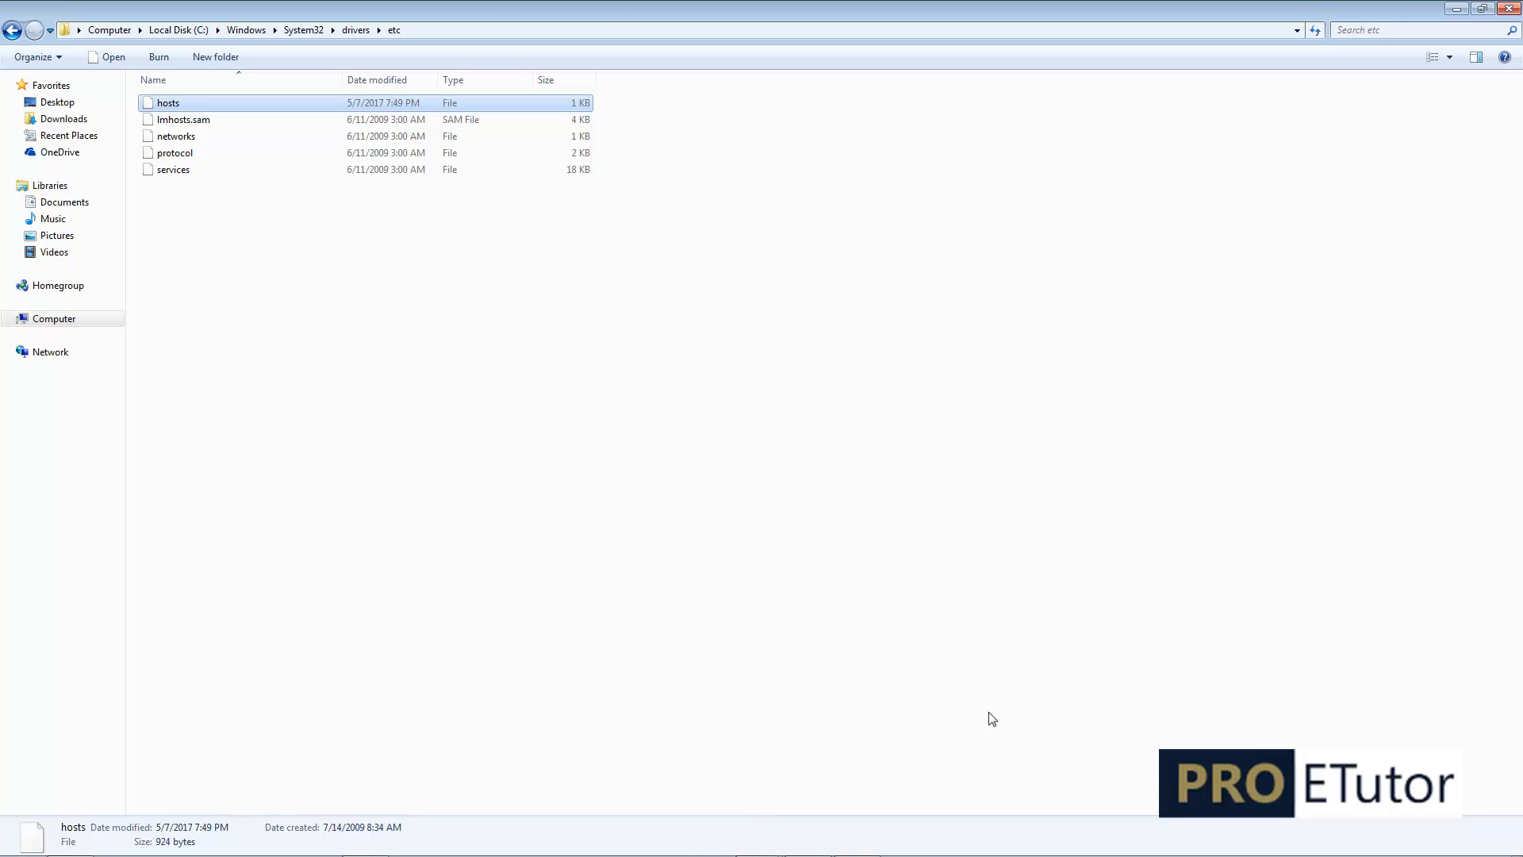
{"action": "left_click", "coordinate": [1456, 9]}
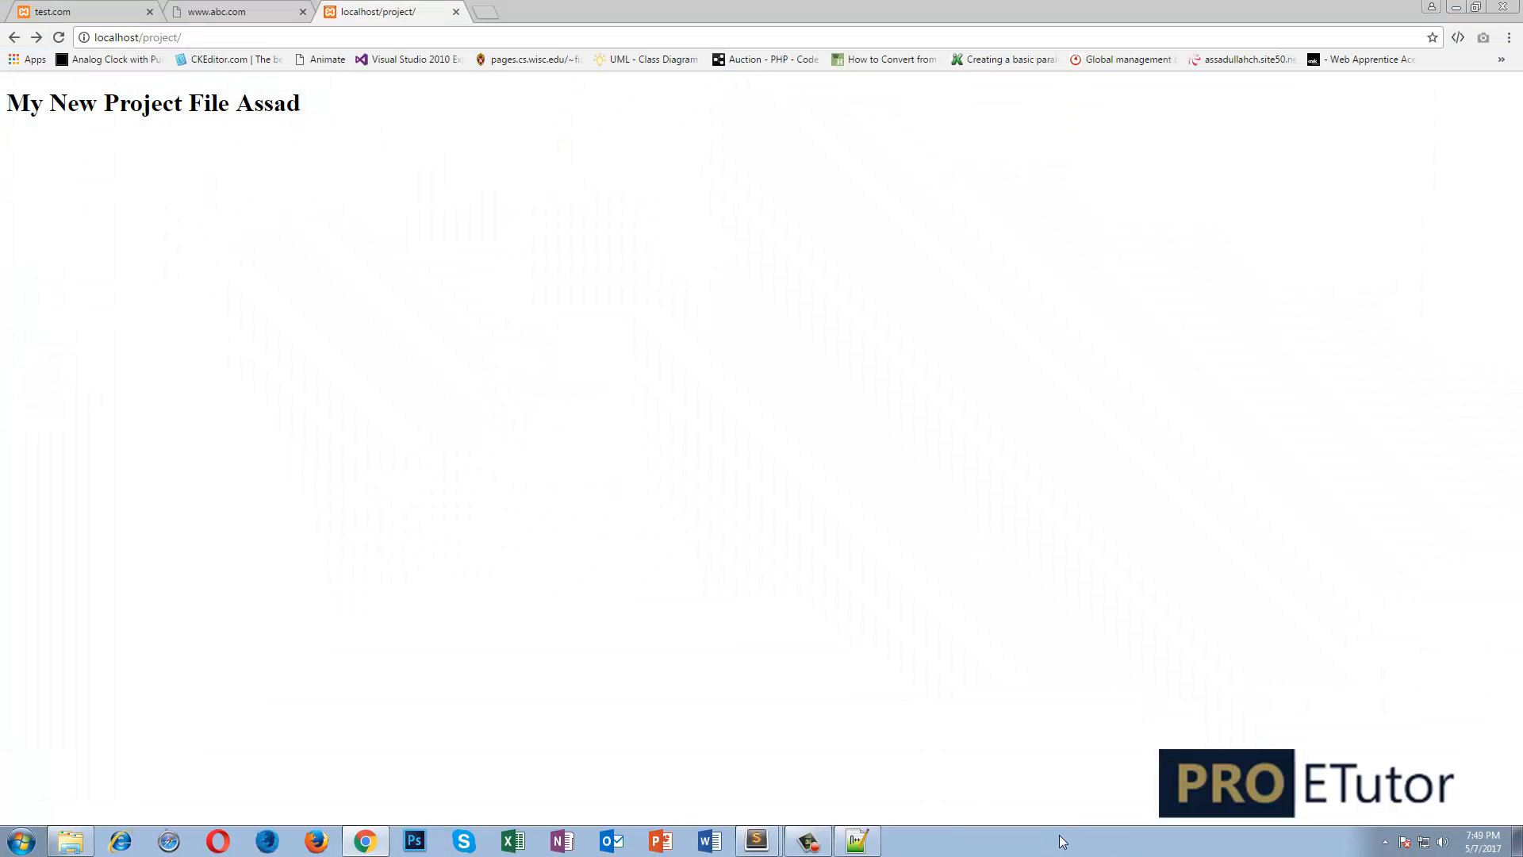
{"action": "left_click", "coordinate": [1061, 839]}
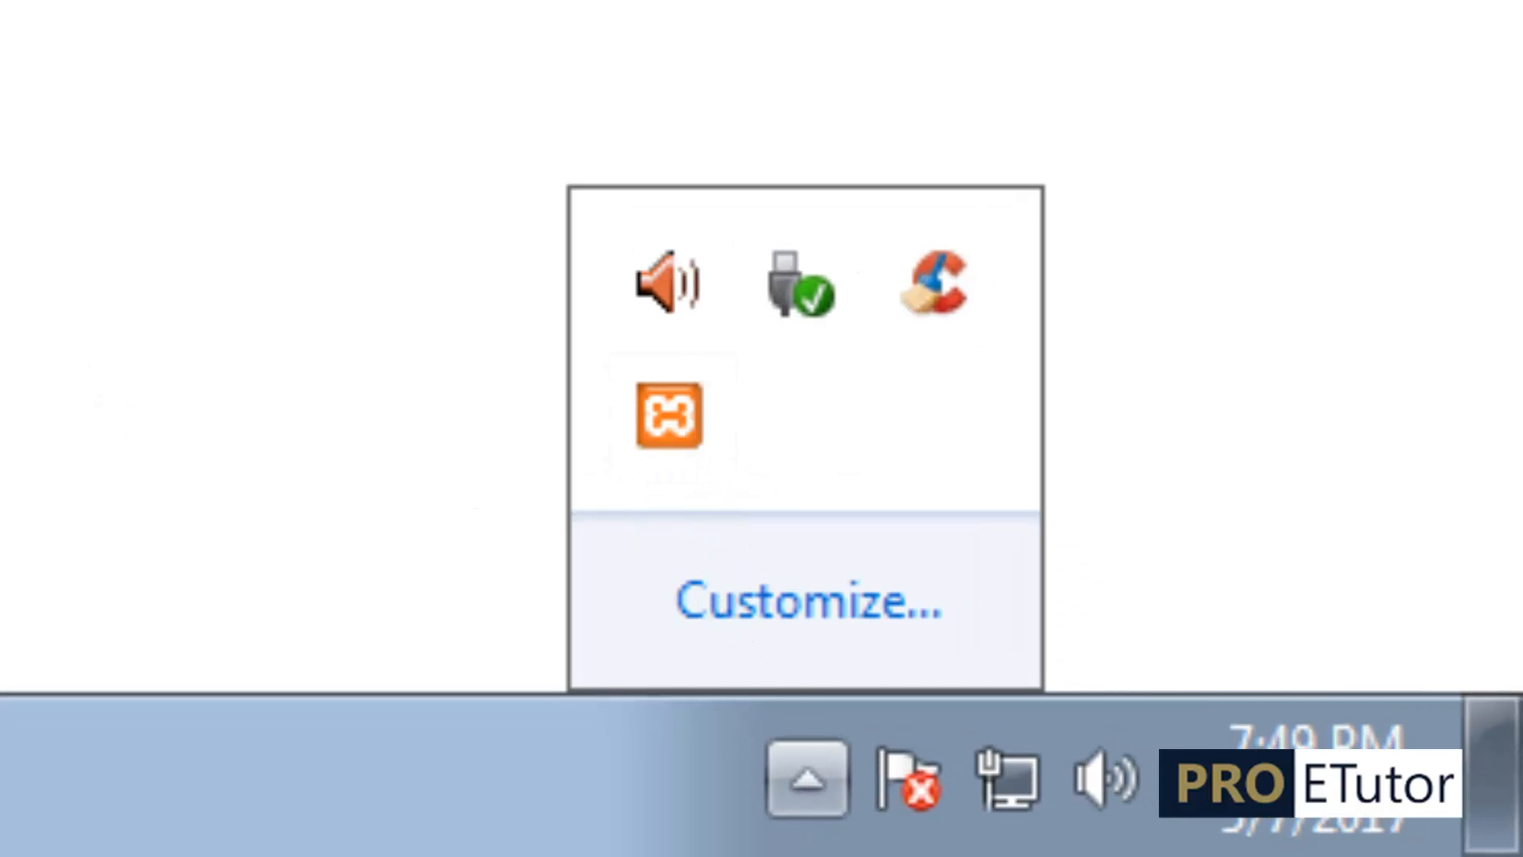
{"action": "left_click", "coordinate": [669, 414]}
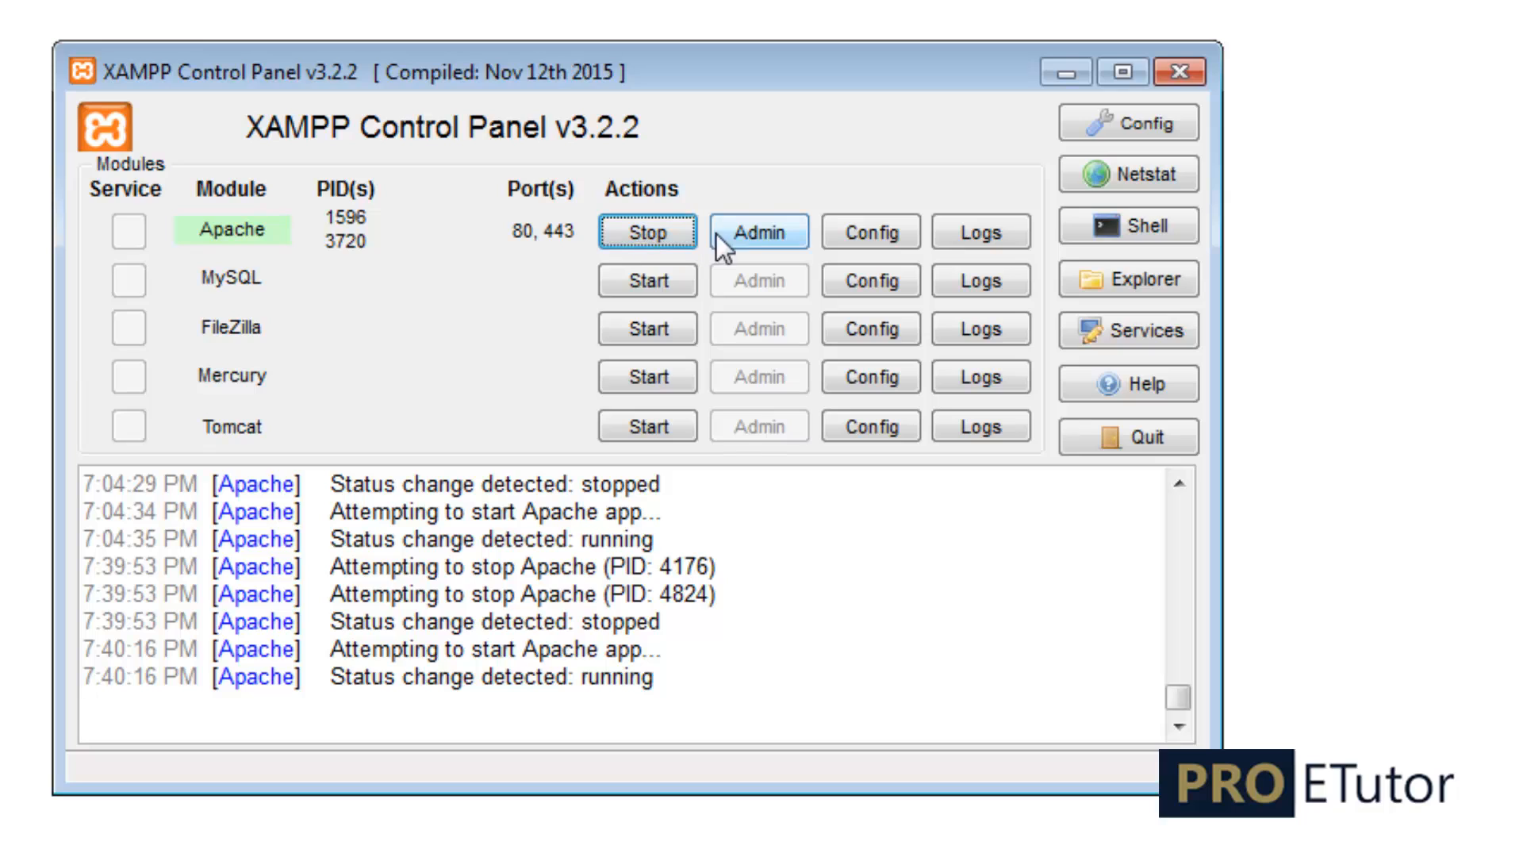
- Browse the Apache folder from its XAMPP configuration options and open the conf\extra subfolder
{"action": "left_click", "coordinate": [887, 235]}
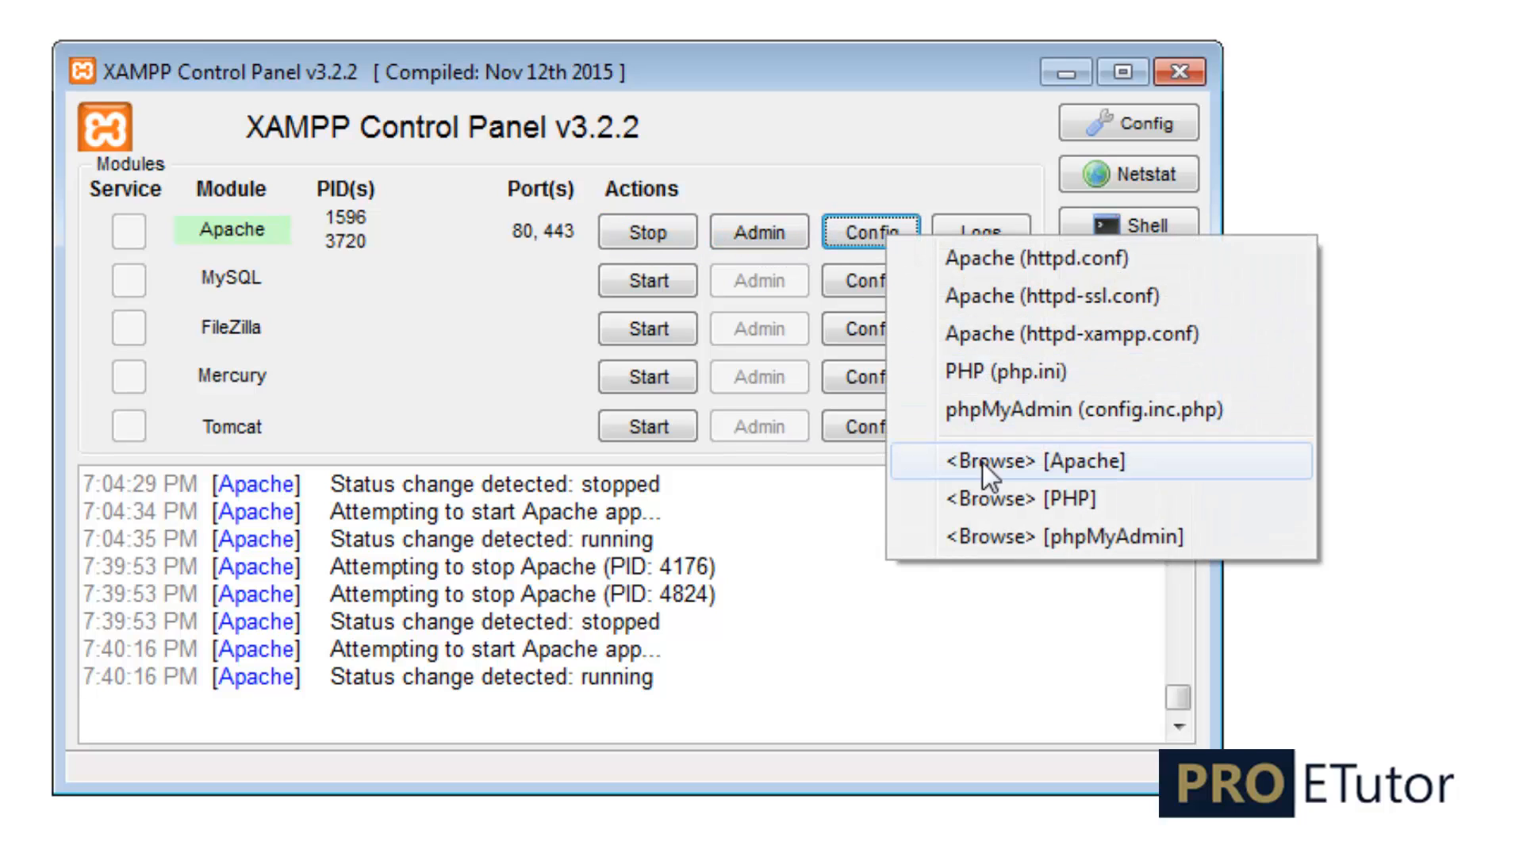
{"action": "left_click", "coordinate": [992, 468]}
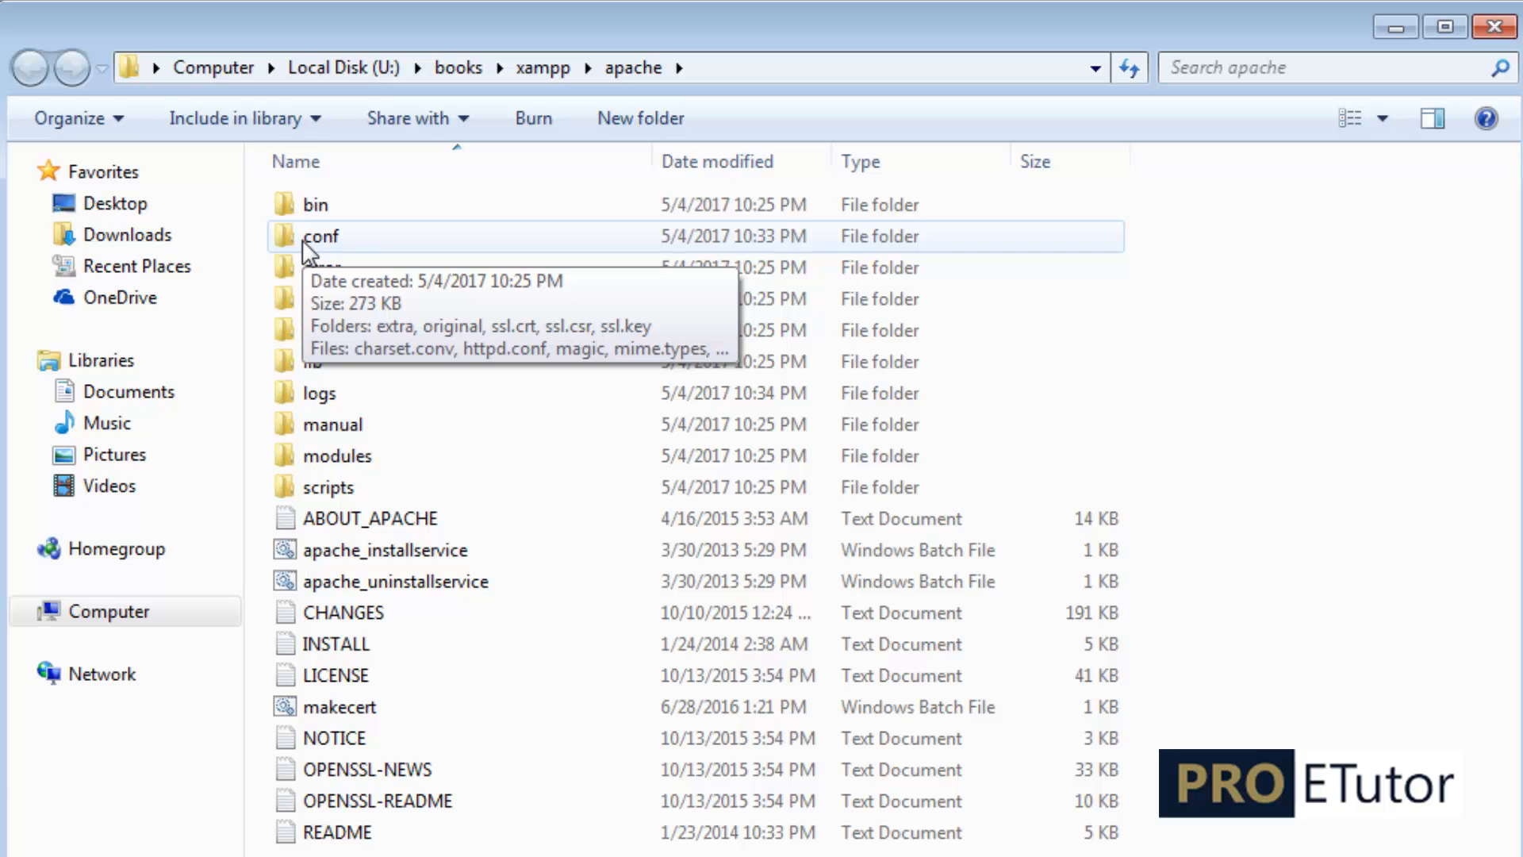
{"action": "double_click", "coordinate": [284, 236]}
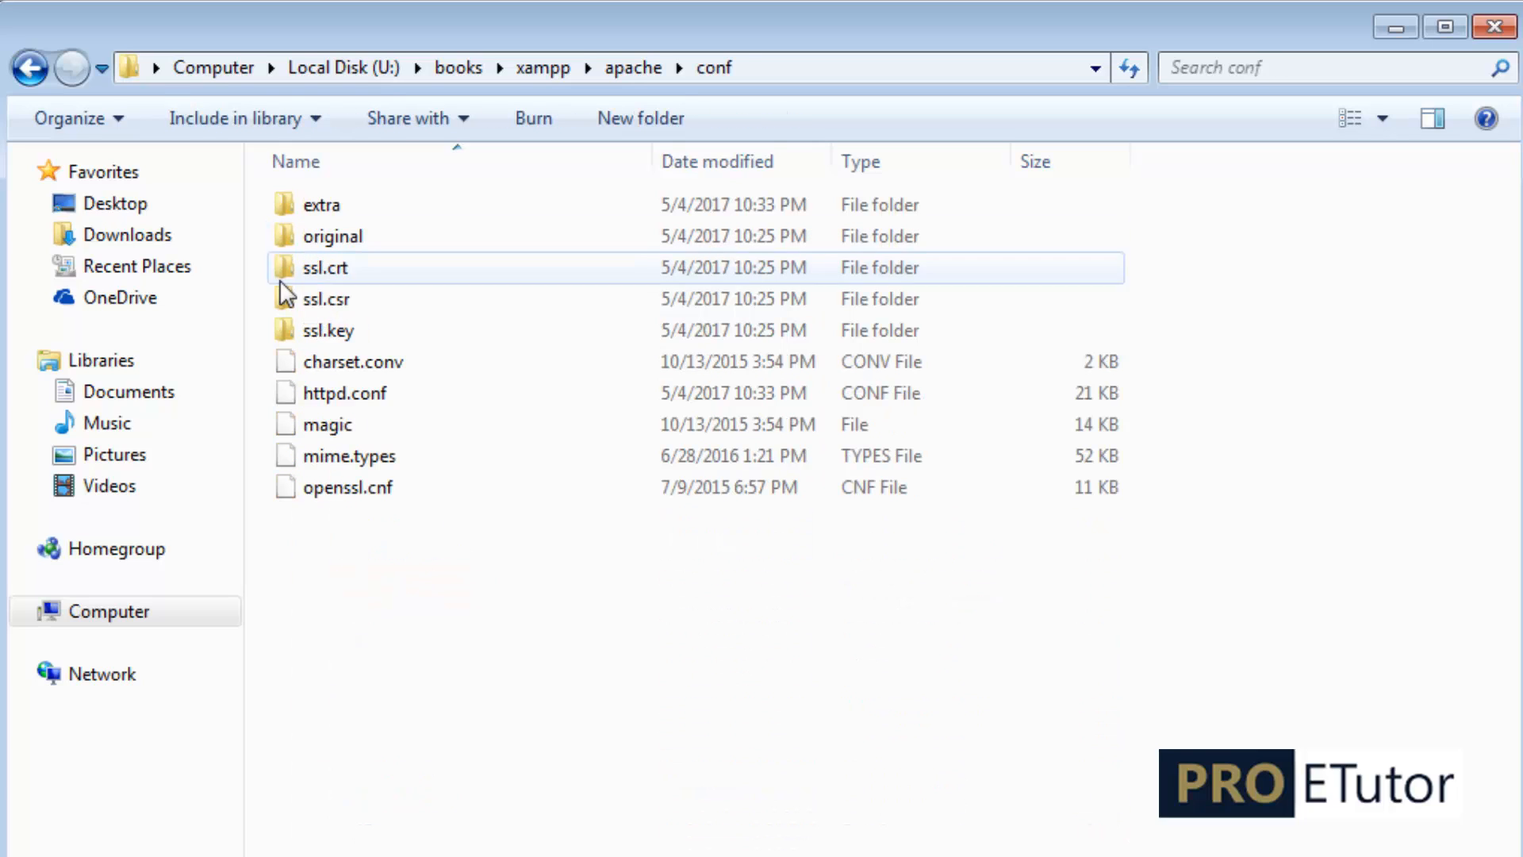
{"action": "double_click", "coordinate": [284, 207]}
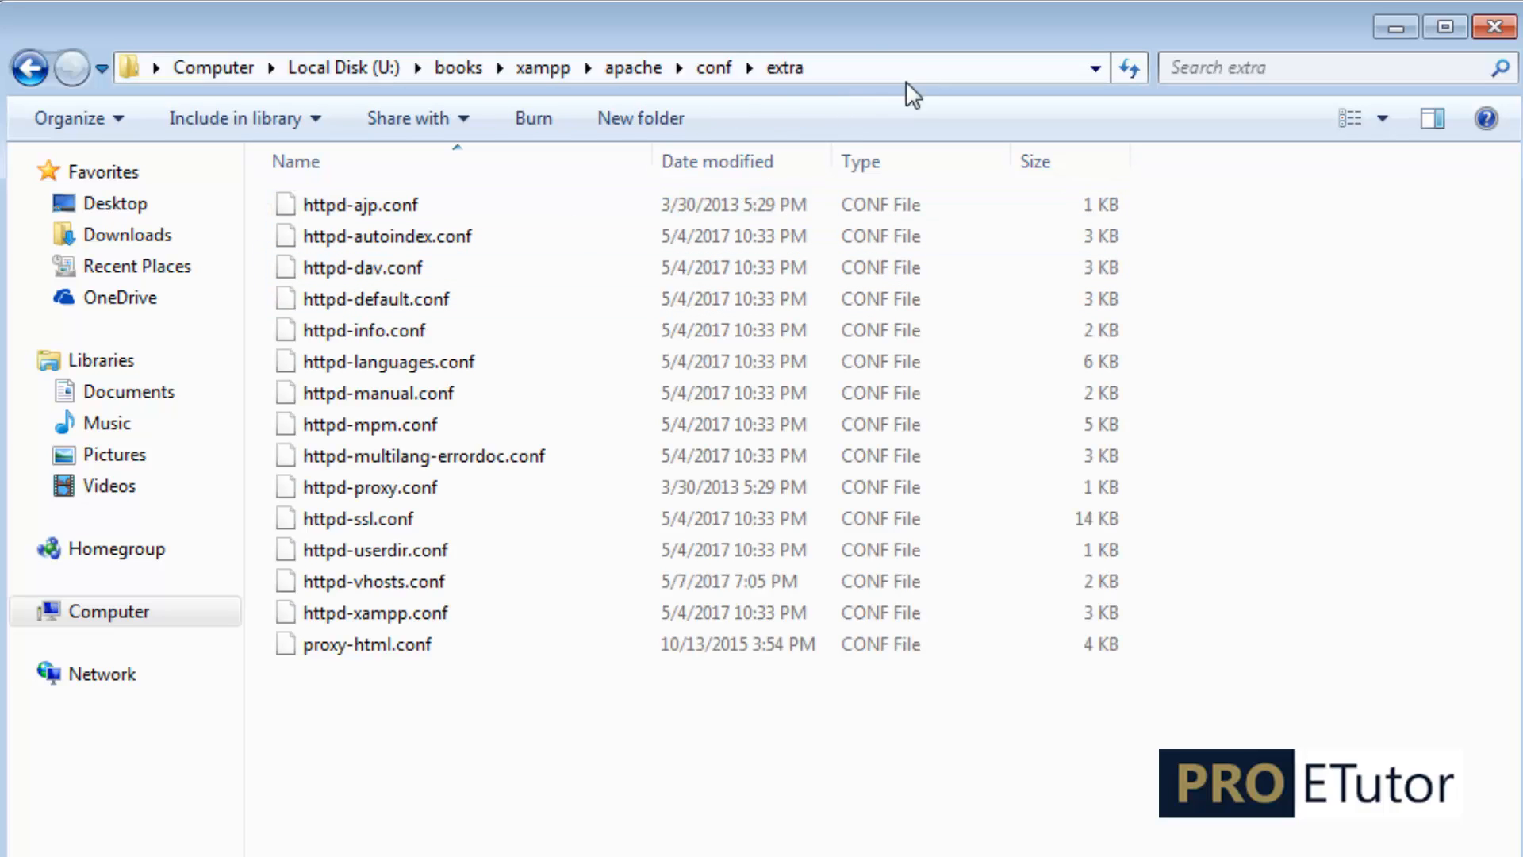
- Copy the extra folder's full path, U:\books\xampp\apache\conf\extra
{"action": "left_click", "coordinate": [594, 68]}
{"action": "right_click", "coordinate": [423, 64]}
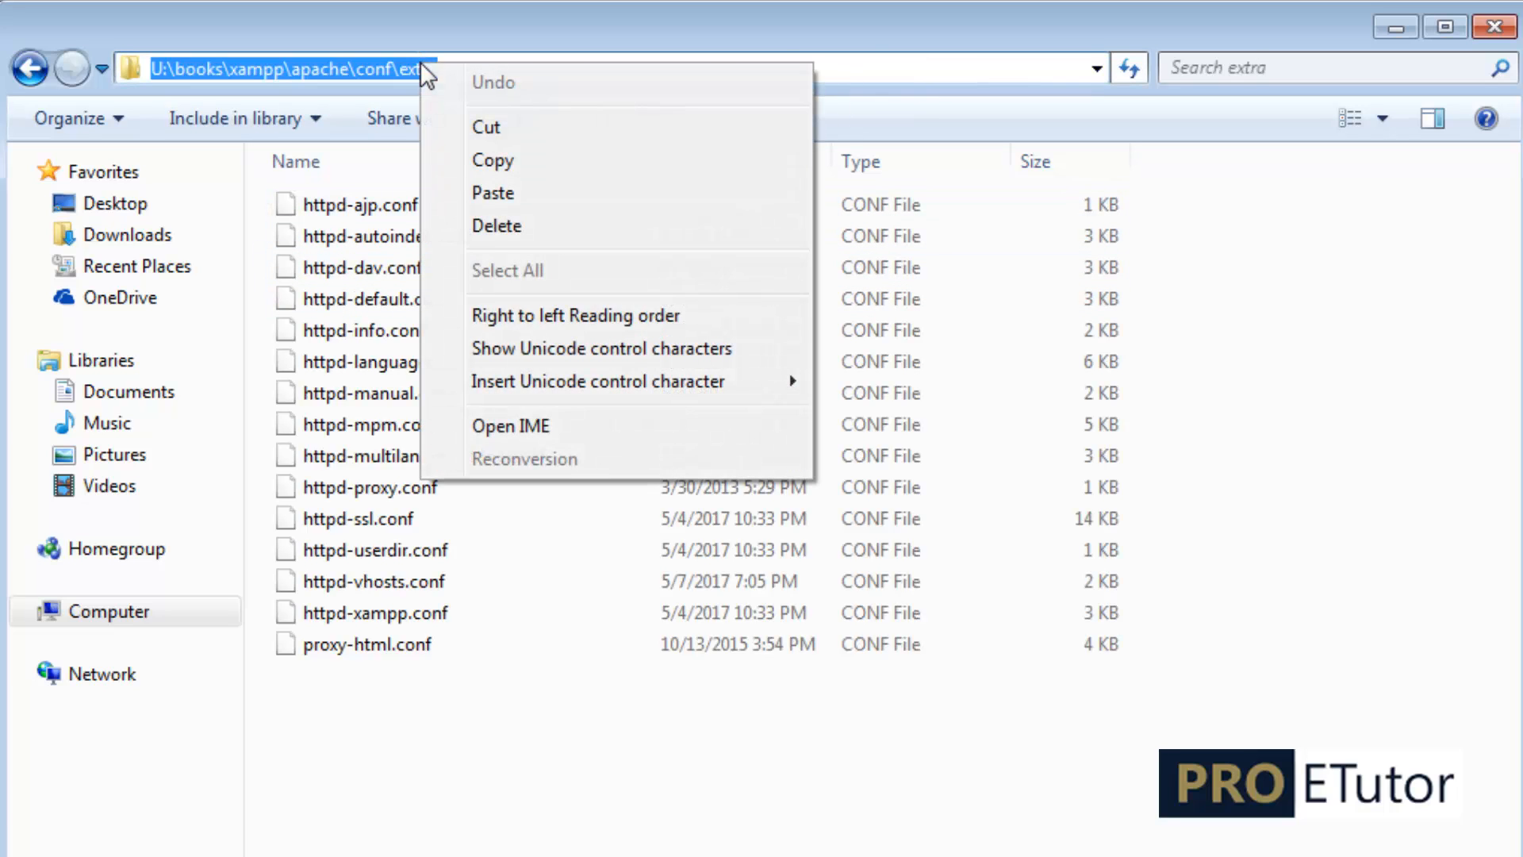
{"action": "left_click", "coordinate": [502, 133]}
{"action": "key", "text": "ctrl+z"}
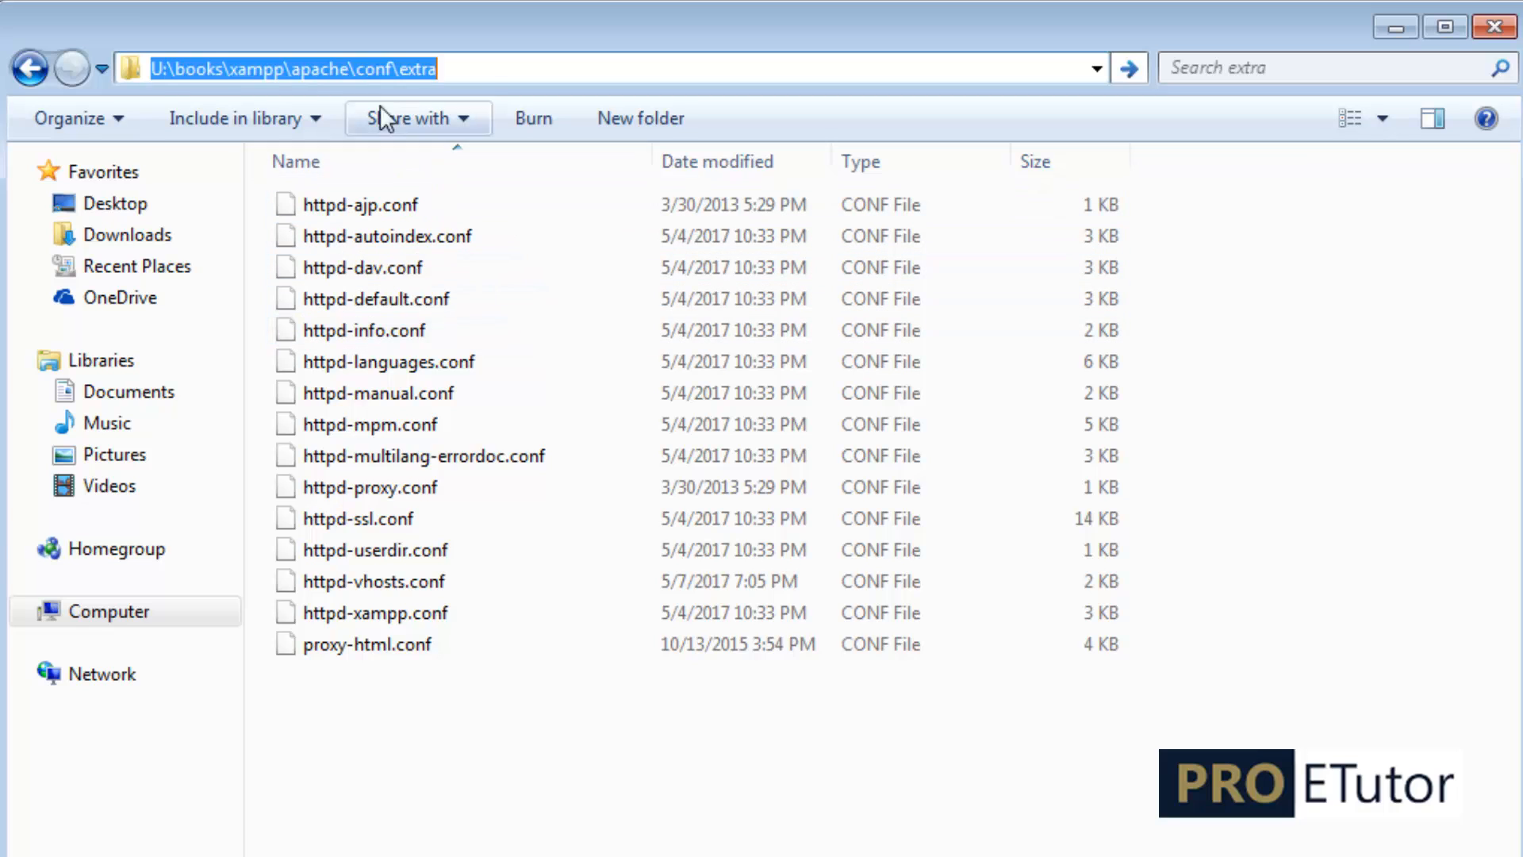
{"action": "right_click", "coordinate": [381, 61]}
{"action": "left_click", "coordinate": [446, 160]}
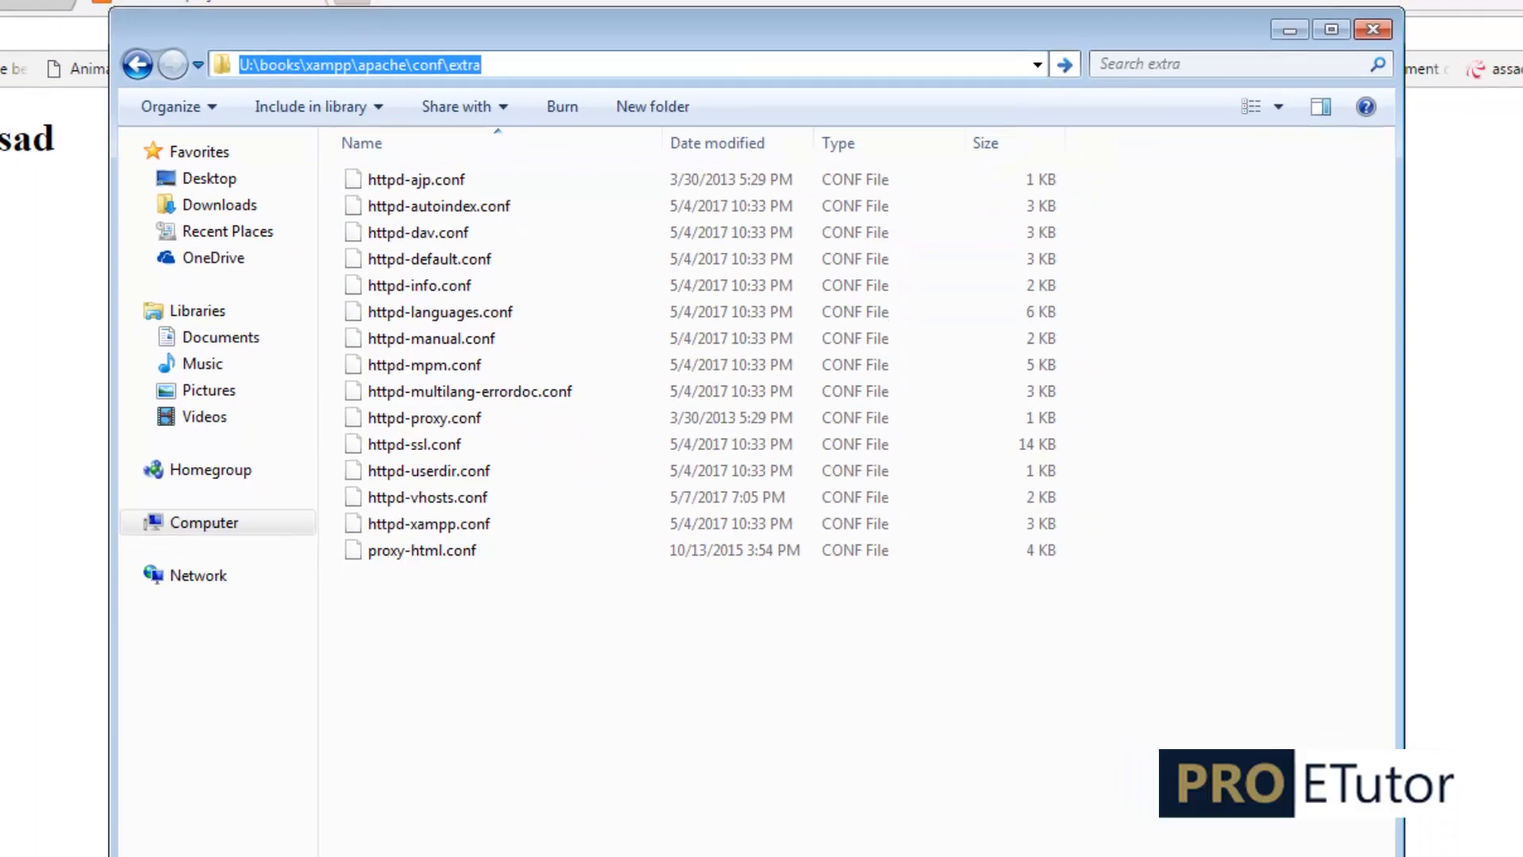
- Switch to Sublime Text, decline reloading the hosts file from disk, and close it without saving its changes
{"action": "left_click", "coordinate": [756, 839]}
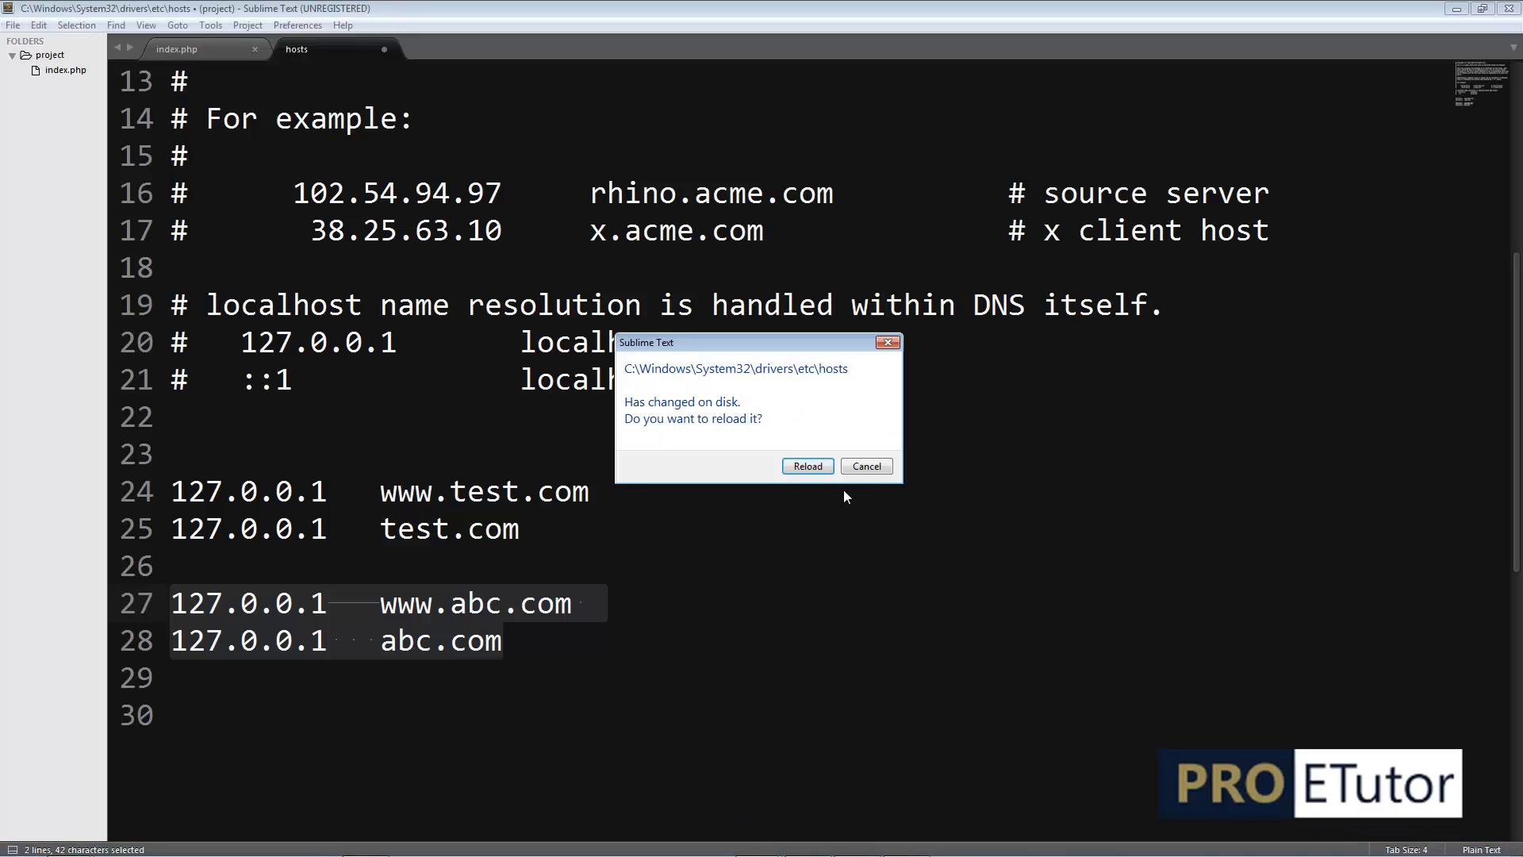
{"action": "left_click", "coordinate": [866, 470]}
{"action": "left_click", "coordinate": [384, 50]}
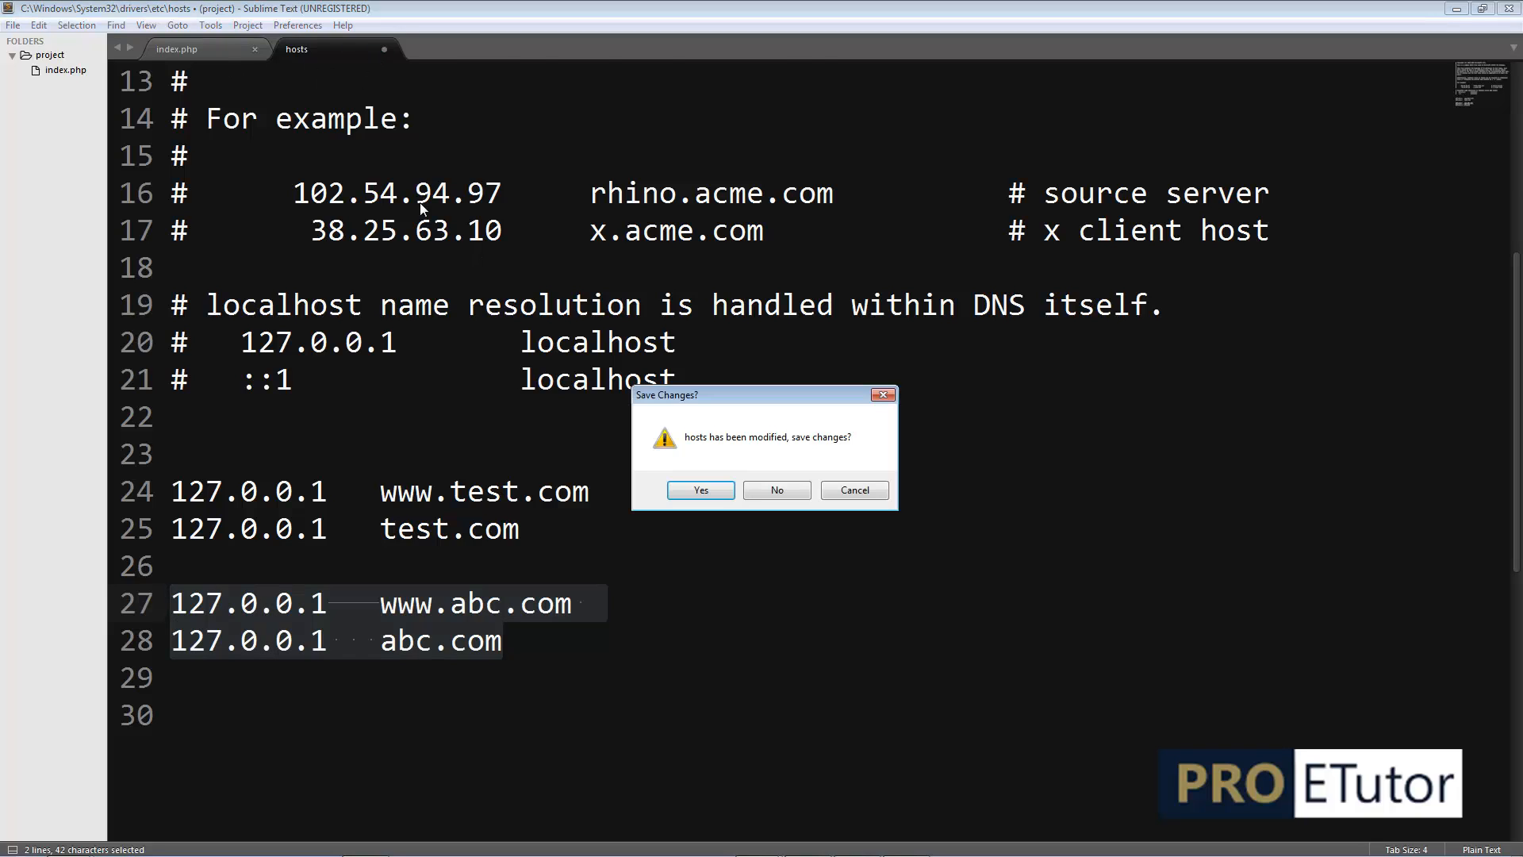
{"action": "left_click", "coordinate": [758, 488]}
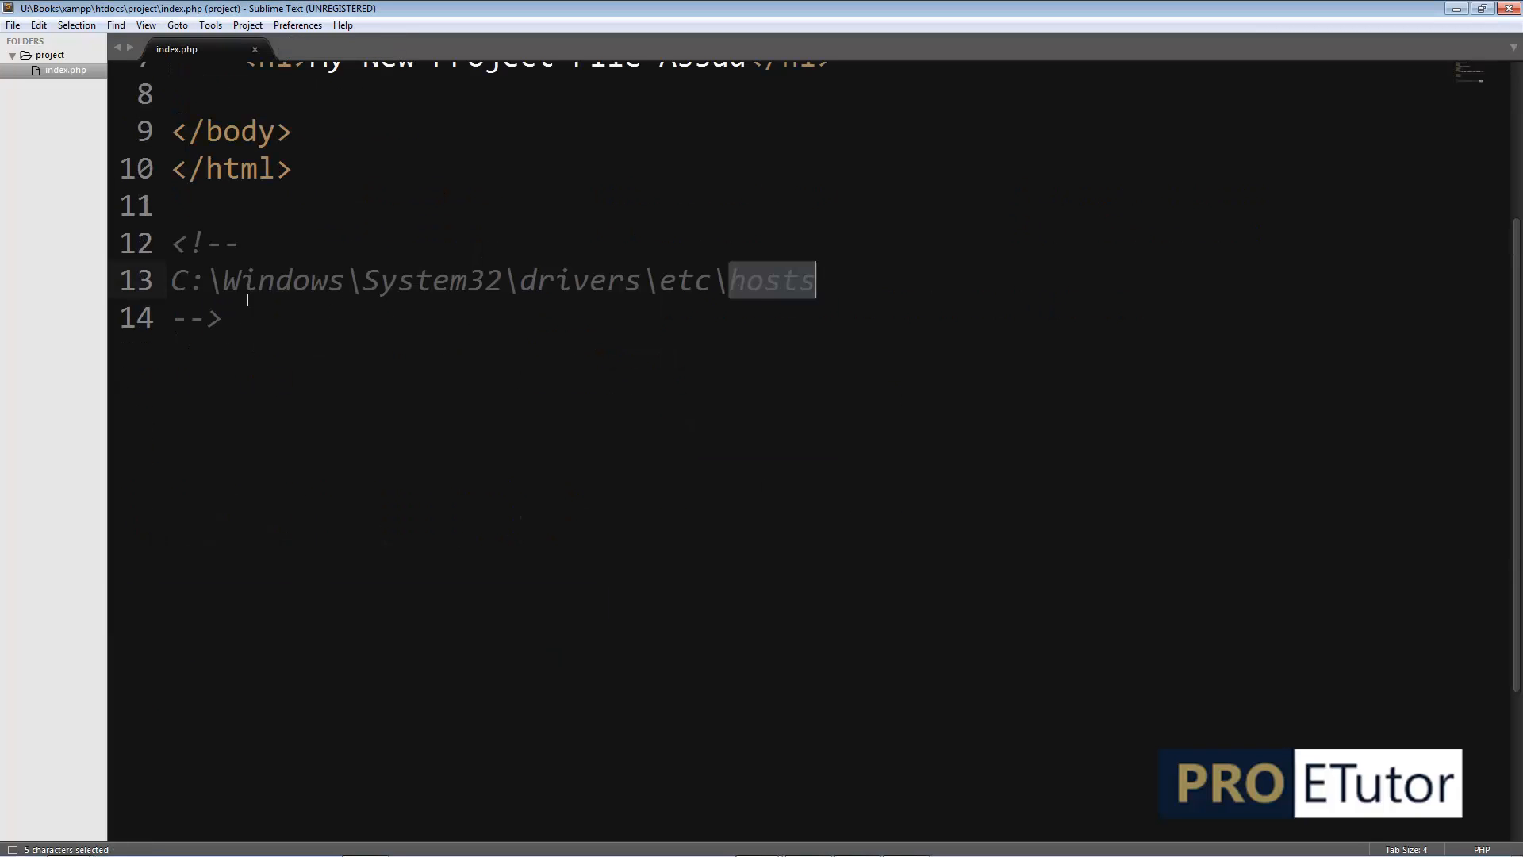
- Add the path U:\books\xampp\apache\conf\extra\httpd.vhosts.conf below the hosts path in the index.php comment and save the file
{"action": "left_click", "coordinate": [782, 305]}
{"action": "key", "text": "Return"}
{"action": "key", "text": "Return"}
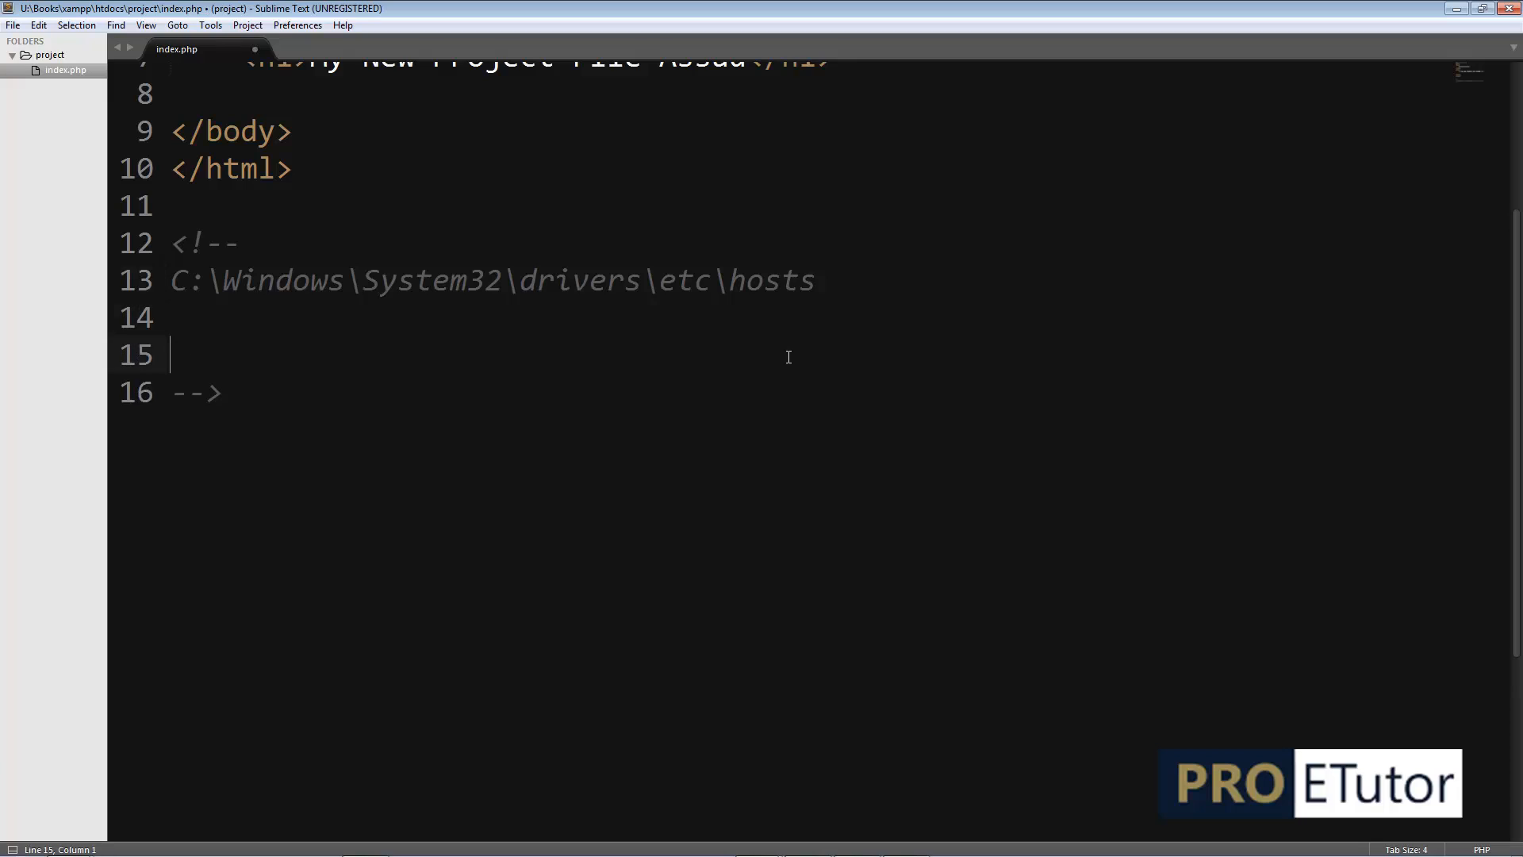
{"action": "key", "text": "Up"}
{"action": "key", "text": "ctrl+v"}
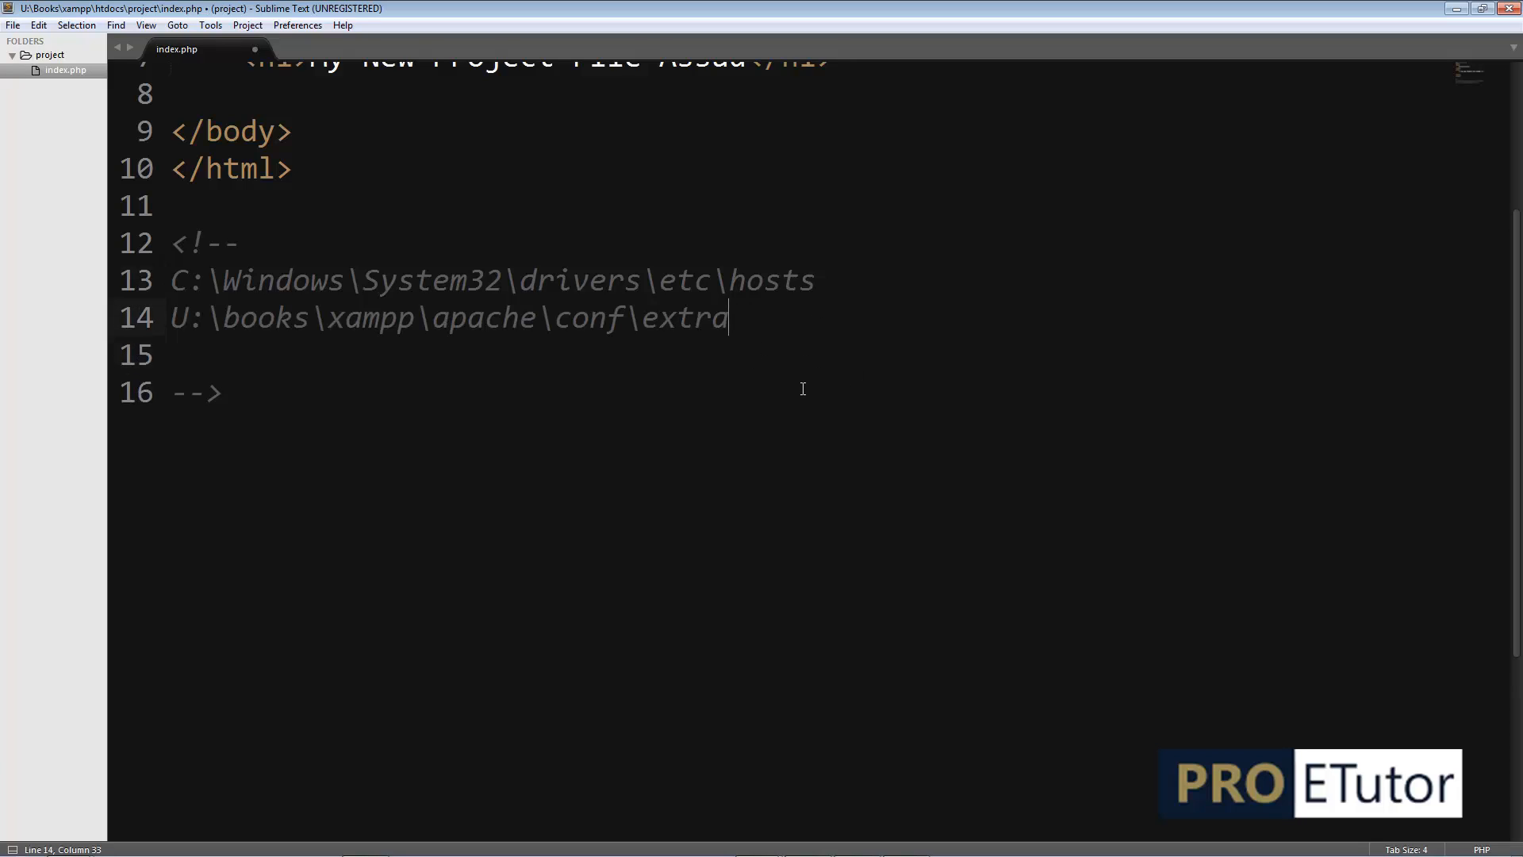
{"action": "type", "text": "\\httpd.vho"}
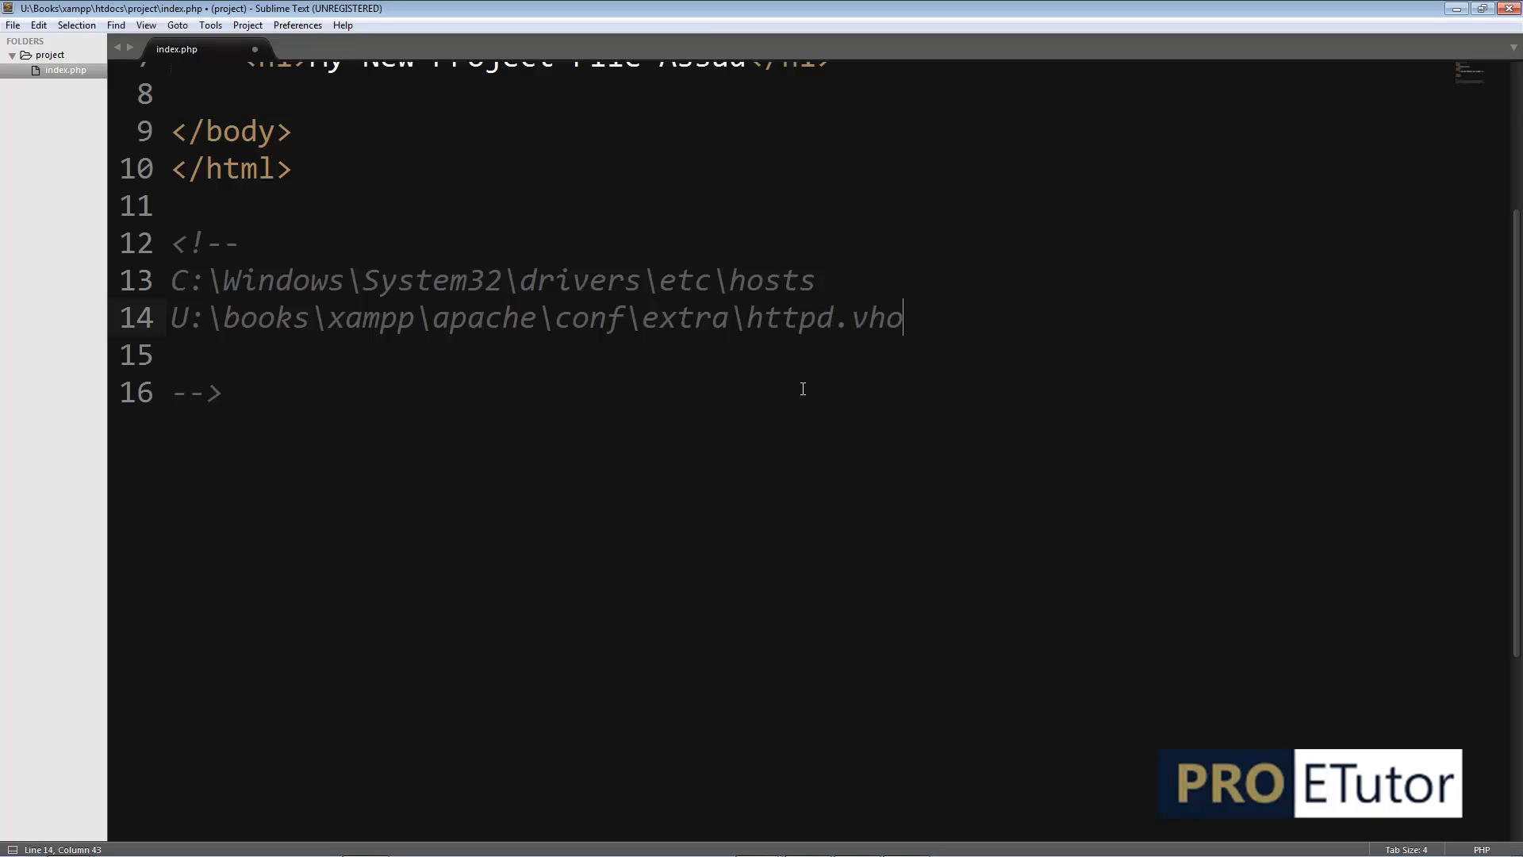
{"action": "type", "text": "sts.conf"}
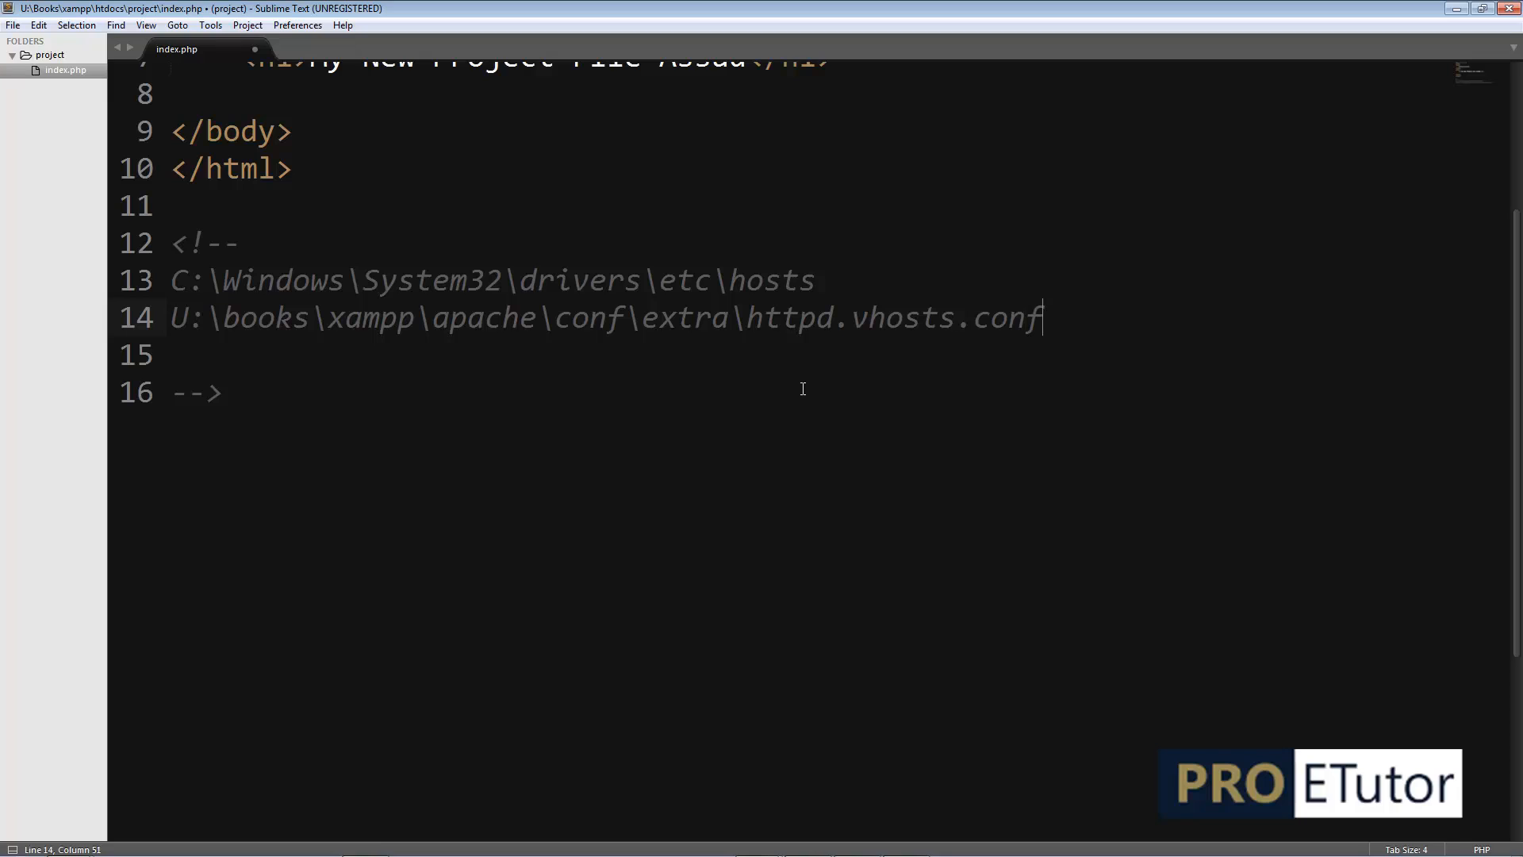
{"action": "left_click_drag", "start_coordinate": [747, 317], "coordinate": [1027, 314]}
{"action": "key", "text": "ctrl+s"}
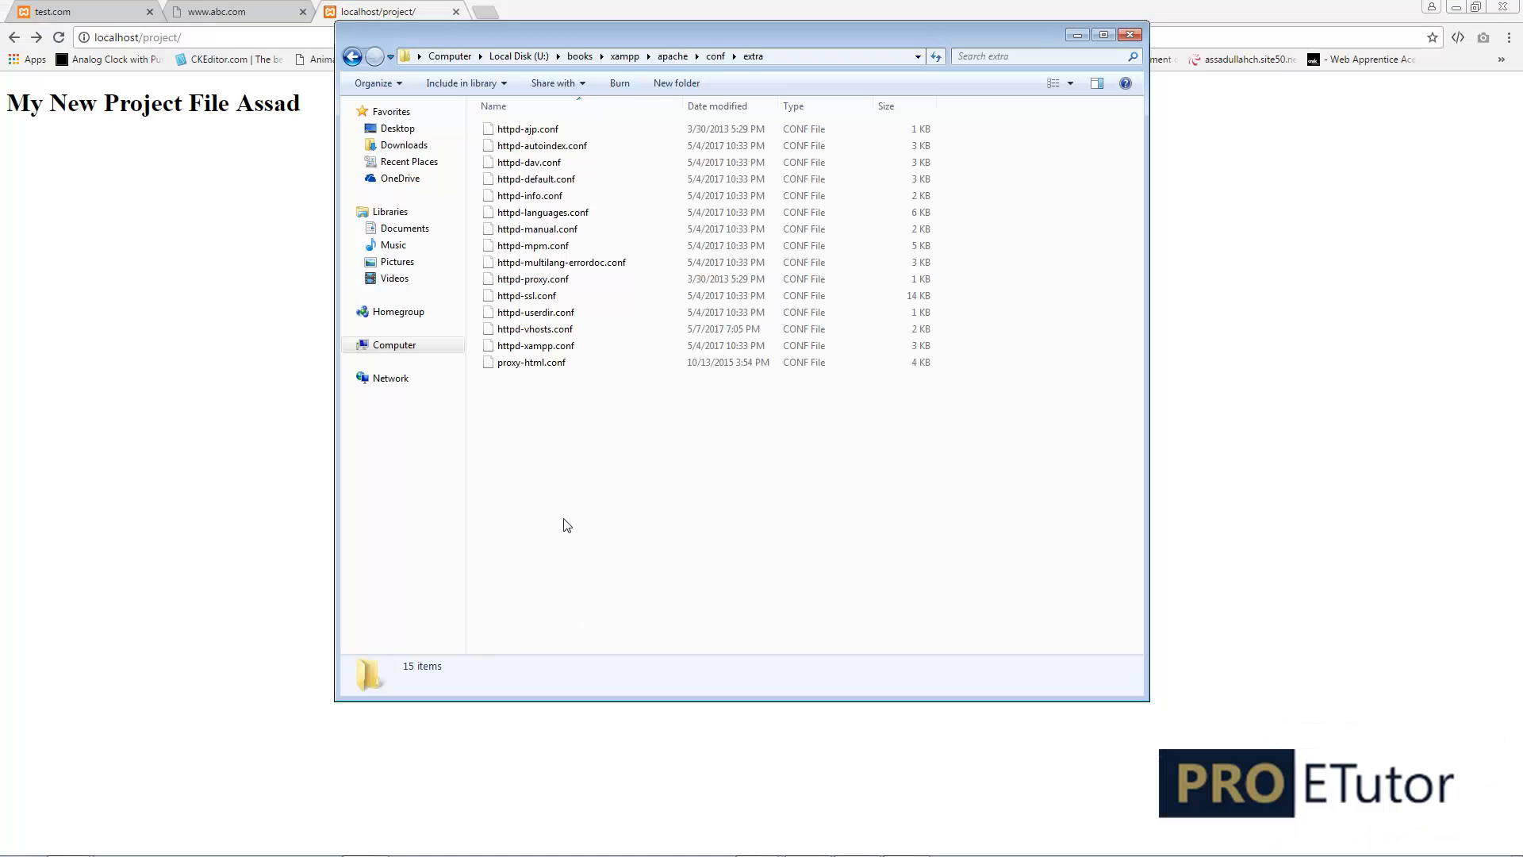
- Open httpd-vhosts.conf from the Apache extra folder in Sublime Text
{"action": "left_click", "coordinate": [306, 122]}
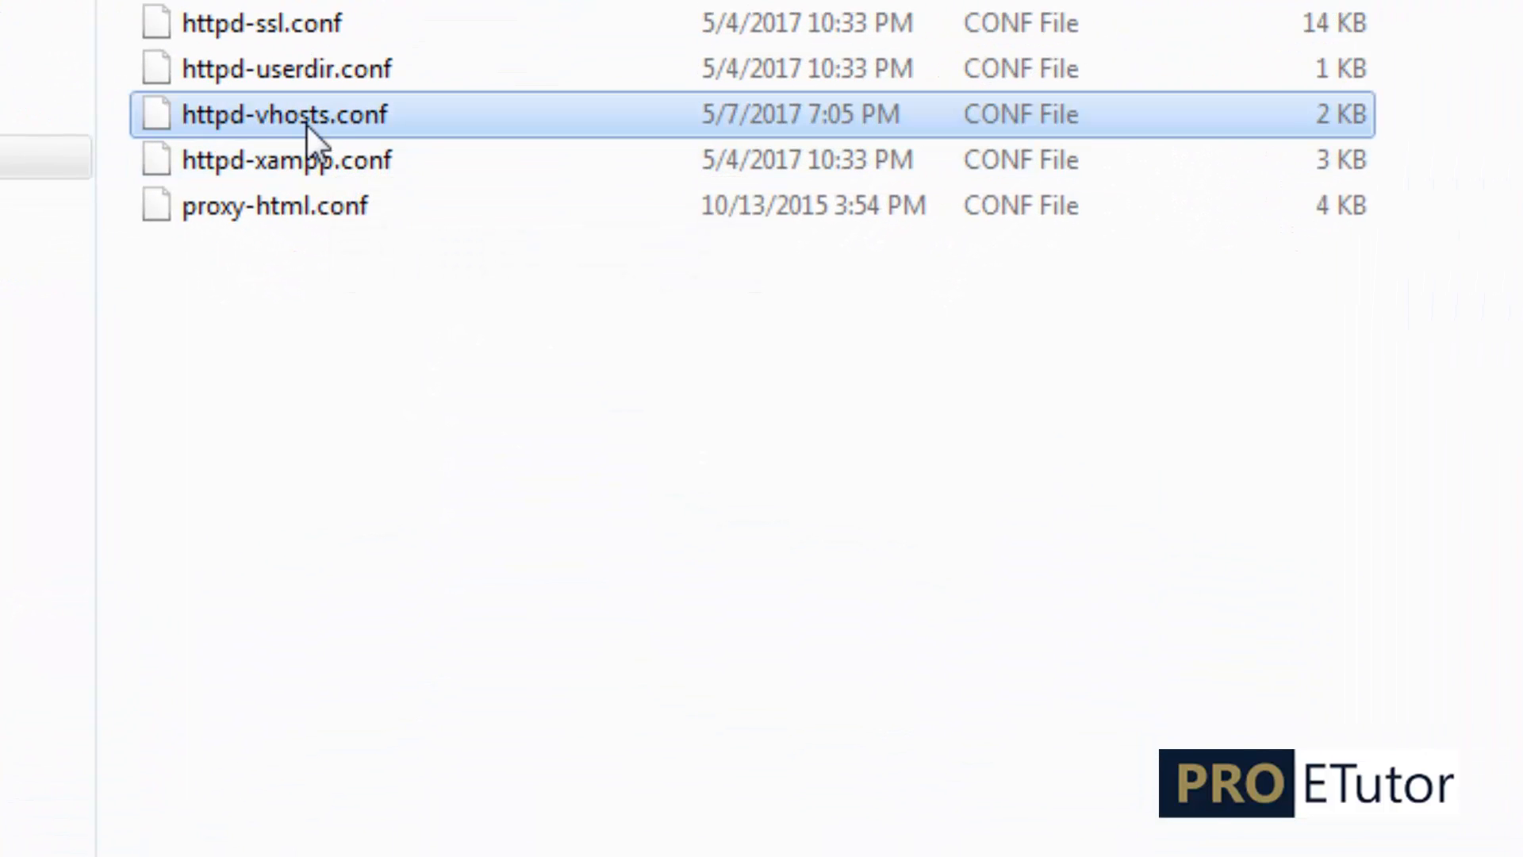
{"action": "right_click", "coordinate": [267, 121]}
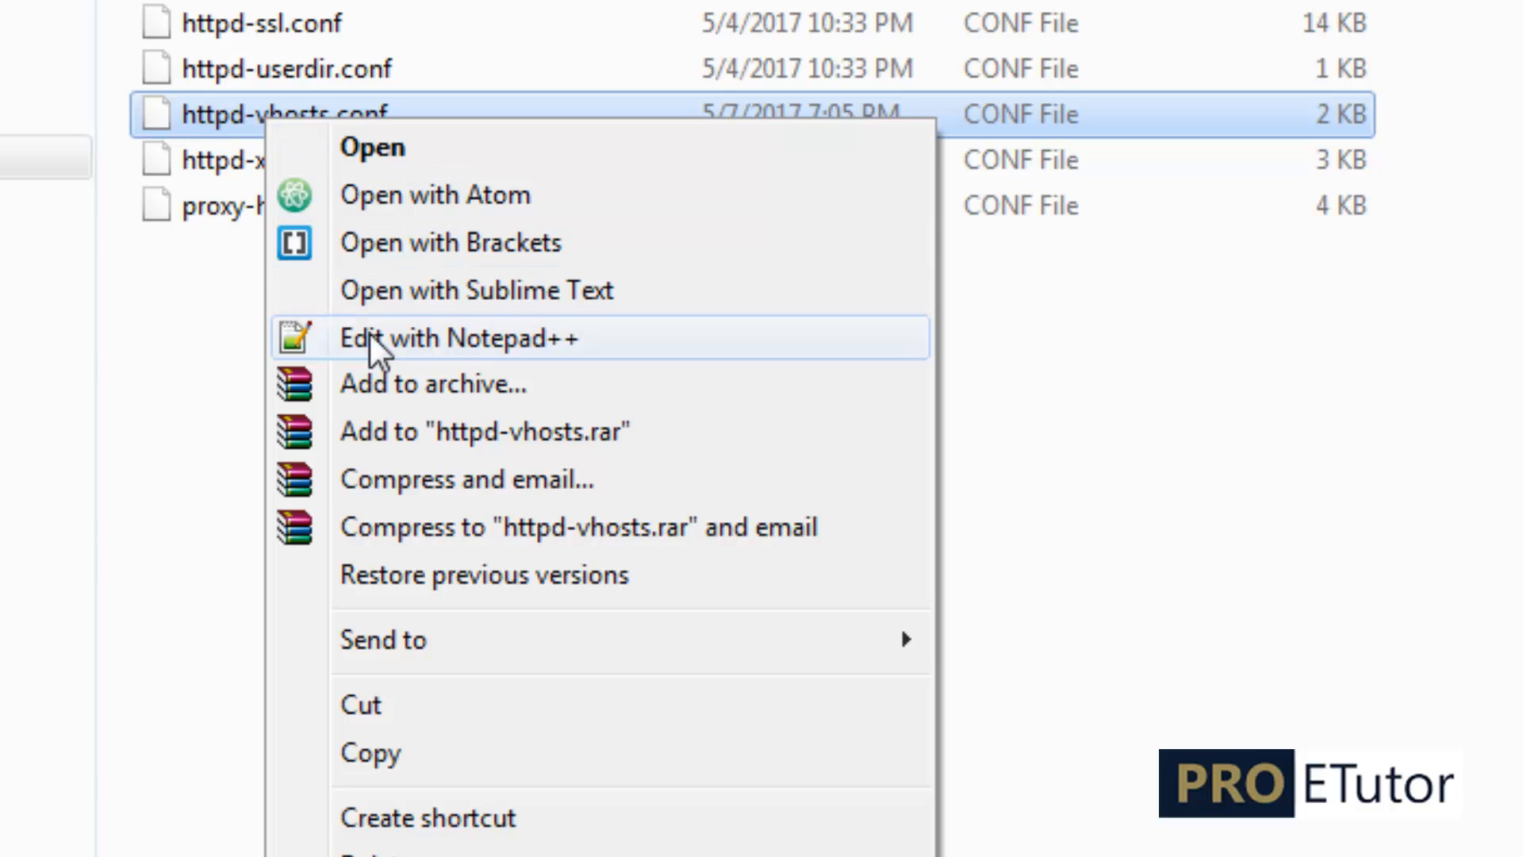
{"action": "left_click", "coordinate": [399, 336]}
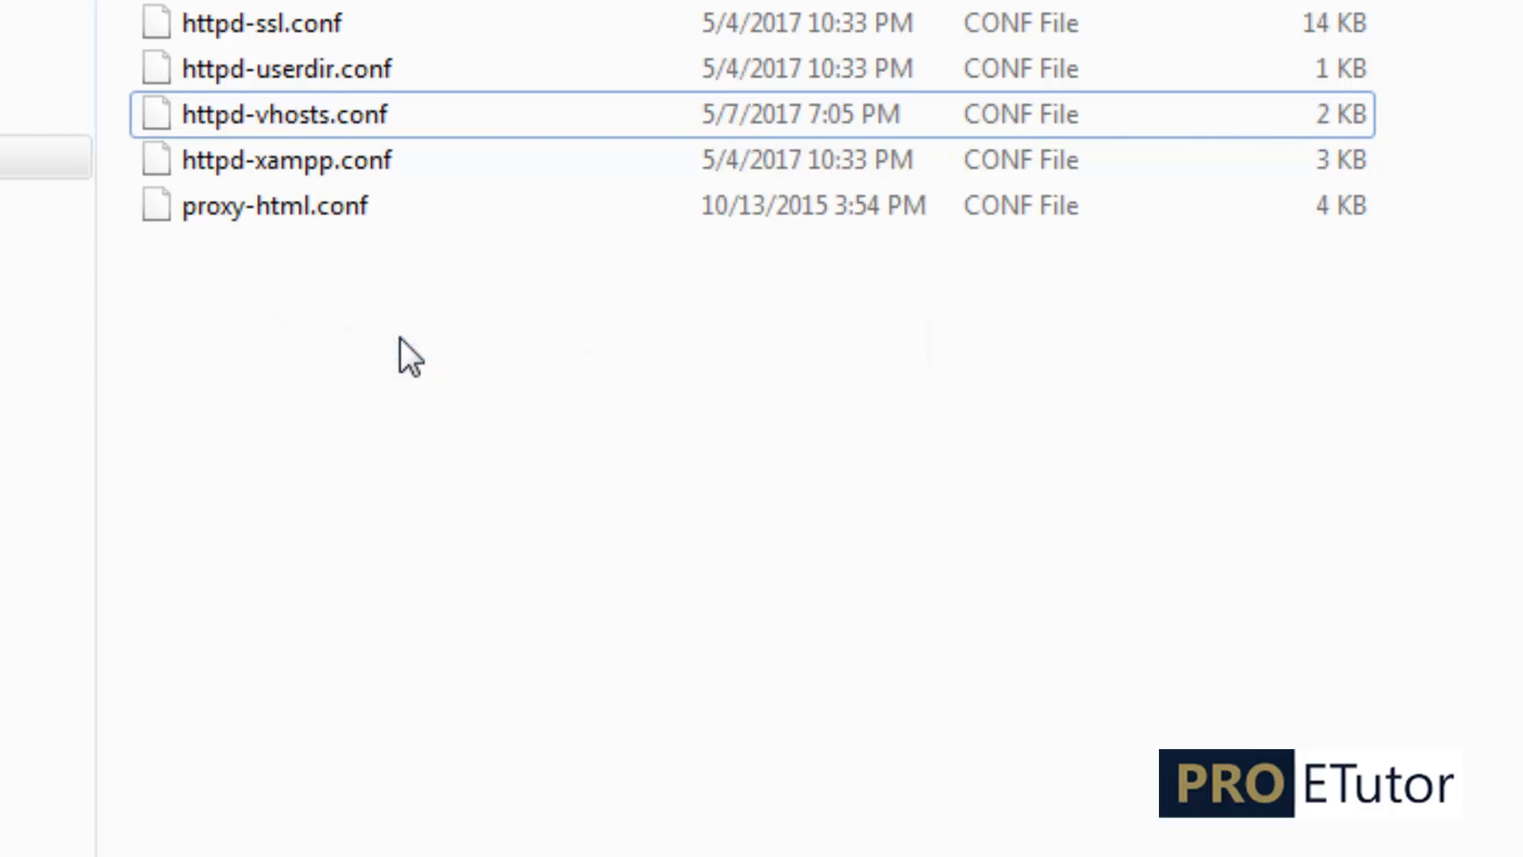
{"action": "right_click", "coordinate": [316, 115]}
{"action": "left_click", "coordinate": [573, 288]}
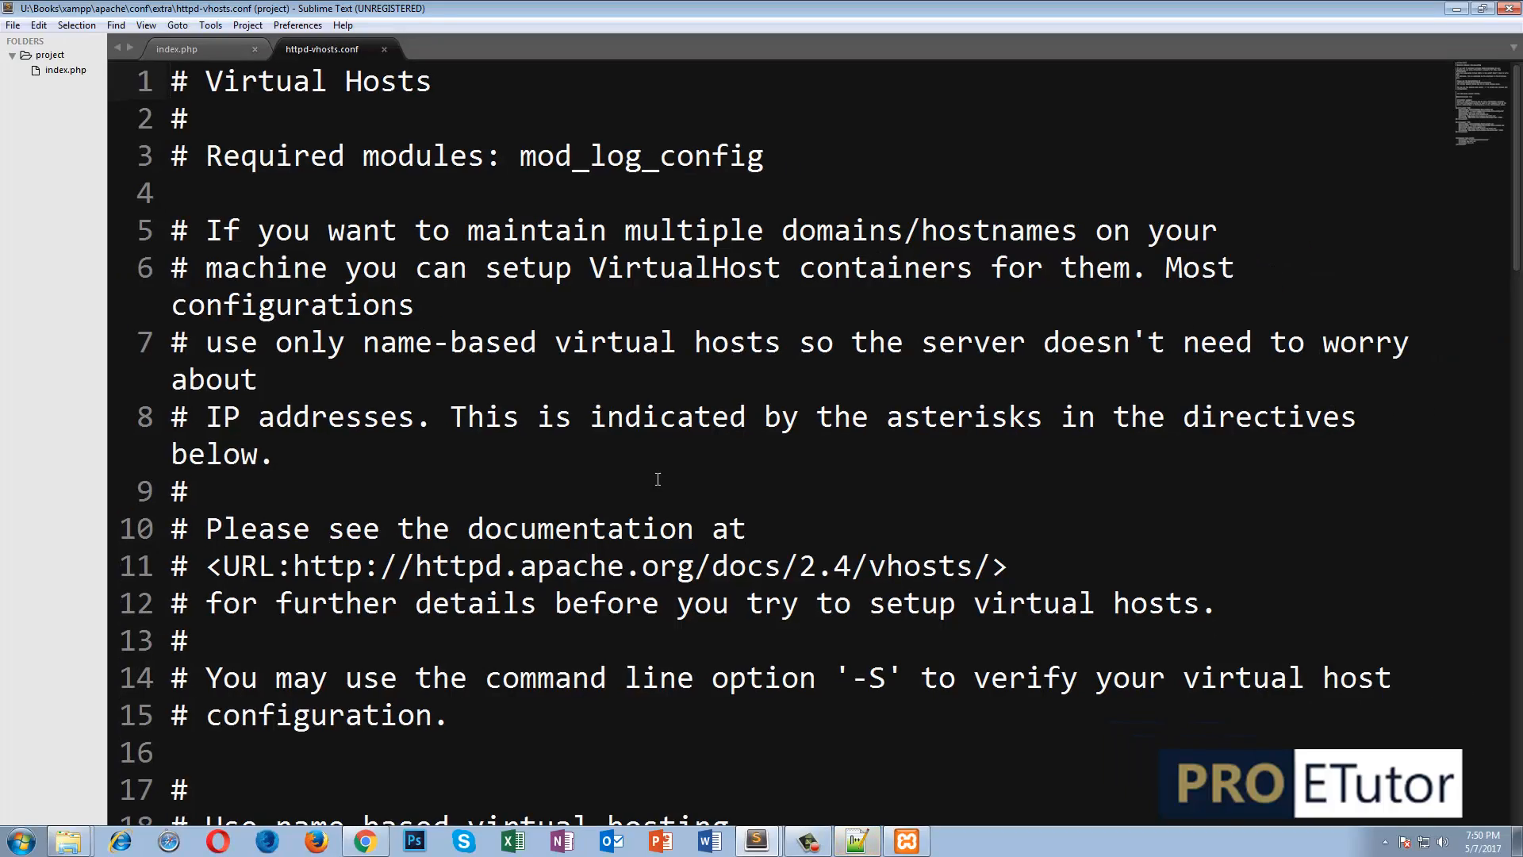
- Duplicate the test.com VirtualHost block at line 53 of httpd-vhosts.conf
{"action": "scroll", "coordinate": [657, 478], "scroll_direction": "down", "scroll_amount": 6}
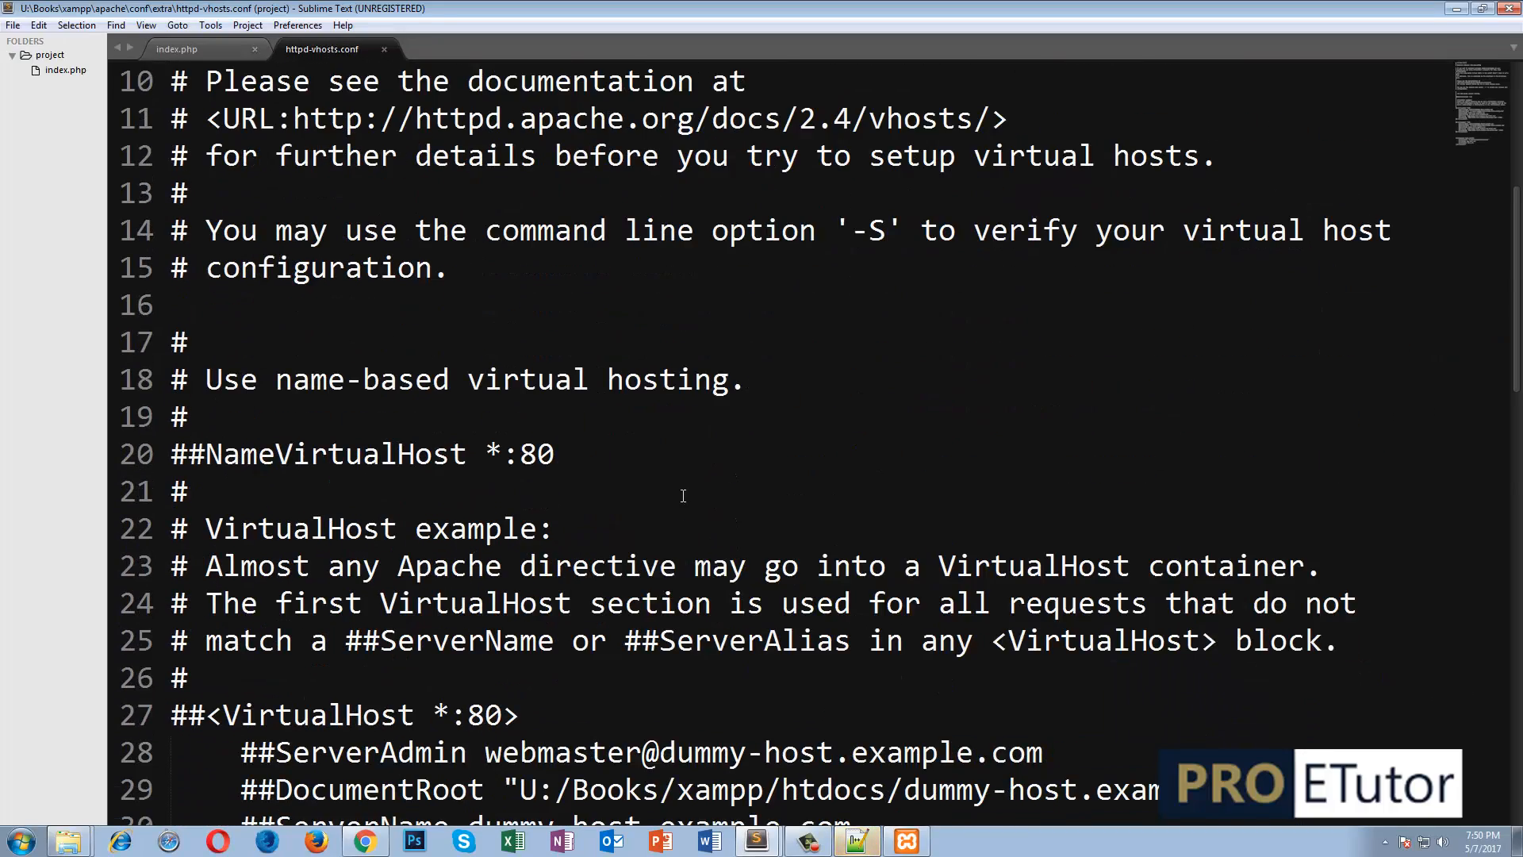
{"action": "scroll", "coordinate": [700, 504], "scroll_direction": "down", "scroll_amount": 7}
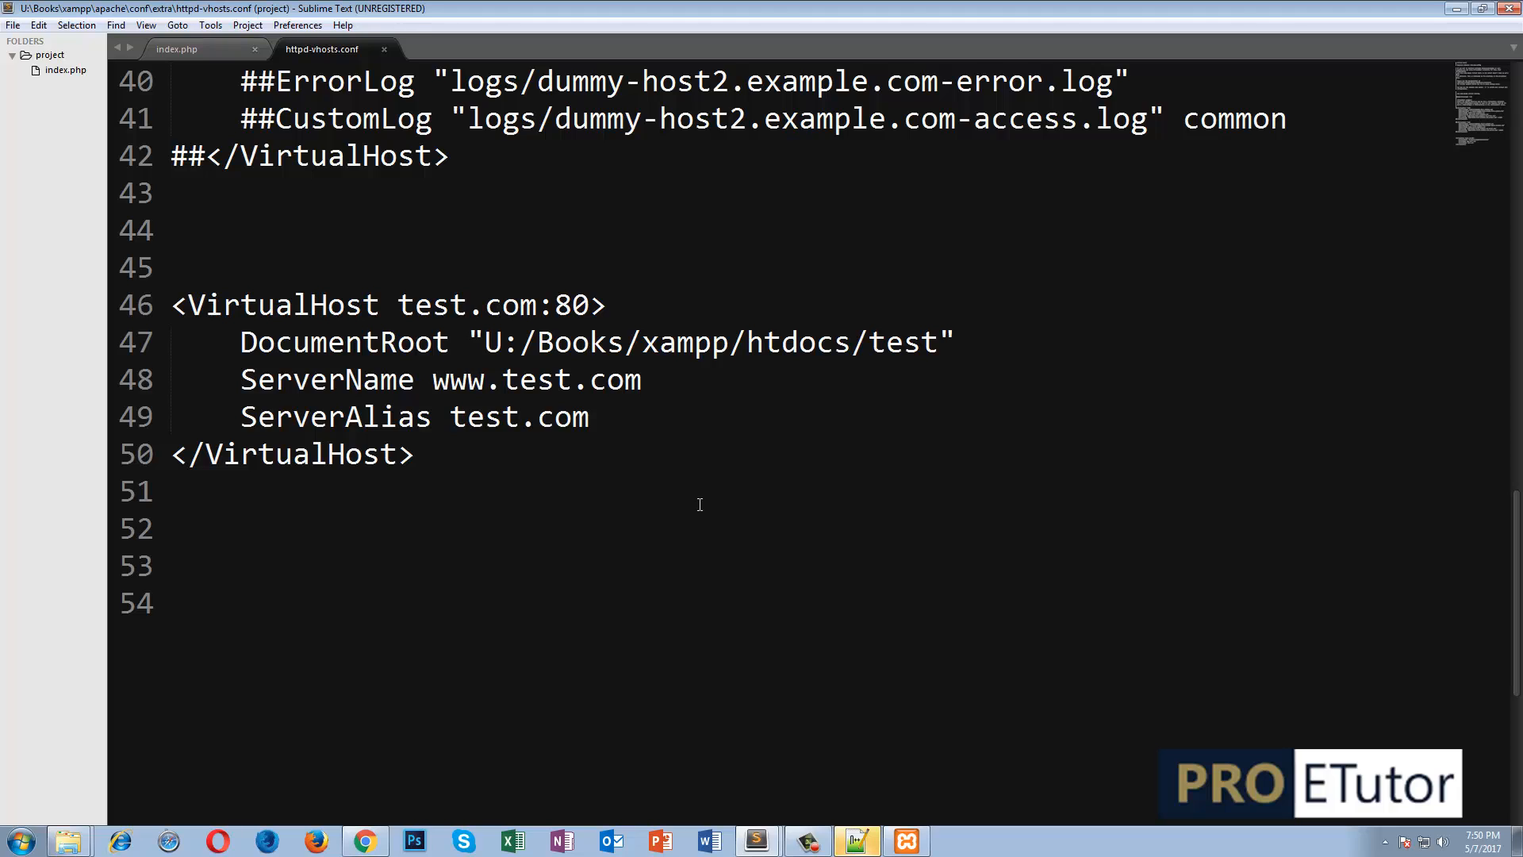
{"action": "scroll", "coordinate": [699, 504], "scroll_direction": "up", "scroll_amount": 2}
{"action": "scroll", "coordinate": [699, 505], "scroll_direction": "down", "scroll_amount": 3}
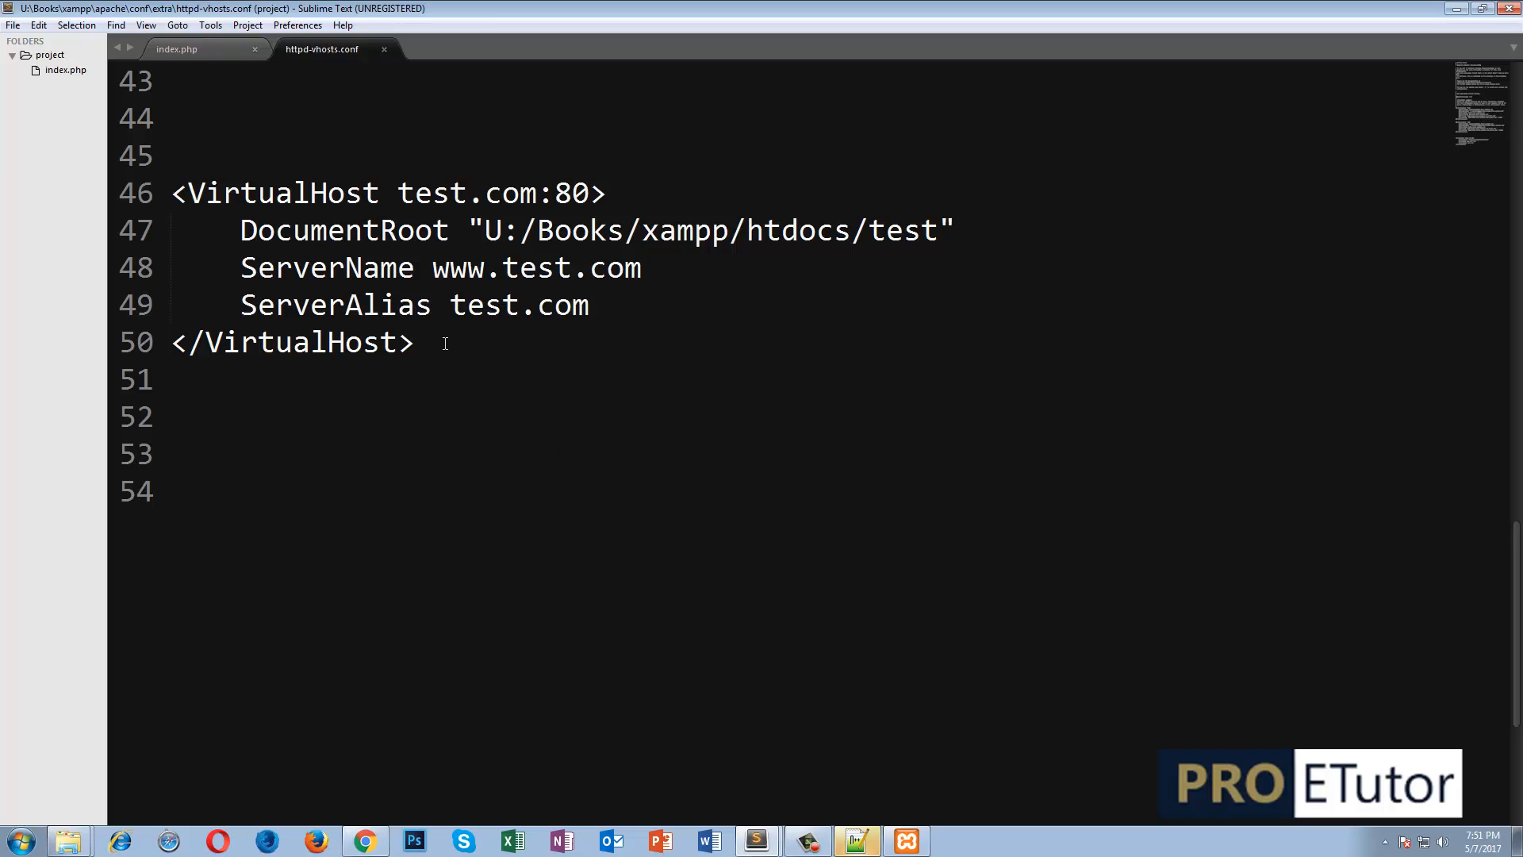
{"action": "left_click_drag", "start_coordinate": [441, 341], "coordinate": [170, 195]}
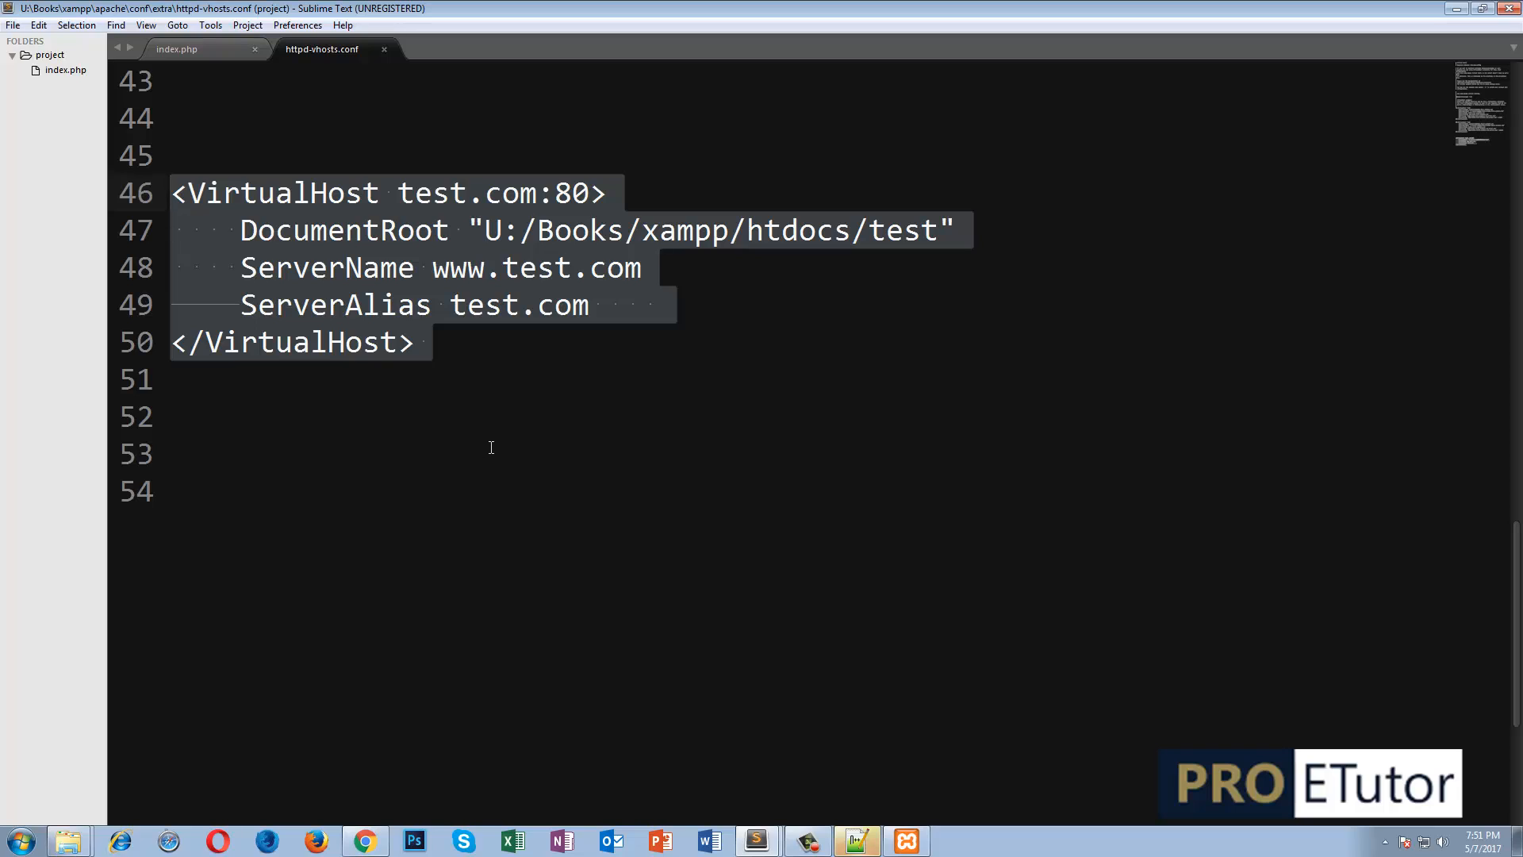
{"action": "left_click", "coordinate": [302, 465]}
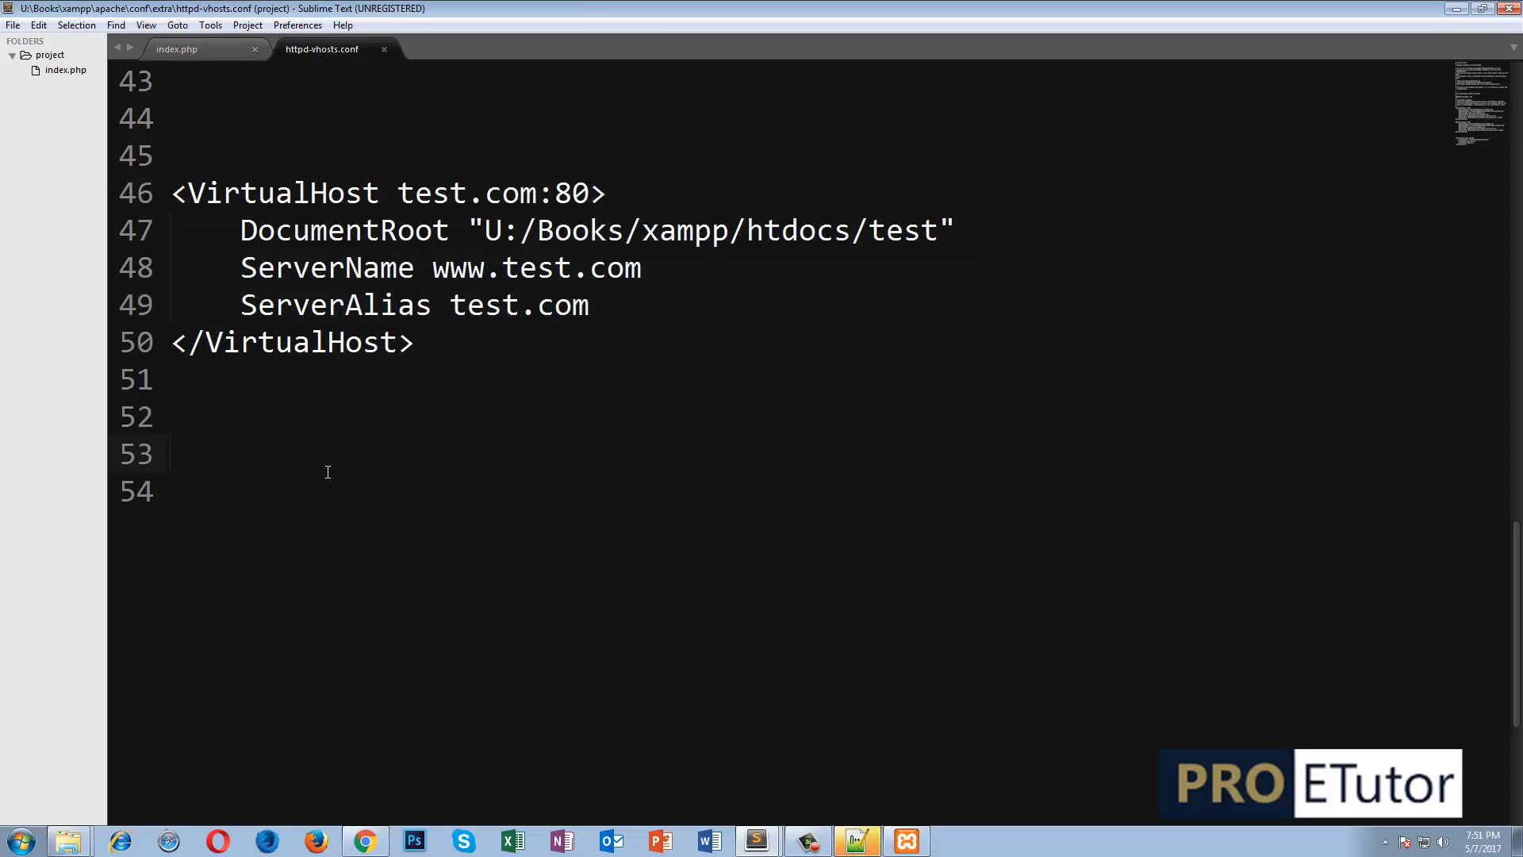
{"action": "key", "text": "ctrl+v"}
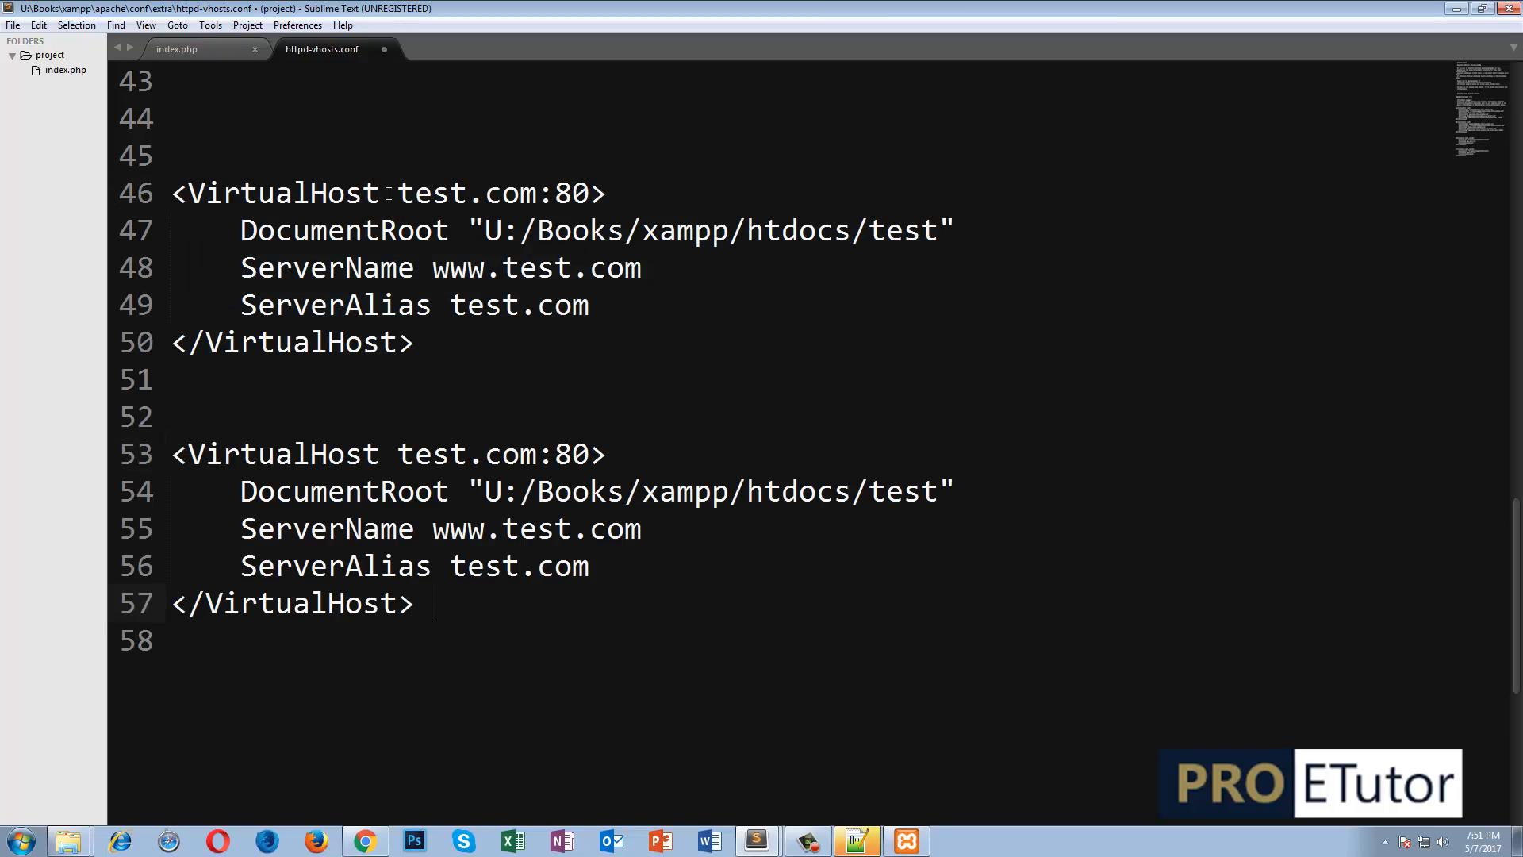
- Set the domain in the copied block's opening VirtualHost tag to abc.com
{"action": "left_click_drag", "start_coordinate": [399, 192], "coordinate": [560, 190]}
{"action": "left_click", "coordinate": [559, 196]}
{"action": "left_click_drag", "start_coordinate": [558, 196], "coordinate": [583, 195]}
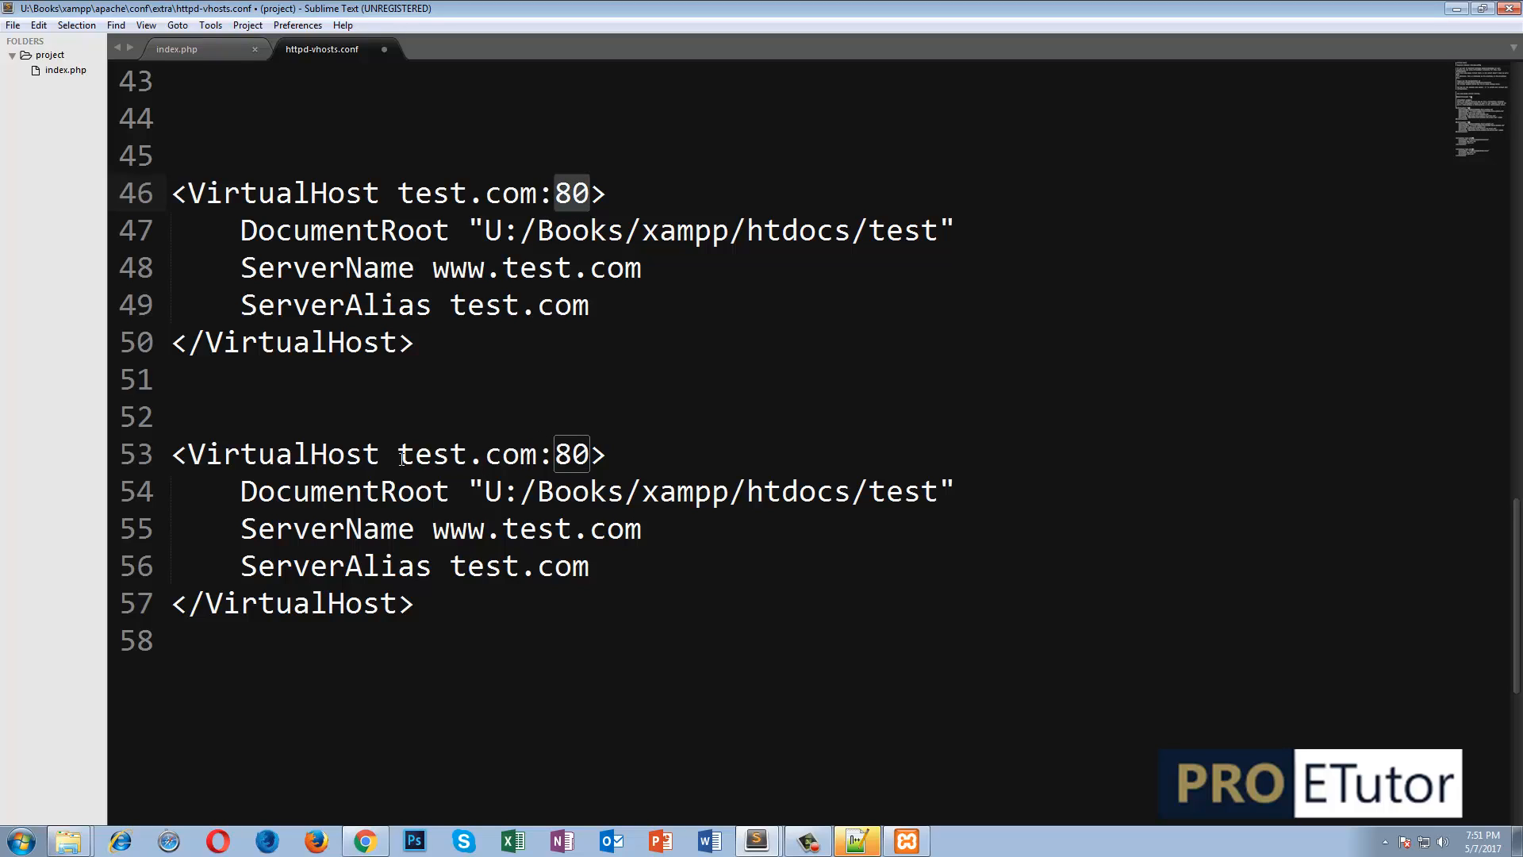
{"action": "left_click_drag", "start_coordinate": [400, 458], "coordinate": [467, 449]}
{"action": "type", "text": "abc"}
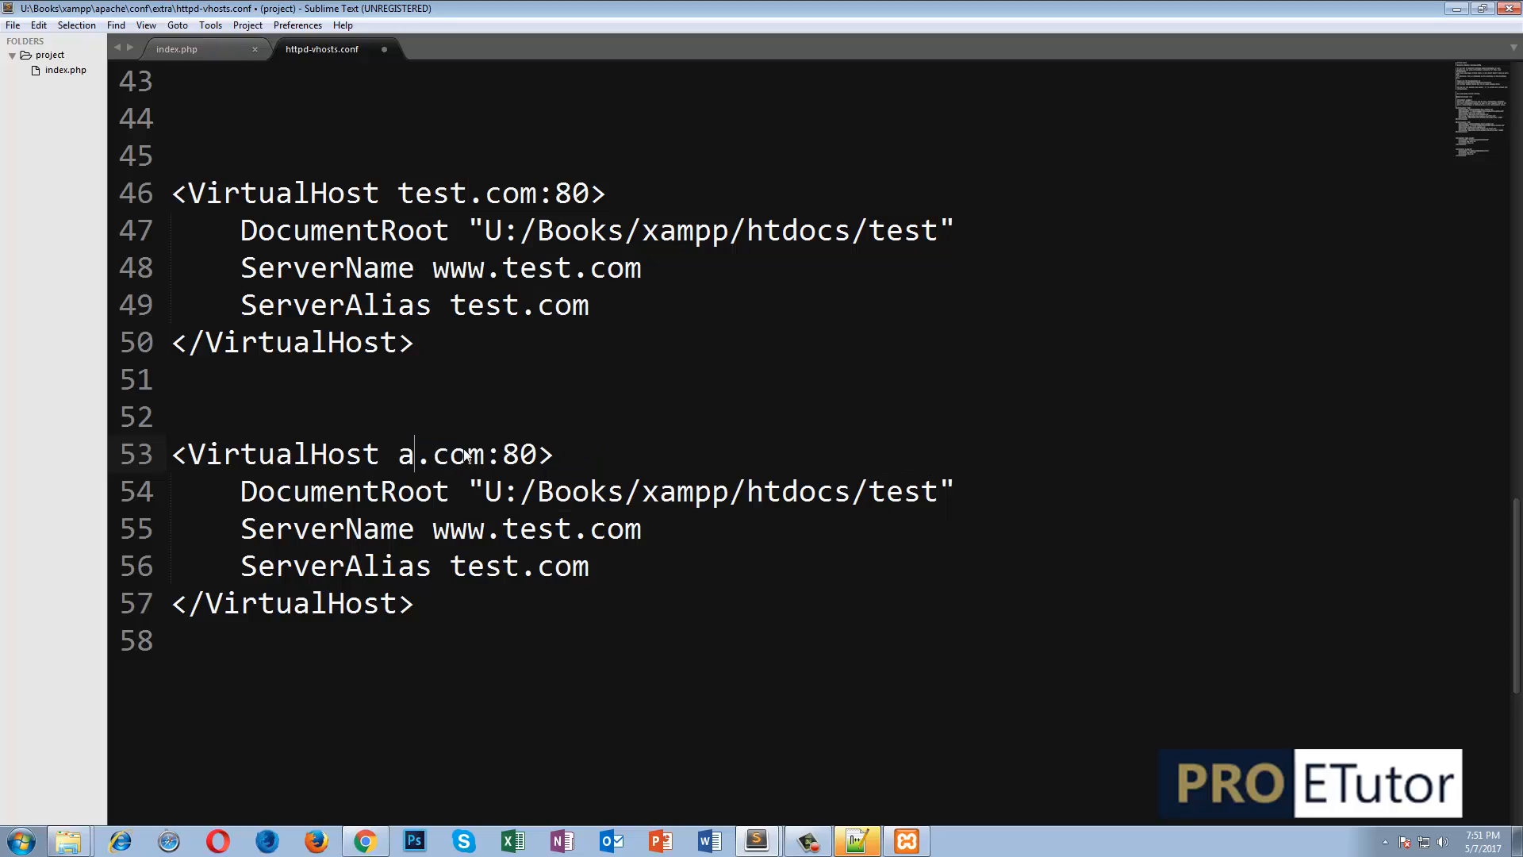
{"action": "key", "text": "Right"}
{"action": "key", "text": "Right"}
{"action": "key", "text": "Down"}
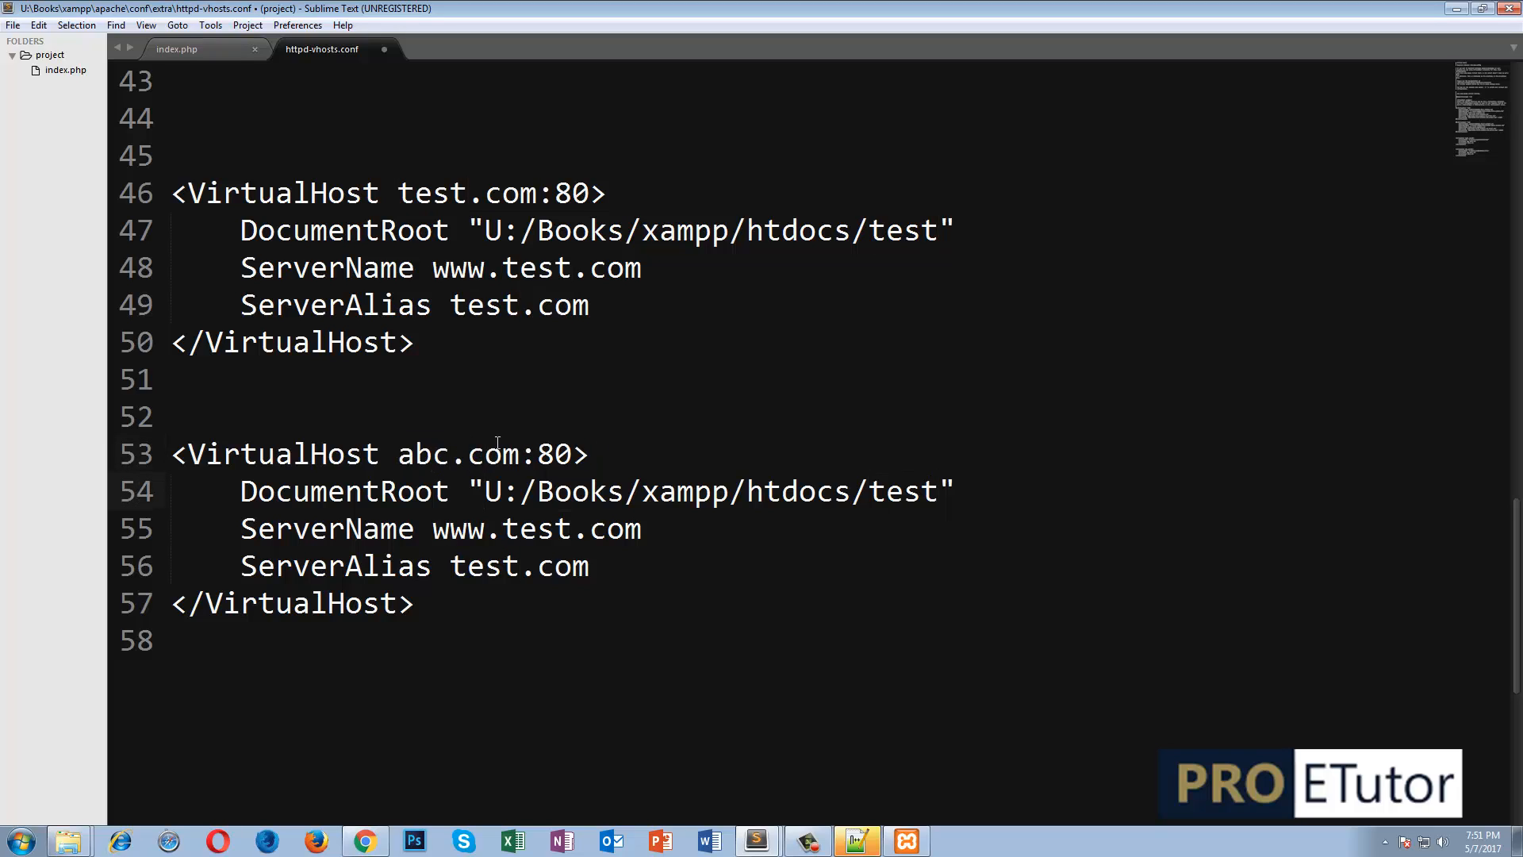
- Point the abc.com block's DocumentRoot to "U:/Books/xampp/htdocs/project"
{"action": "left_click_drag", "start_coordinate": [240, 496], "coordinate": [445, 498]}
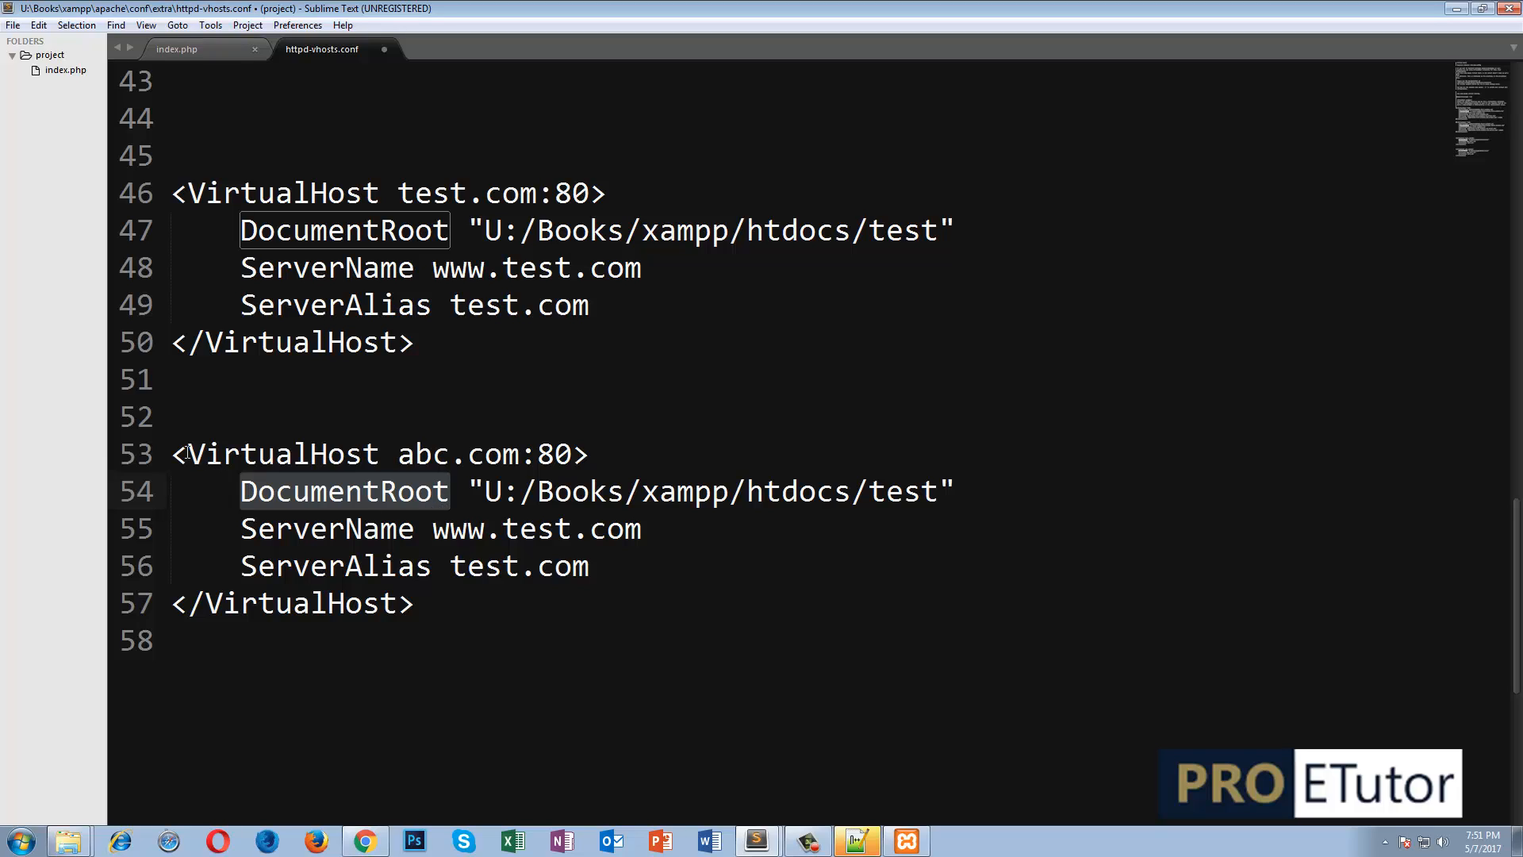
{"action": "left_click_drag", "start_coordinate": [187, 454], "coordinate": [379, 462]}
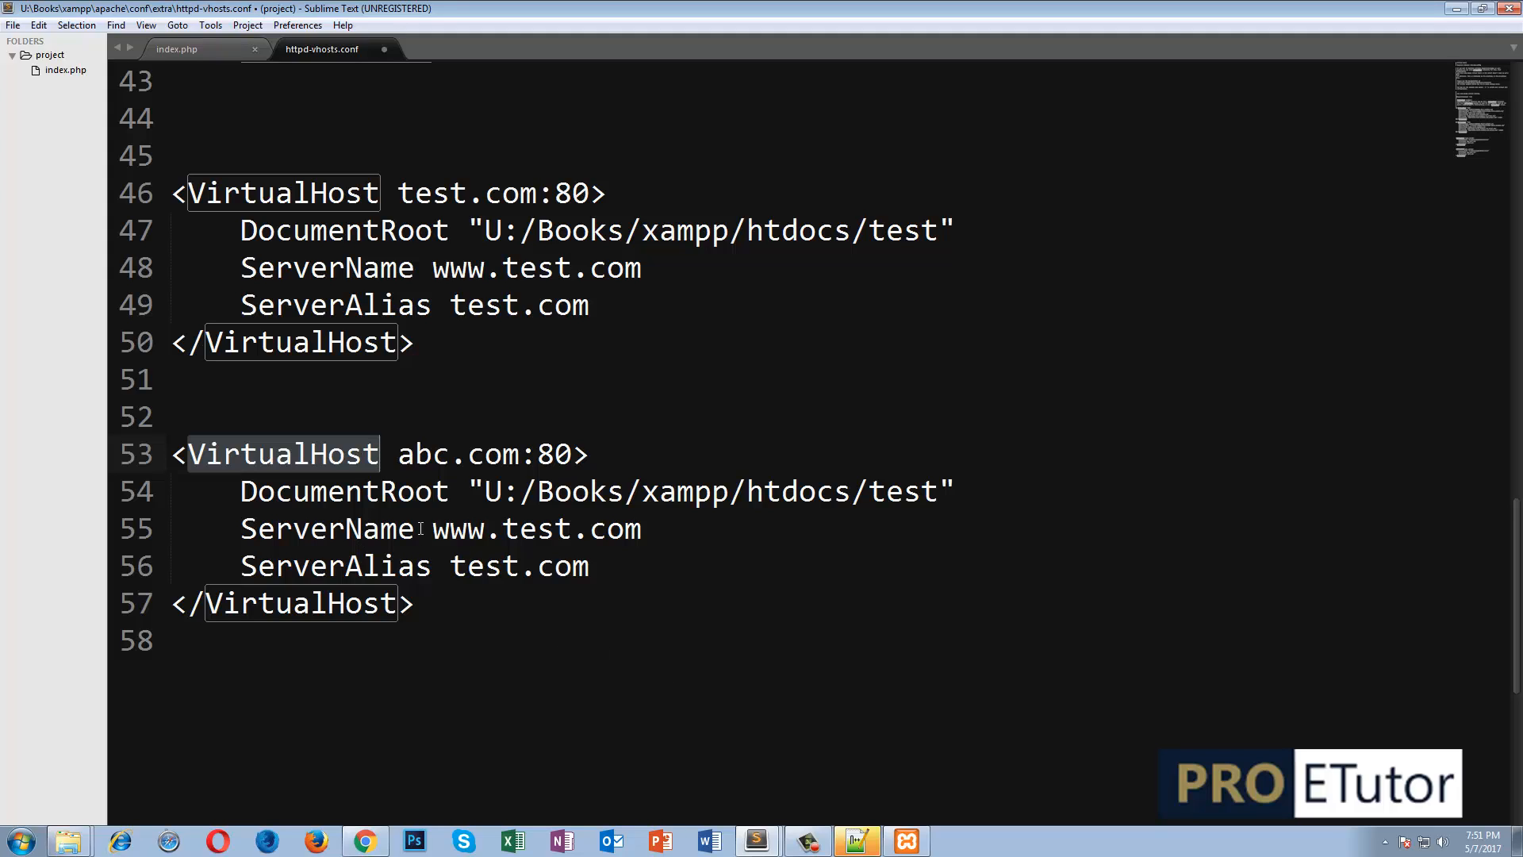
{"action": "left_click_drag", "start_coordinate": [493, 504], "coordinate": [883, 505]}
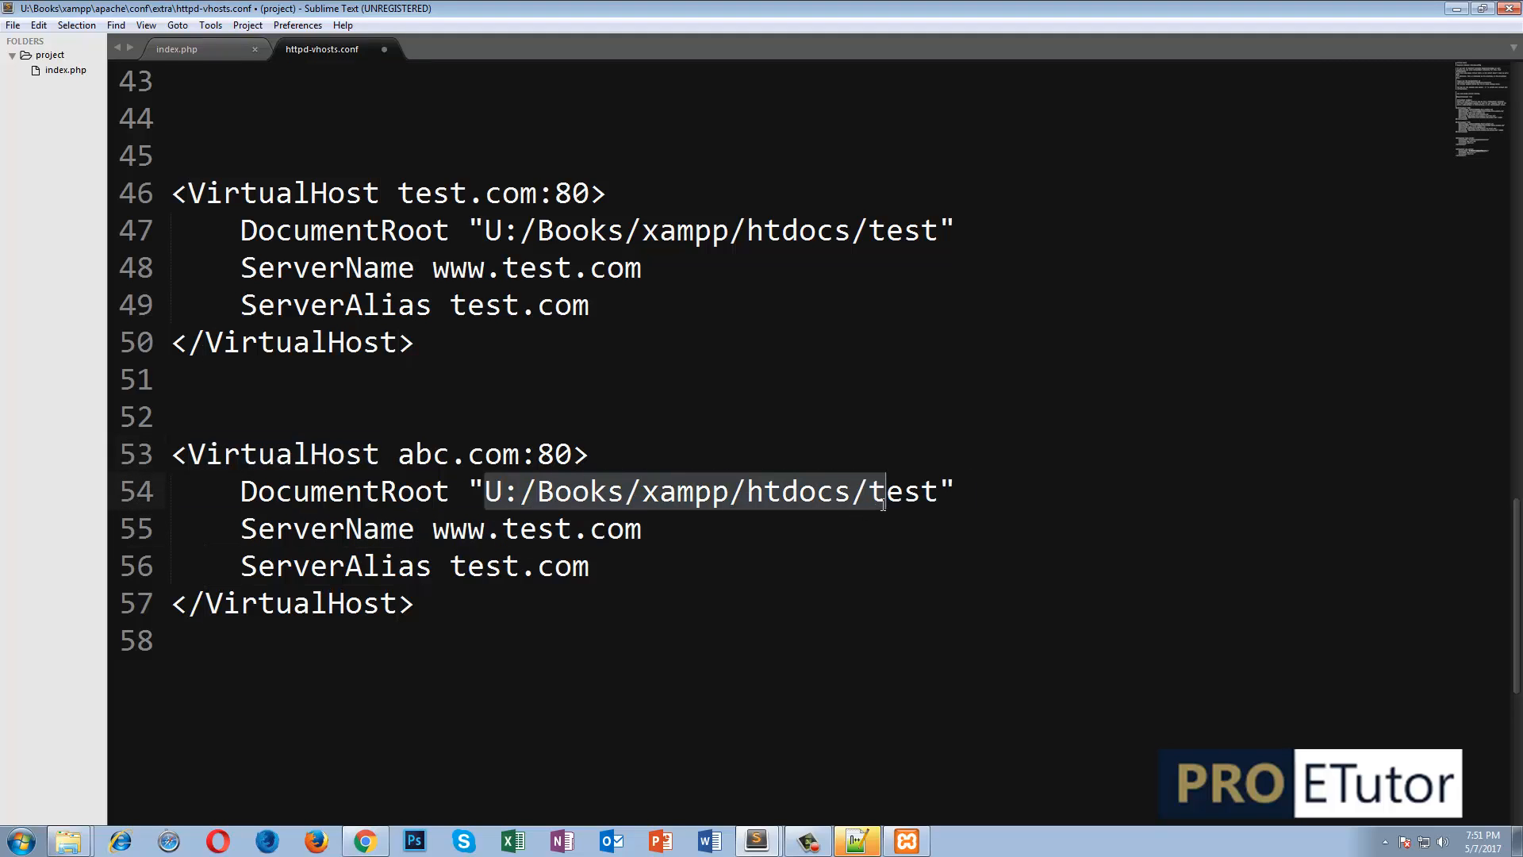
{"action": "left_click", "coordinate": [851, 513]}
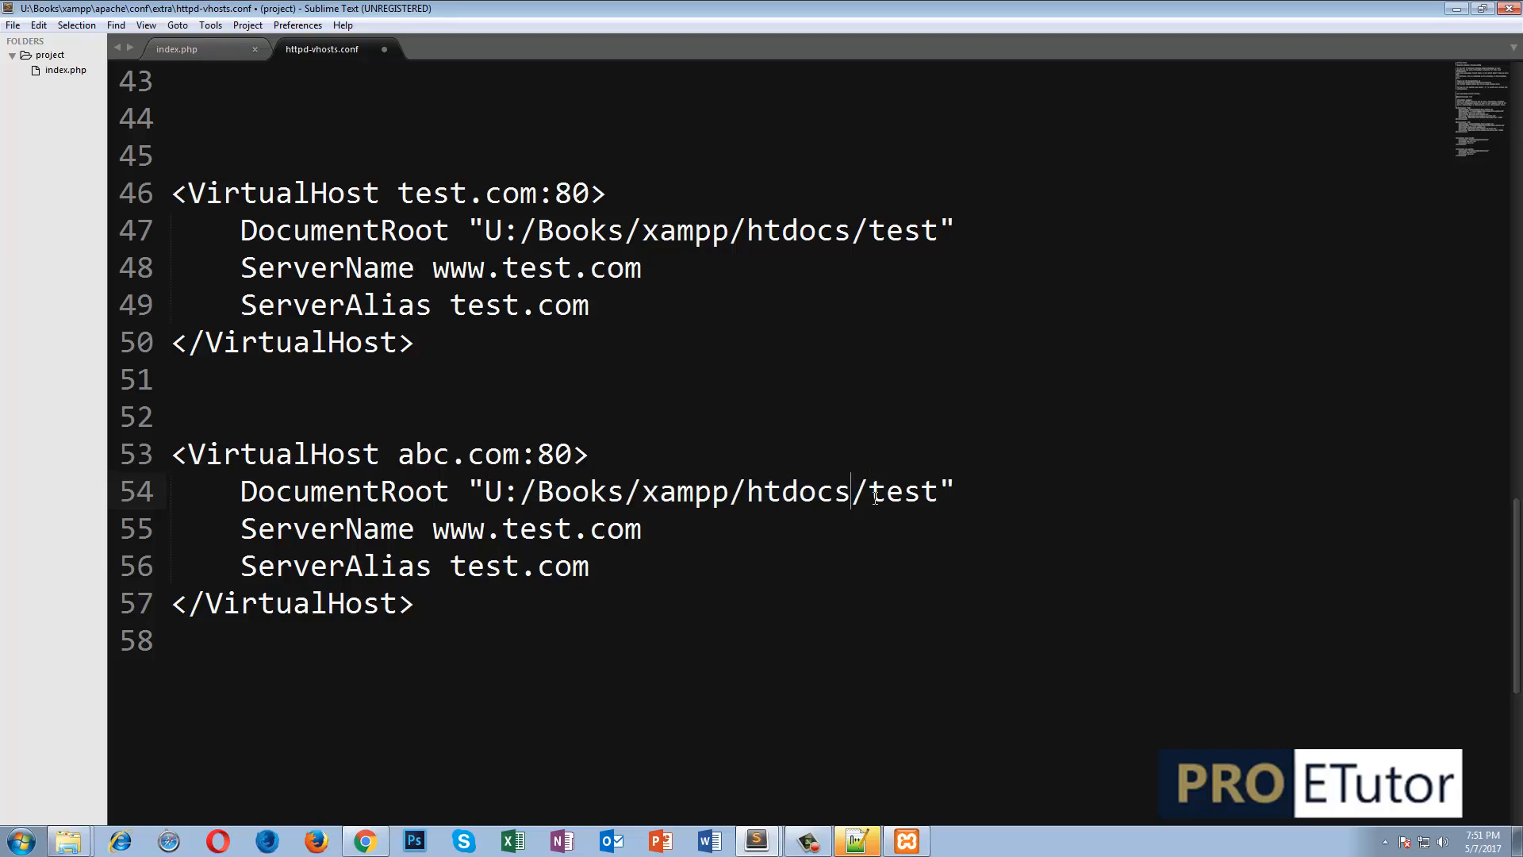
{"action": "left_click_drag", "start_coordinate": [869, 495], "coordinate": [934, 496]}
{"action": "type", "text": "project"}
{"action": "left_click", "coordinate": [503, 529]}
{"action": "left_click_drag", "start_coordinate": [246, 528], "coordinate": [639, 530]}
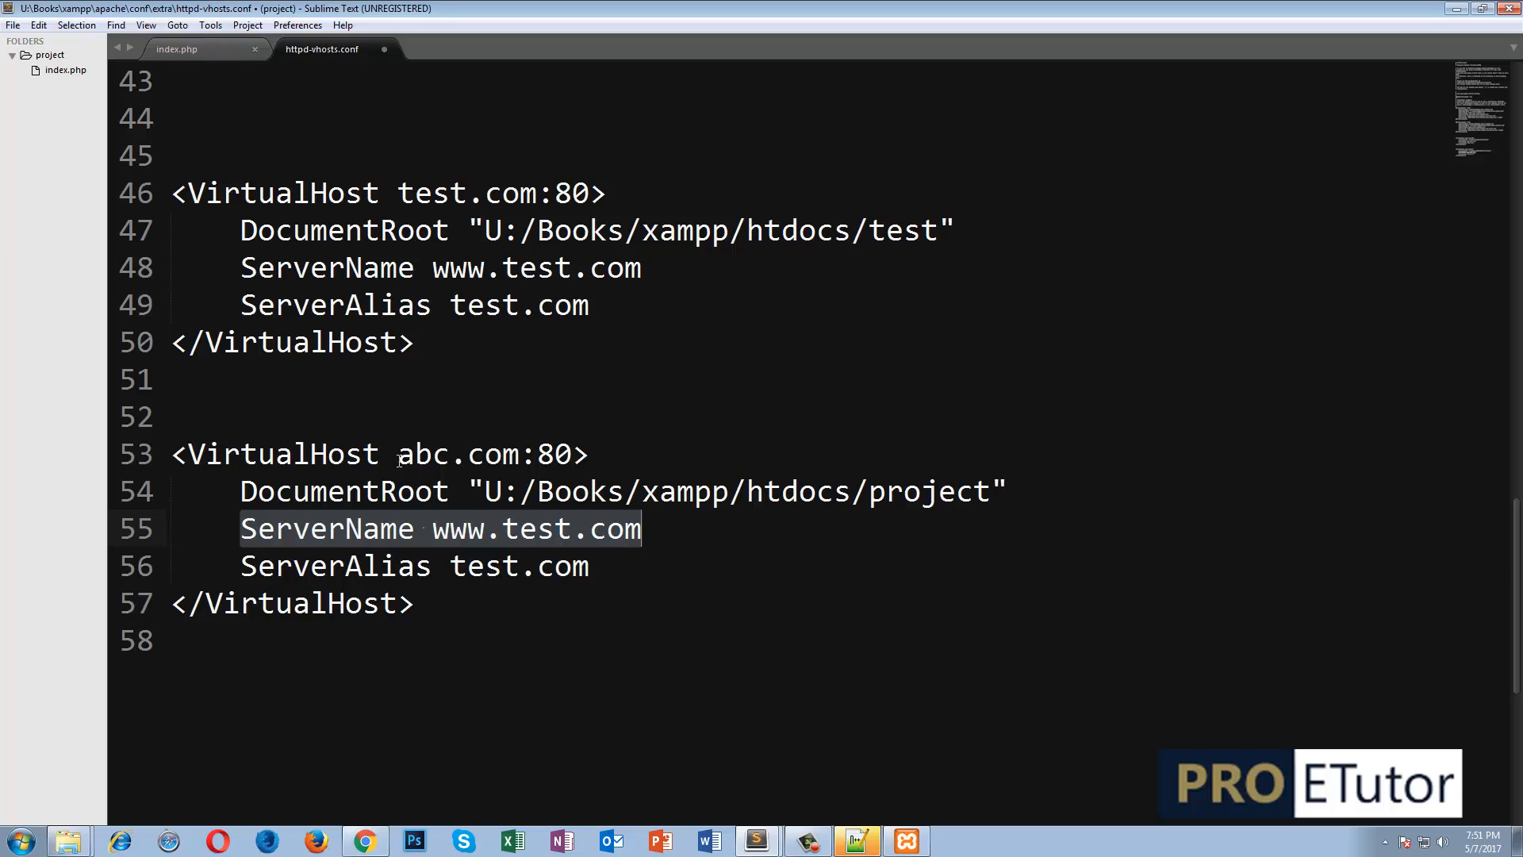
{"action": "left_click_drag", "start_coordinate": [398, 455], "coordinate": [520, 462]}
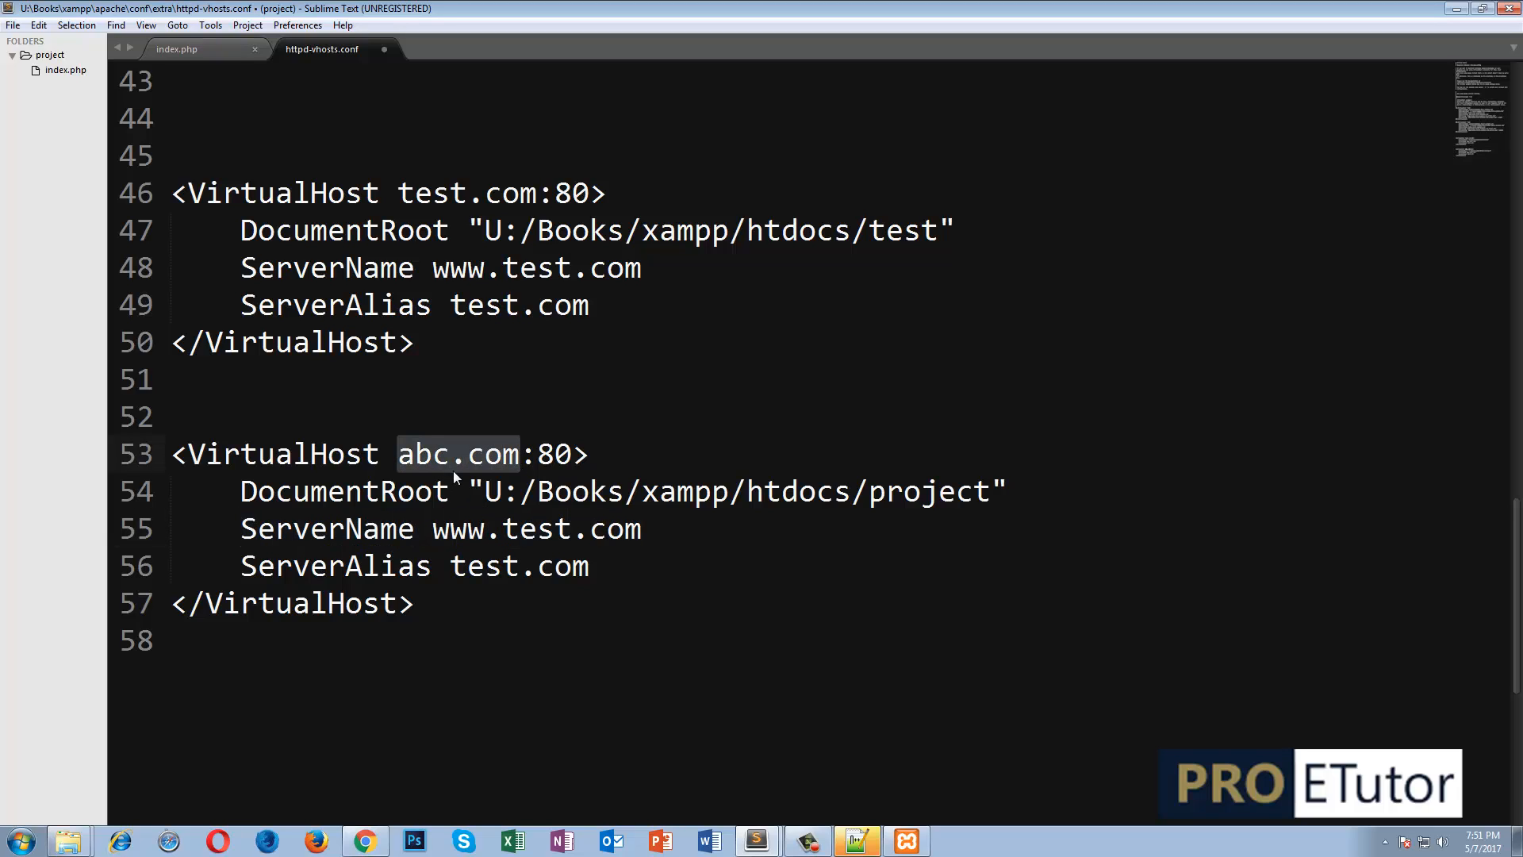
{"action": "left_click_drag", "start_coordinate": [503, 529], "coordinate": [568, 529]}
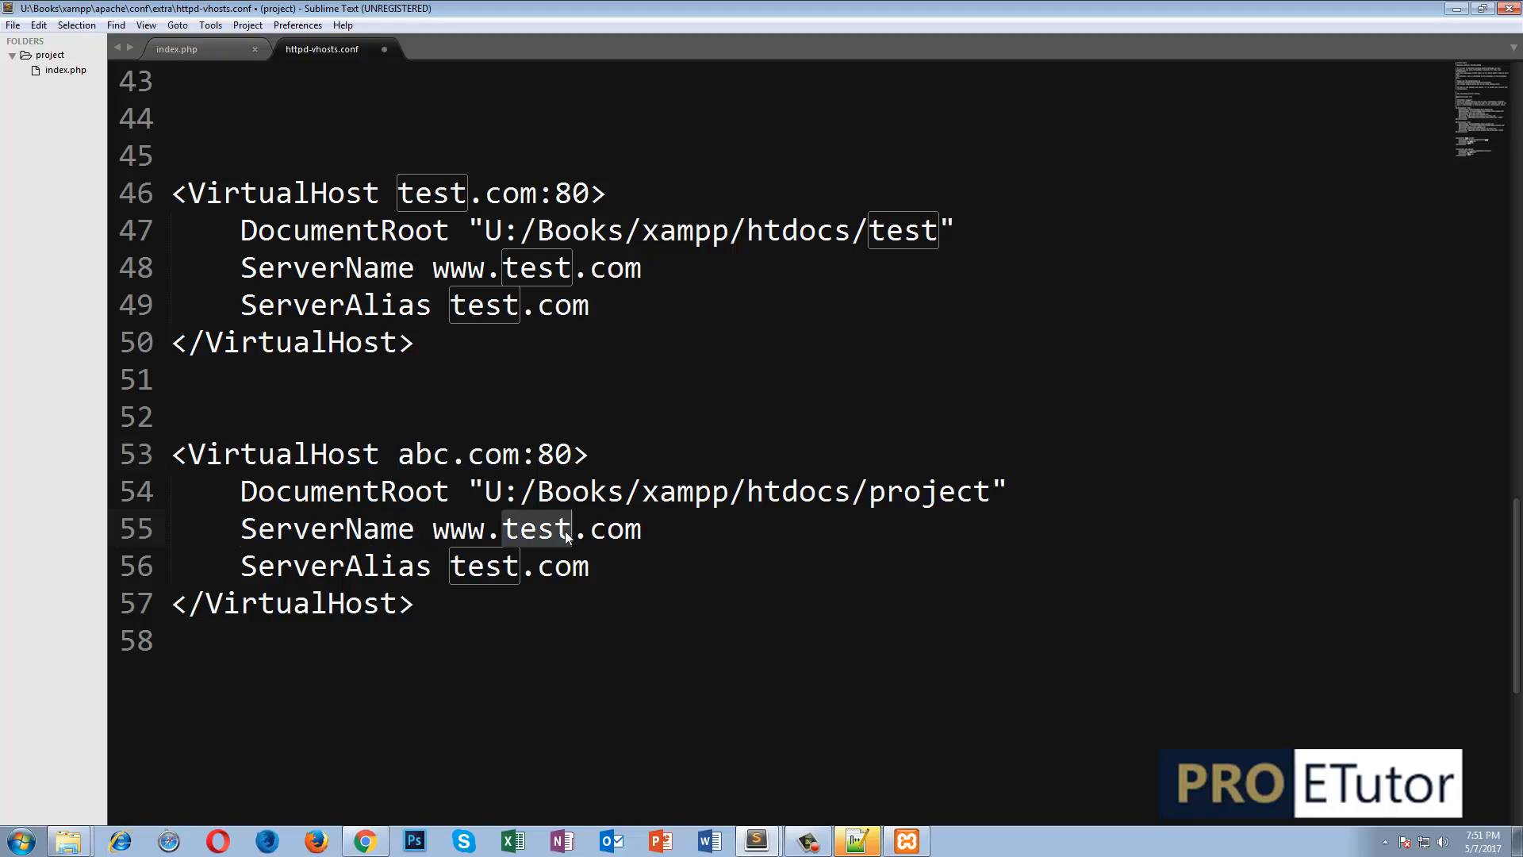
{"action": "type", "text": "abc"}
{"action": "left_click", "coordinate": [527, 629]}
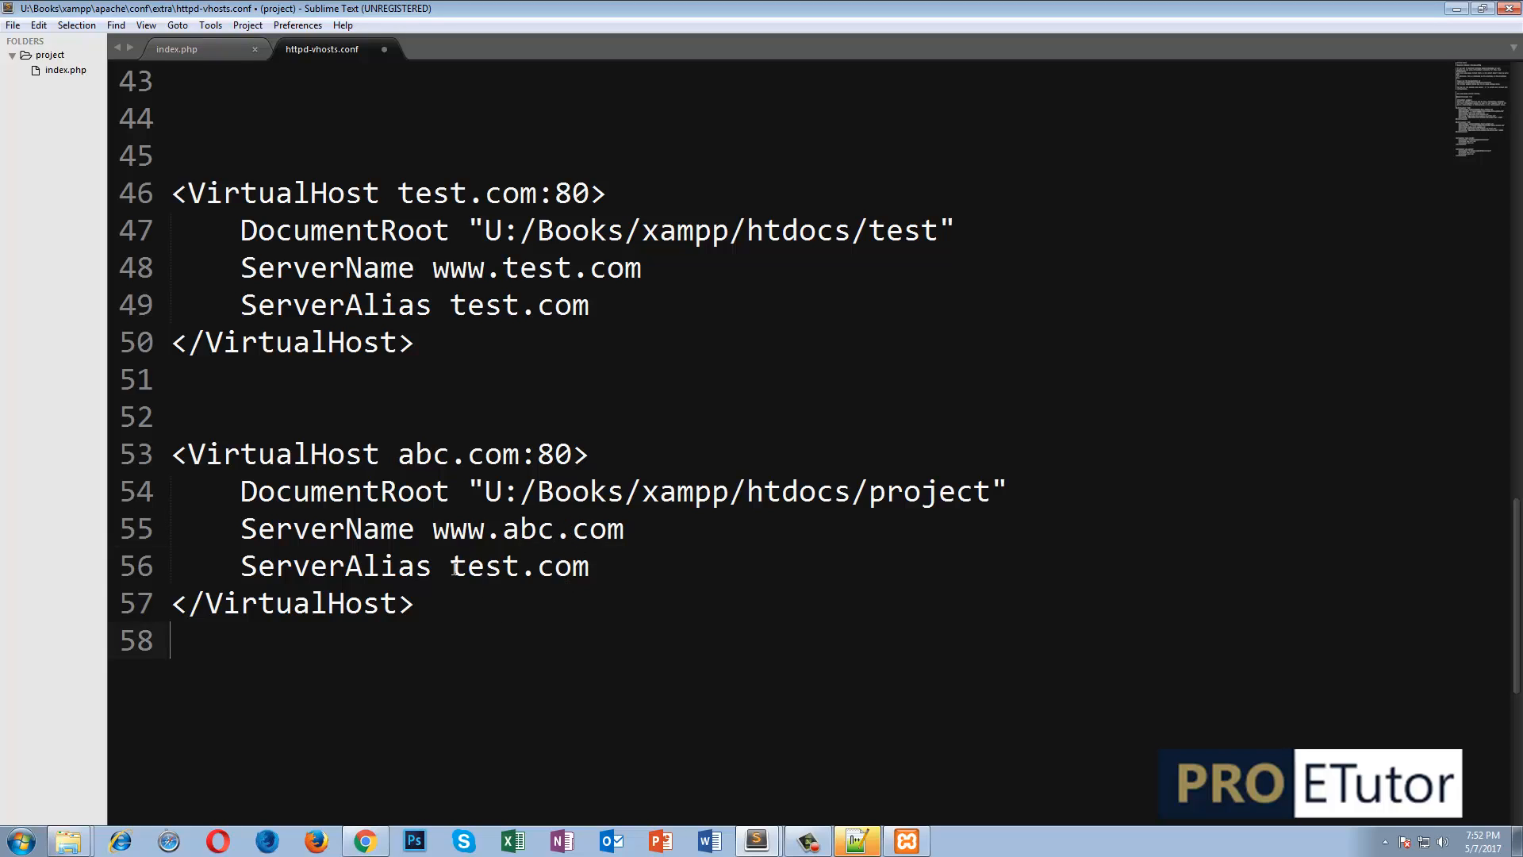
{"action": "left_click_drag", "start_coordinate": [452, 568], "coordinate": [520, 566]}
{"action": "type", "text": "a"}
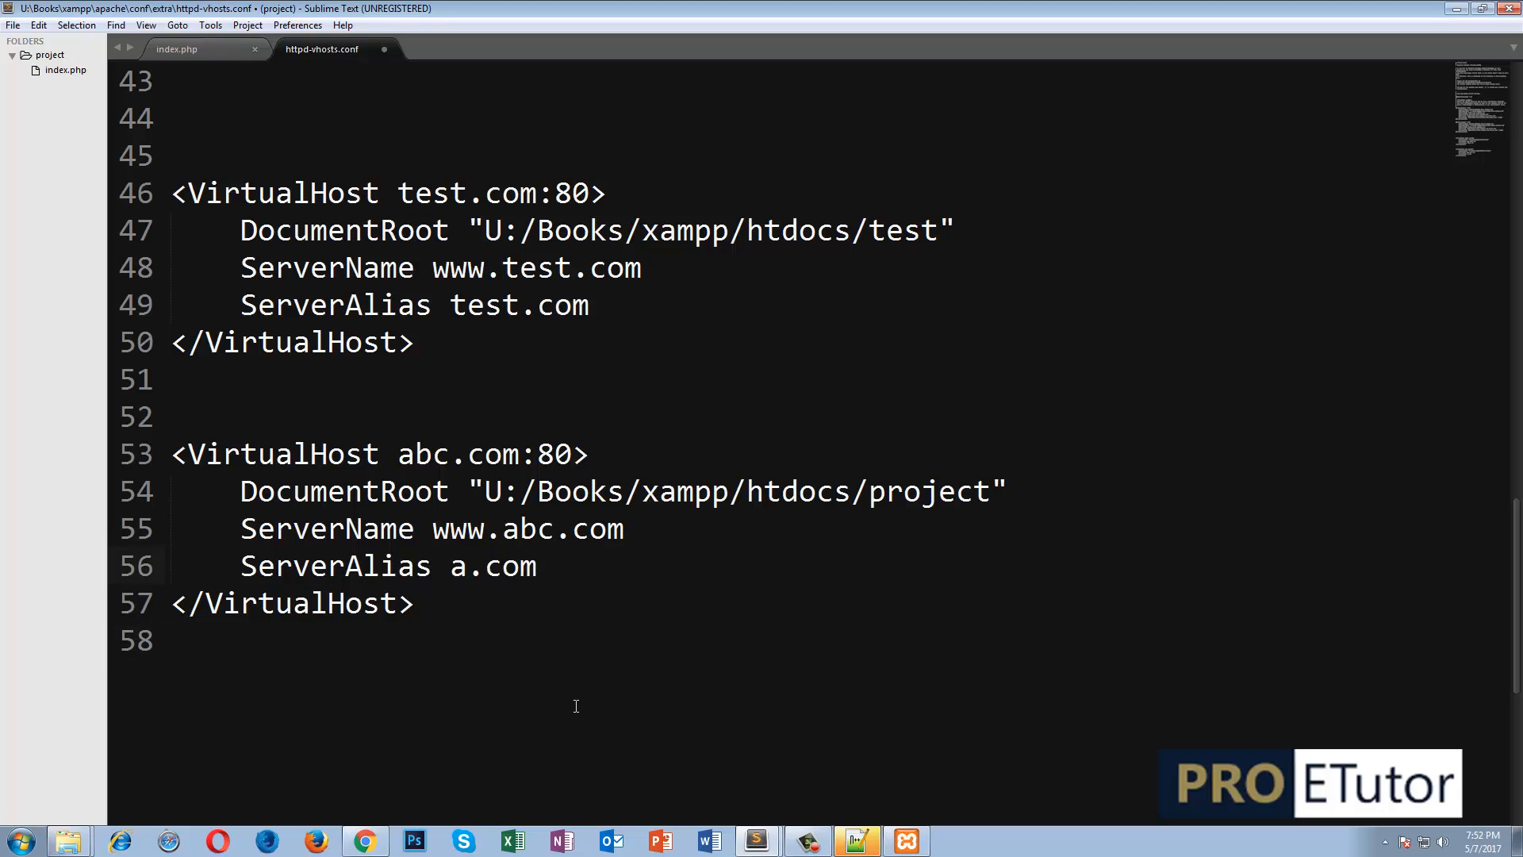
{"action": "type", "text": "bc"}
- Remove the stray space before :80 in the abc.com VirtualHost tag and save httpd-vhosts.conf
{"action": "left_click_drag", "start_coordinate": [395, 455], "coordinate": [526, 454]}
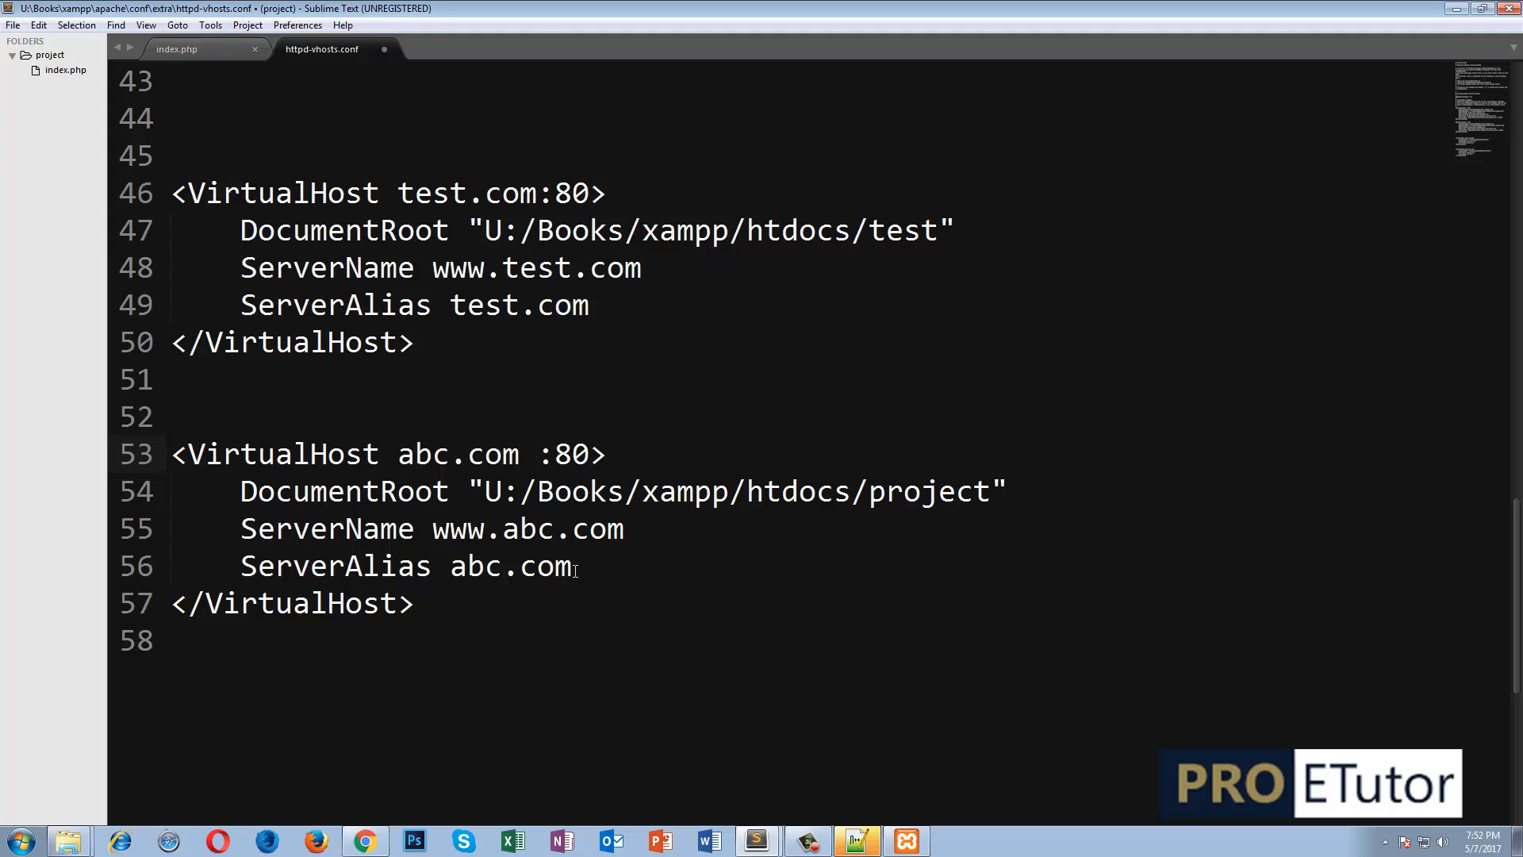
{"action": "key", "text": "BackSpace"}
{"action": "key", "text": "ctrl+s"}
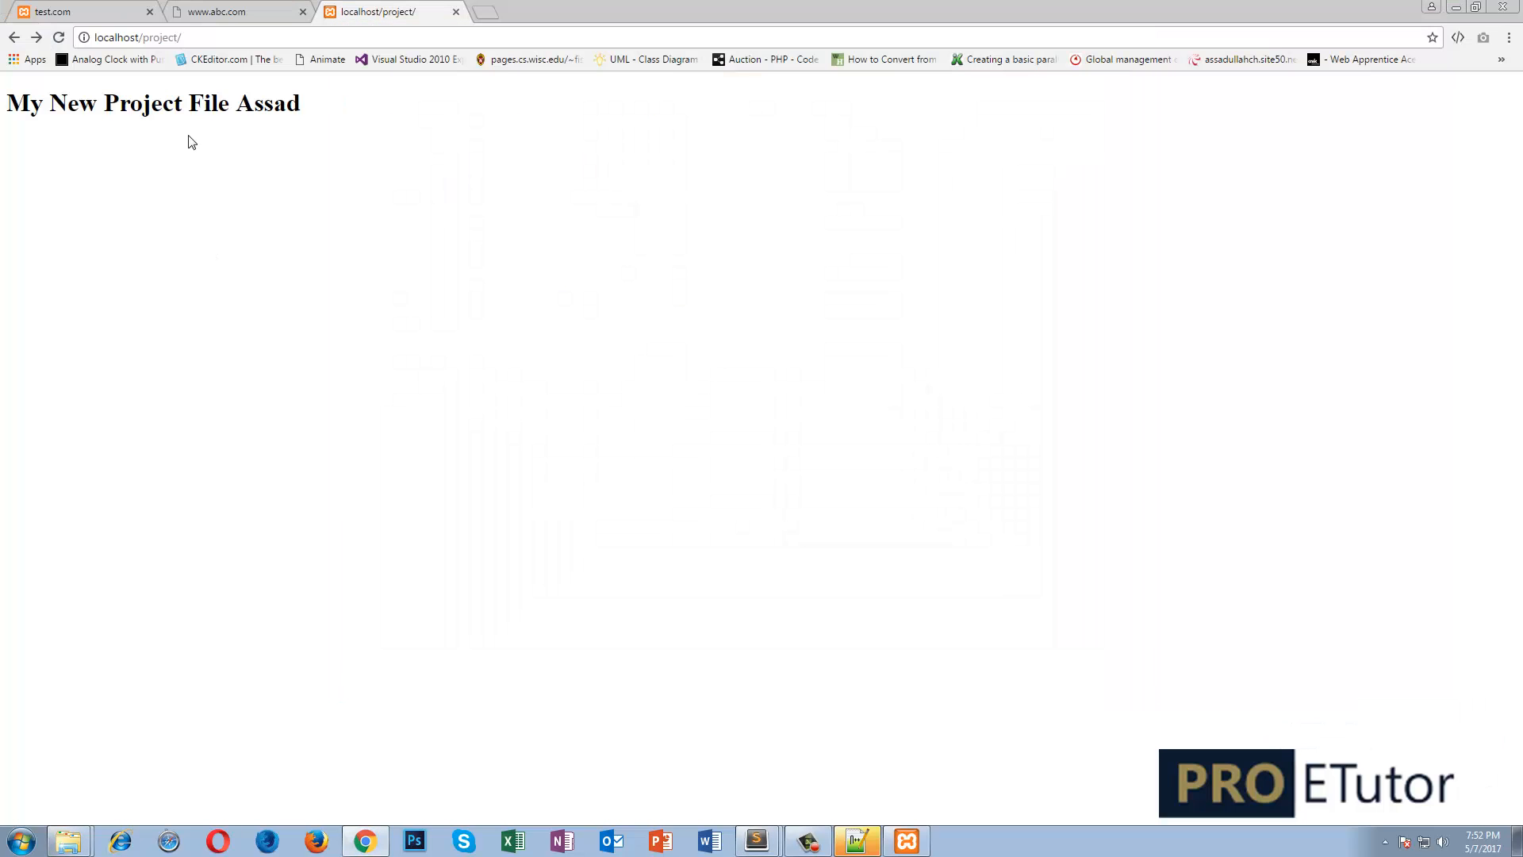
- Switch to Chrome and check the address and heading of the localhost/project/ page
{"action": "left_click", "coordinate": [337, 38]}
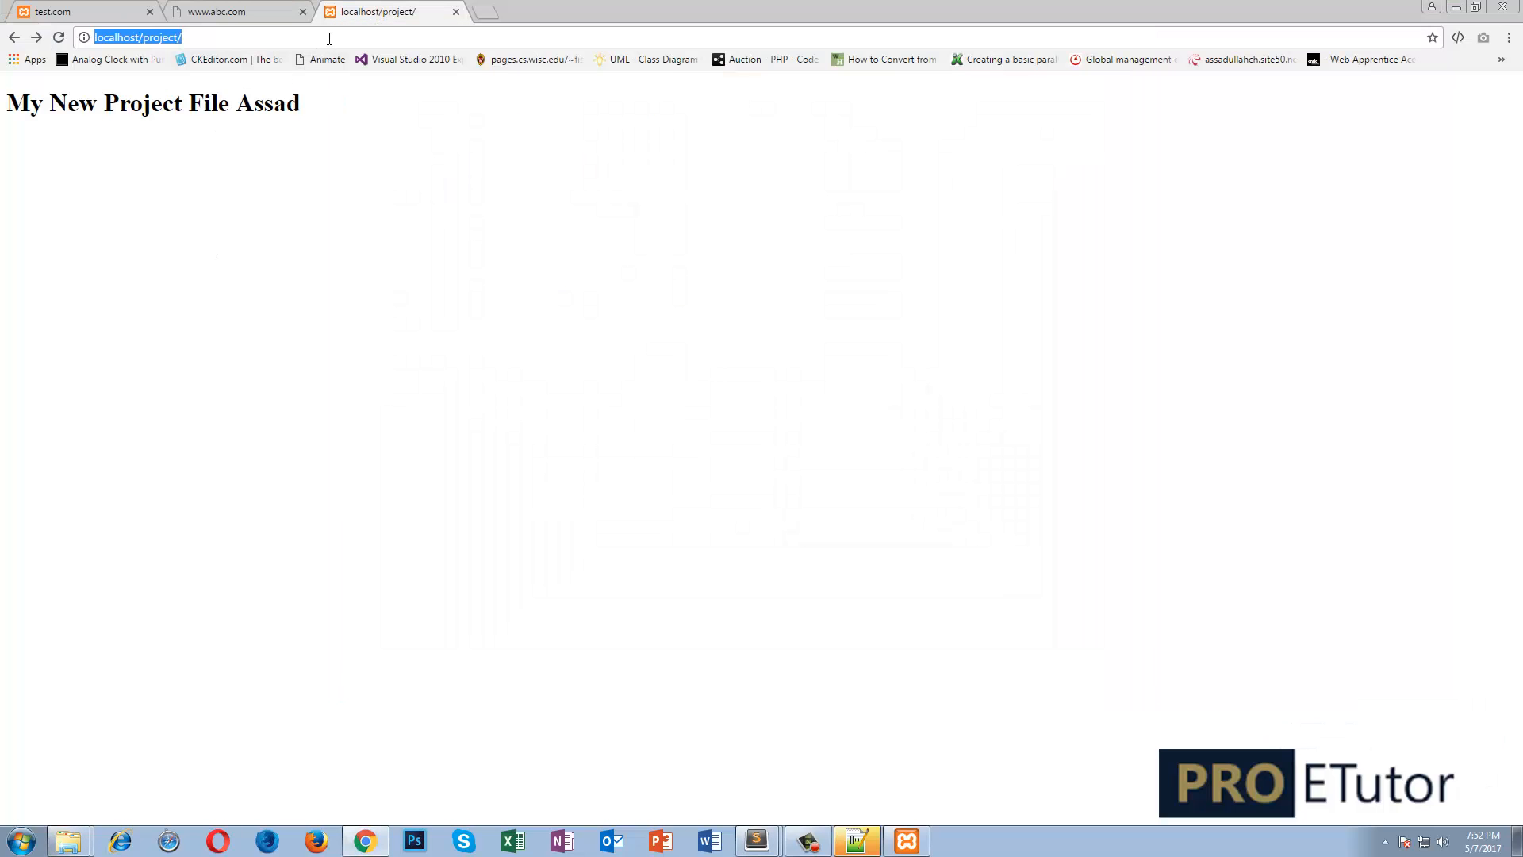
{"action": "left_click", "coordinate": [337, 38]}
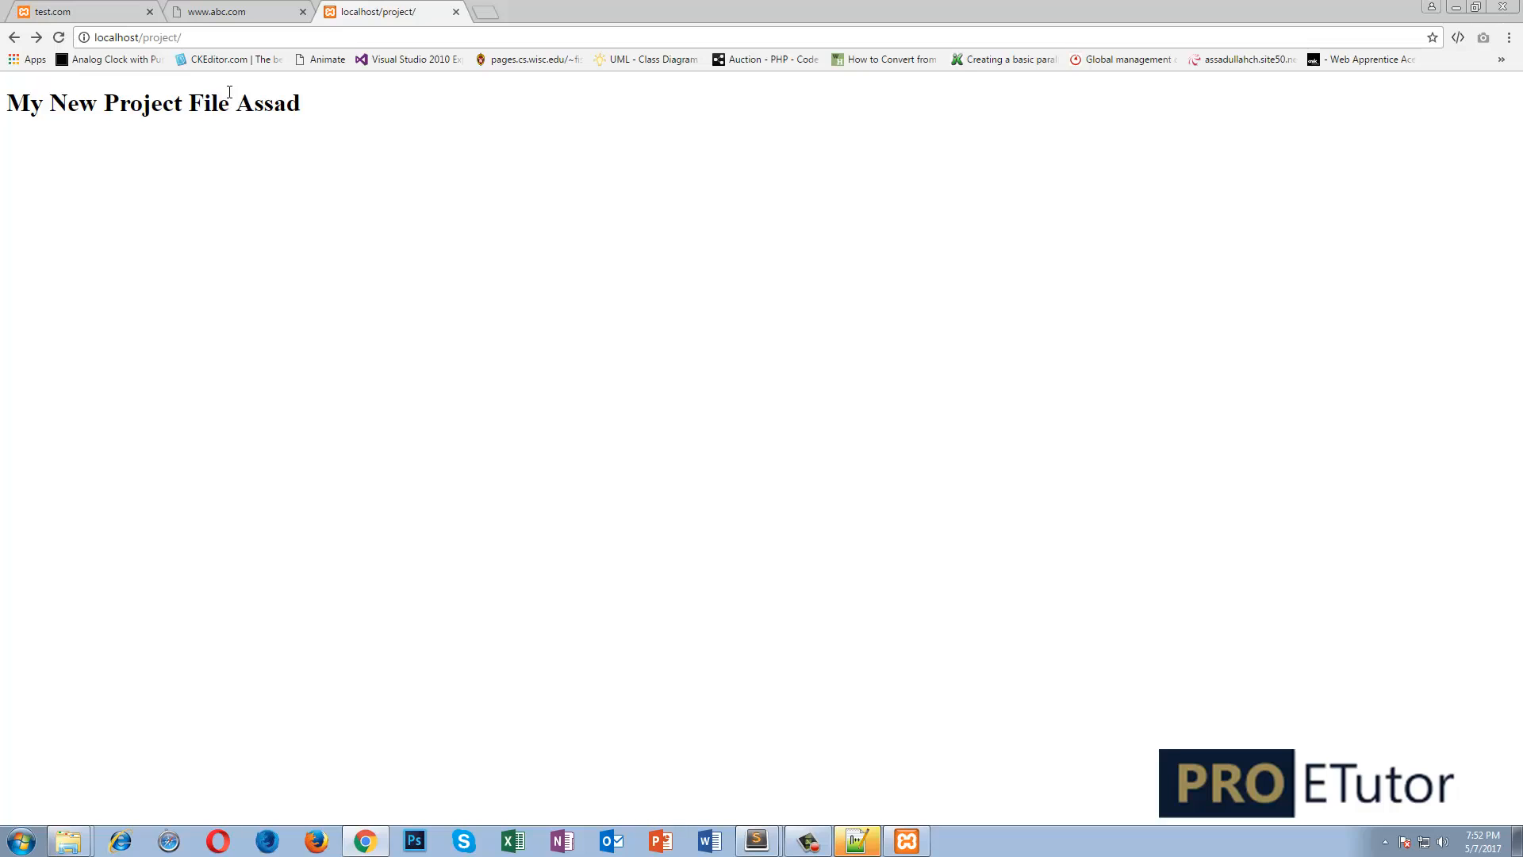
{"action": "left_click_drag", "start_coordinate": [321, 97], "coordinate": [2, 82]}
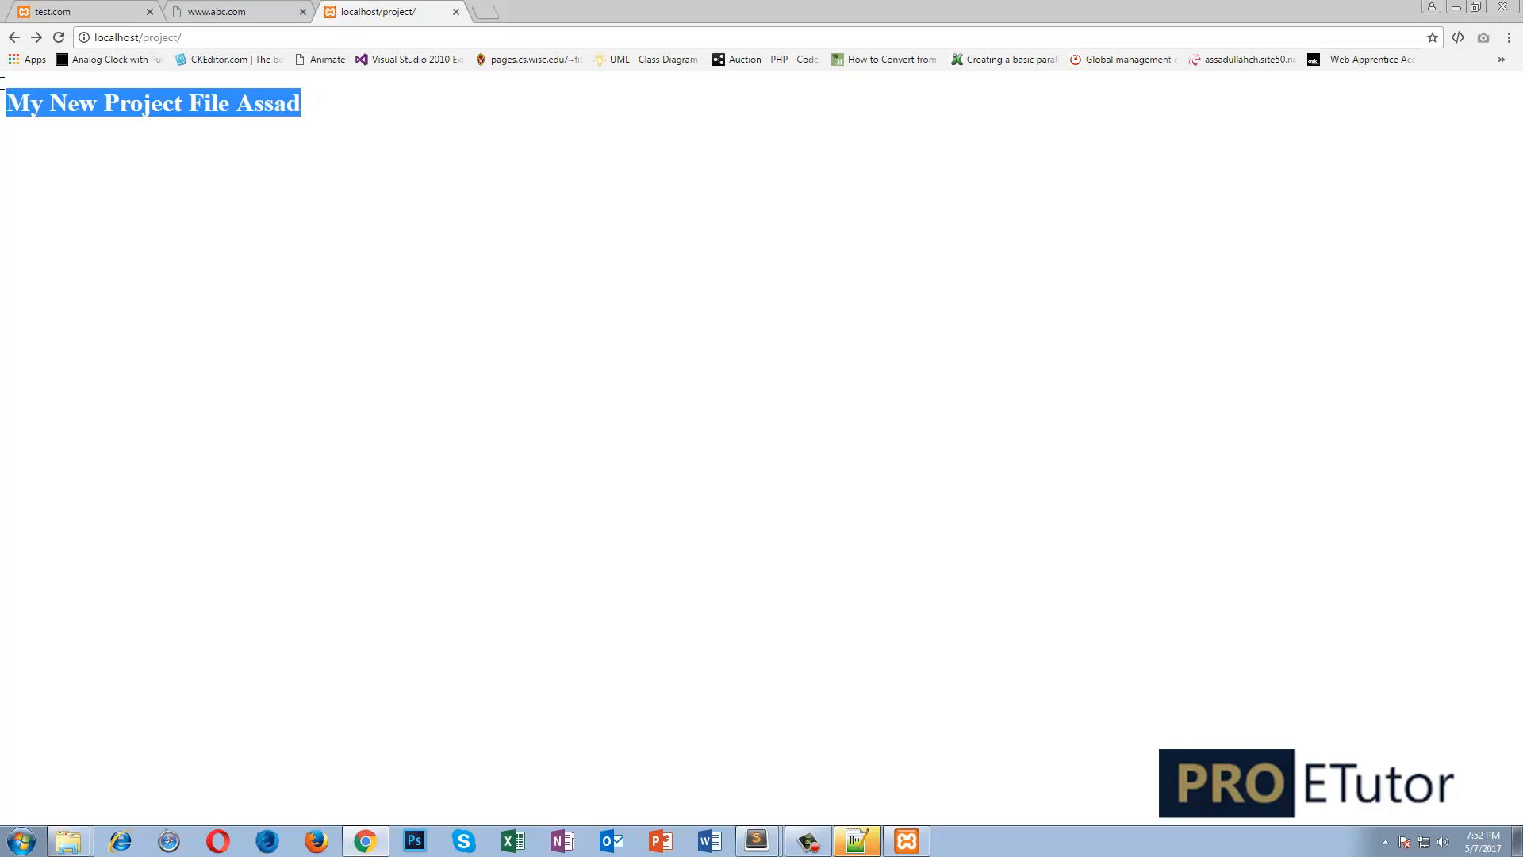
- Try to load abc.com in place of the localhost/project/ page, and return to the project page
{"action": "left_click", "coordinate": [238, 37]}
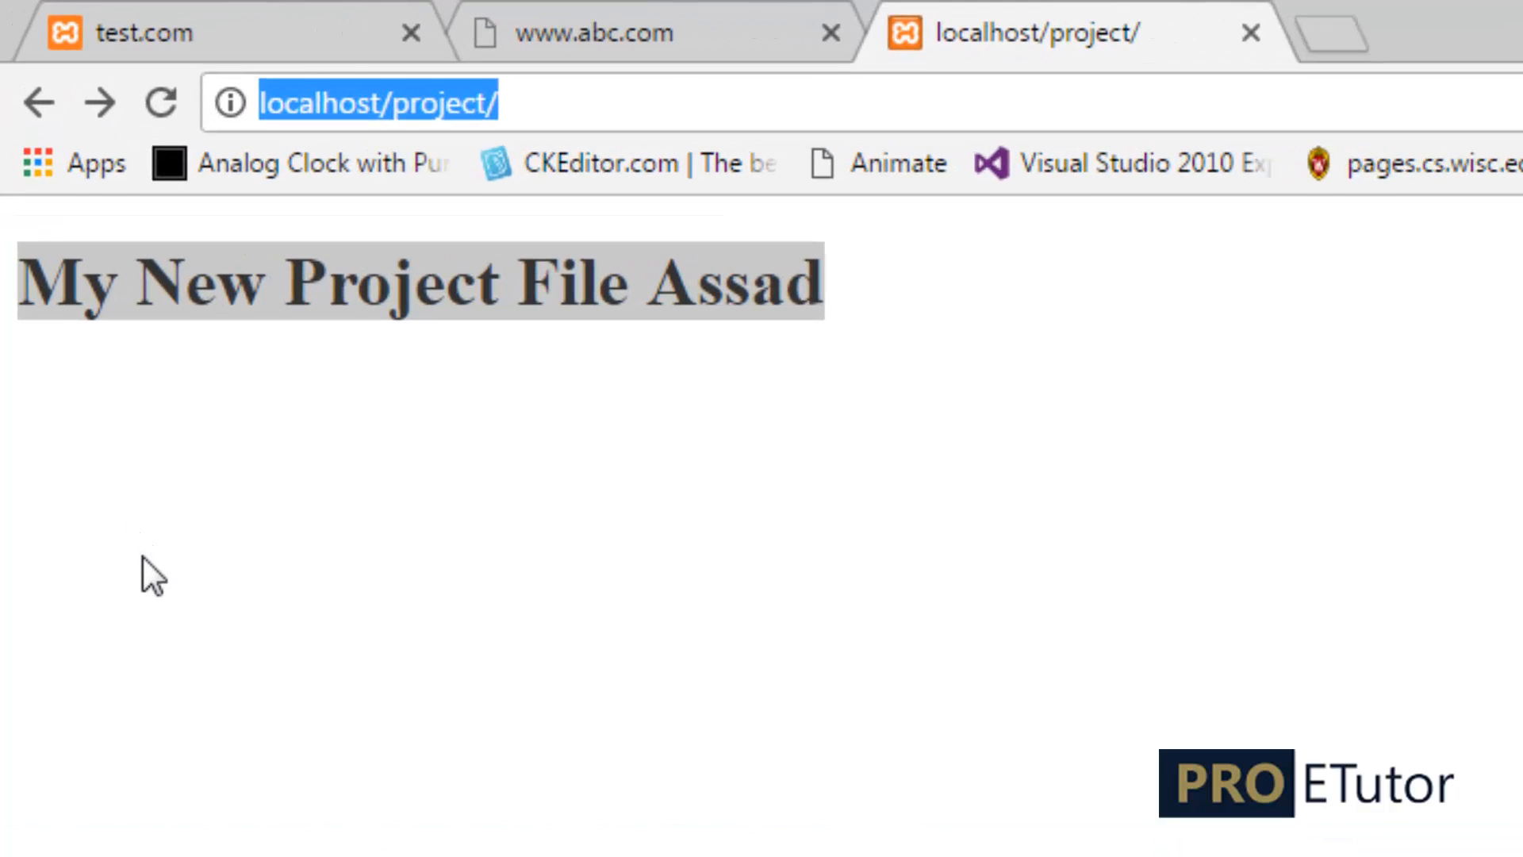
{"action": "type", "text": "abc.com"}
{"action": "key", "text": "Return"}
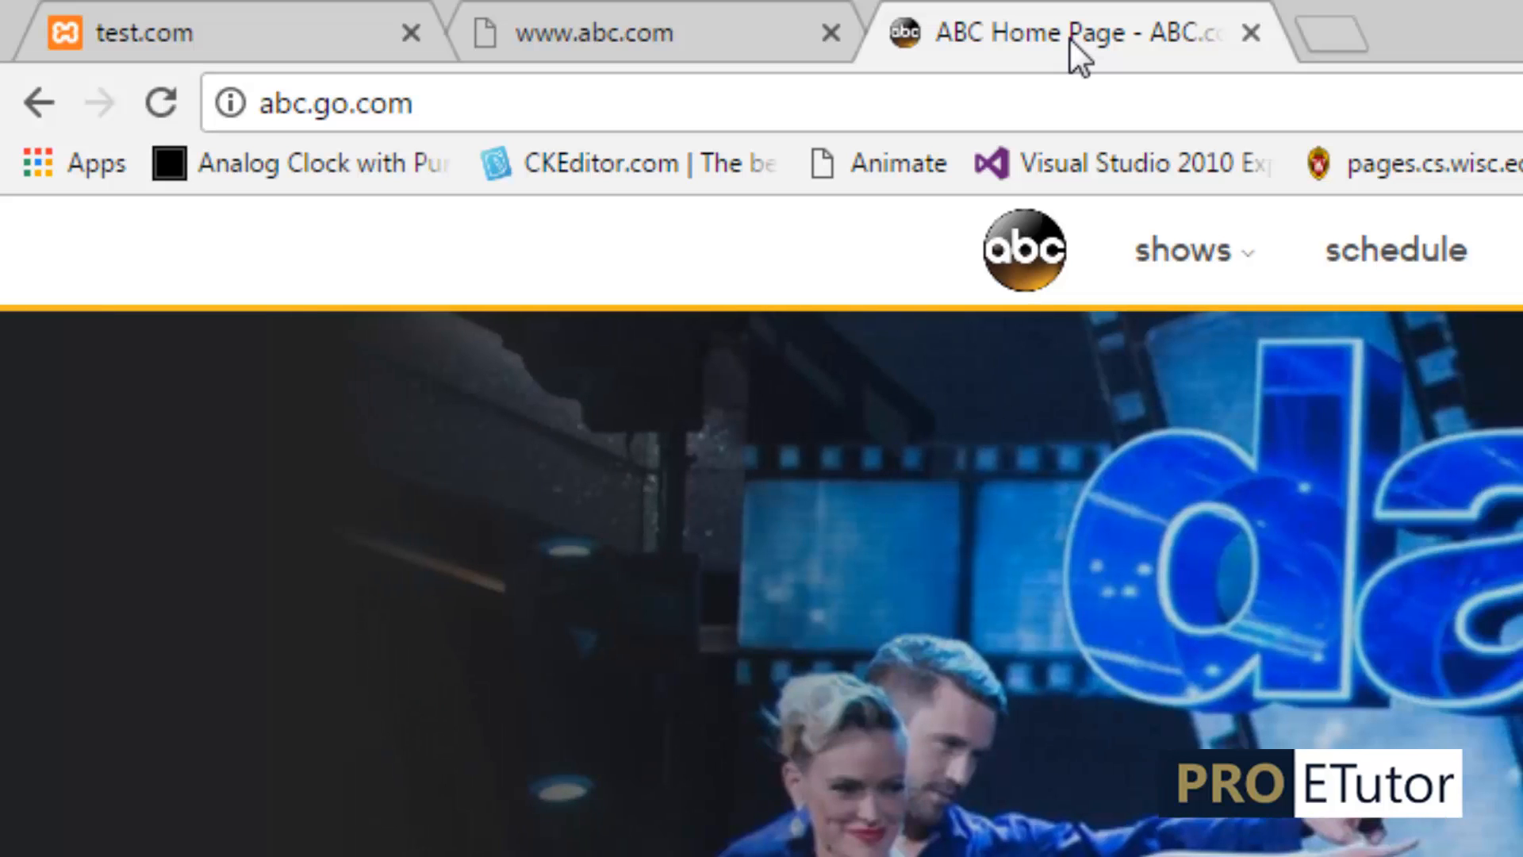
{"action": "left_click", "coordinate": [330, 98]}
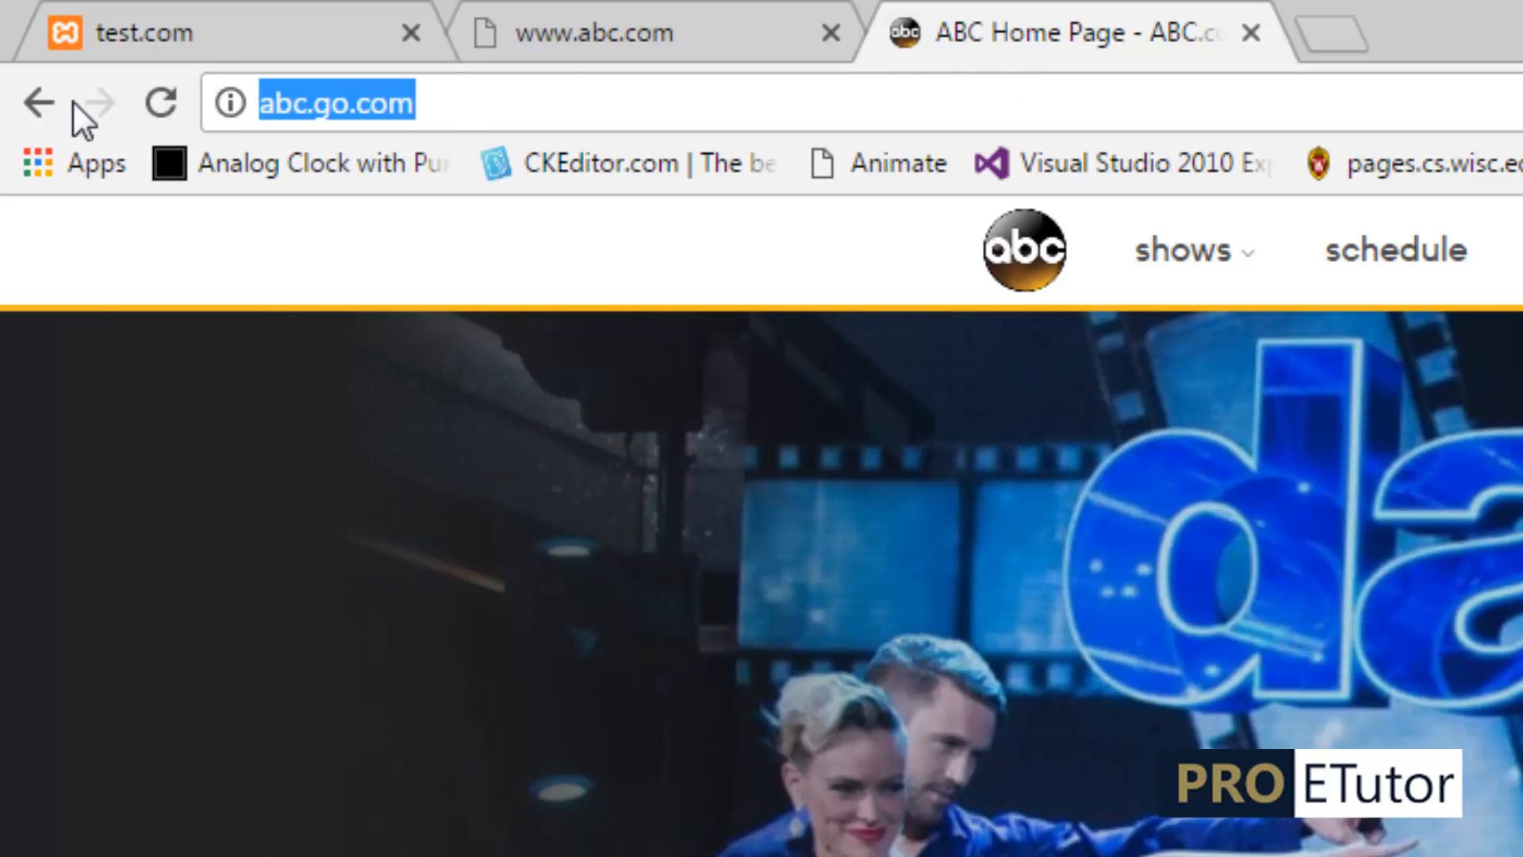
{"action": "left_click", "coordinate": [28, 101]}
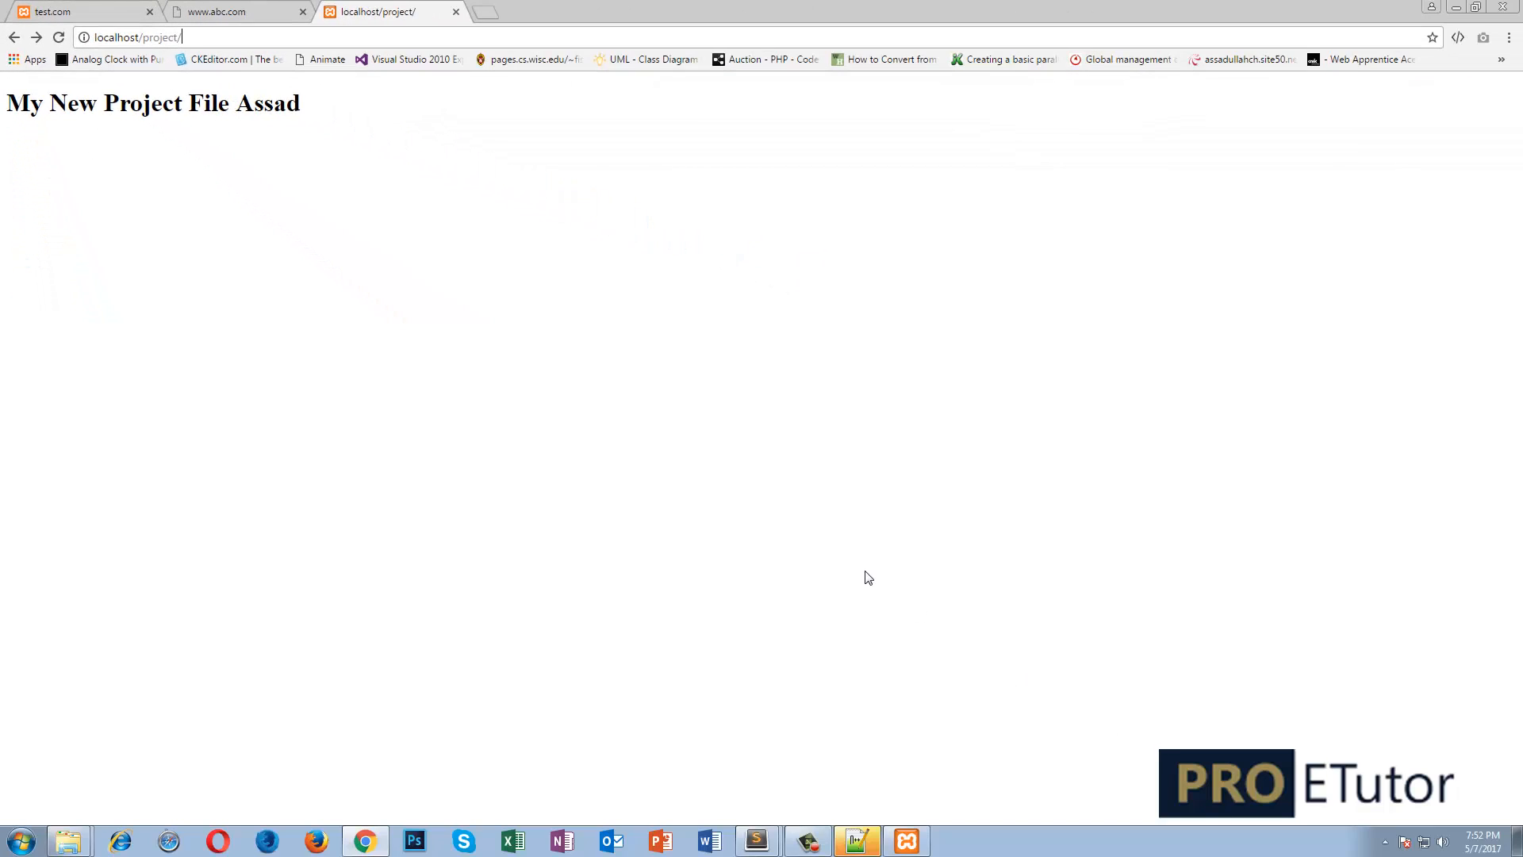
- Switch to the XAMPP Control Panel and restart the Apache module
{"action": "left_click", "coordinate": [907, 841]}
{"action": "left_click", "coordinate": [698, 228]}
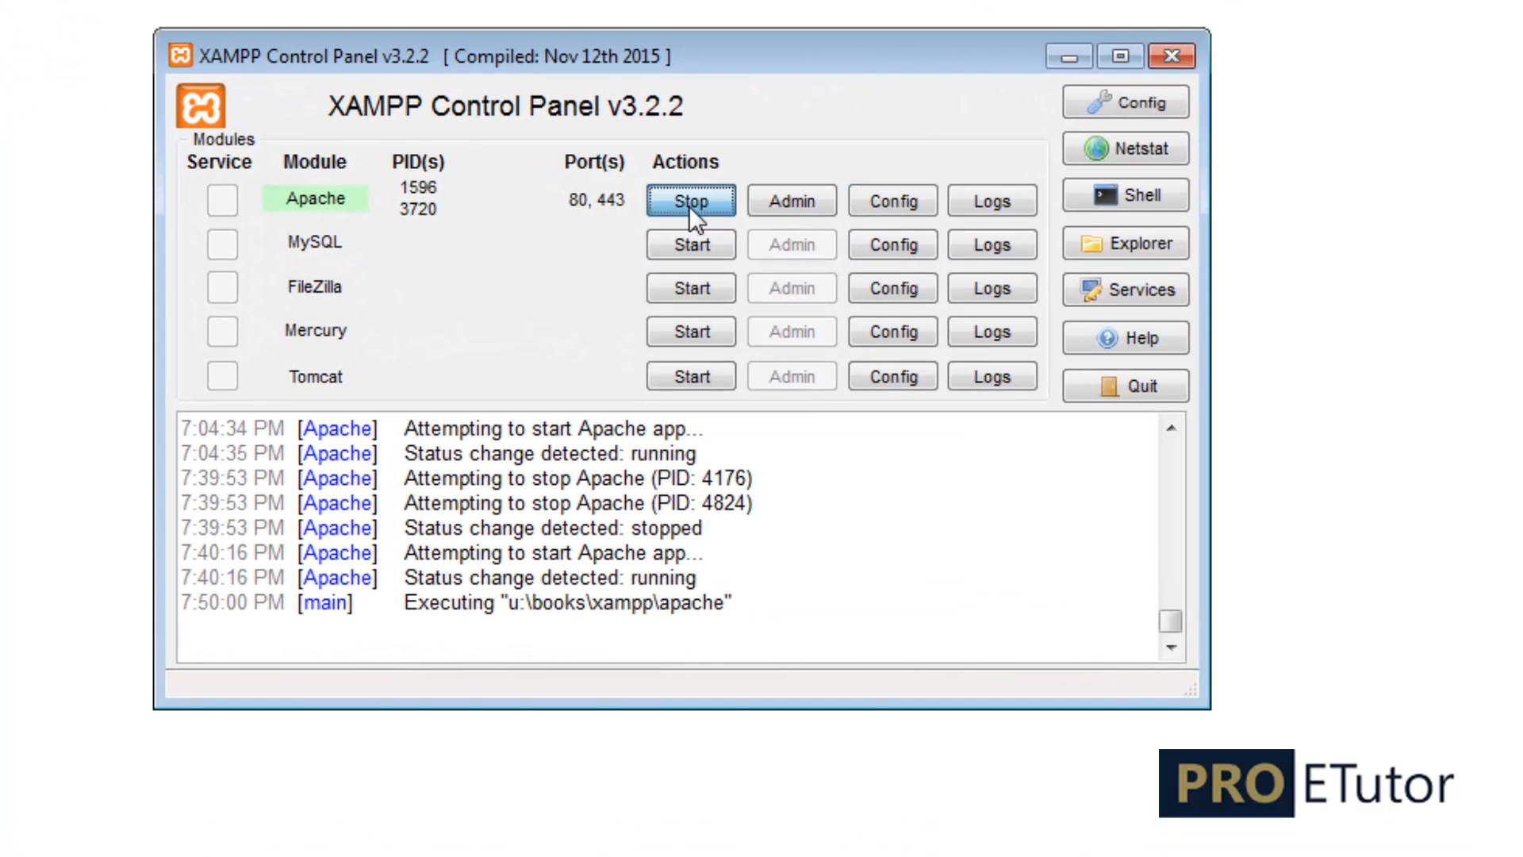
{"action": "left_click", "coordinate": [689, 205]}
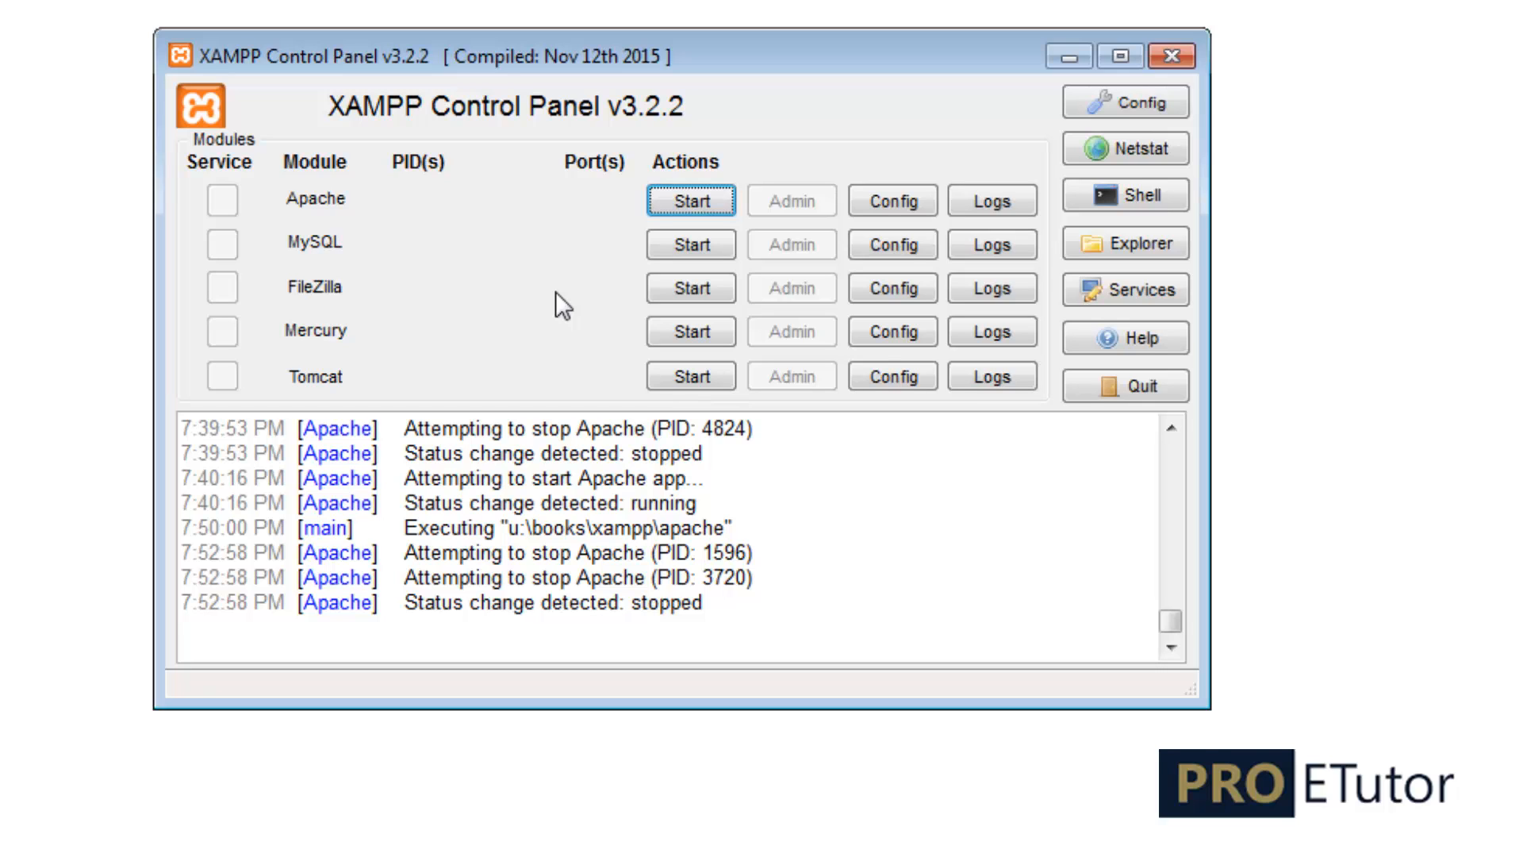
{"action": "left_click", "coordinate": [688, 201]}
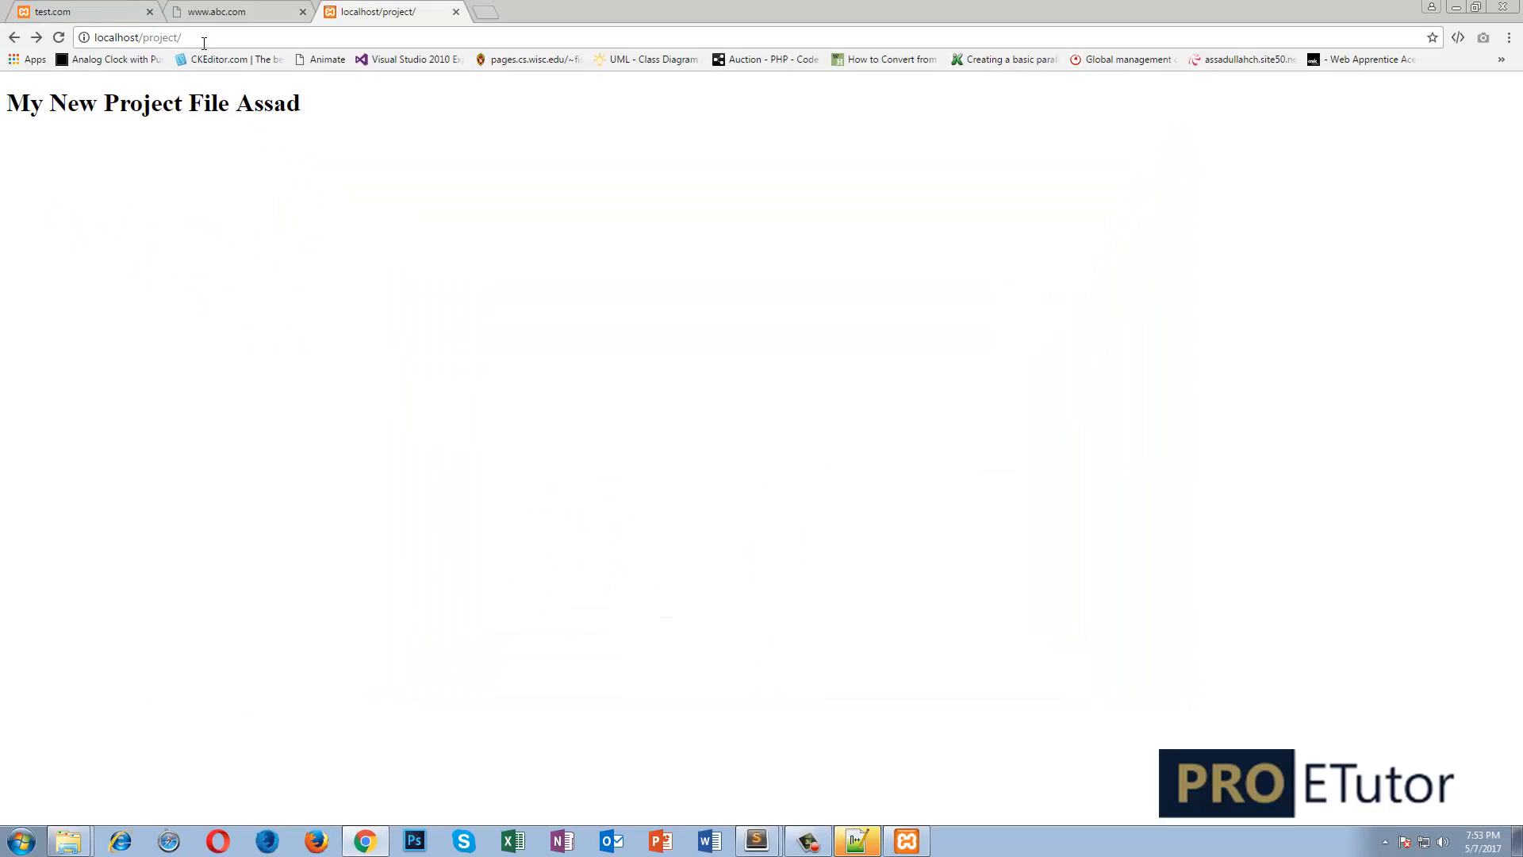
- Switch back to Chrome and test the abc.com address in the localhost/project/ tab
{"action": "left_click", "coordinate": [203, 43]}
{"action": "type", "text": "abc.com"}
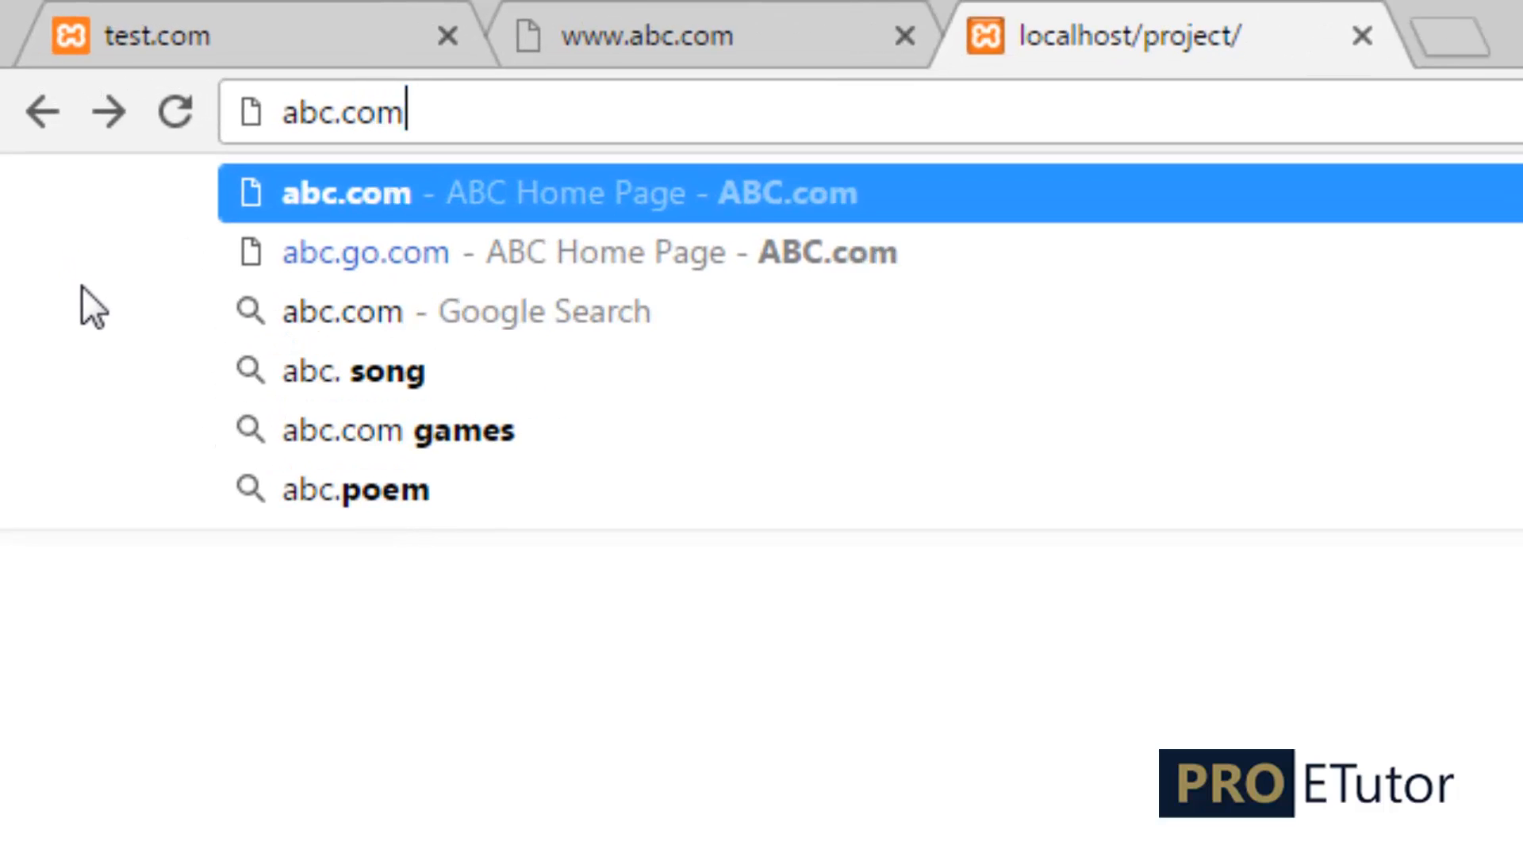
{"action": "key", "text": "Return"}
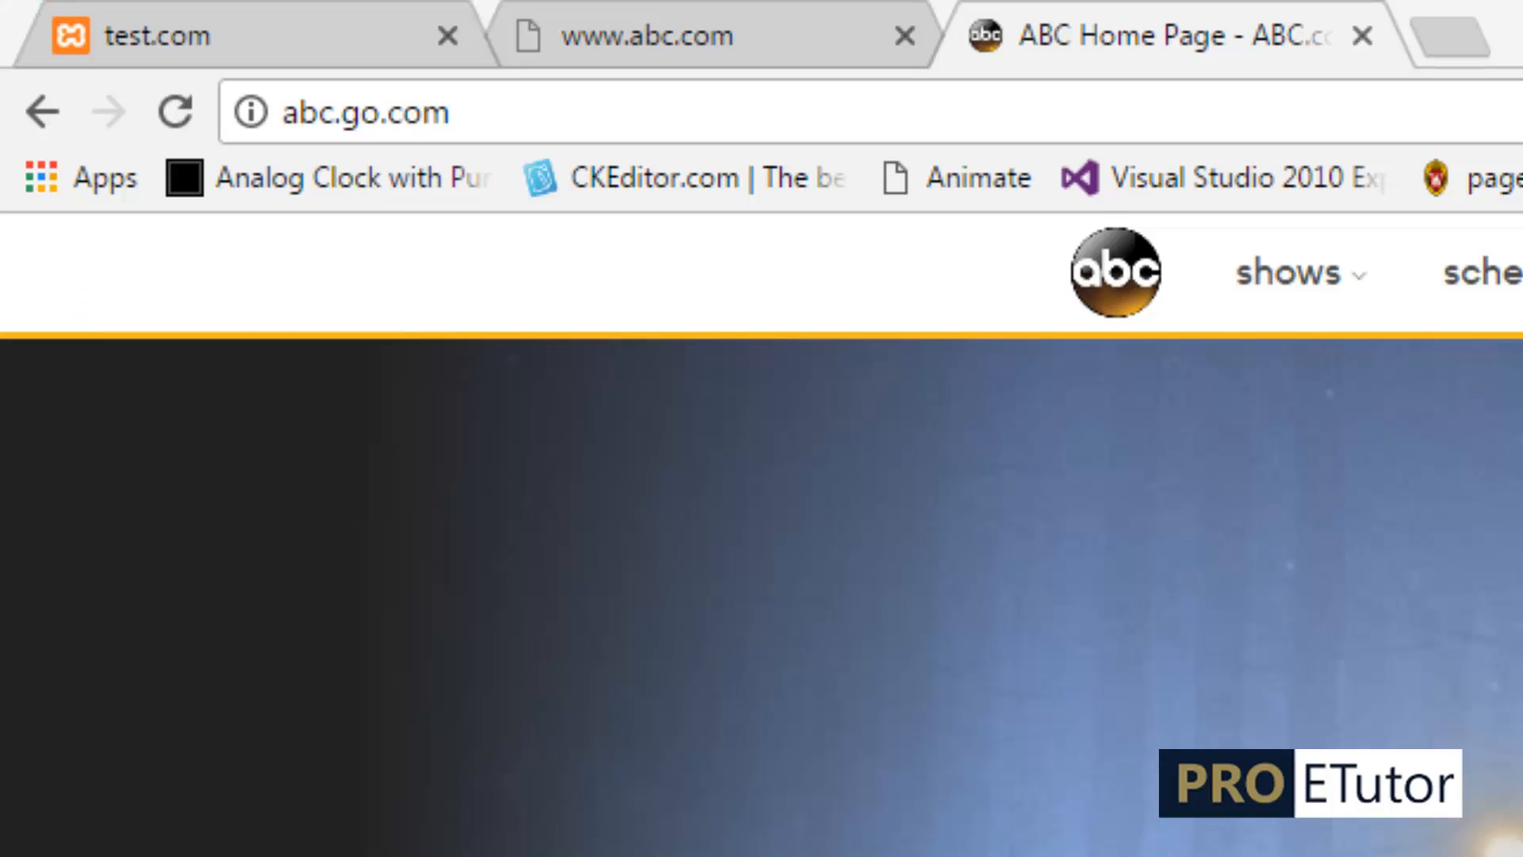
{"action": "left_click", "coordinate": [503, 119]}
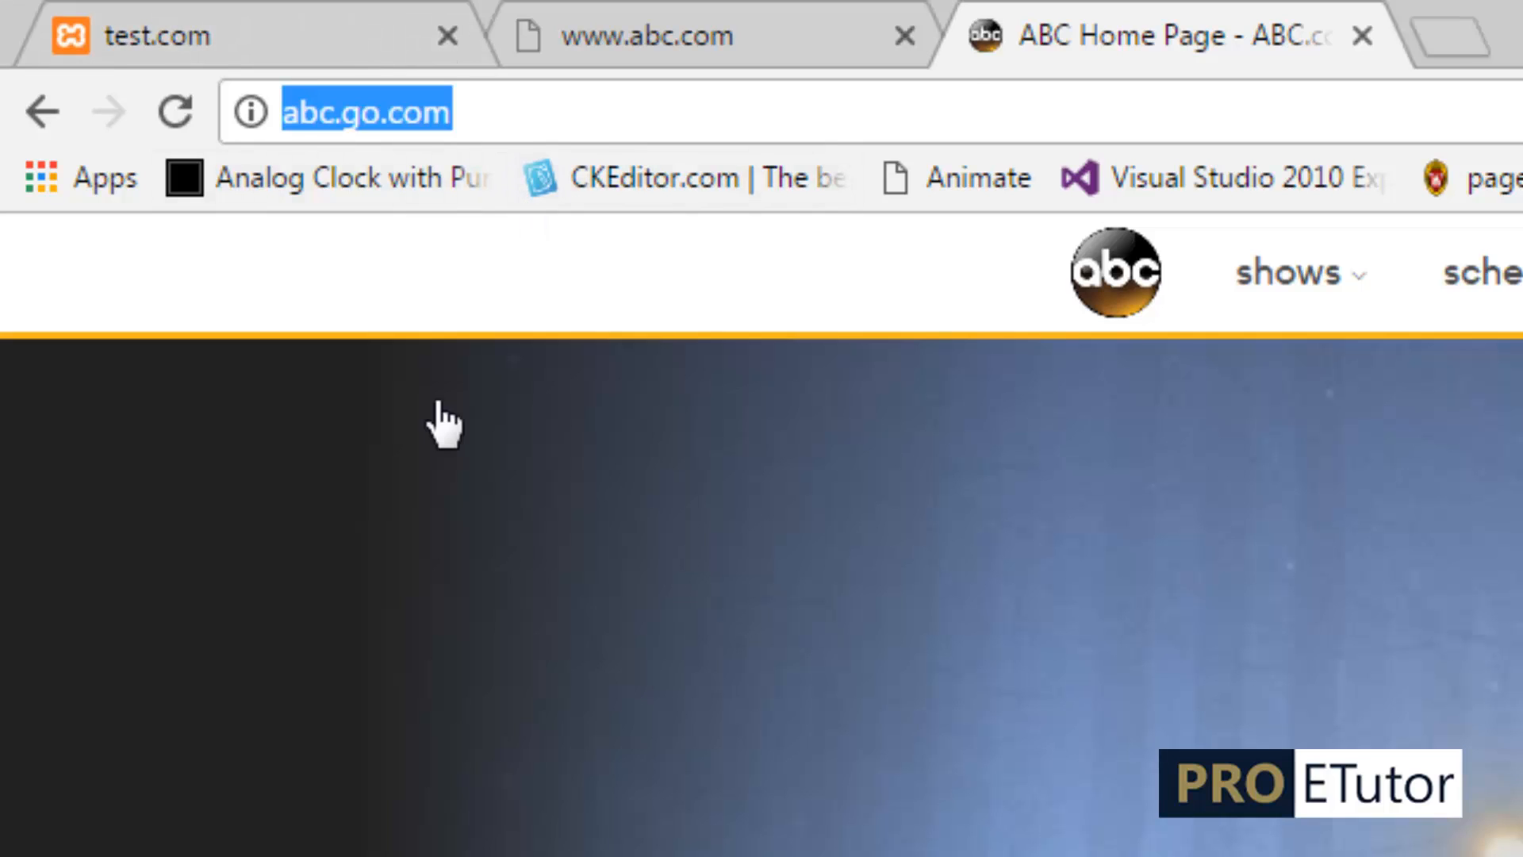
{"action": "type", "text": "www.ab"}
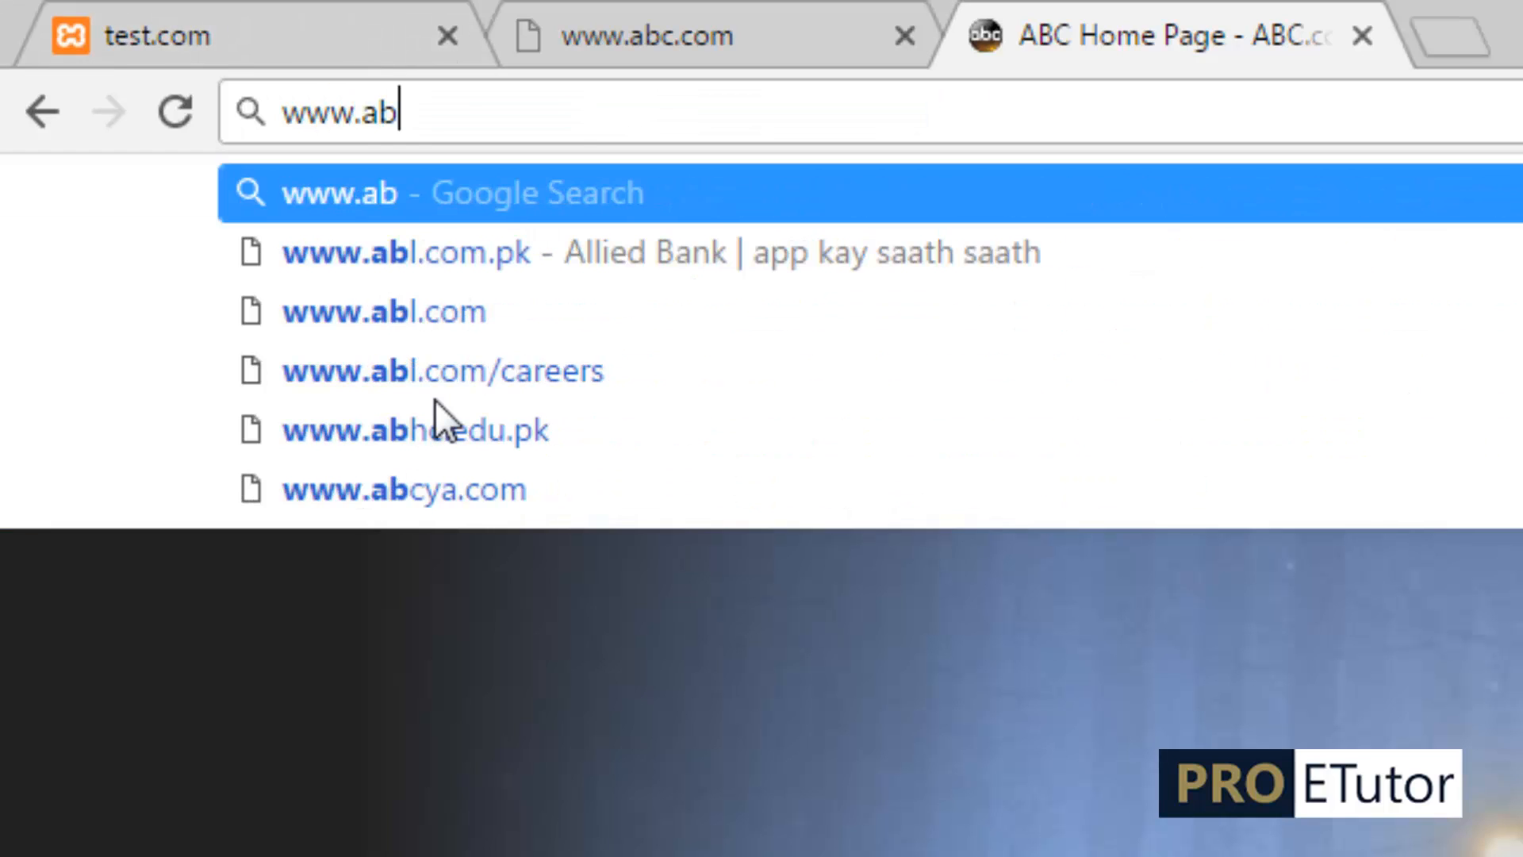
{"action": "type", "text": "c.com"}
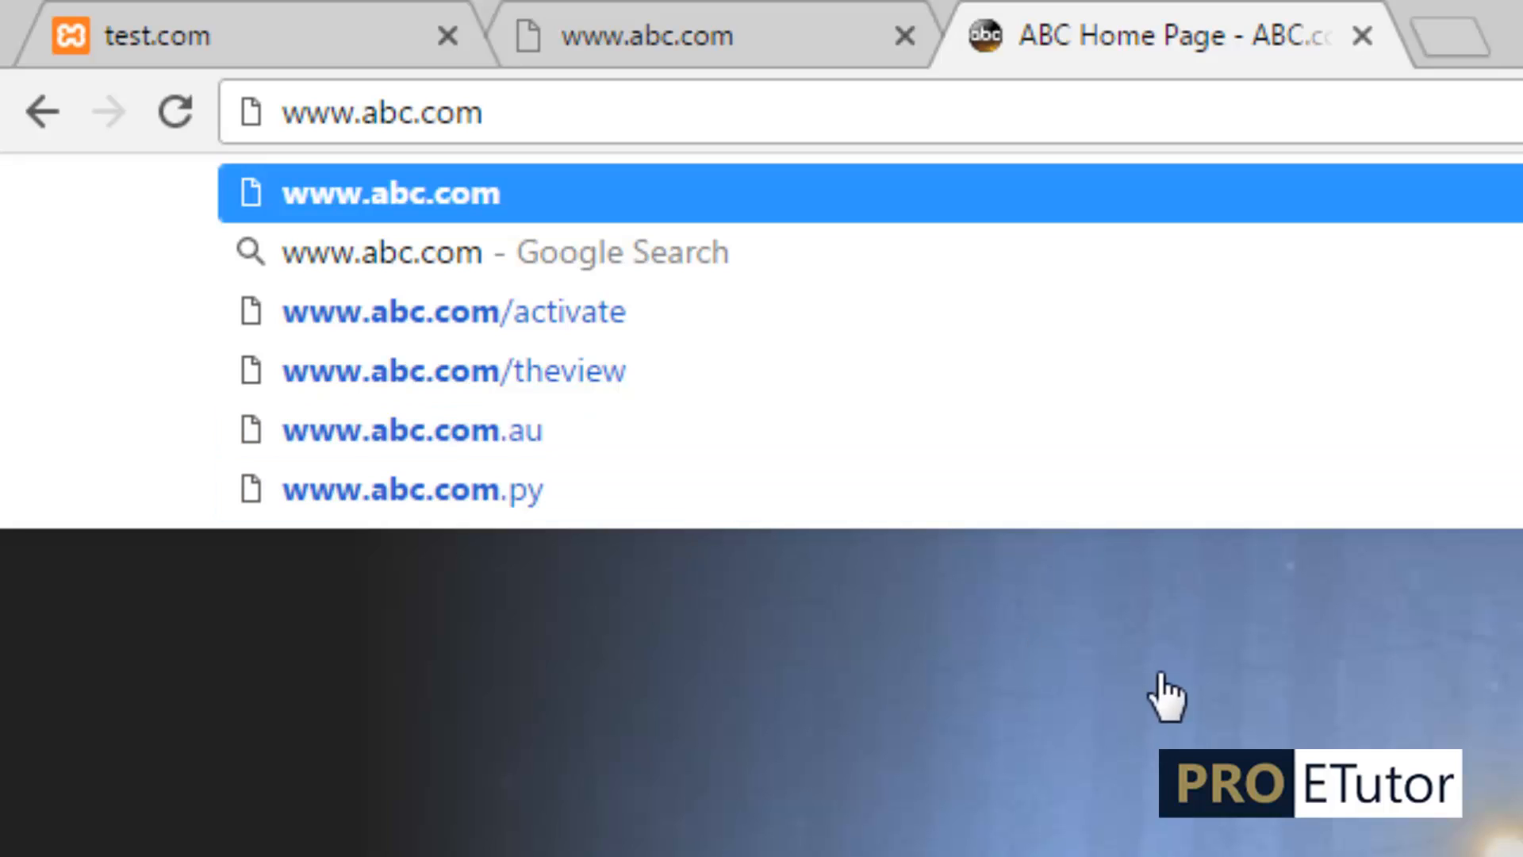
{"action": "key", "text": "Return"}
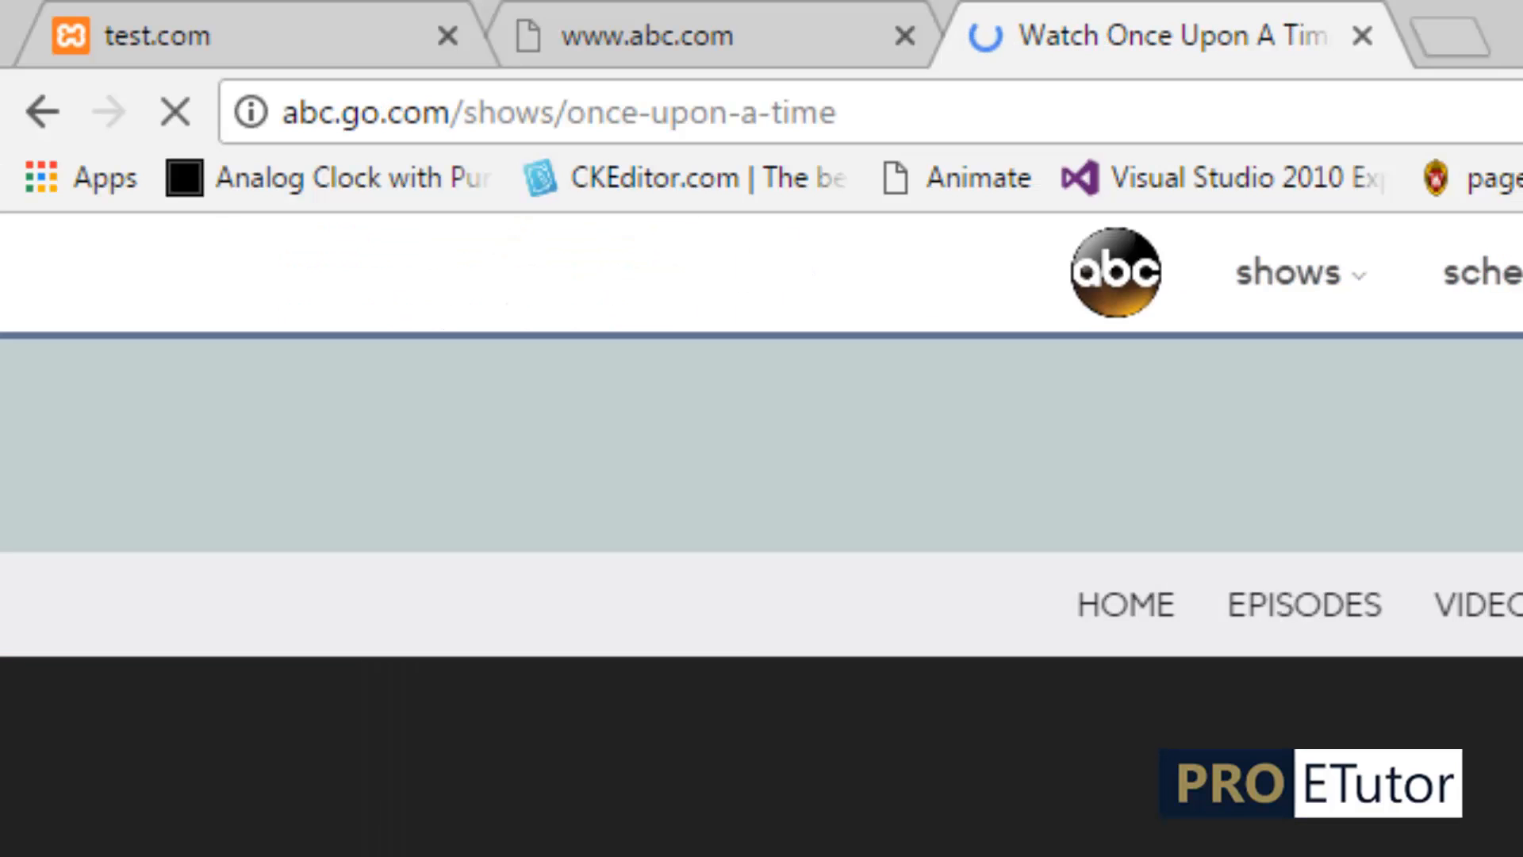
{"action": "left_click", "coordinate": [688, 108]}
{"action": "type", "text": "w"}
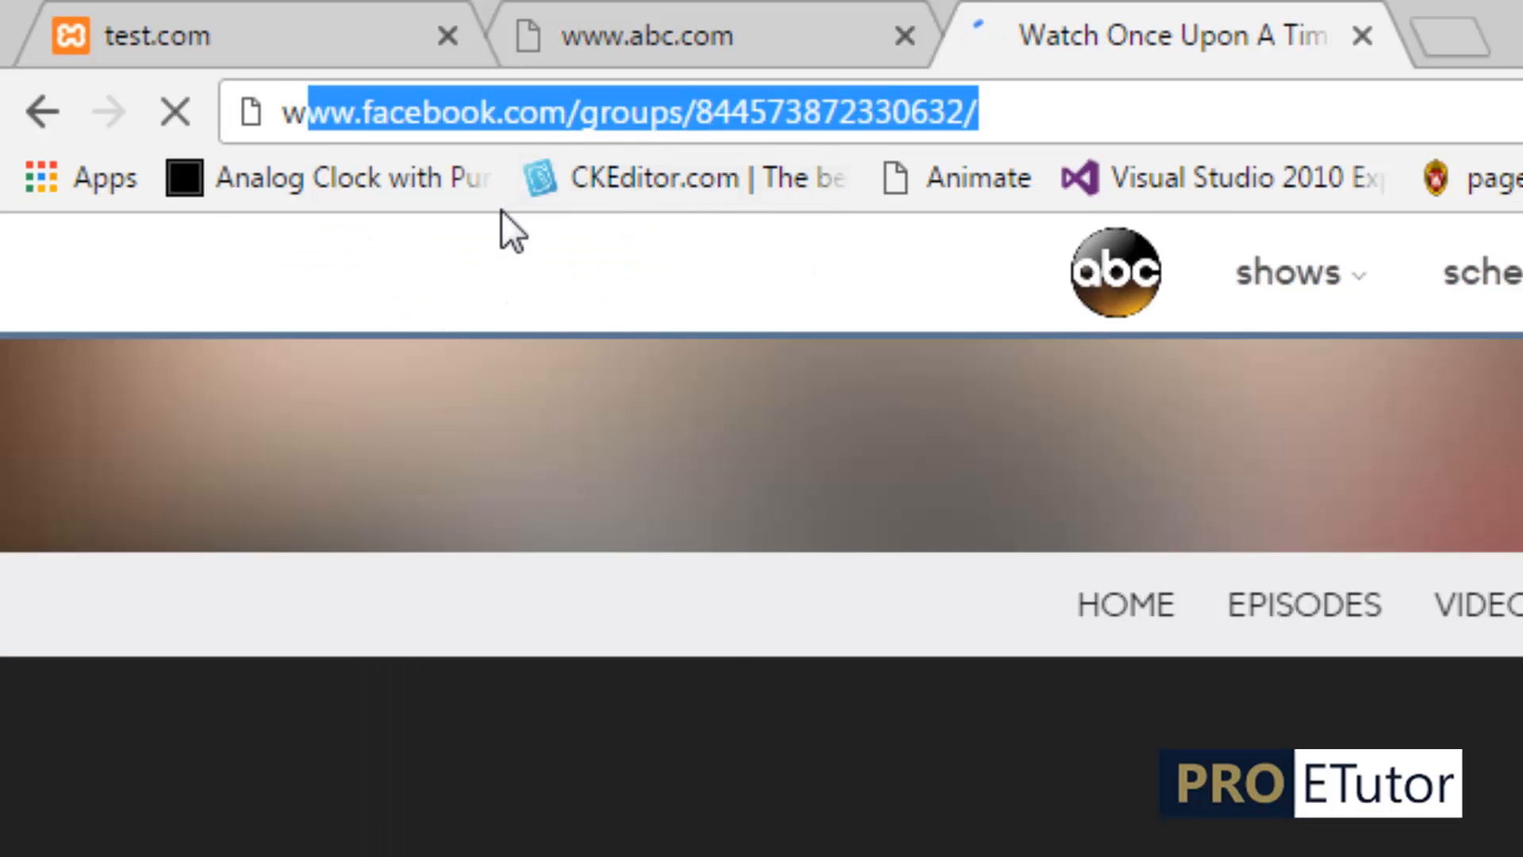
{"action": "type", "text": "ww.abc.com"}
{"action": "key", "text": "Return"}
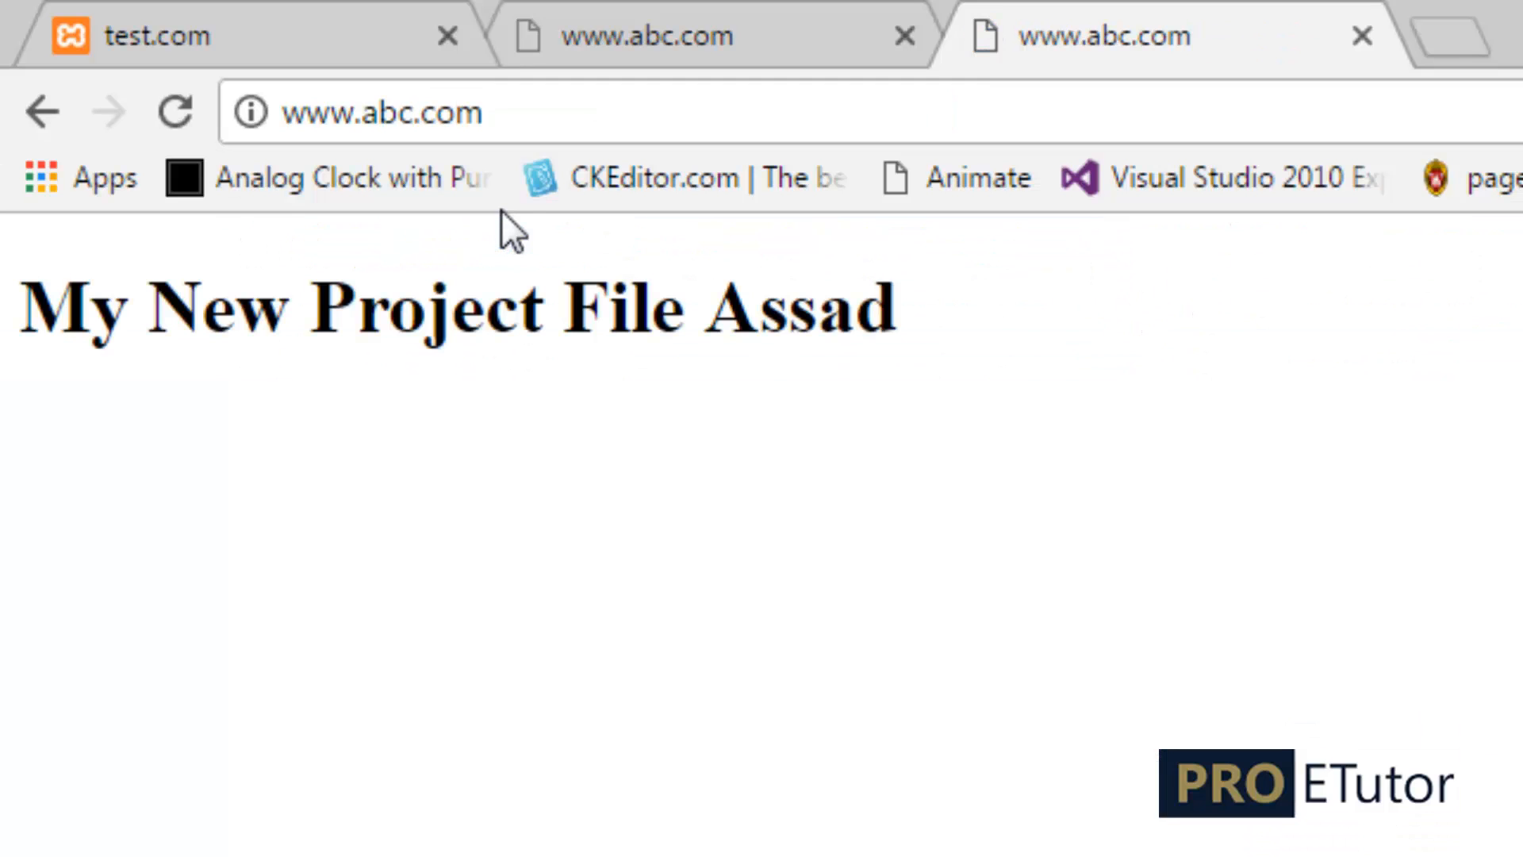
{"action": "left_click_drag", "start_coordinate": [544, 113], "coordinate": [247, 87]}
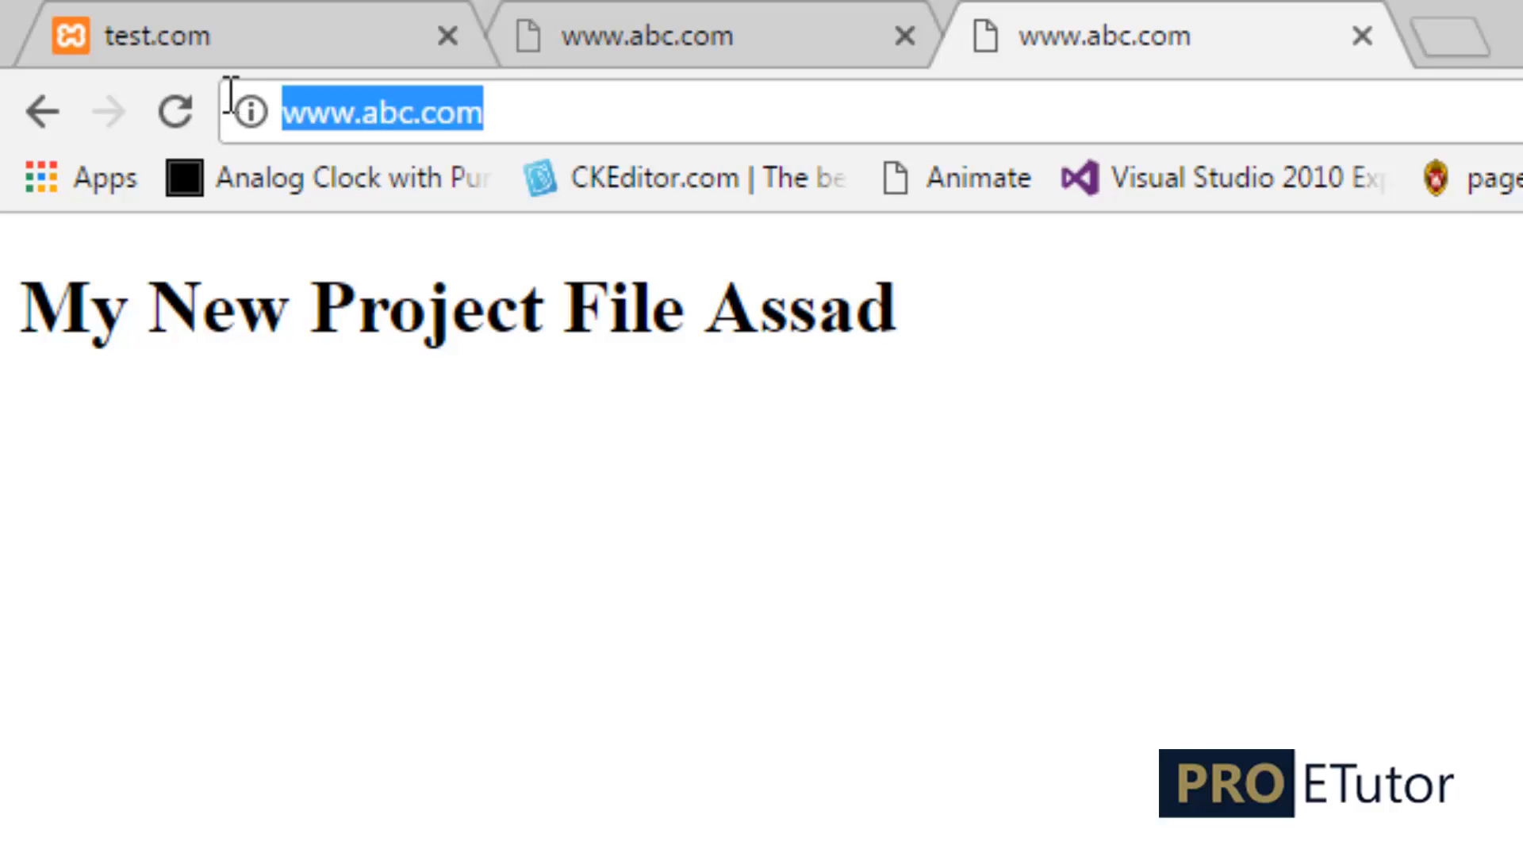
{"action": "left_click_drag", "start_coordinate": [34, 327], "coordinate": [918, 374]}
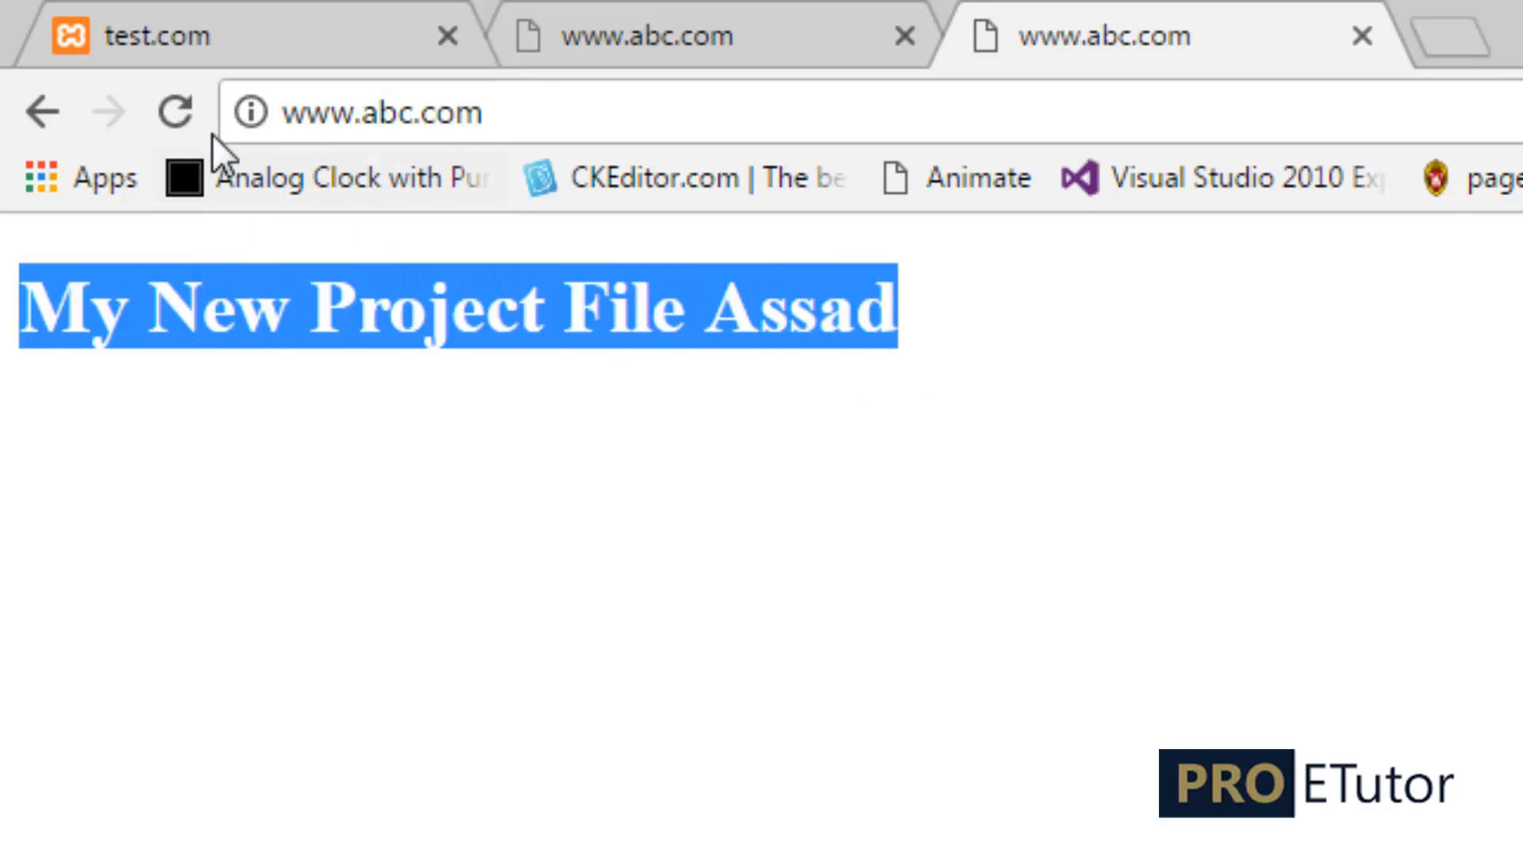
{"action": "left_click_drag", "start_coordinate": [363, 113], "coordinate": [155, 113]}
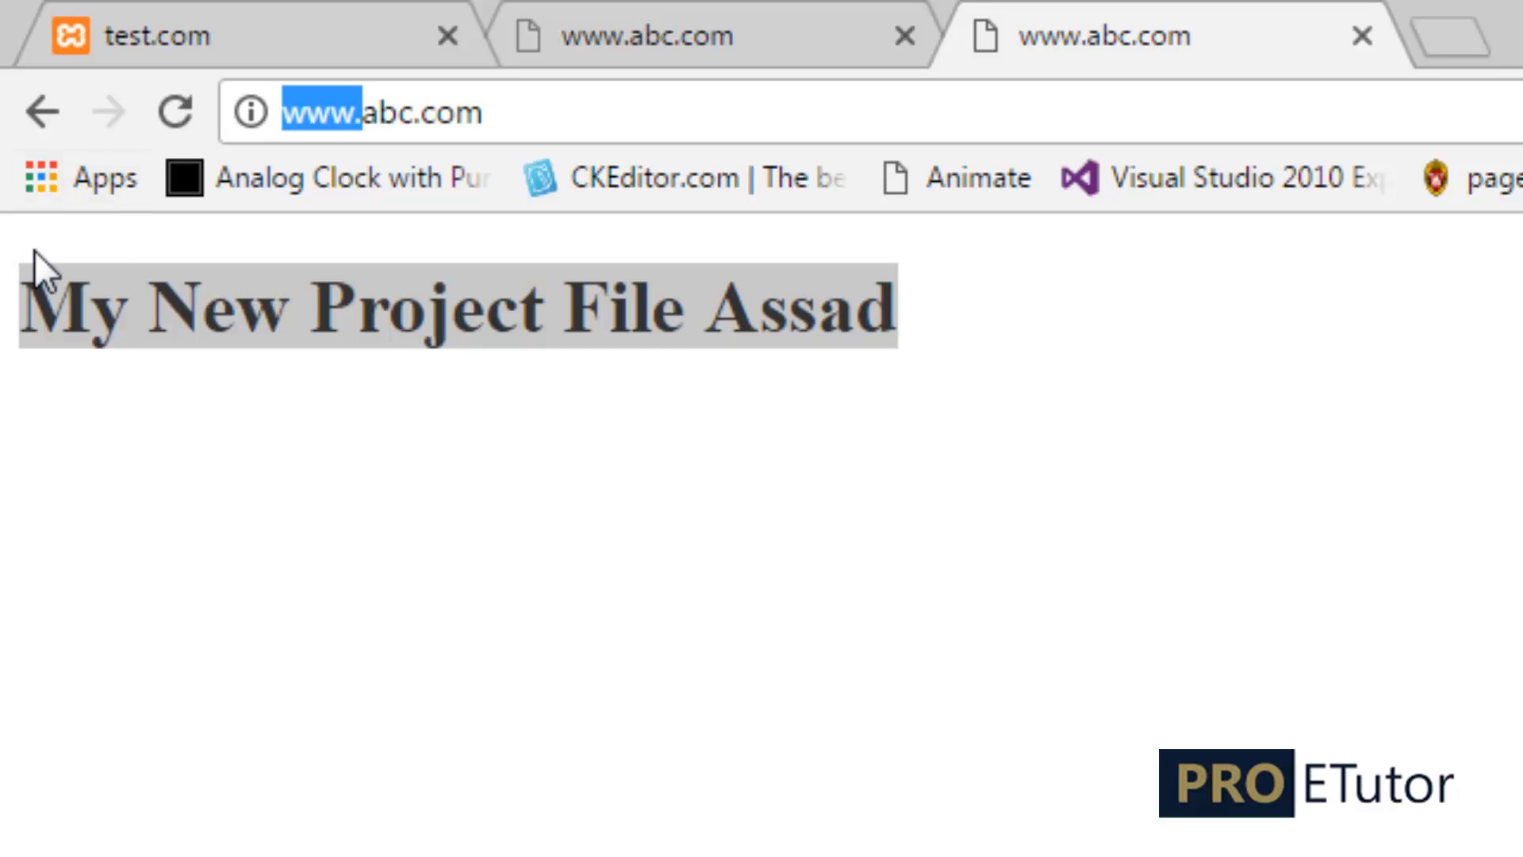
{"action": "key", "text": "BackSpace"}
{"action": "key", "text": "Return"}
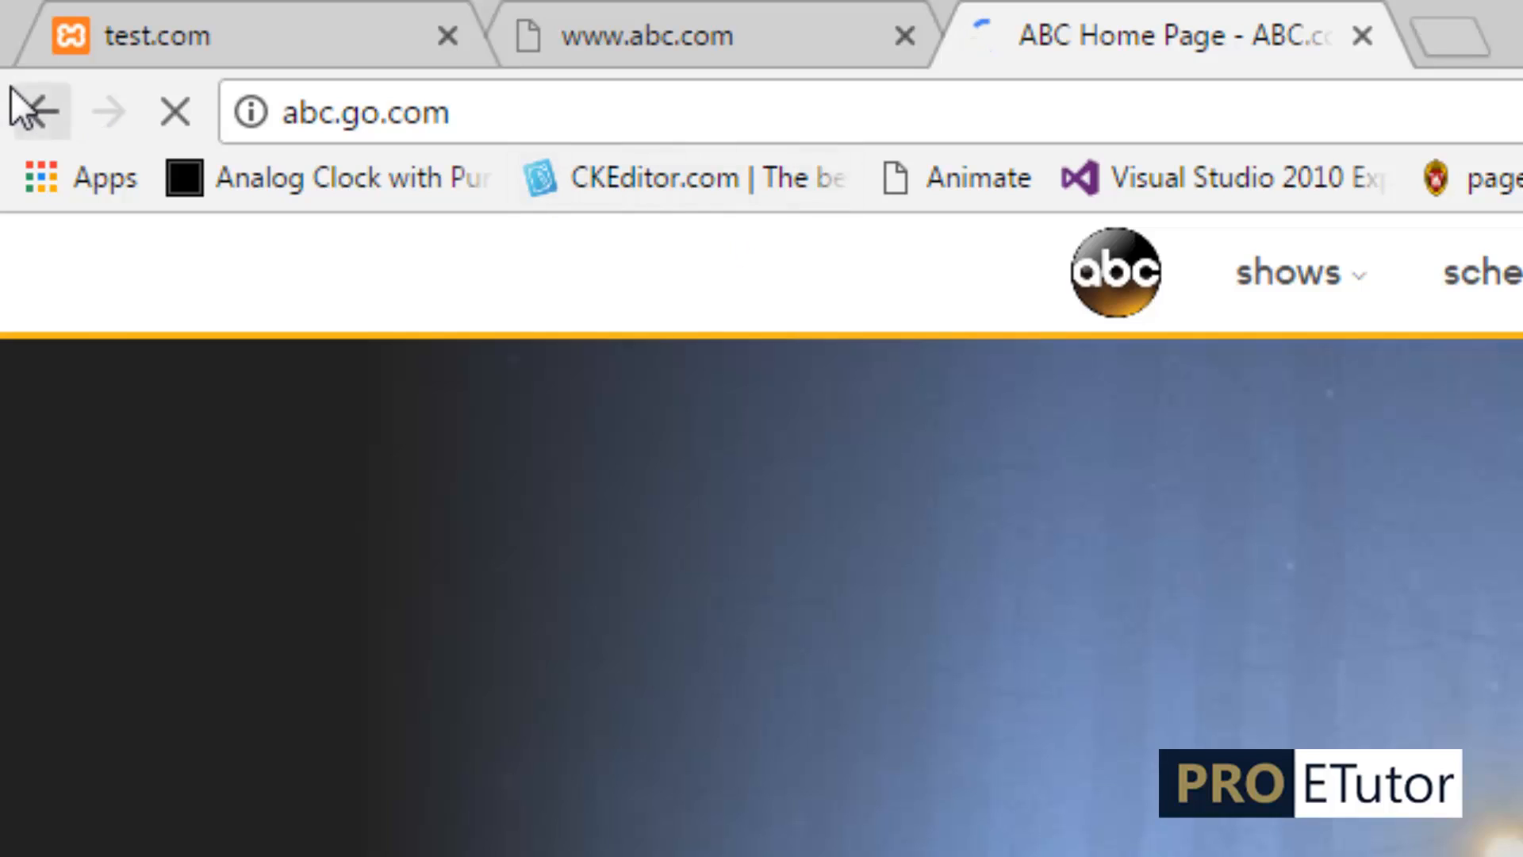
{"action": "left_click", "coordinate": [13, 91]}
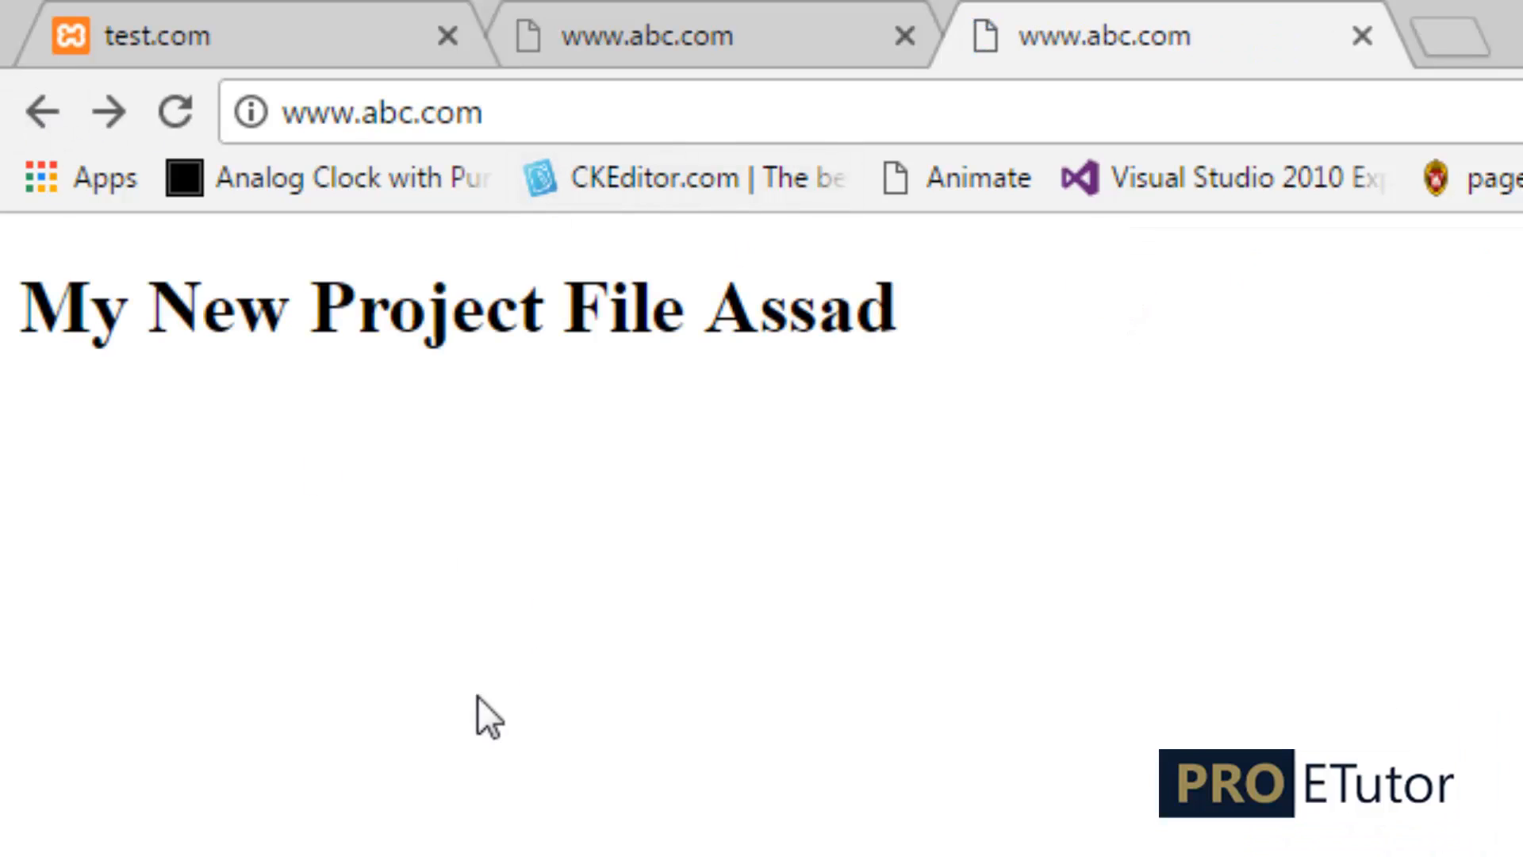
{"action": "left_click", "coordinate": [370, 116]}
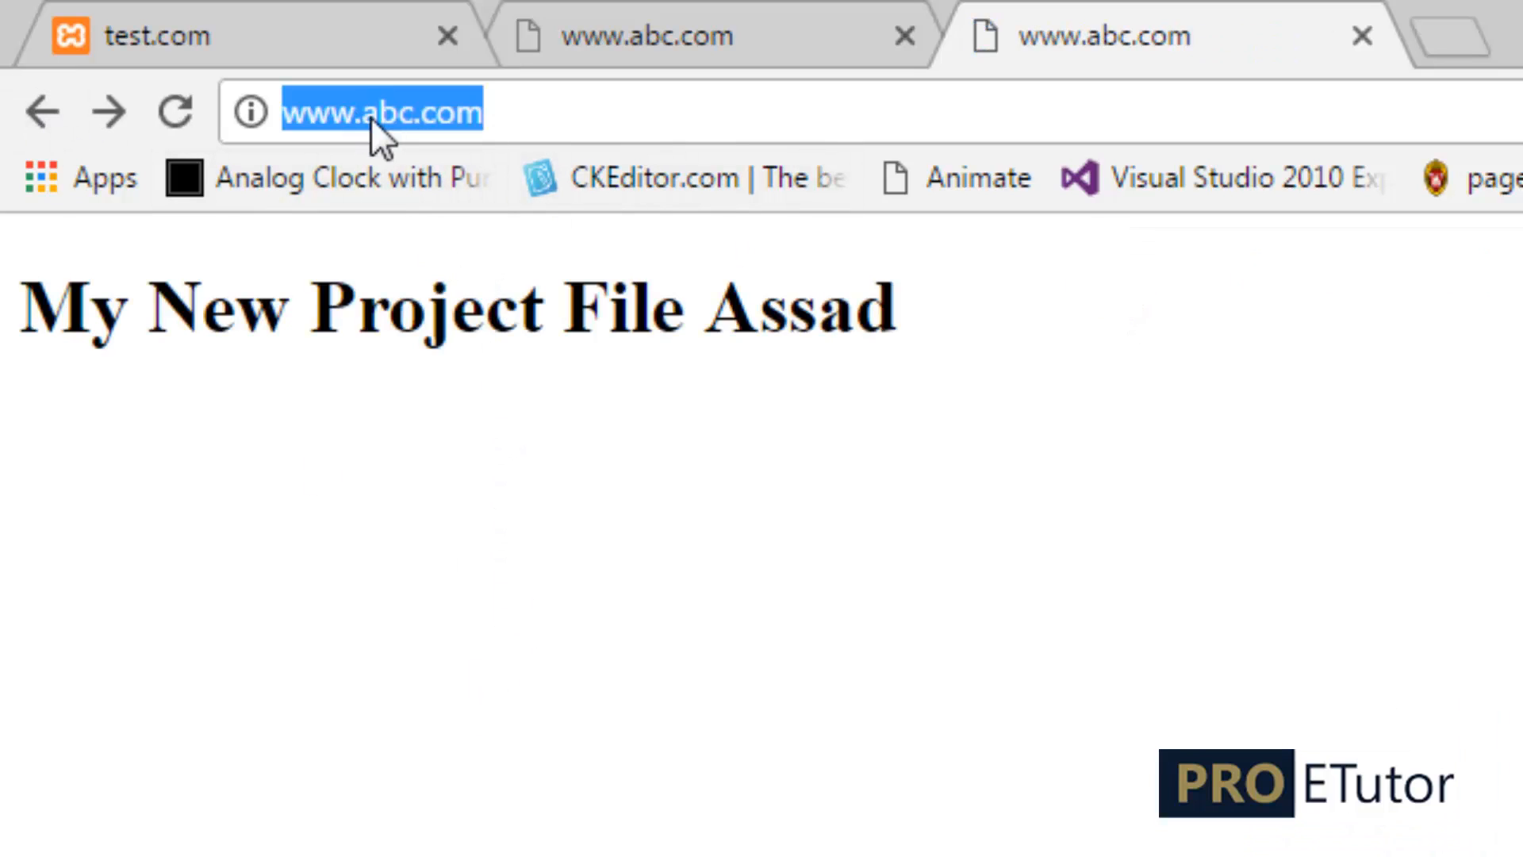
{"action": "left_click", "coordinate": [371, 115]}
{"action": "left_click_drag", "start_coordinate": [363, 112], "coordinate": [415, 118]}
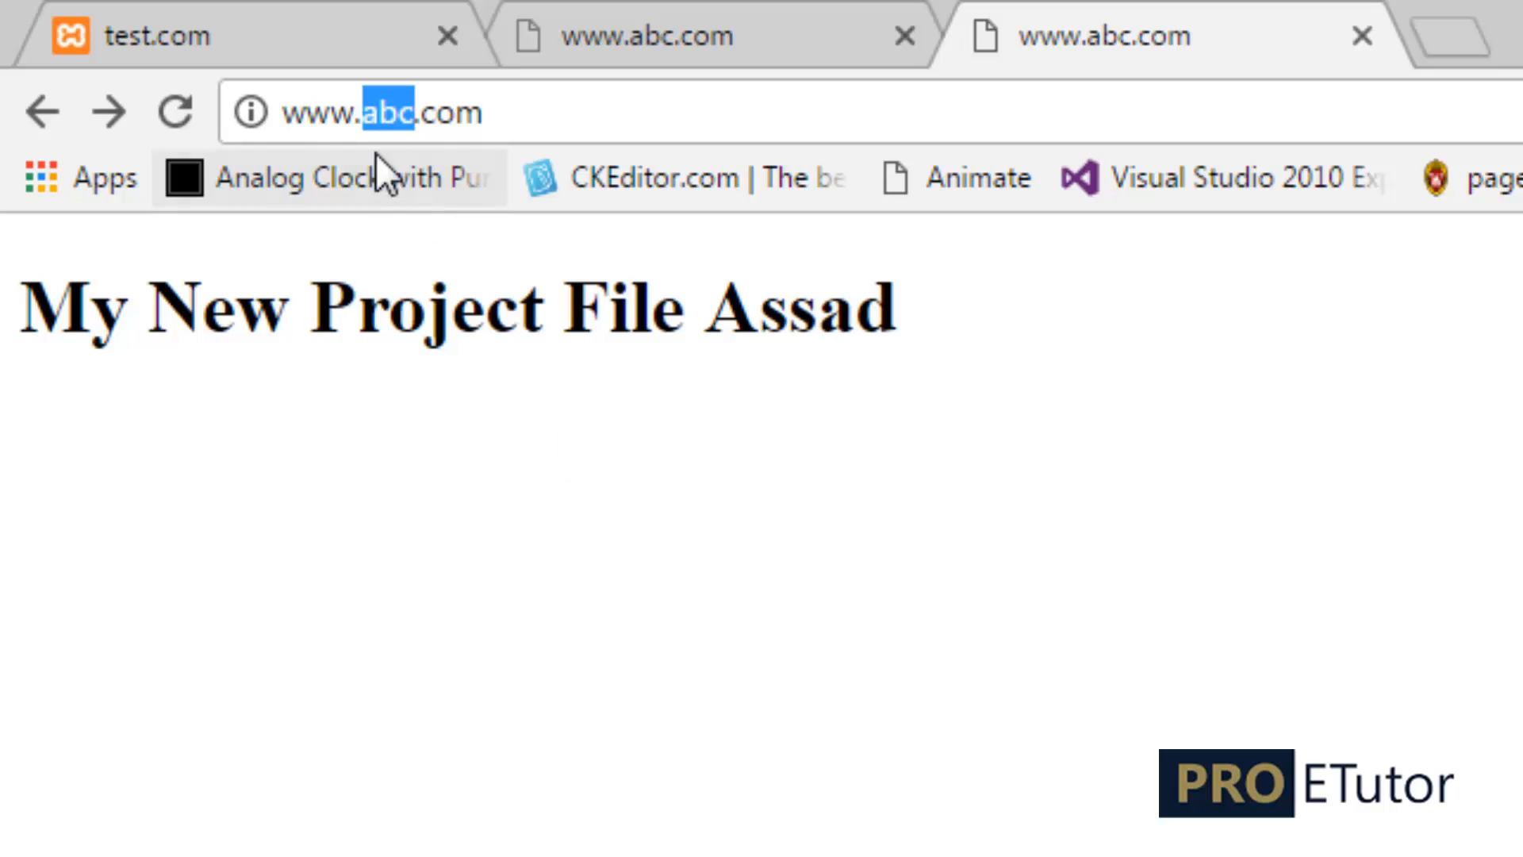
{"action": "left_click", "coordinate": [517, 111]}
{"action": "left_click_drag", "start_coordinate": [517, 111], "coordinate": [279, 112]}
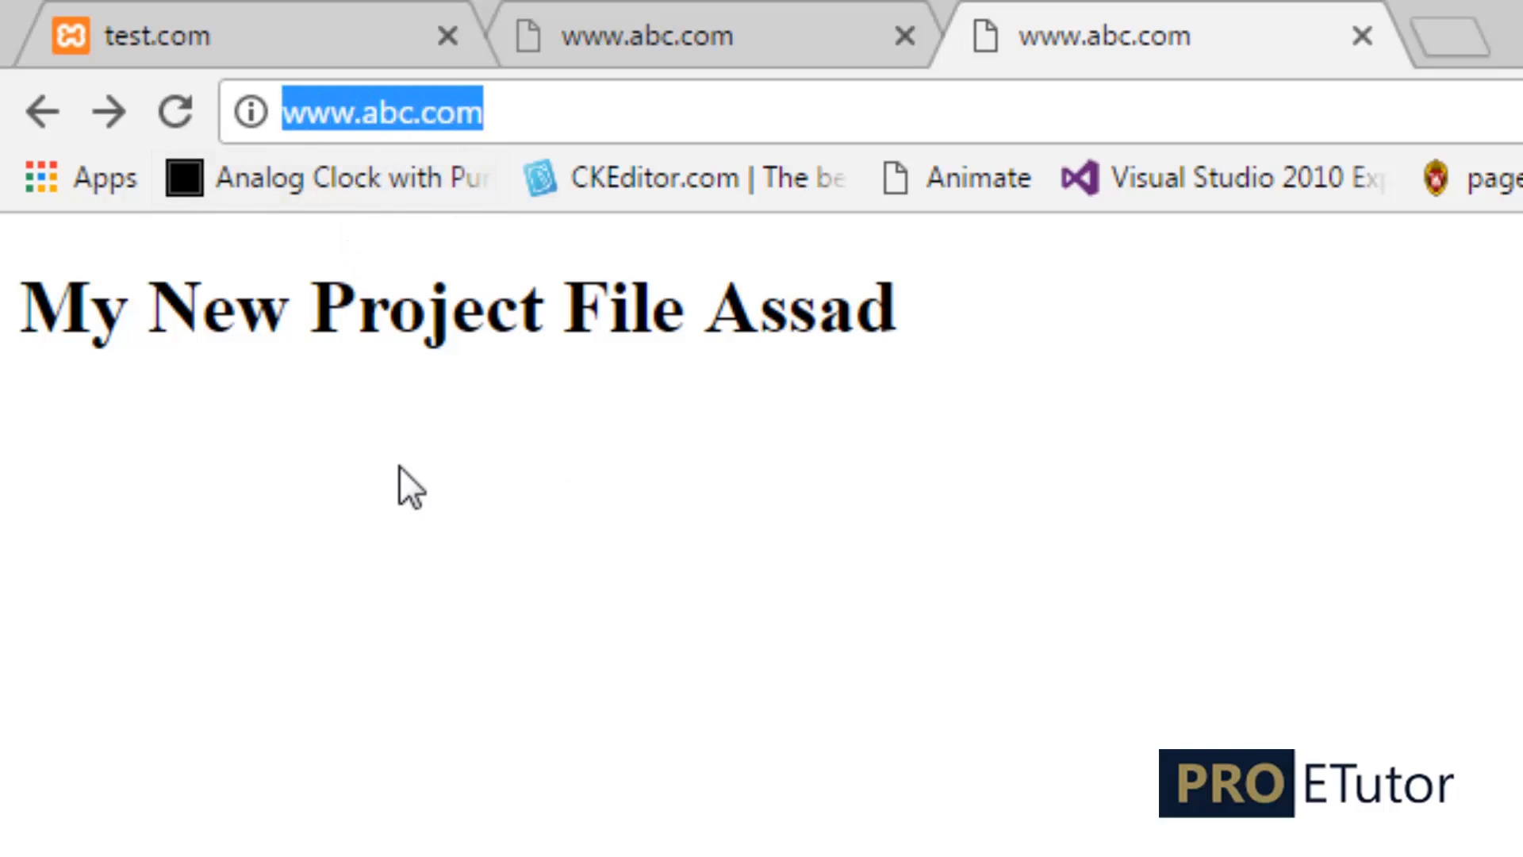
{"action": "left_click_drag", "start_coordinate": [22, 315], "coordinate": [935, 366]}
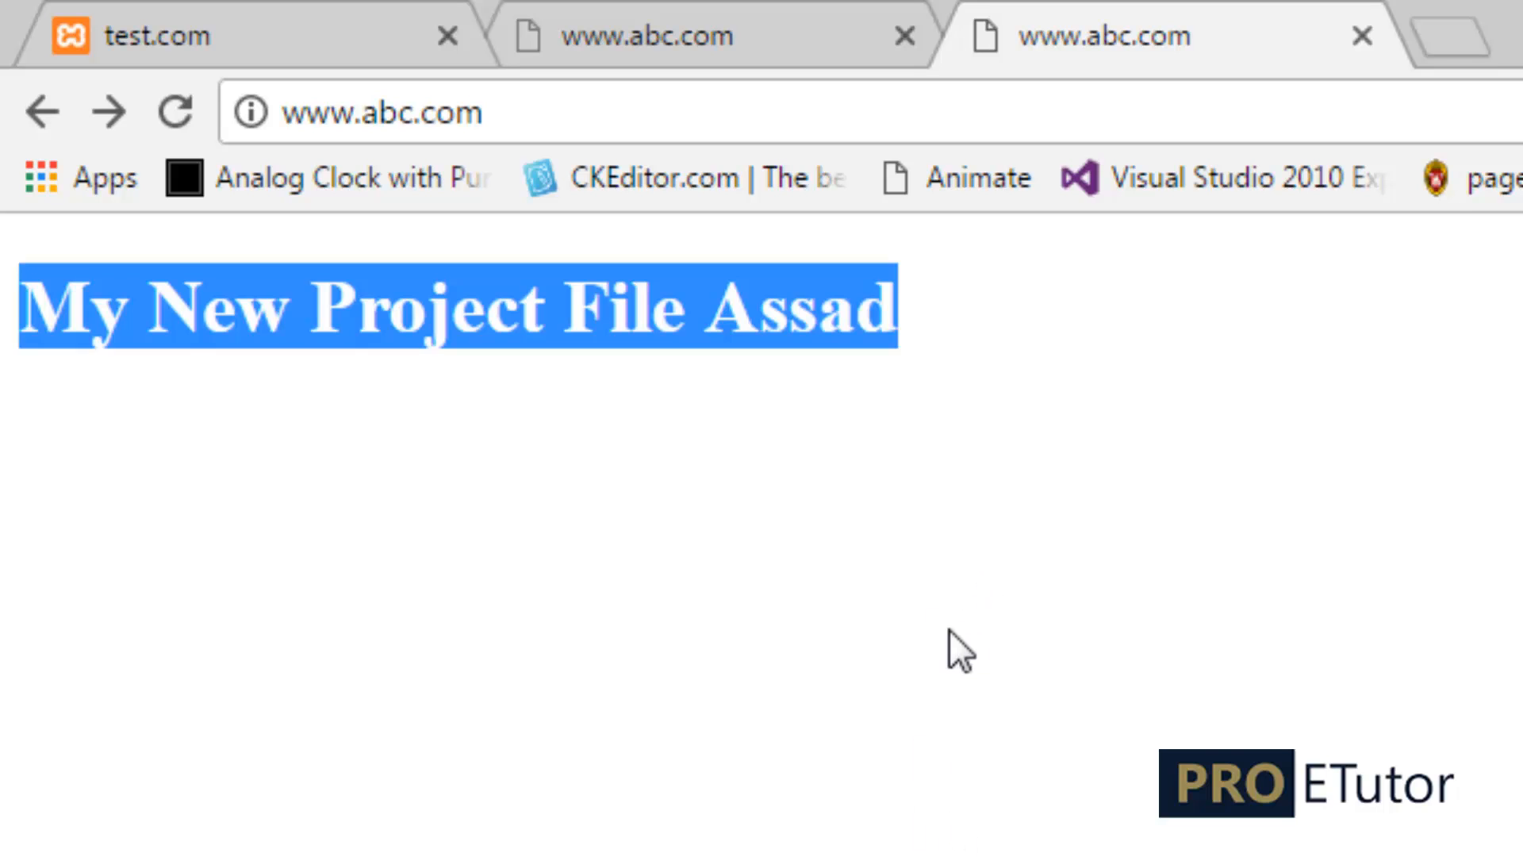
{"action": "left_click", "coordinate": [800, 617]}
{"action": "left_click_drag", "start_coordinate": [900, 313], "coordinate": [8, 309]}
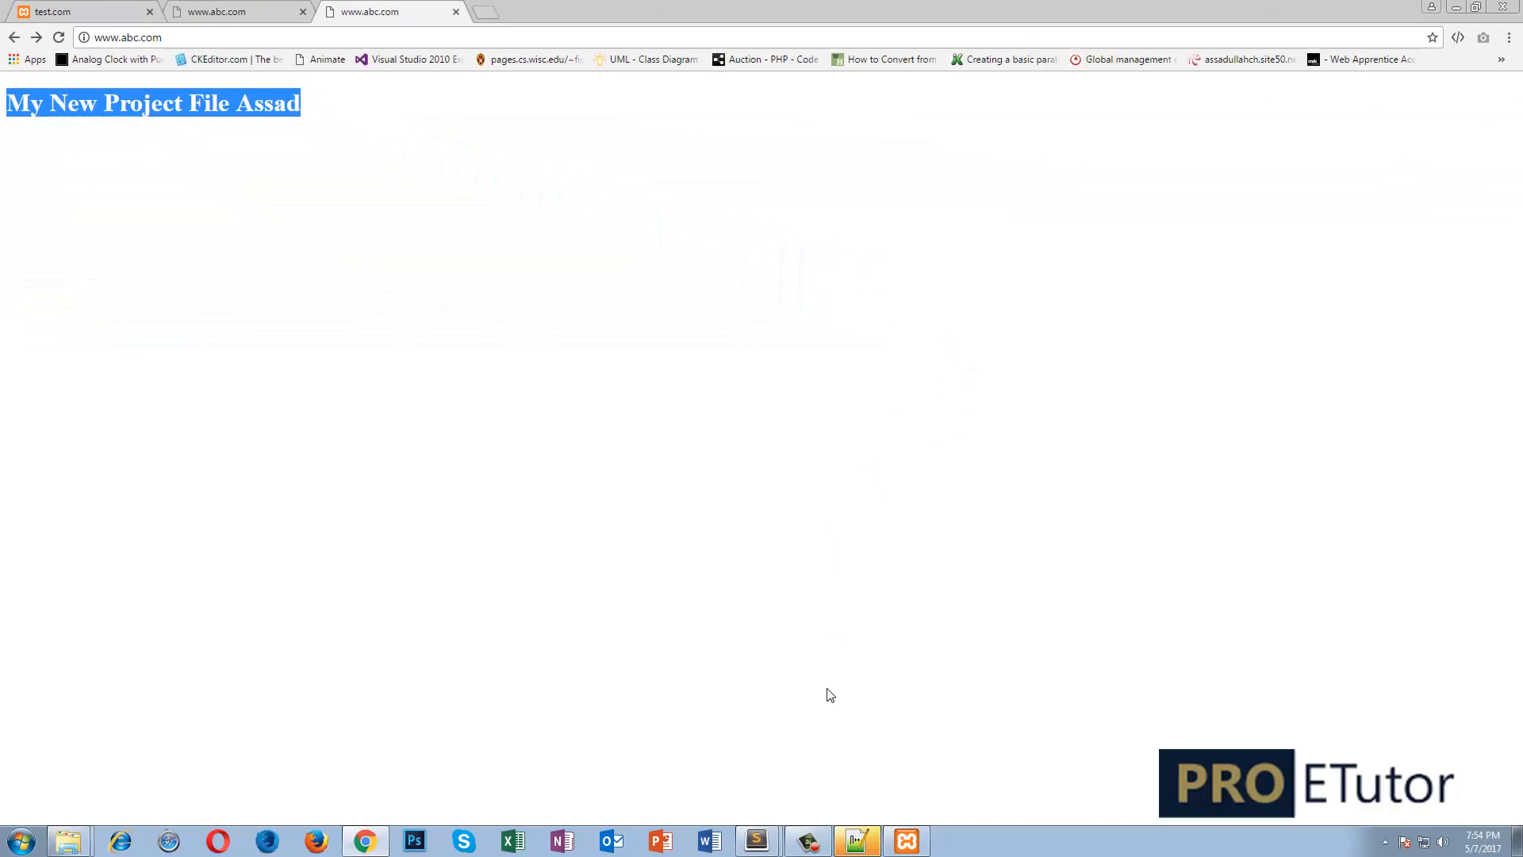
- Switch to Sublime Text and replace abc.com with * in the VirtualHost tag of the abc.com block in httpd-vhosts.conf
{"action": "left_click", "coordinate": [758, 841]}
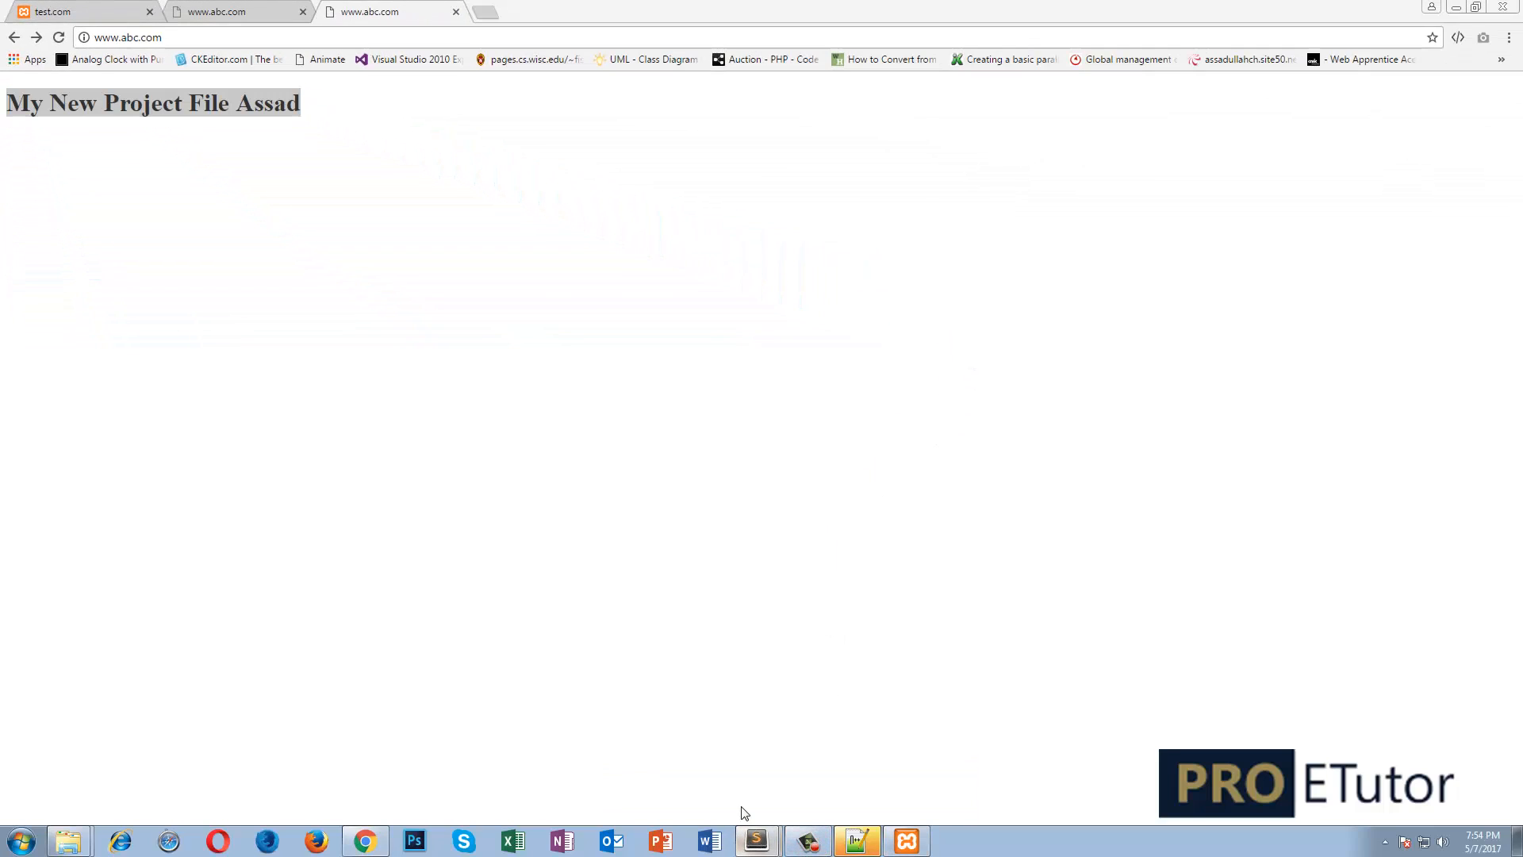
{"action": "scroll", "coordinate": [693, 612], "scroll_direction": "up", "scroll_amount": 4}
{"action": "scroll", "coordinate": [692, 613], "scroll_direction": "down", "scroll_amount": 6}
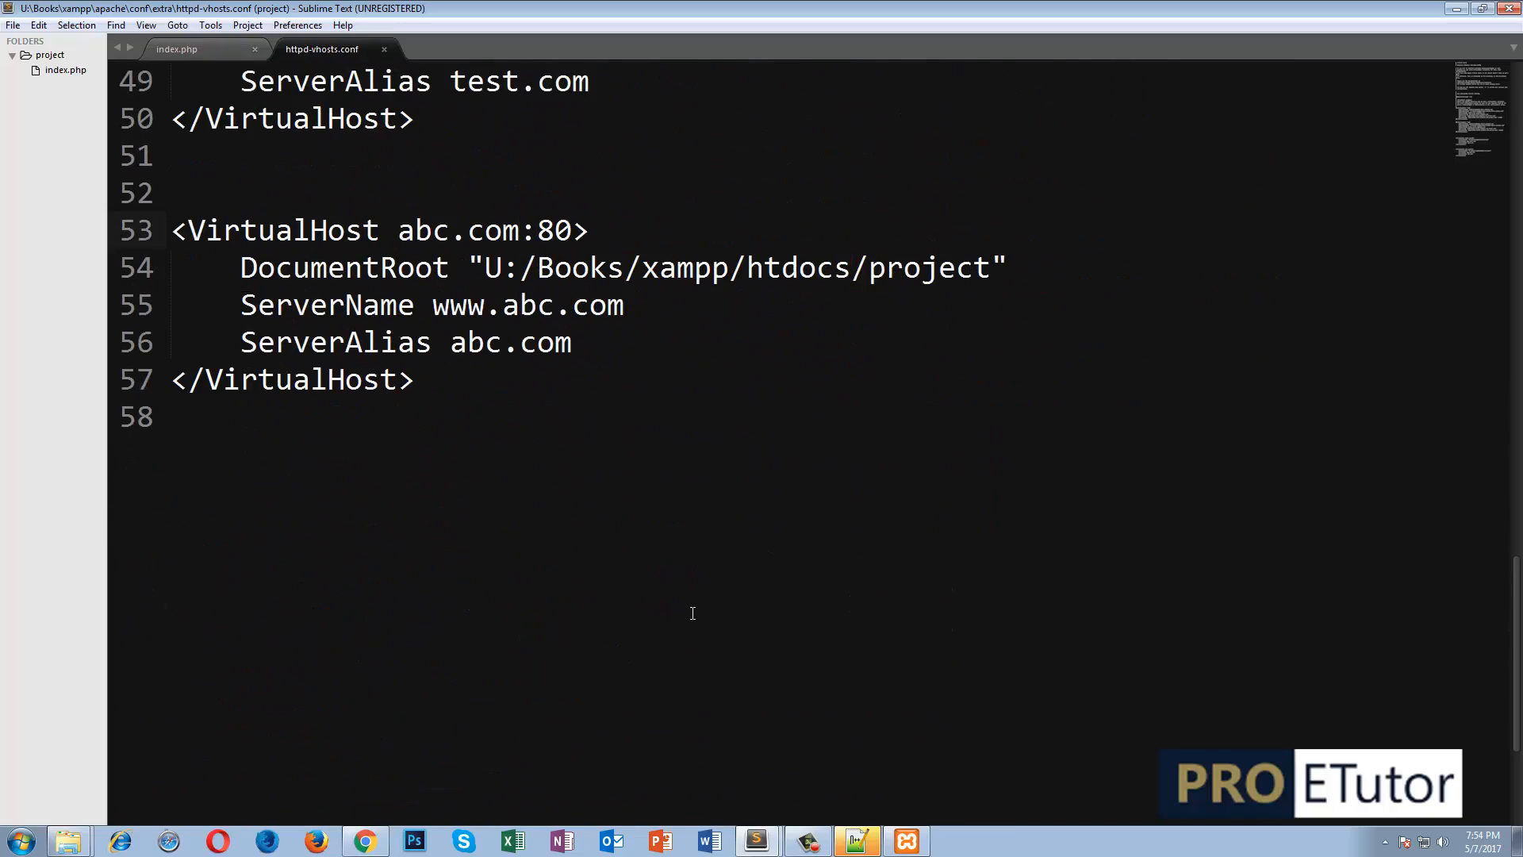
{"action": "scroll", "coordinate": [692, 612], "scroll_direction": "up", "scroll_amount": 4}
{"action": "scroll", "coordinate": [692, 612], "scroll_direction": "down", "scroll_amount": 3}
{"action": "scroll", "coordinate": [692, 612], "scroll_direction": "up", "scroll_amount": 3}
{"action": "scroll", "coordinate": [693, 612], "scroll_direction": "down", "scroll_amount": 2}
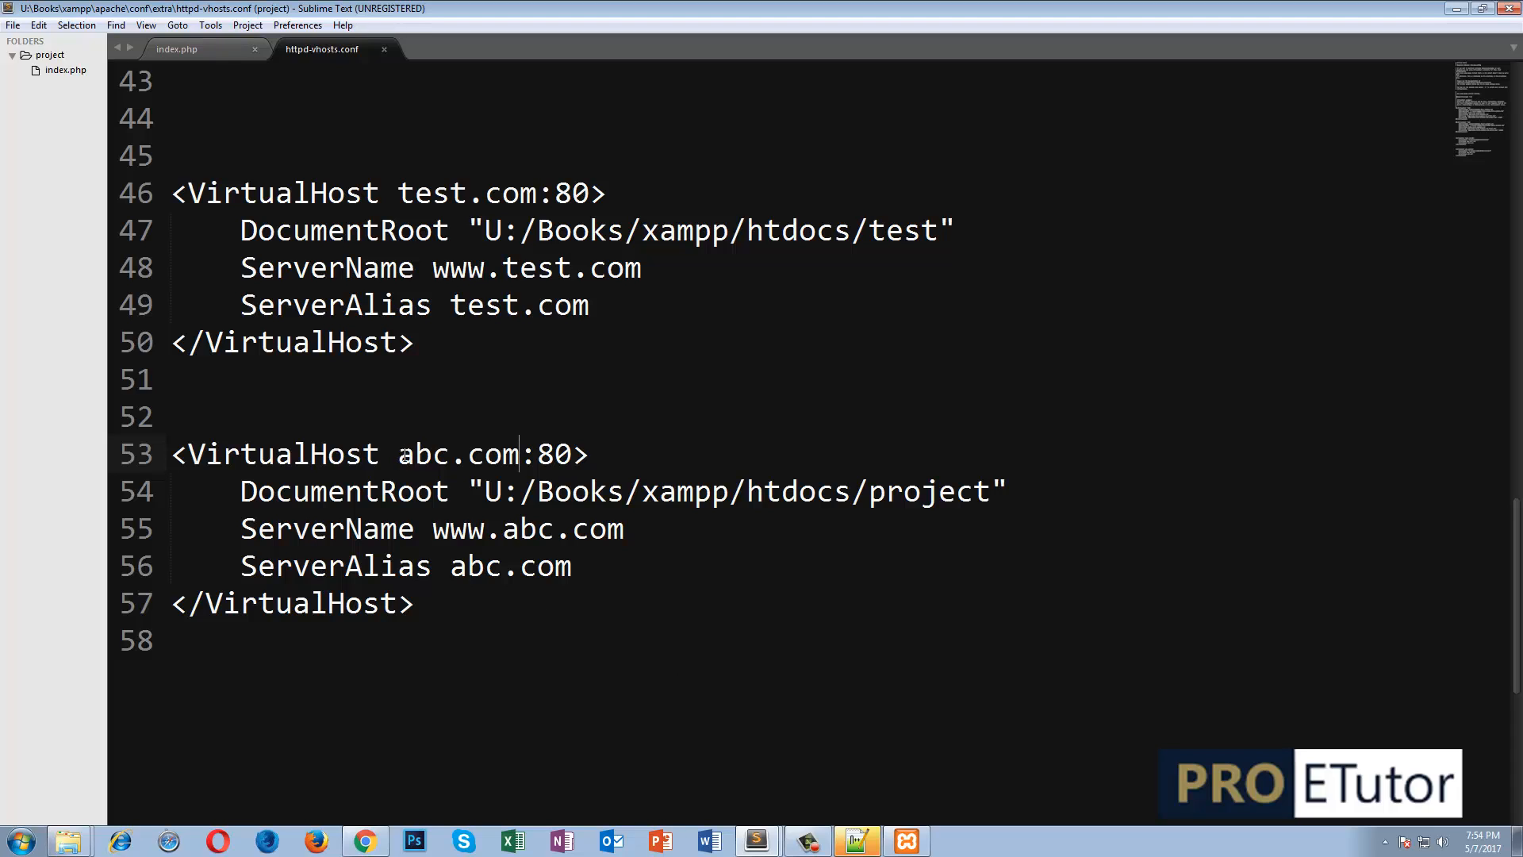
{"action": "left_click_drag", "start_coordinate": [396, 454], "coordinate": [520, 456]}
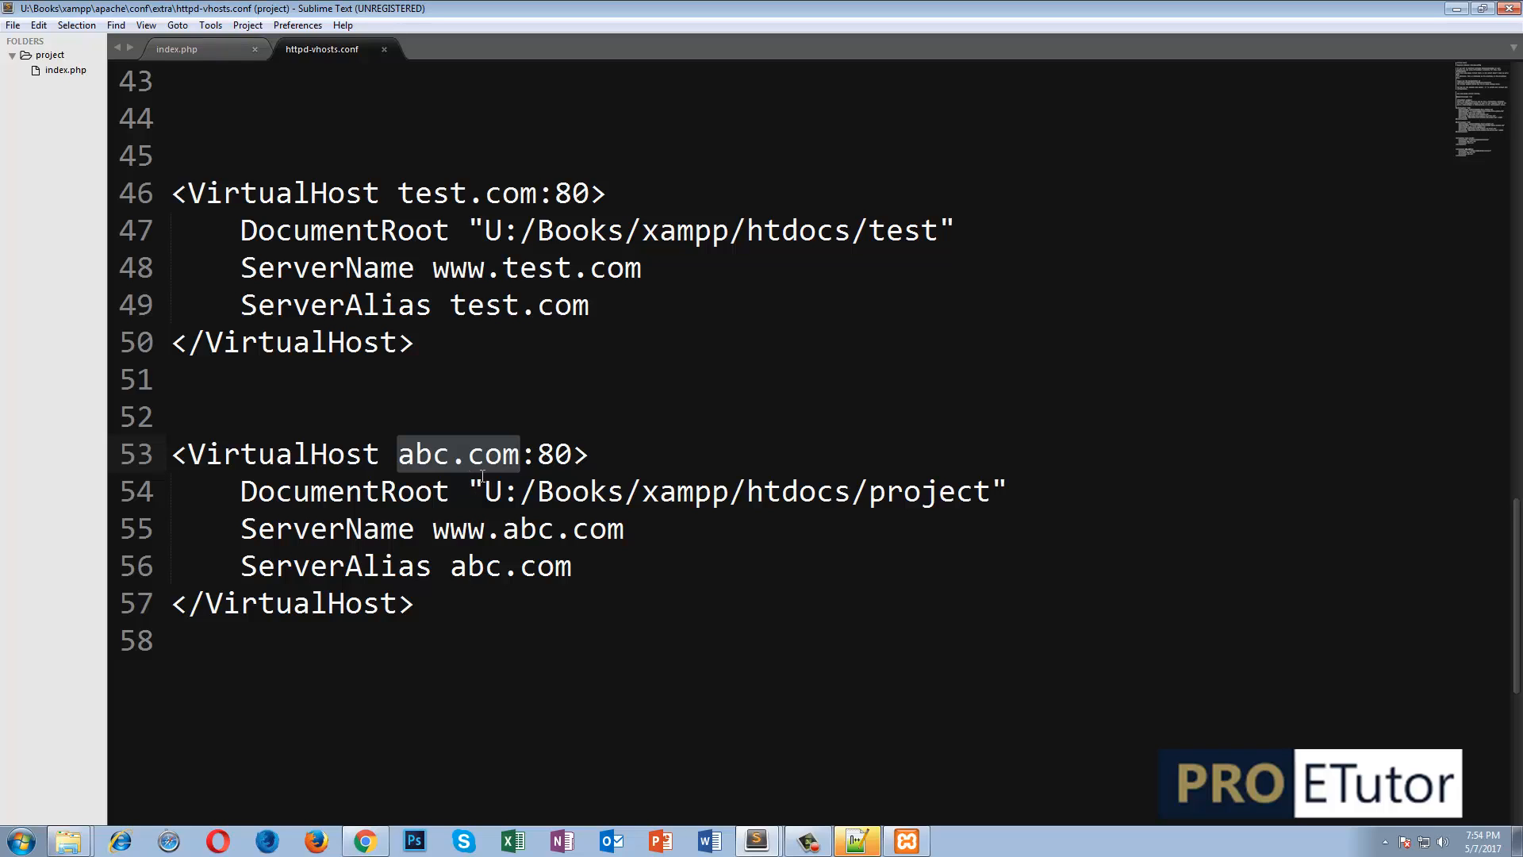
{"action": "type", "text": "*"}
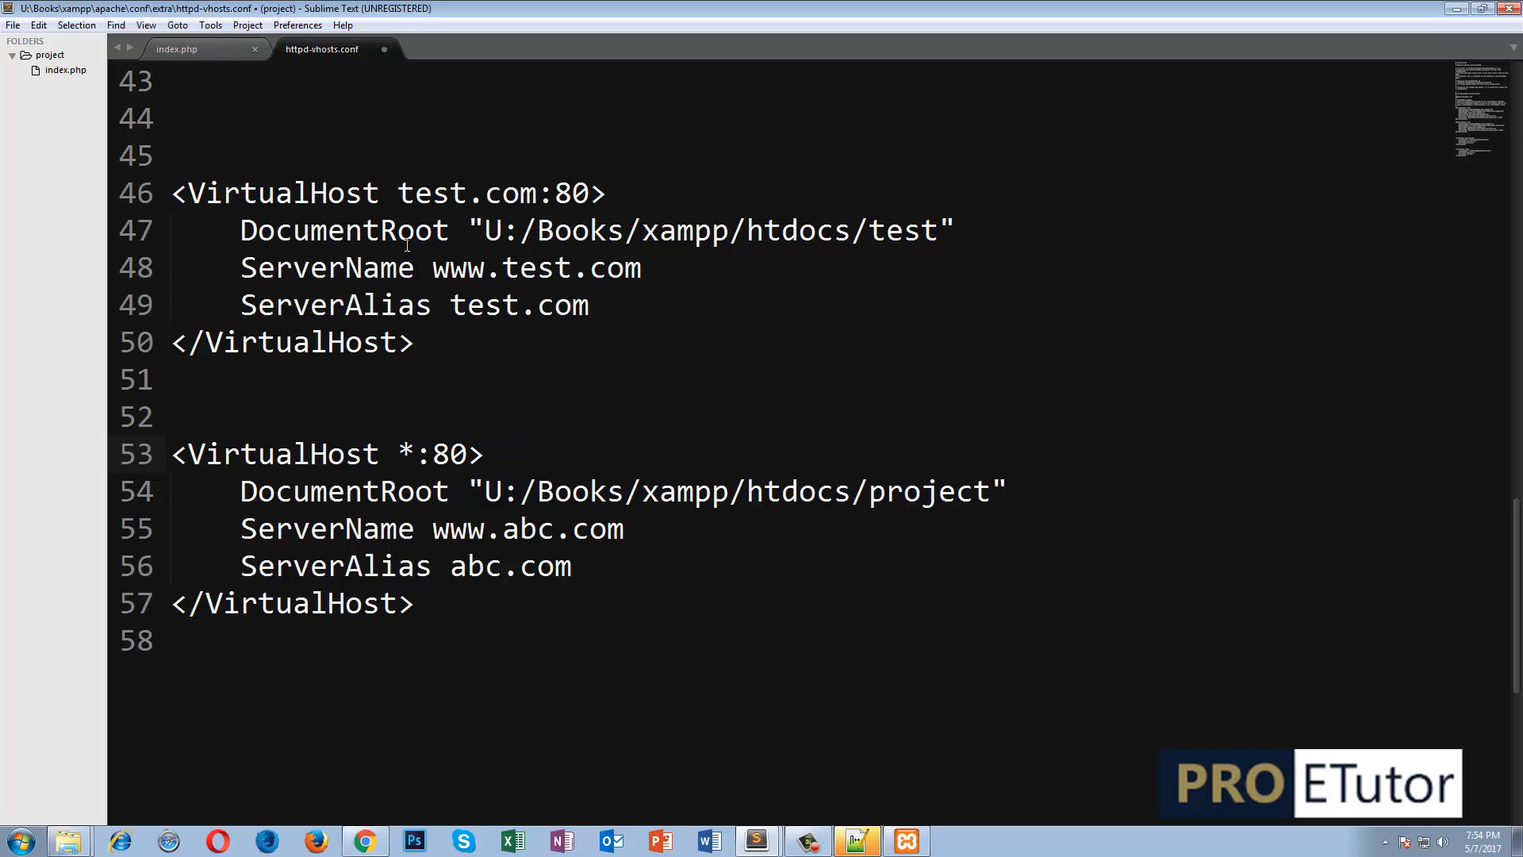
- Replace test.com with * in the VirtualHost tag of the test.com block, check its port, and save httpd-vhosts.conf
{"action": "left_click_drag", "start_coordinate": [396, 193], "coordinate": [539, 194]}
{"action": "type", "text": "*"}
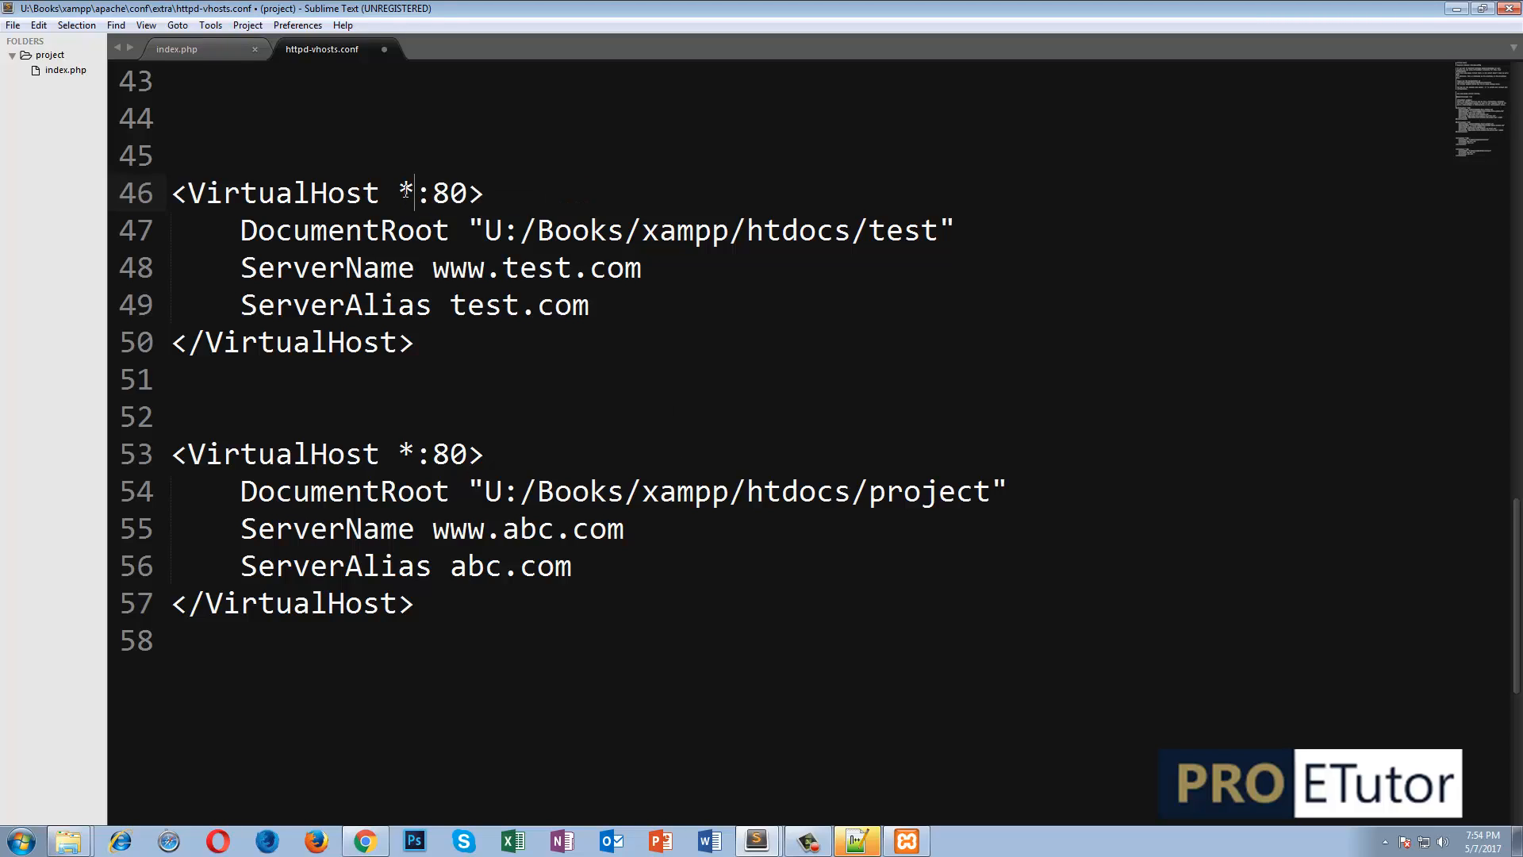
{"action": "left_click_drag", "start_coordinate": [398, 191], "coordinate": [419, 189]}
{"action": "left_click_drag", "start_coordinate": [398, 191], "coordinate": [416, 190]}
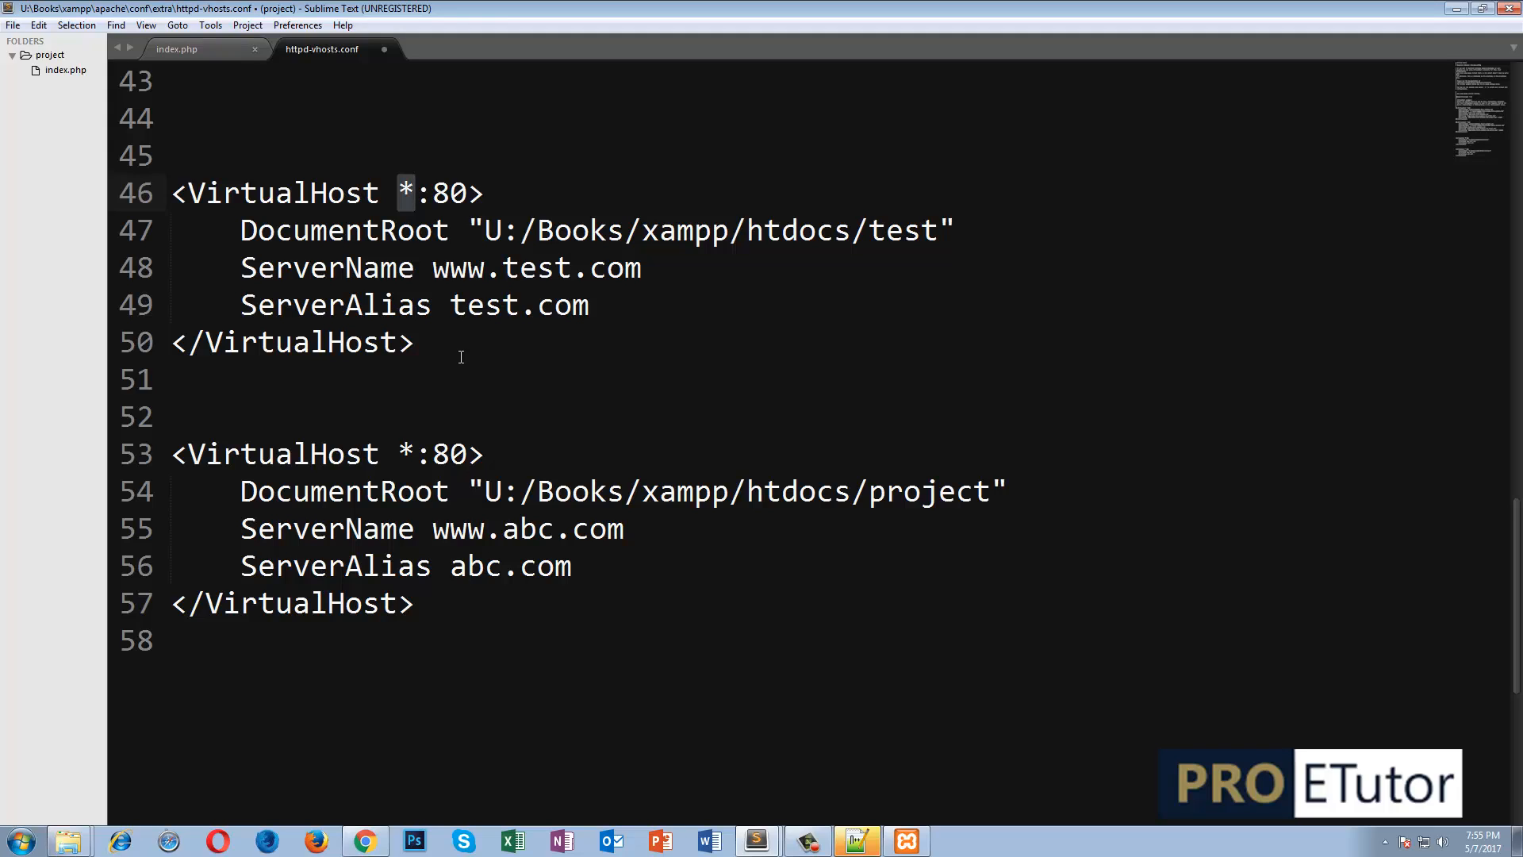
{"action": "double_click", "coordinate": [438, 196]}
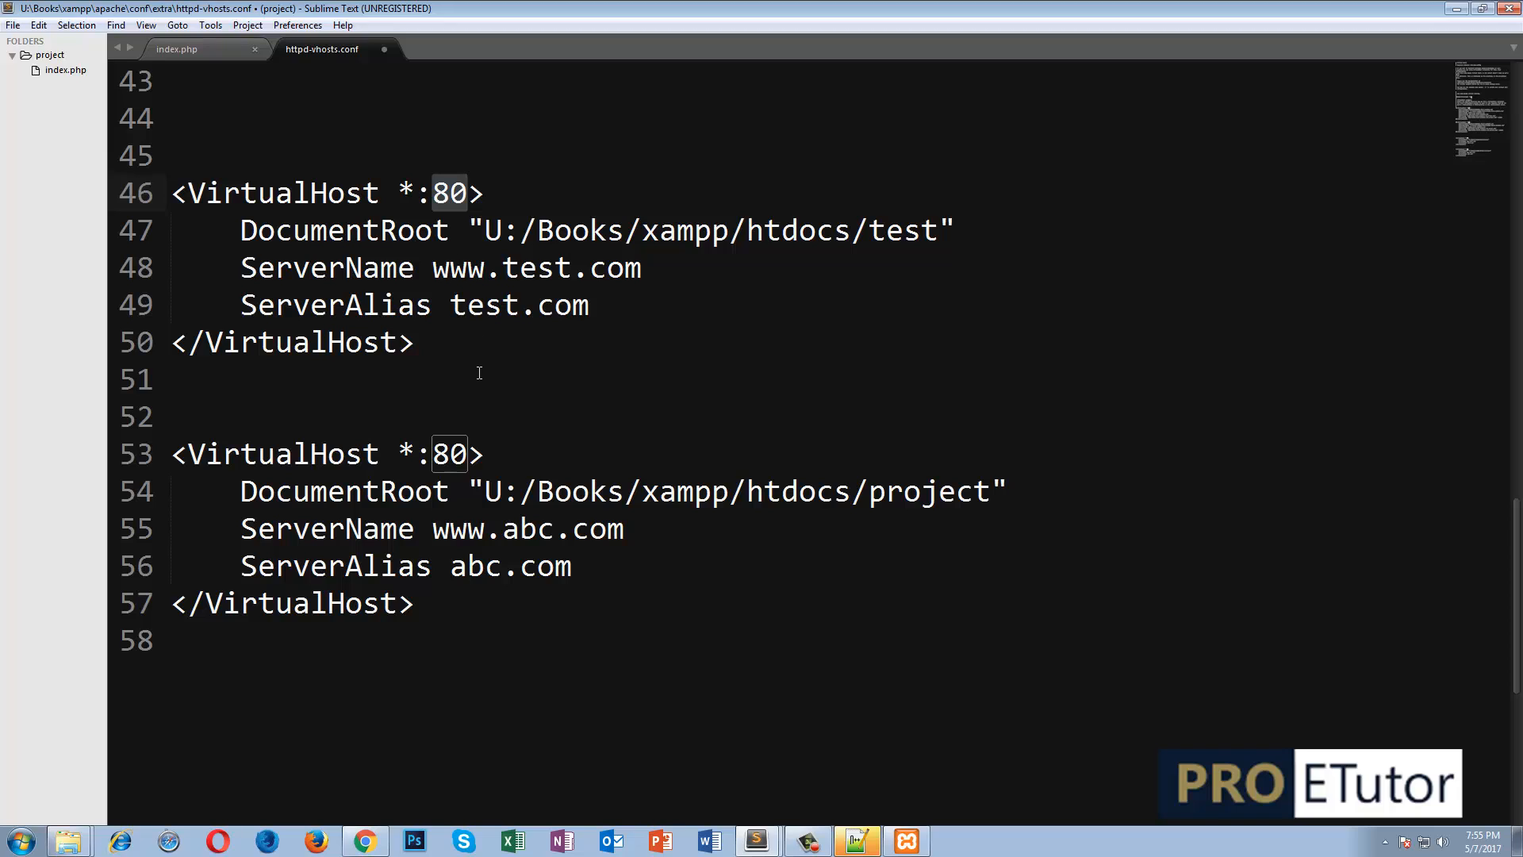
{"action": "key", "text": "ctrl+s"}
- Restart the Apache module in the XAMPP Control Panel and minimize the panel
{"action": "left_click", "coordinate": [892, 844]}
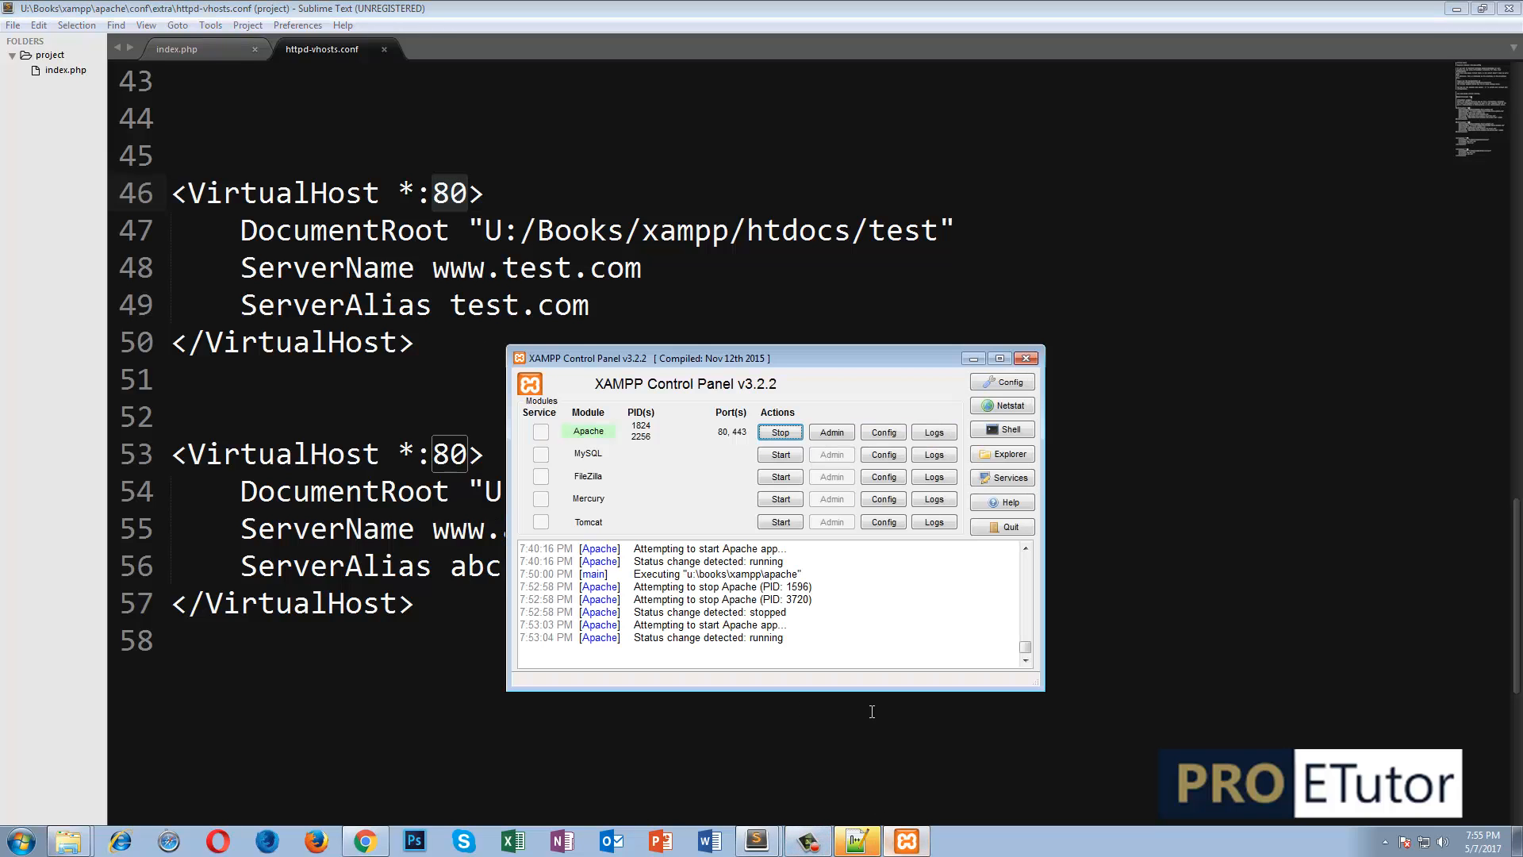
{"action": "left_click", "coordinate": [781, 438]}
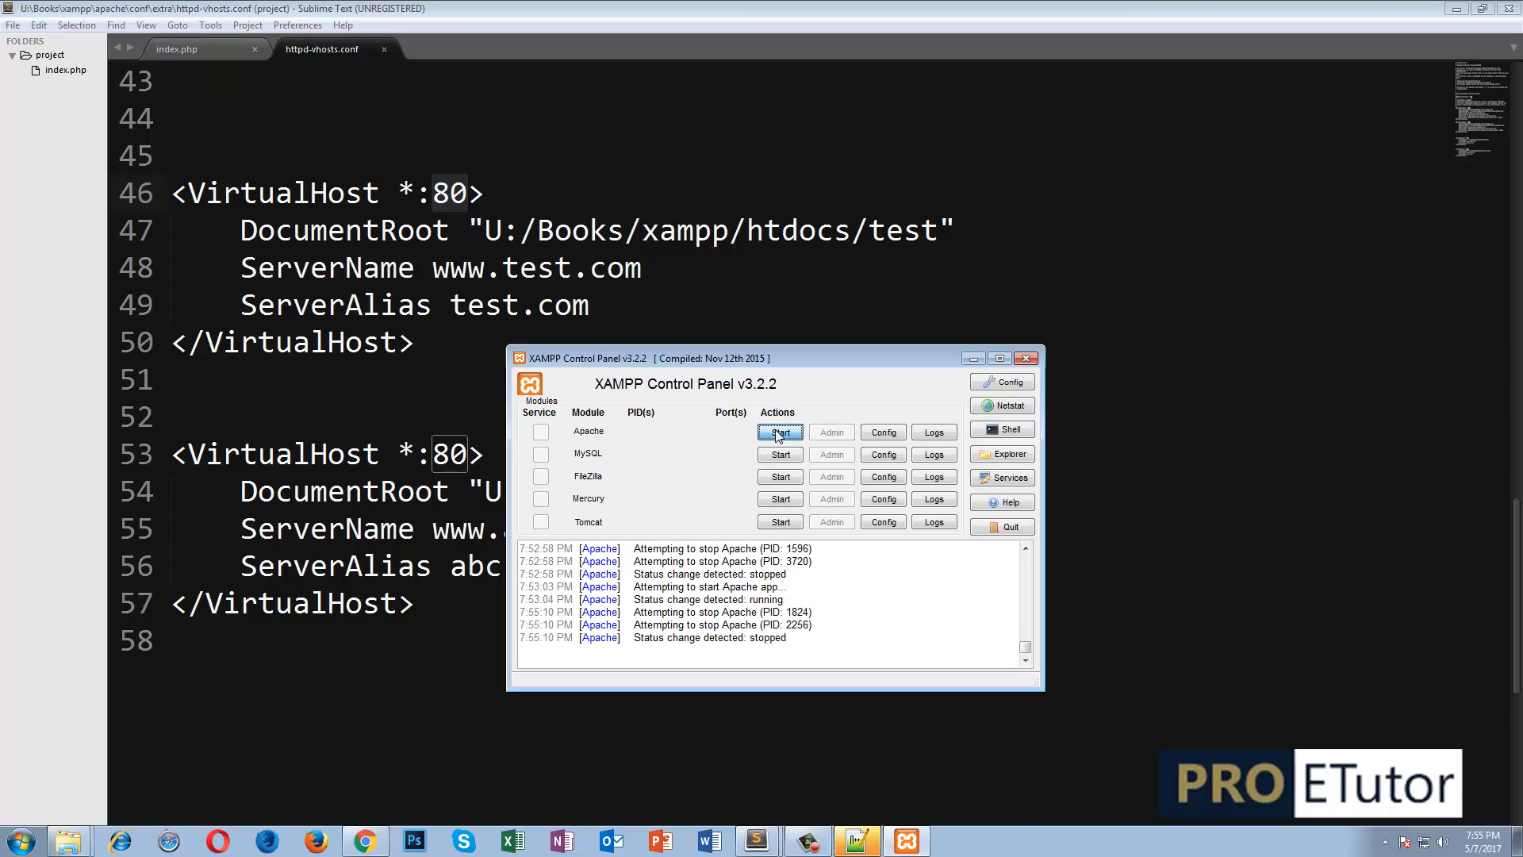
{"action": "left_click", "coordinate": [778, 434]}
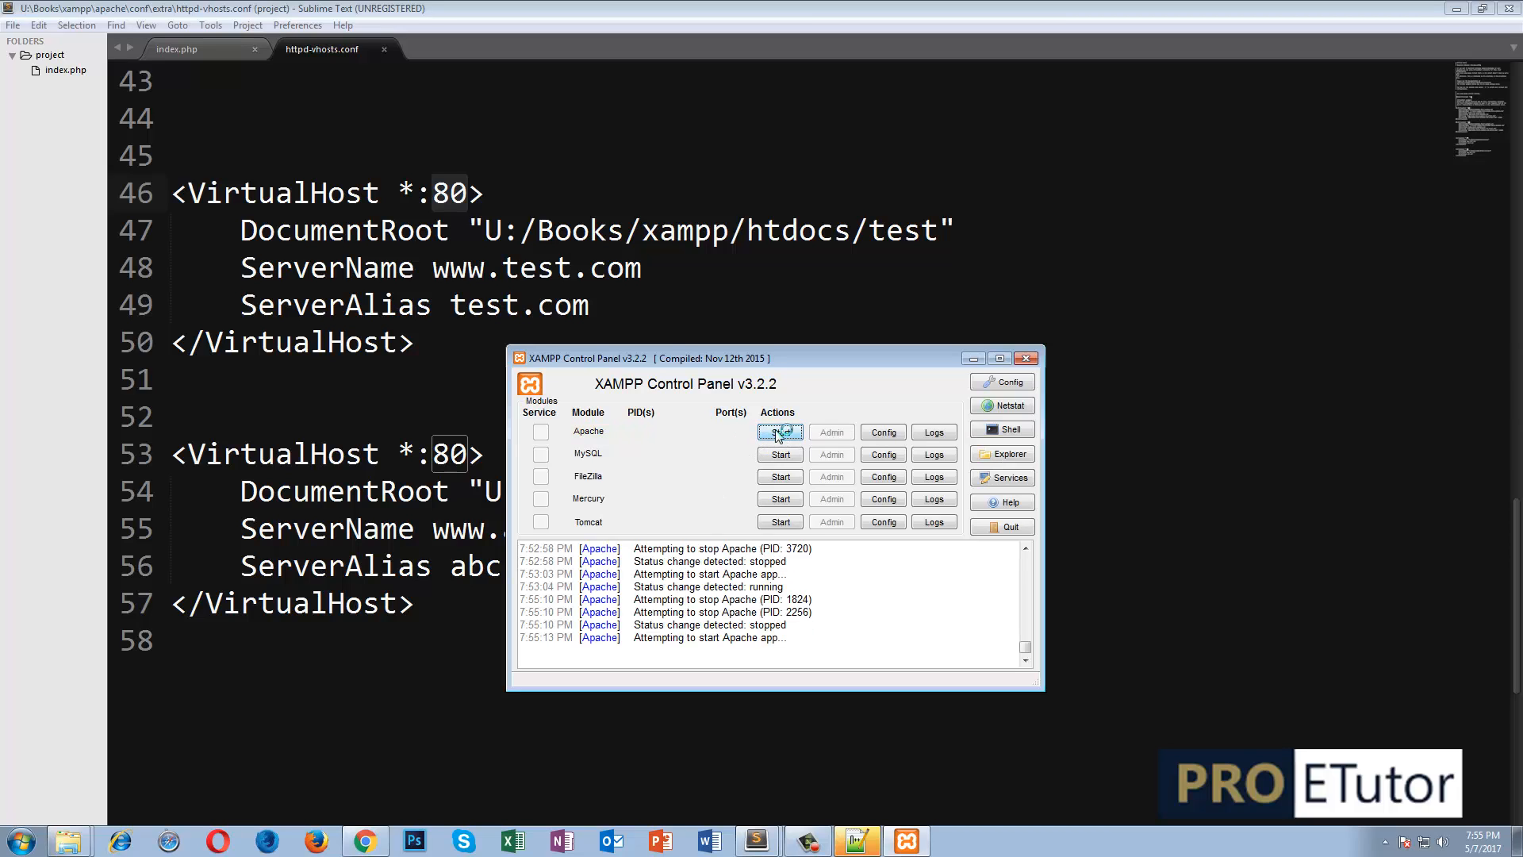
{"action": "left_click", "coordinate": [972, 359]}
- Switch to Chrome and test the addresses localhost/test/ and localhost/project/
{"action": "left_click", "coordinate": [364, 841]}
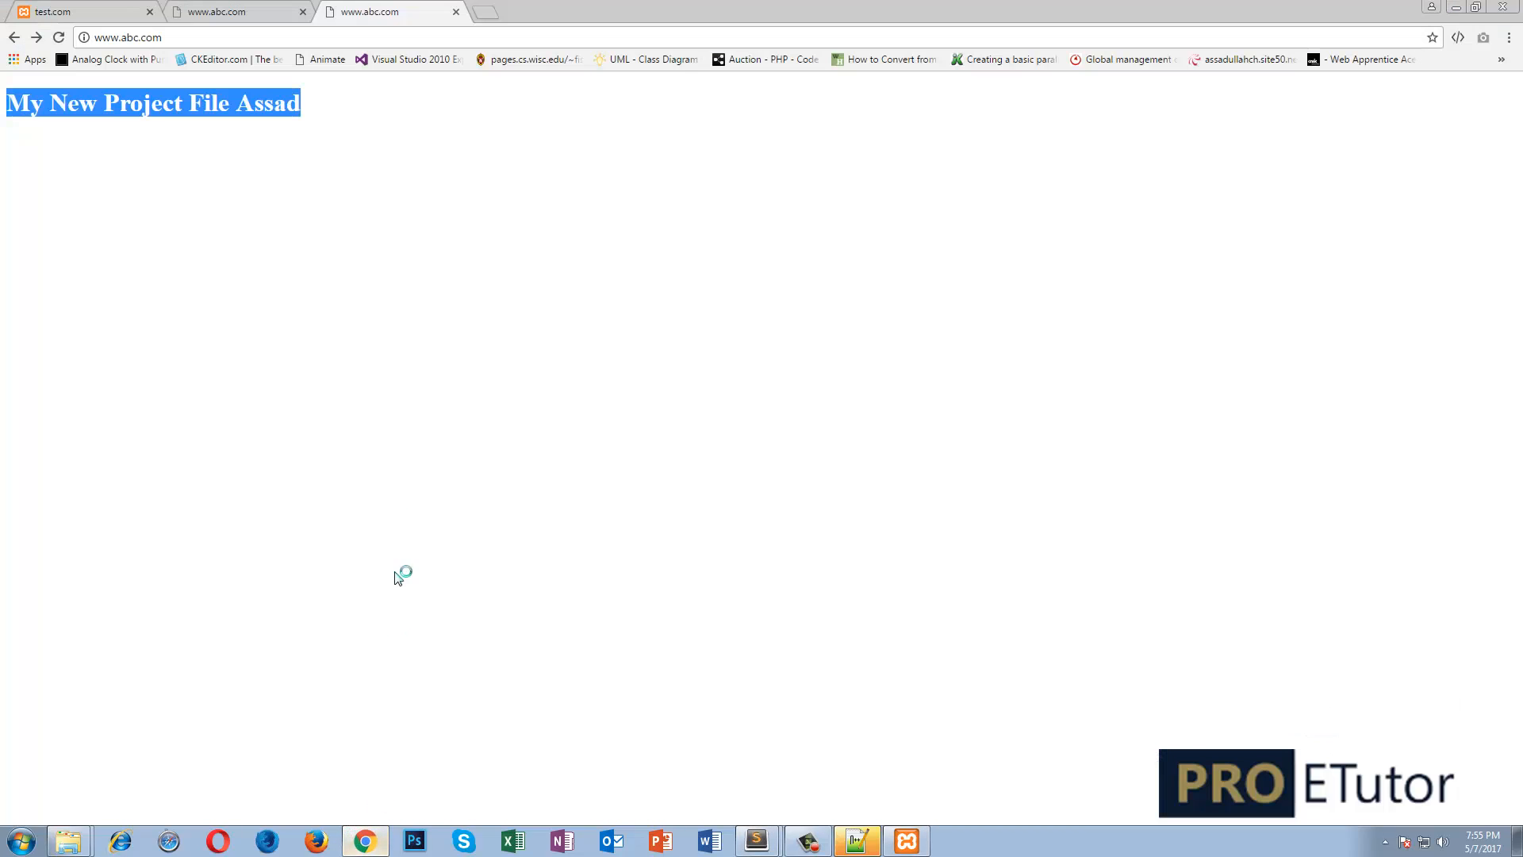
{"action": "left_click", "coordinate": [402, 452]}
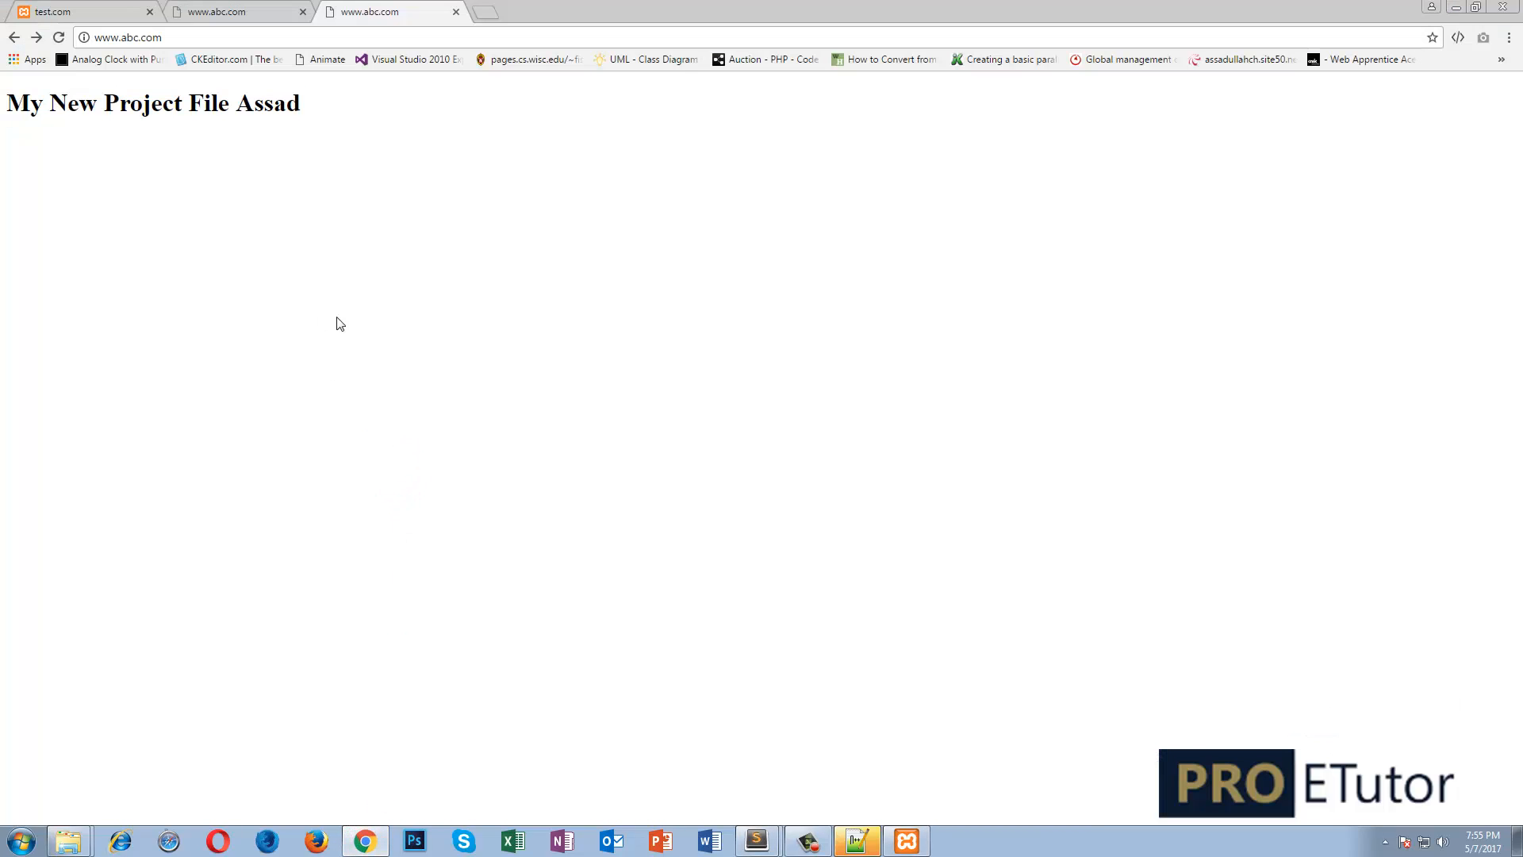
{"action": "left_click", "coordinate": [157, 34]}
{"action": "type", "text": "localhost/test/"}
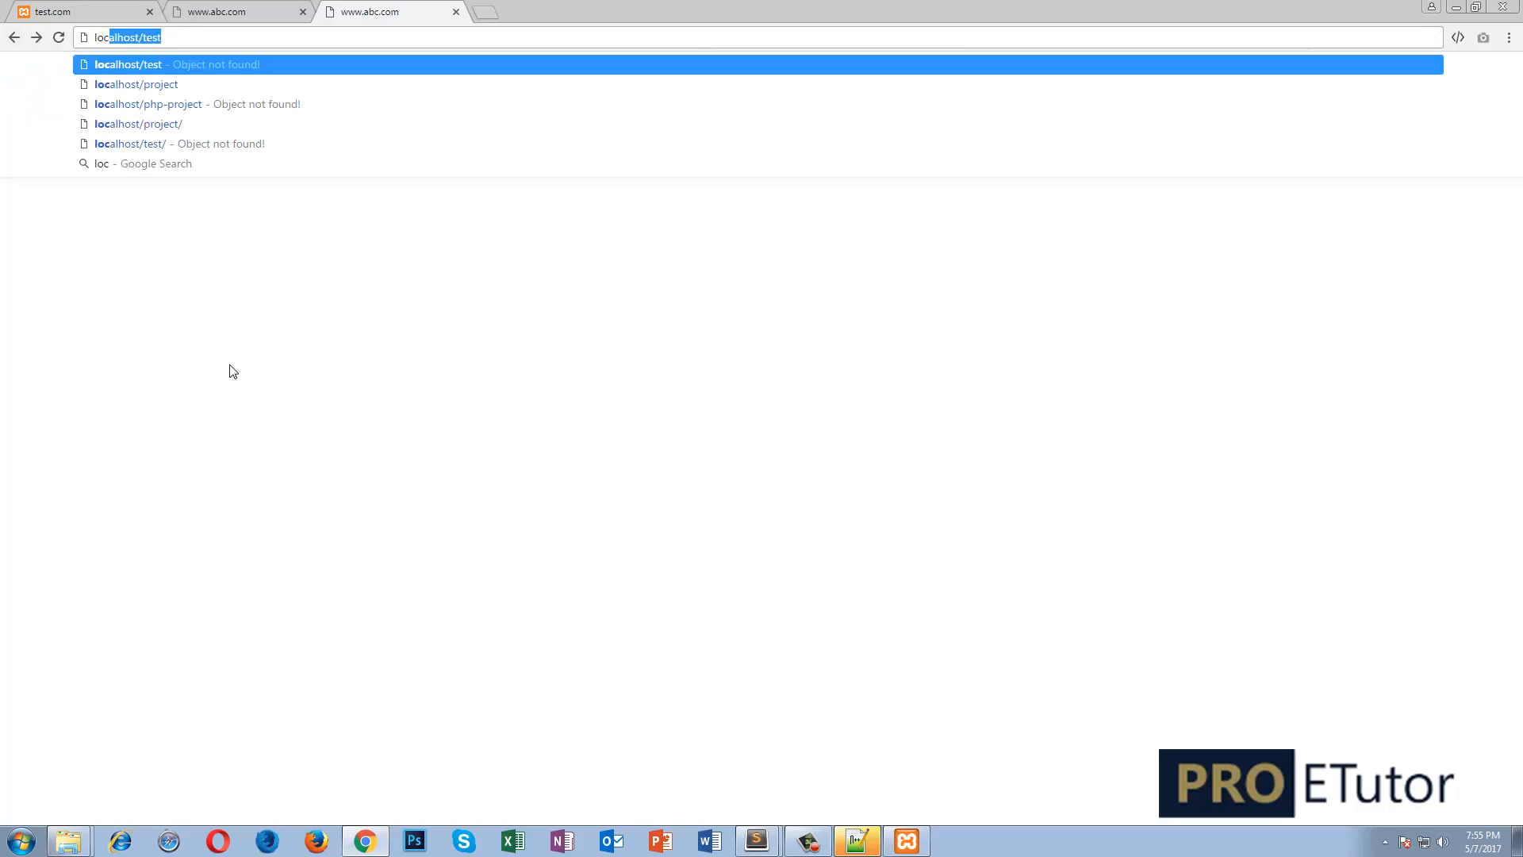
{"action": "key", "text": "Return"}
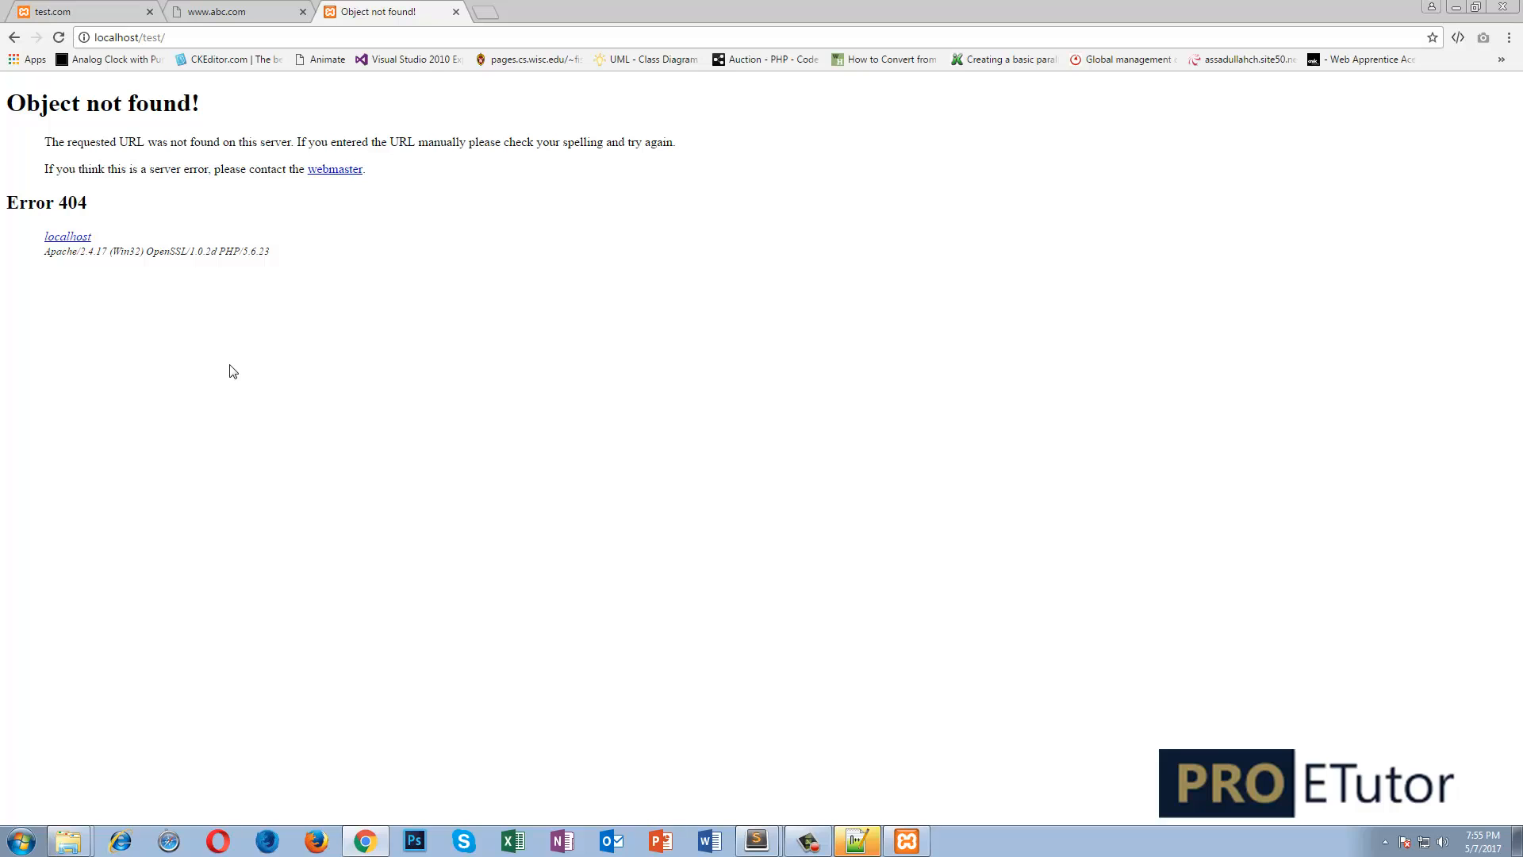
{"action": "left_click_drag", "start_coordinate": [188, 37], "coordinate": [142, 34]}
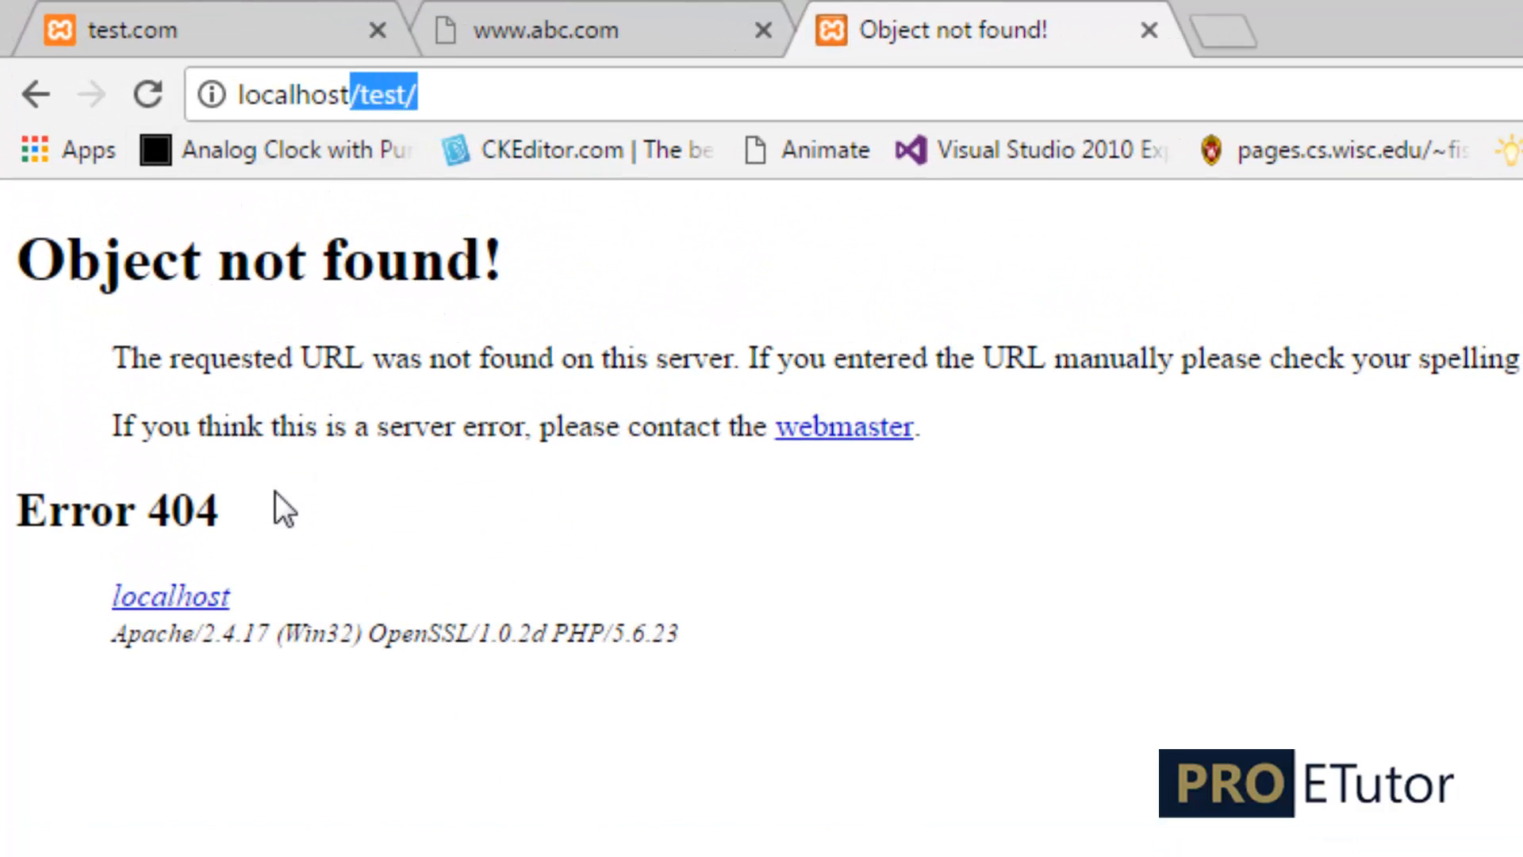
{"action": "type", "text": "/project/"}
{"action": "key", "text": "Return"}
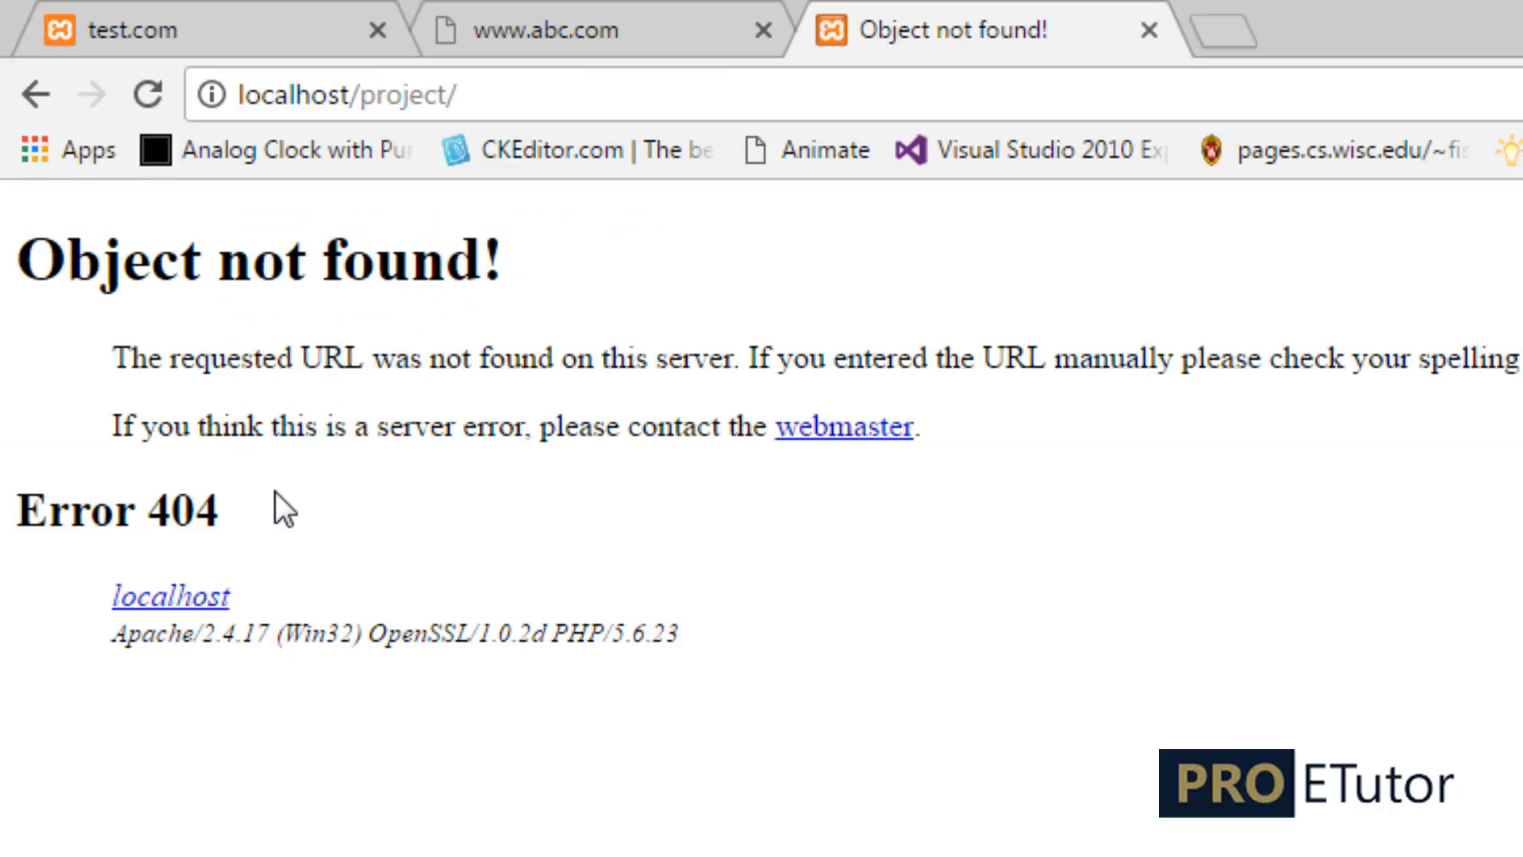
- Examine the page's message text and the localhost/project/ address
{"action": "left_click_drag", "start_coordinate": [17, 255], "coordinate": [772, 645]}
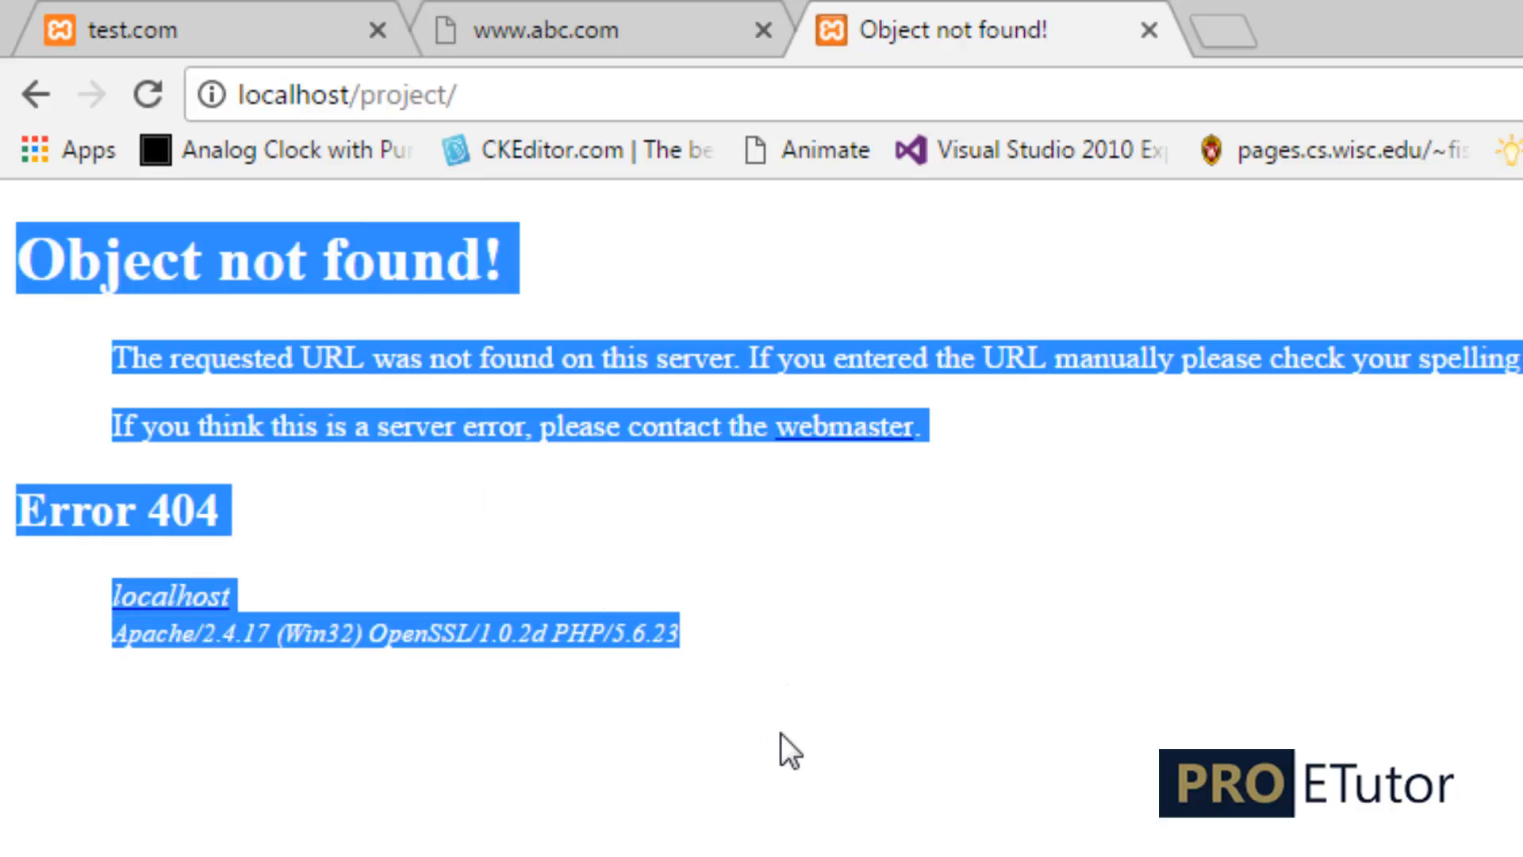
{"action": "left_click", "coordinate": [503, 95]}
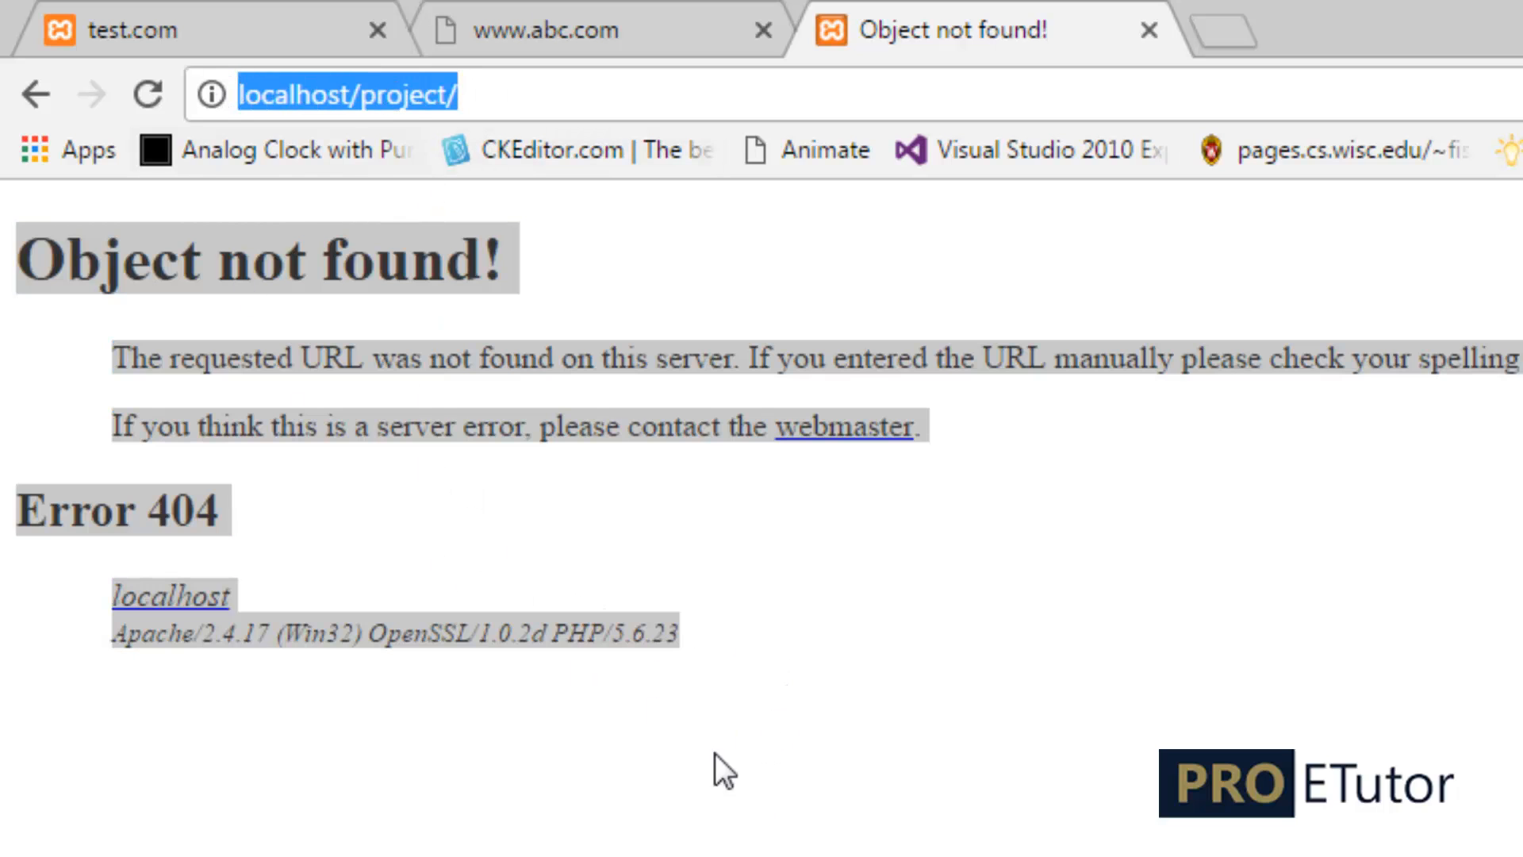
{"action": "left_click", "coordinate": [584, 95]}
{"action": "left_click_drag", "start_coordinate": [585, 95], "coordinate": [230, 53]}
{"action": "left_click", "coordinate": [655, 633]}
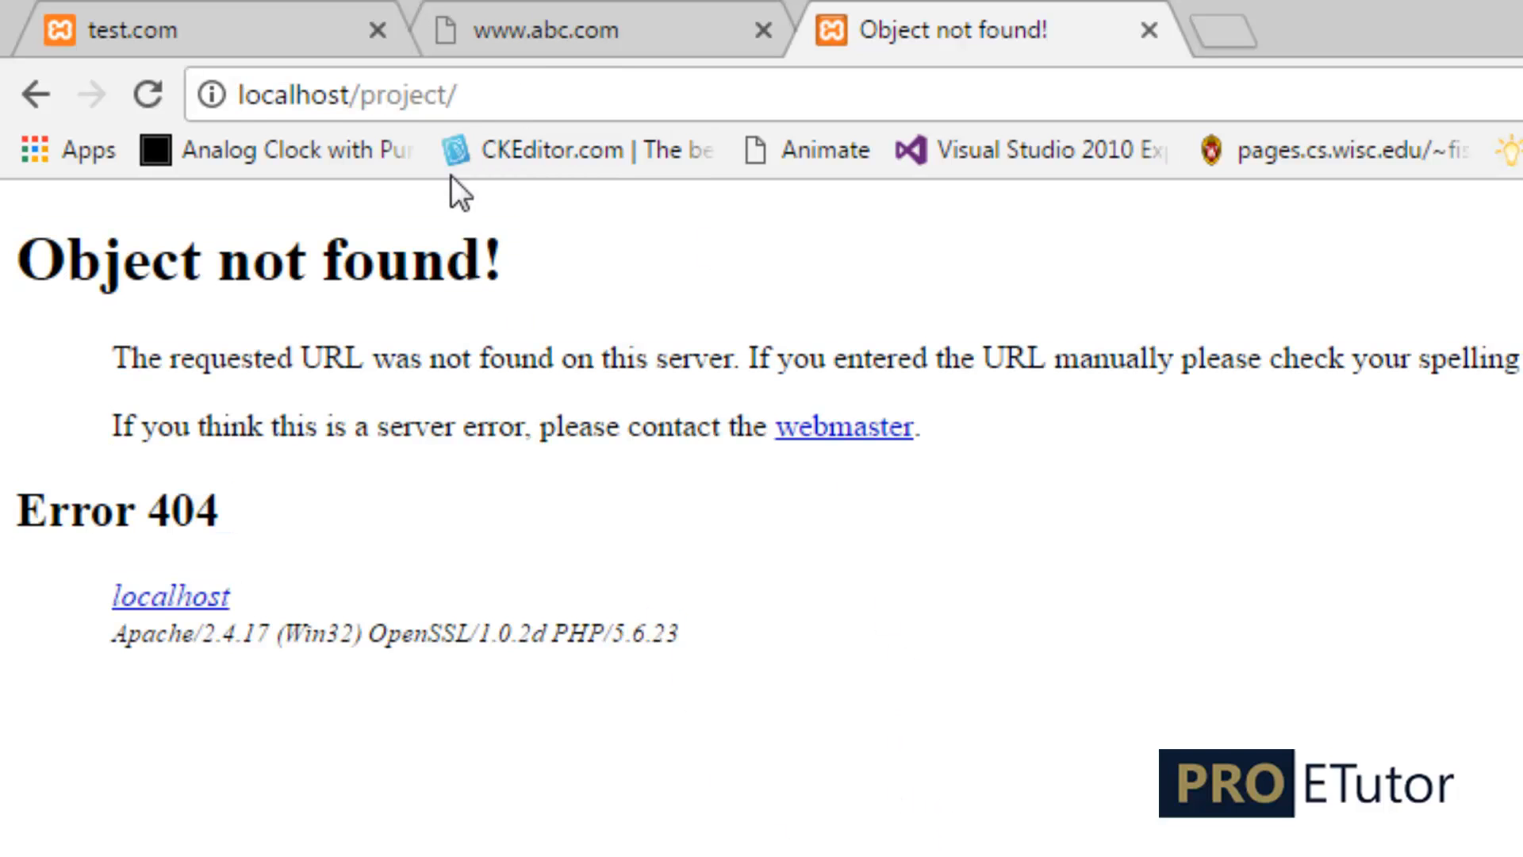
{"action": "left_click", "coordinate": [434, 95]}
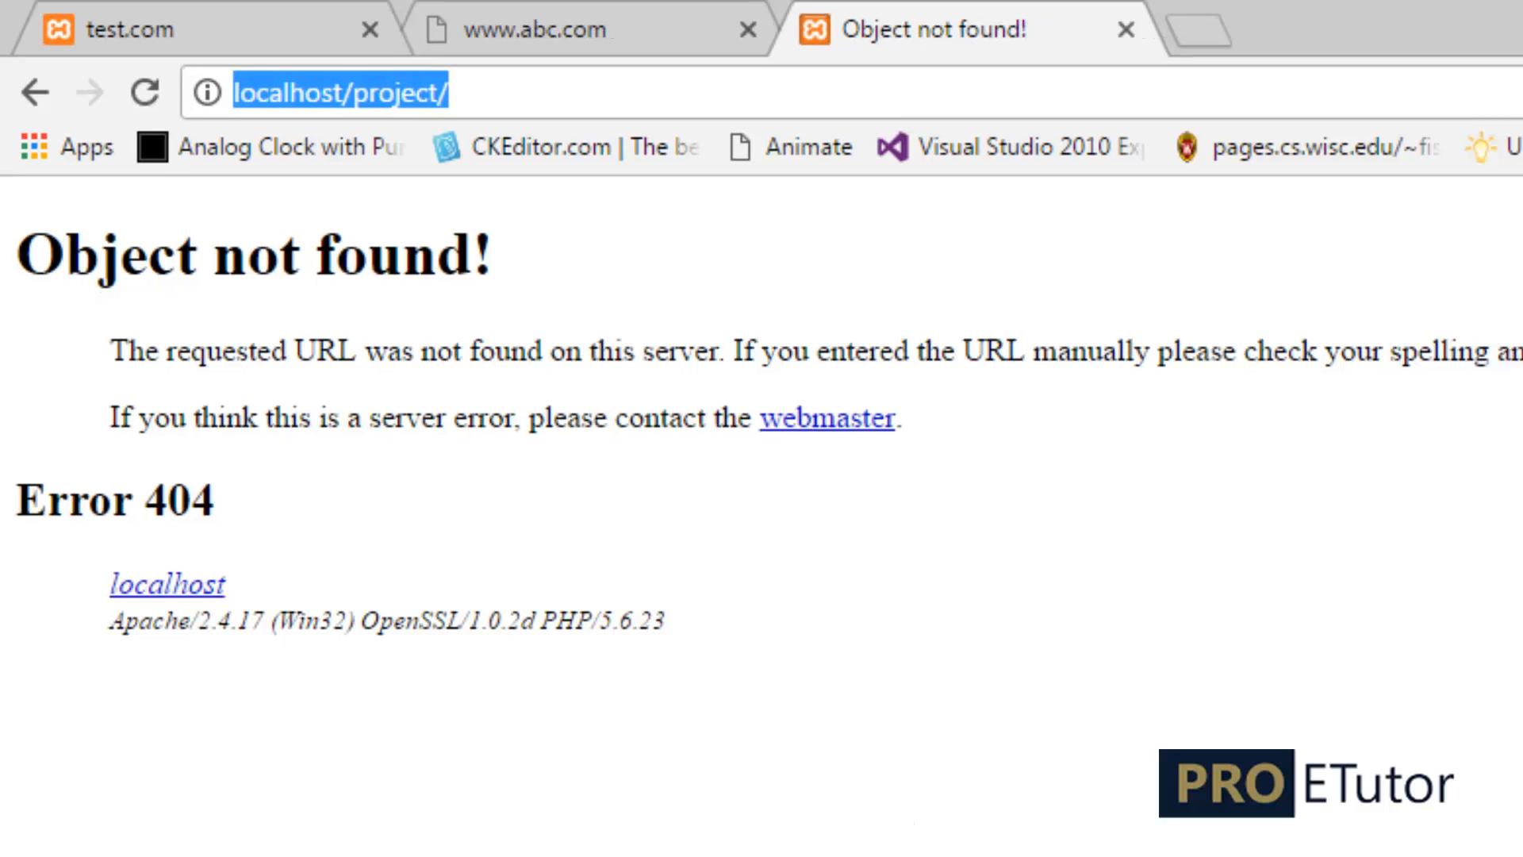
- Switch to Sublime Text and replace * with abc.com in the VirtualHost tag of the abc.com block in httpd-vhosts.conf
{"action": "left_click", "coordinate": [906, 841]}
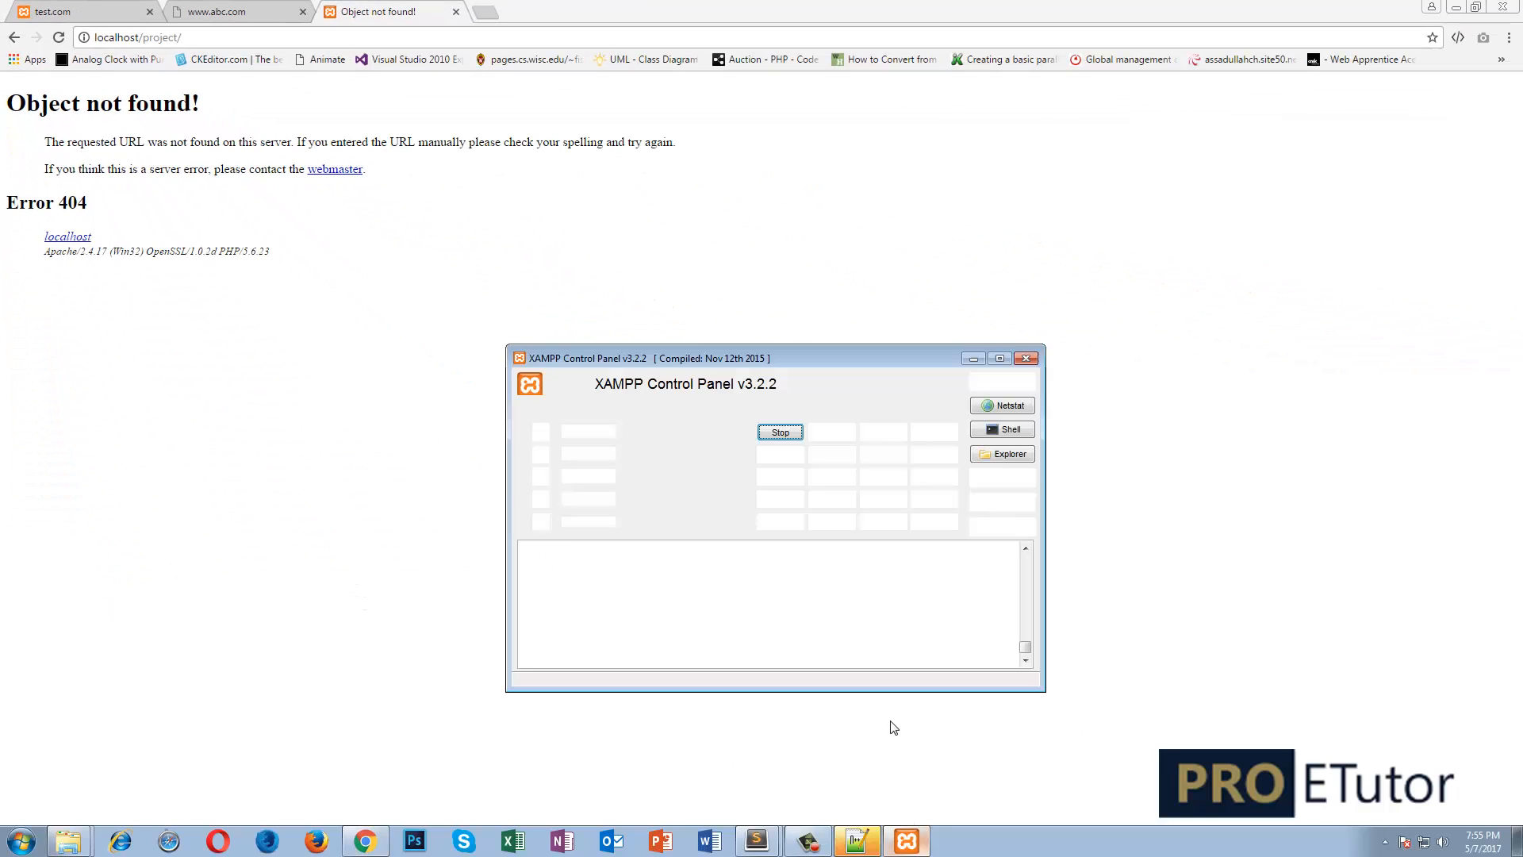
{"action": "left_click", "coordinate": [907, 840]}
{"action": "mouse_move", "coordinate": [757, 839]}
{"action": "left_click", "coordinate": [764, 805]}
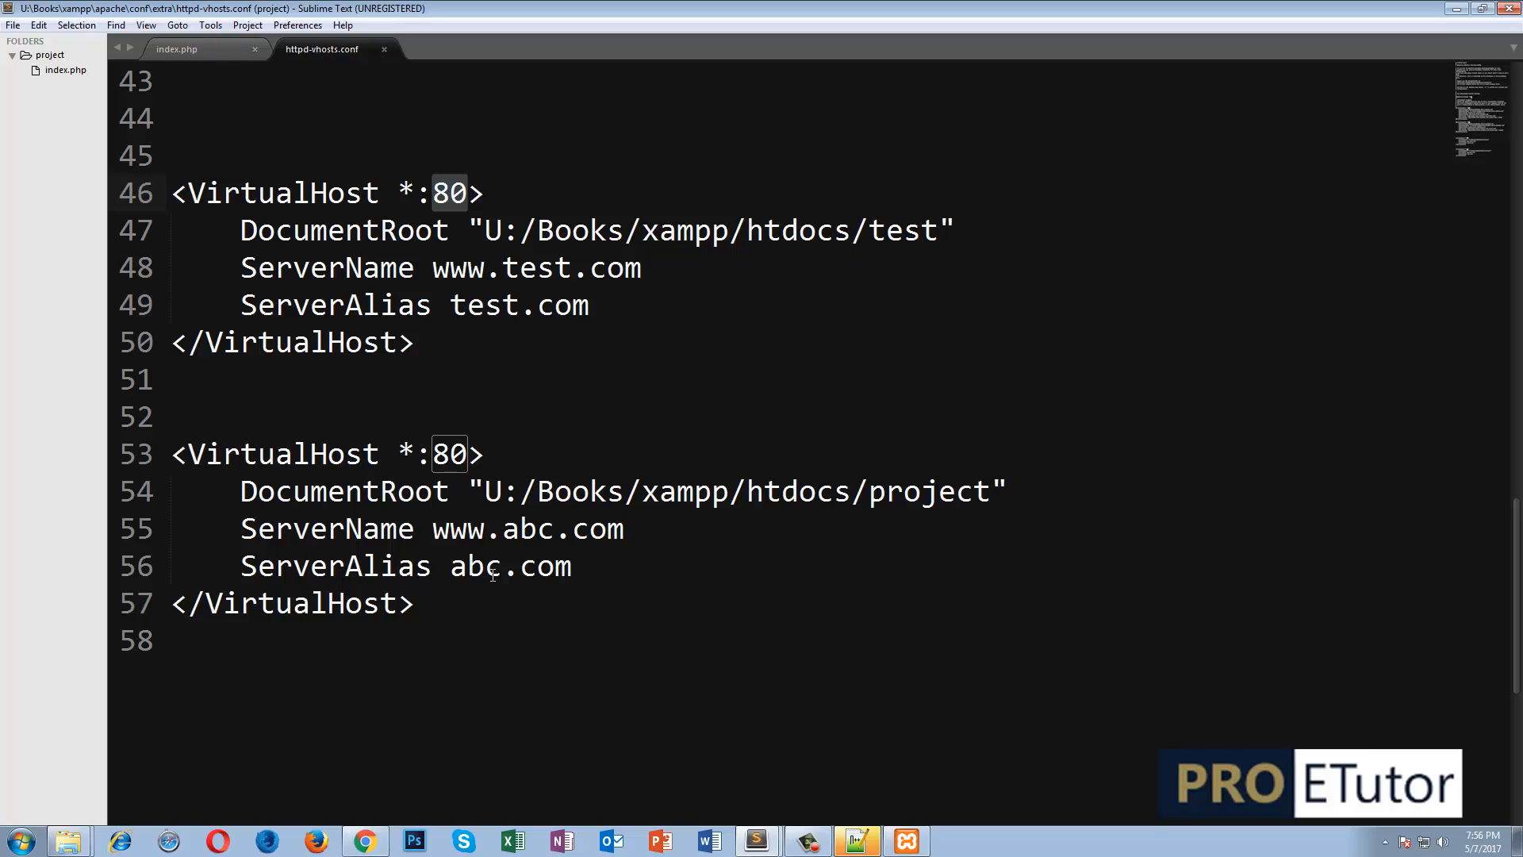
{"action": "left_click_drag", "start_coordinate": [449, 565], "coordinate": [573, 567]}
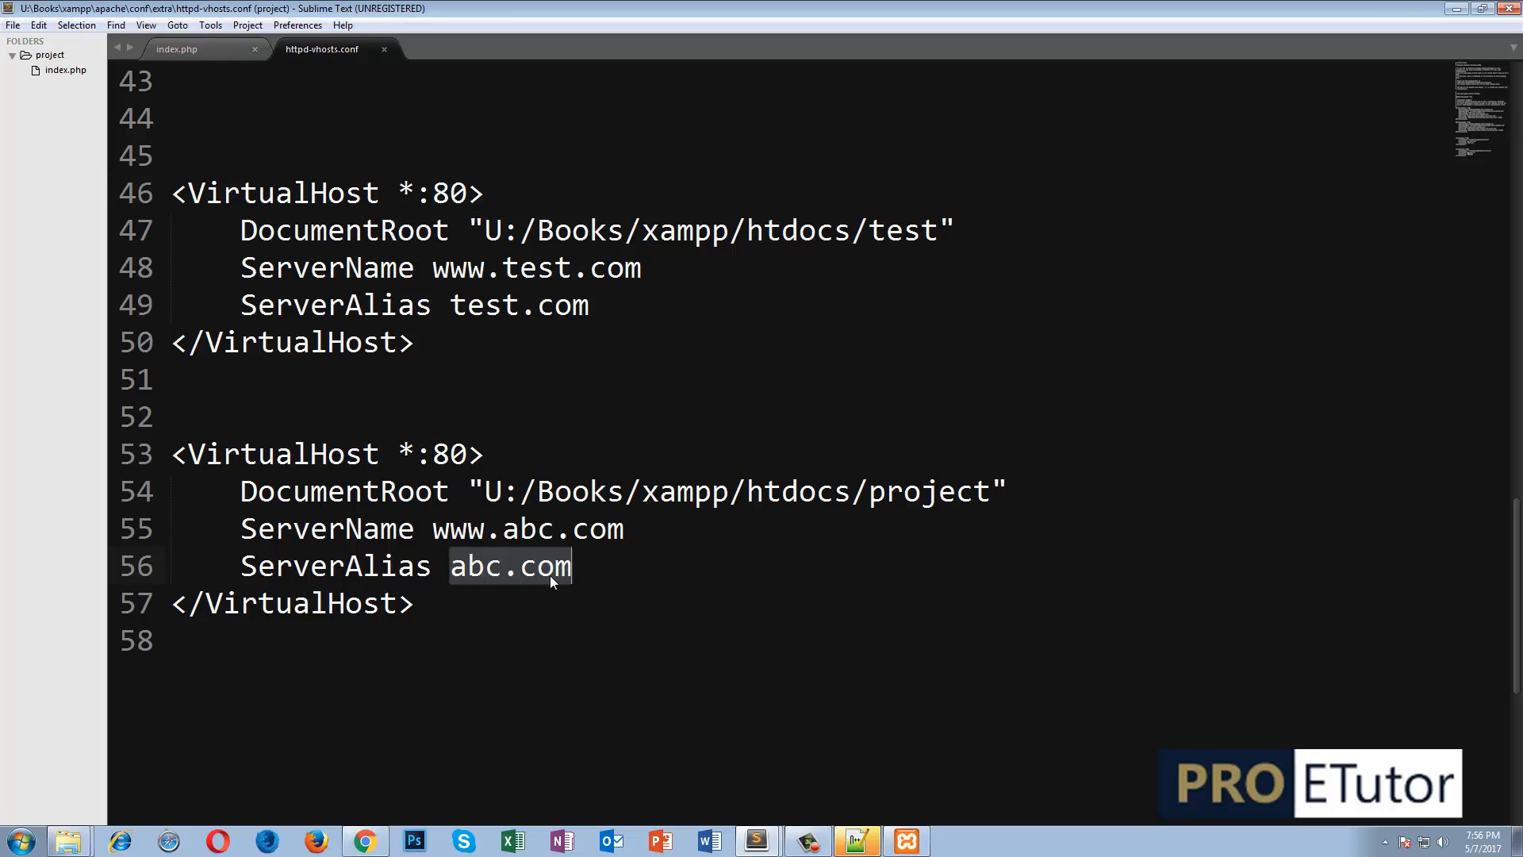
{"action": "key", "text": "ctrl+c"}
{"action": "left_click_drag", "start_coordinate": [396, 453], "coordinate": [415, 453]}
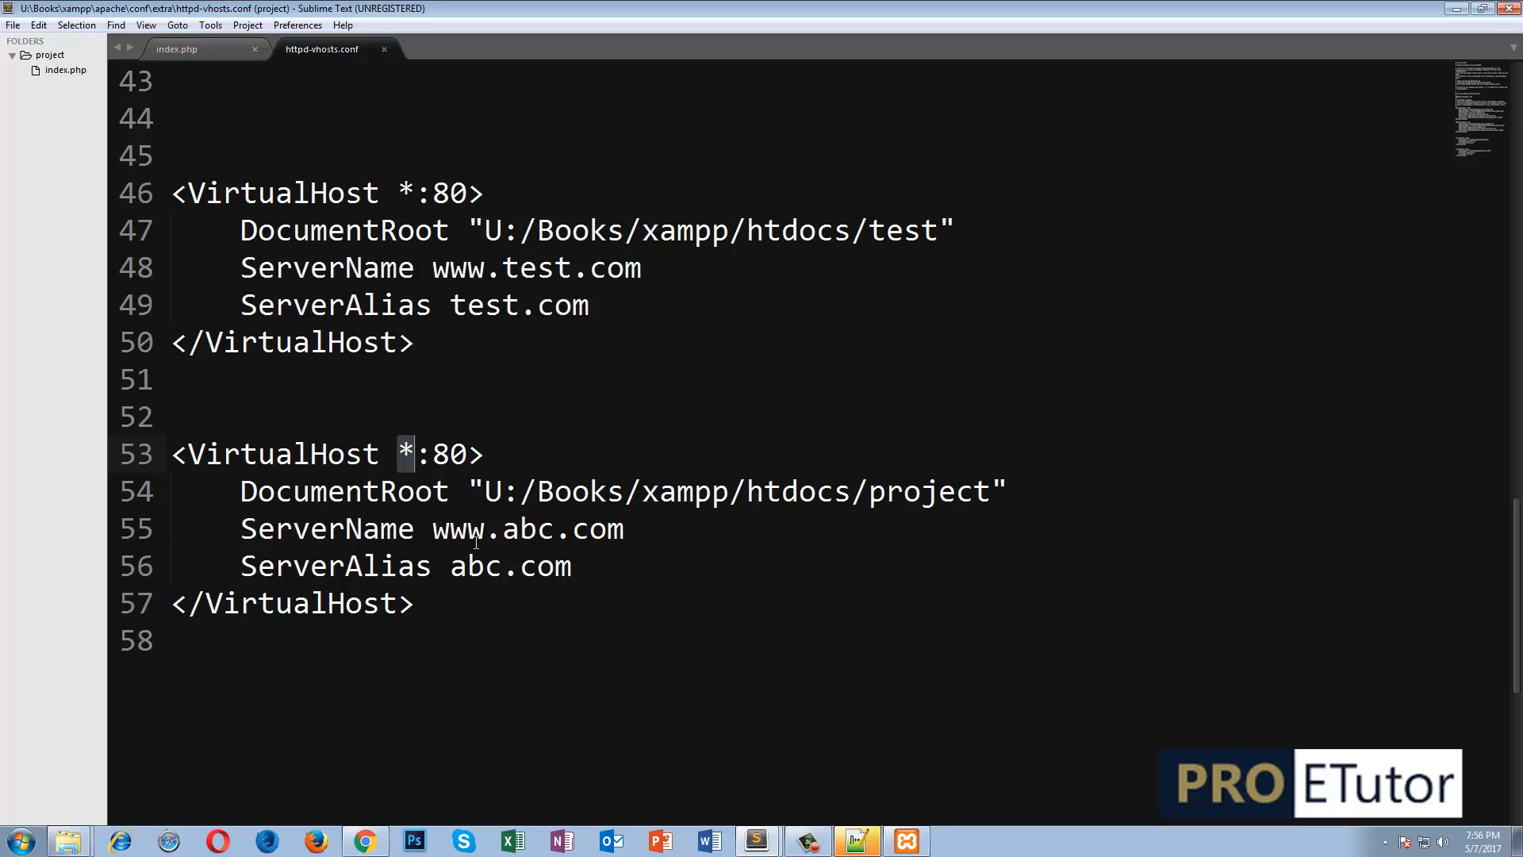
{"action": "key", "text": "ctrl+v"}
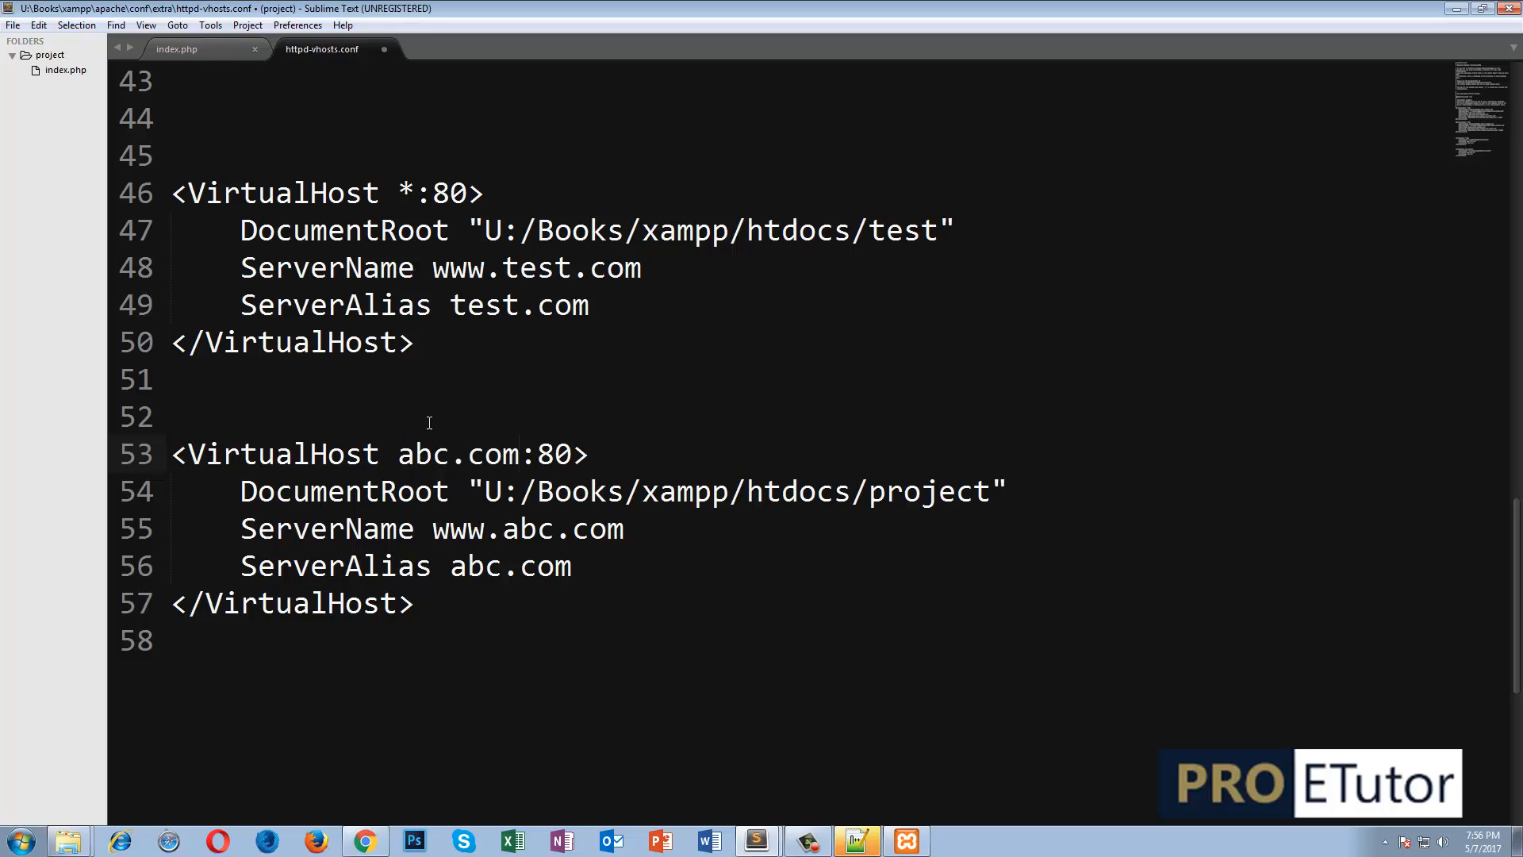
- Replace * with test.com in the VirtualHost tag of the test.com block, check its DocumentRoot path, and save httpd-vhosts.conf
{"action": "left_click_drag", "start_coordinate": [396, 193], "coordinate": [408, 191]}
{"action": "left_click_drag", "start_coordinate": [450, 309], "coordinate": [588, 318]}
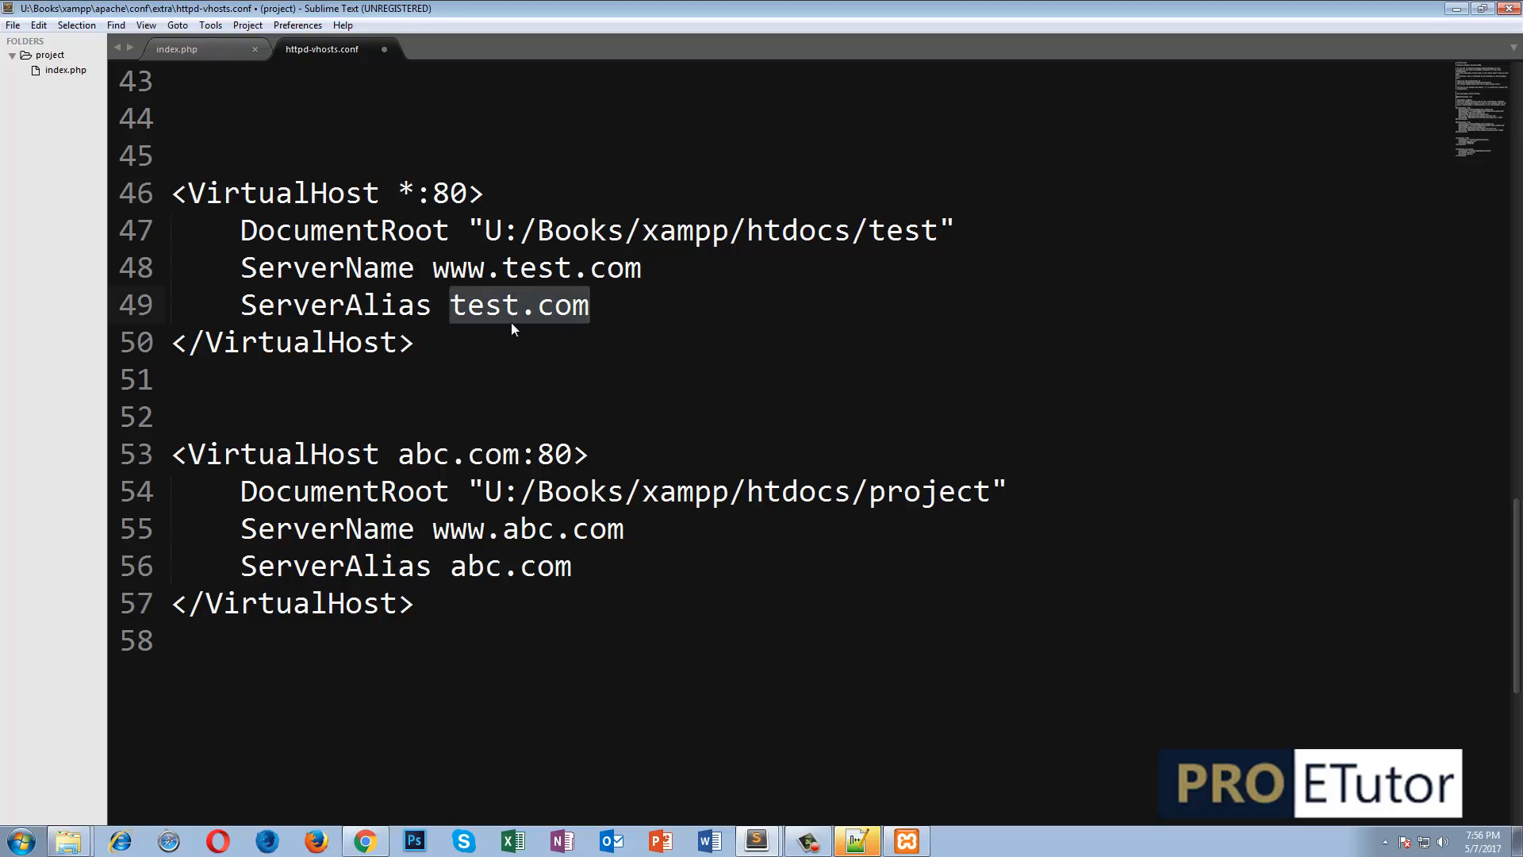
{"action": "mouse_move", "coordinate": [399, 191]}
{"action": "left_mouse_down"}
{"action": "mouse_move", "coordinate": [564, 192]}
{"action": "mouse_move", "coordinate": [405, 188]}
{"action": "left_mouse_up"}
{"action": "key", "text": "ctrl+v"}
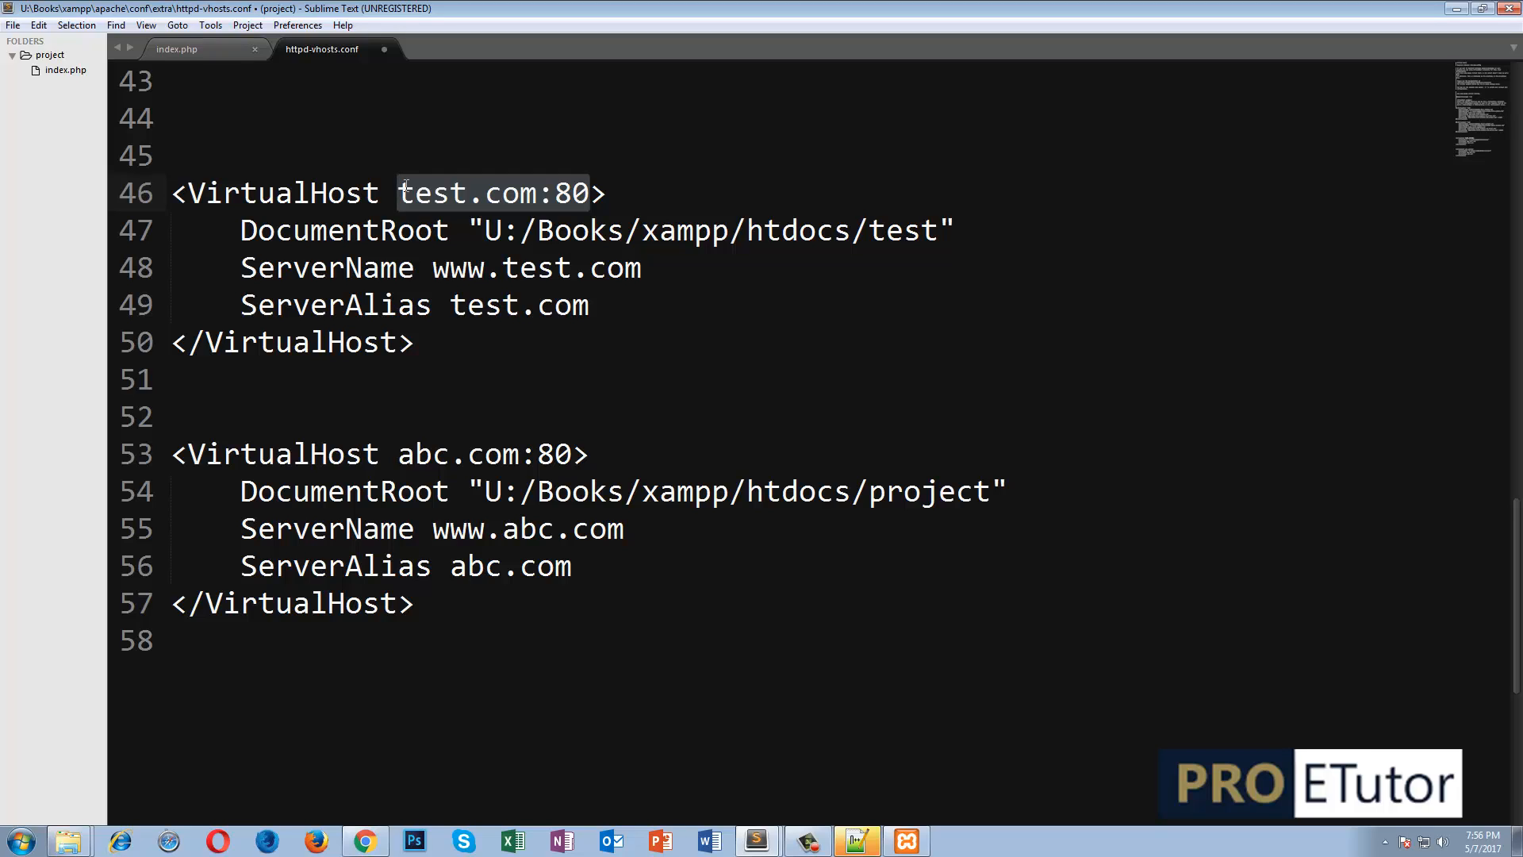
{"action": "left_click_drag", "start_coordinate": [468, 230], "coordinate": [940, 229]}
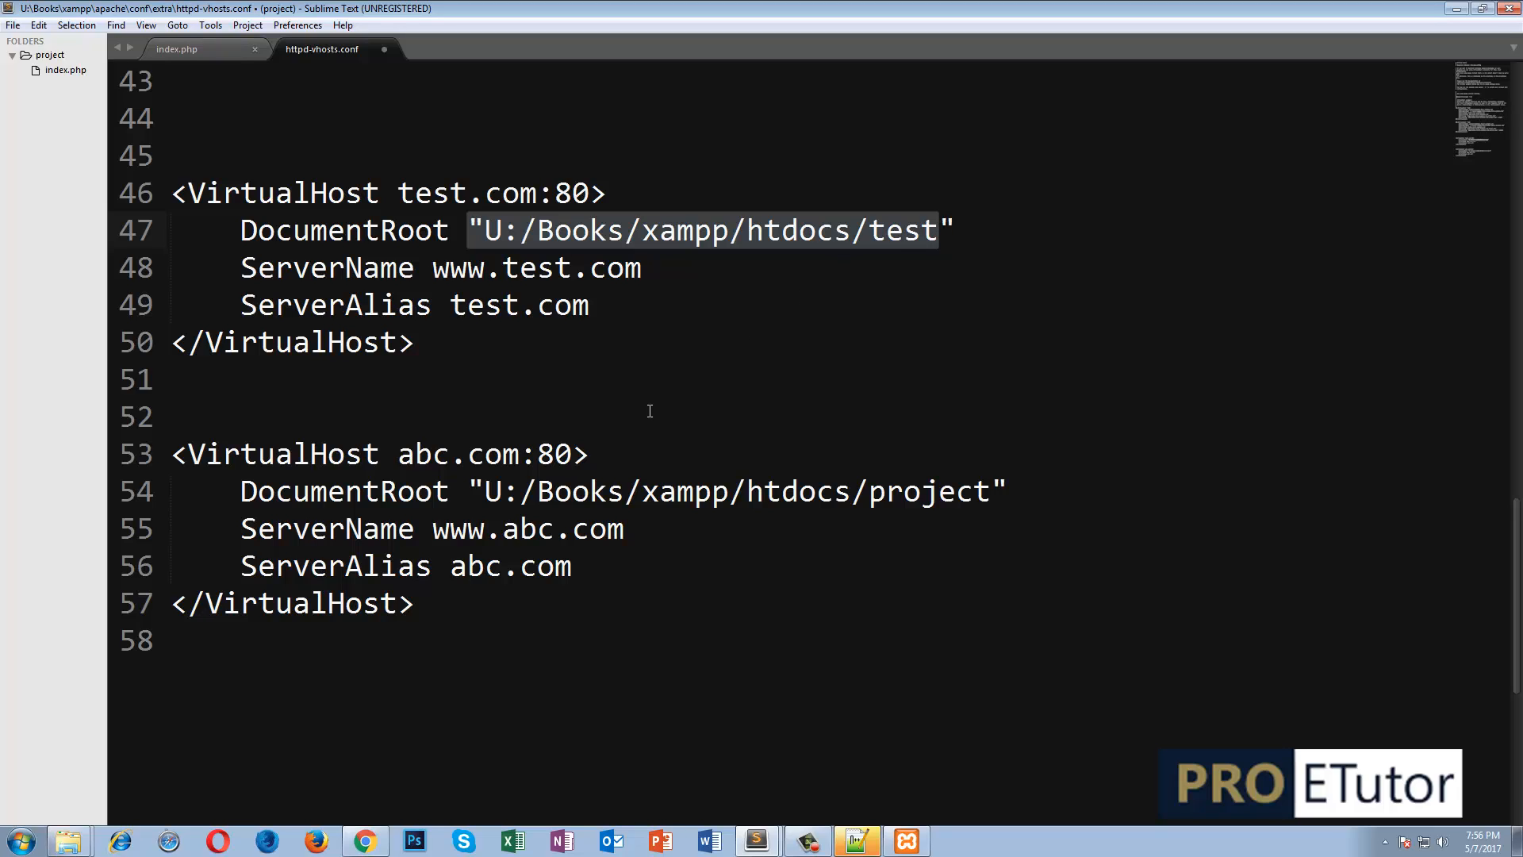
{"action": "key", "text": "ctrl+s"}
- Stop and restart the Apache module in the XAMPP Control Panel to apply the saved virtual hosts
{"action": "left_click", "coordinate": [907, 841]}
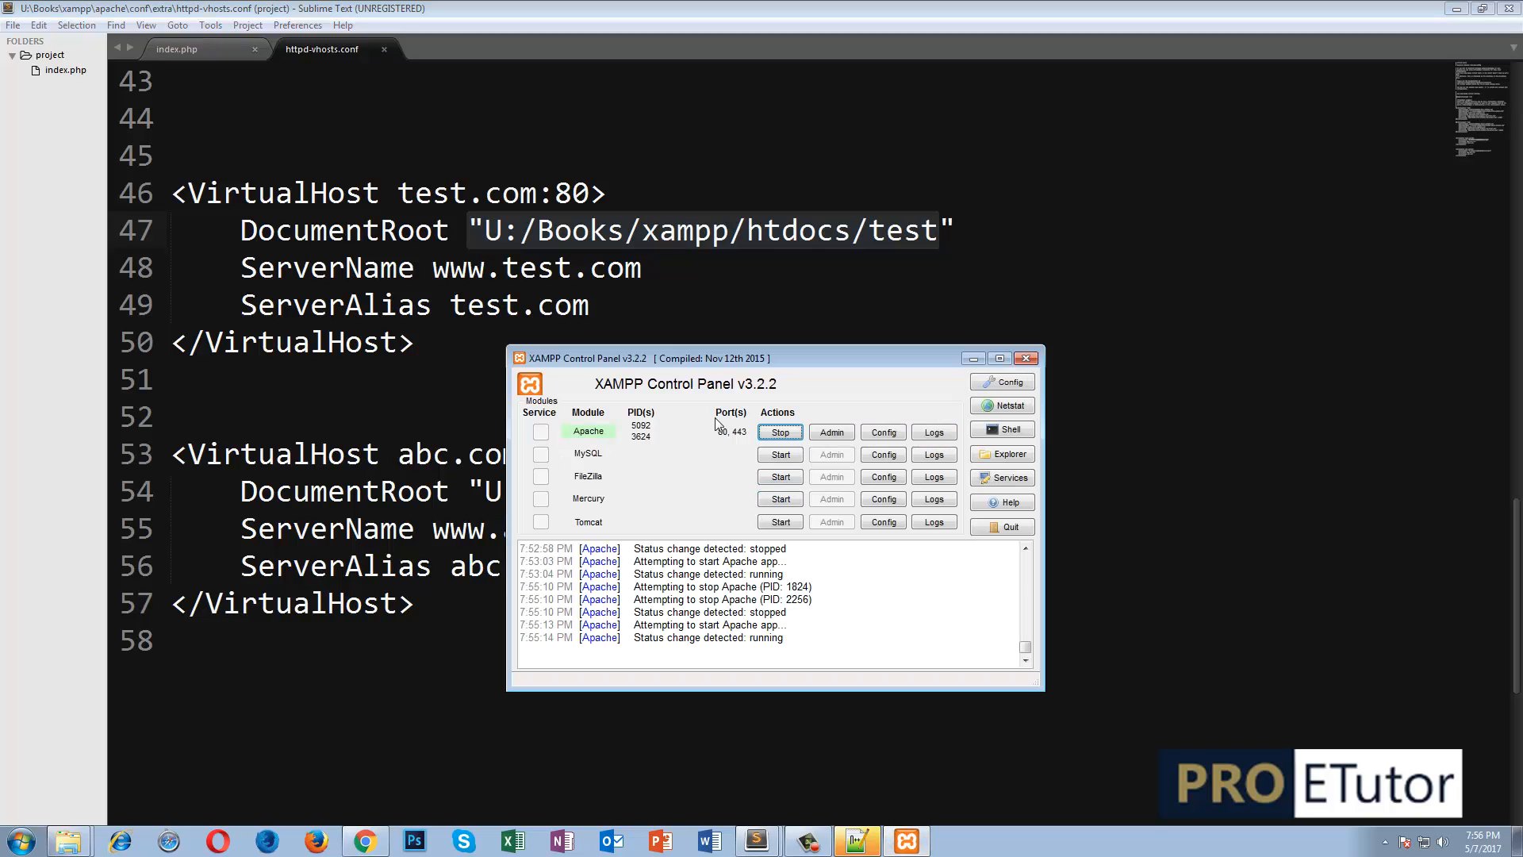
{"action": "left_click", "coordinate": [777, 435]}
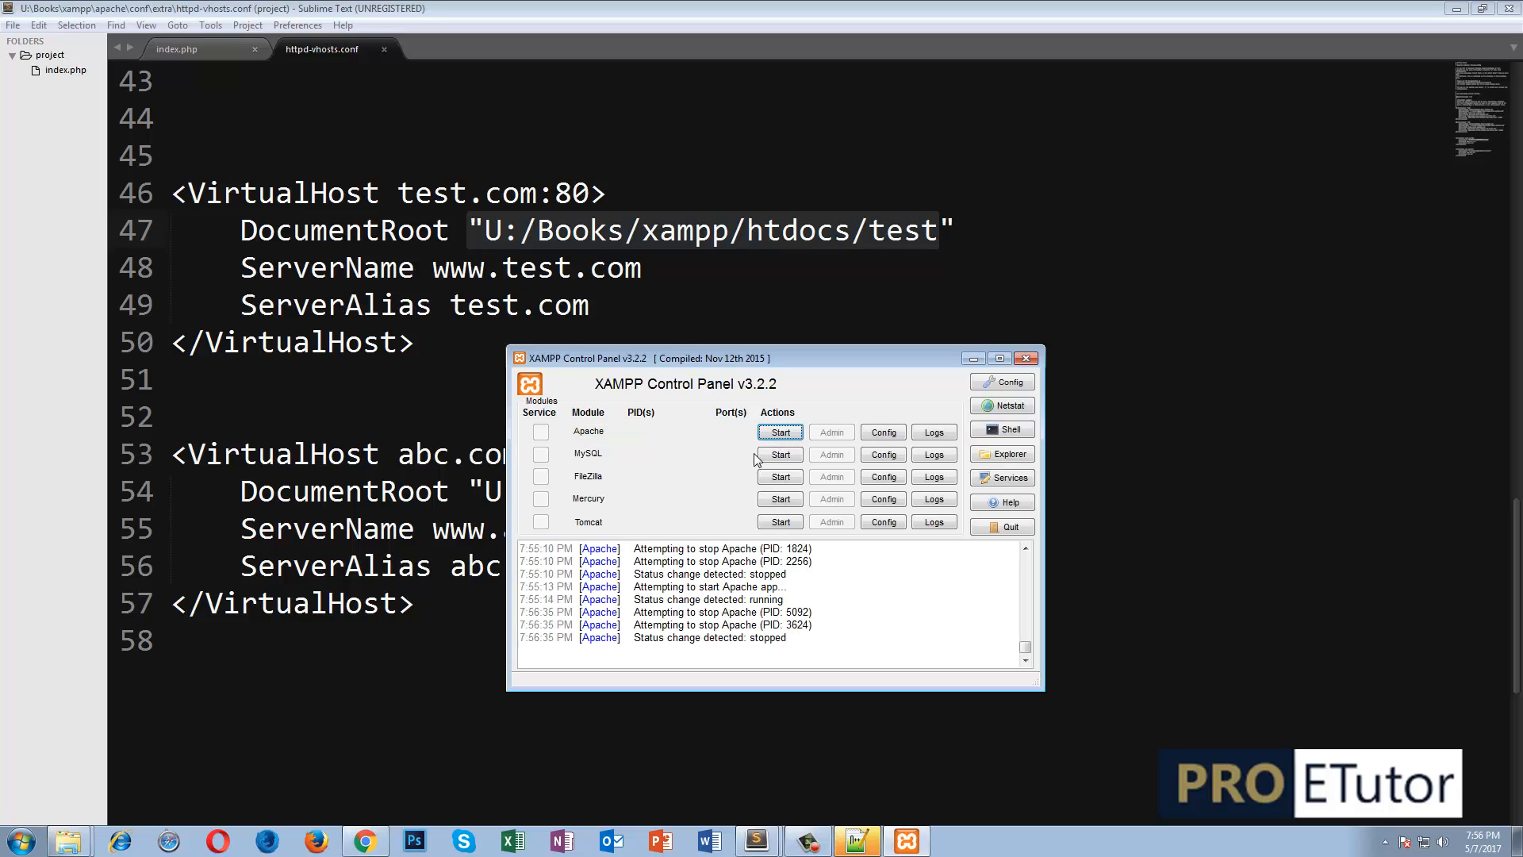
{"action": "left_click", "coordinate": [781, 432]}
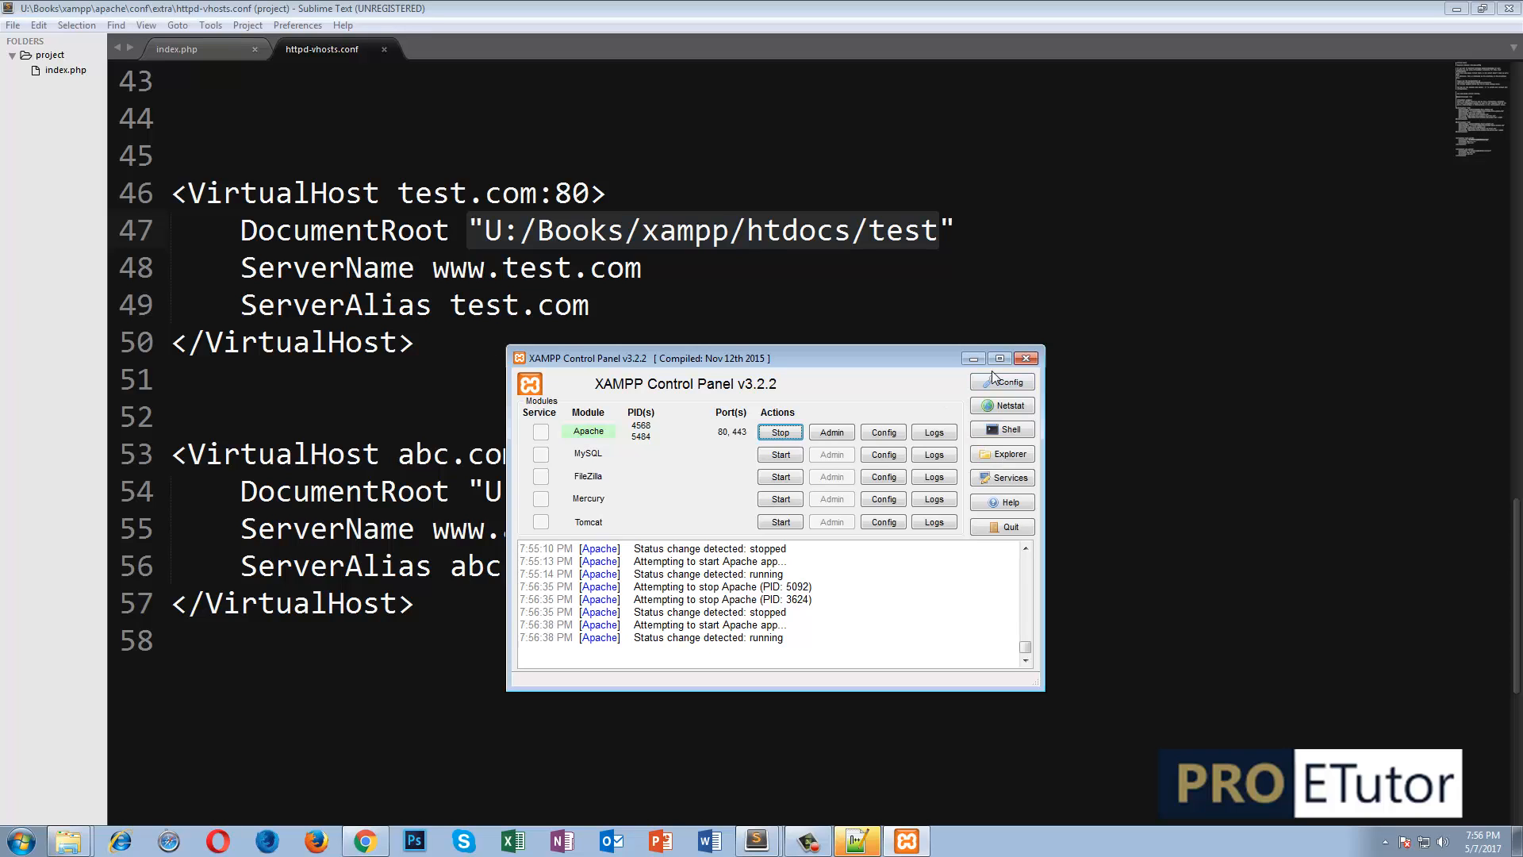
- Return to Chrome, reload localhost/project/, and examine its address and page heading
{"action": "left_click", "coordinate": [1325, 176]}
{"action": "left_click", "coordinate": [1455, 11]}
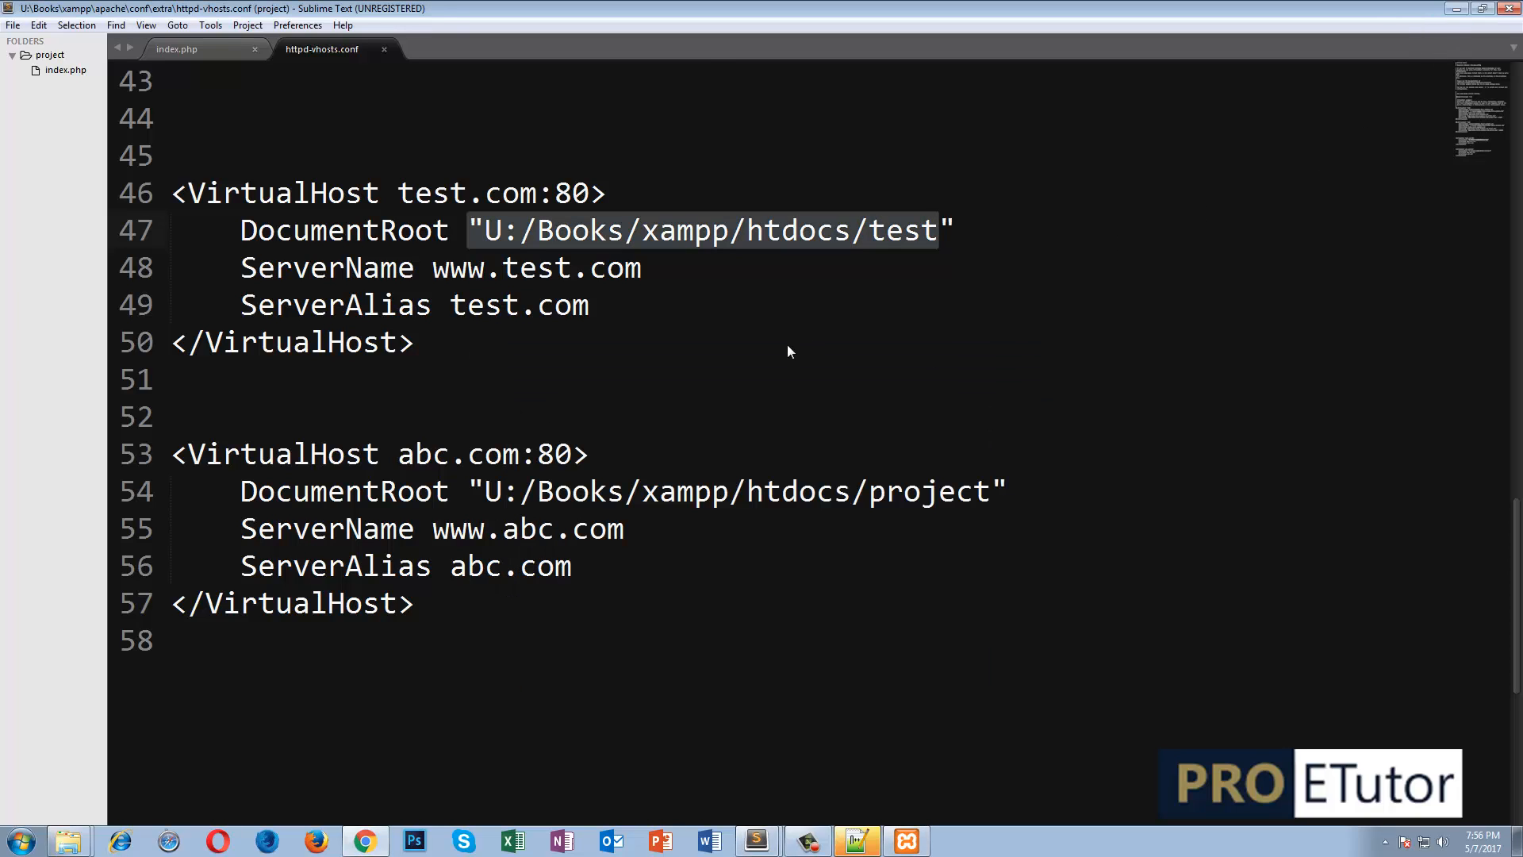
{"action": "left_click", "coordinate": [428, 40]}
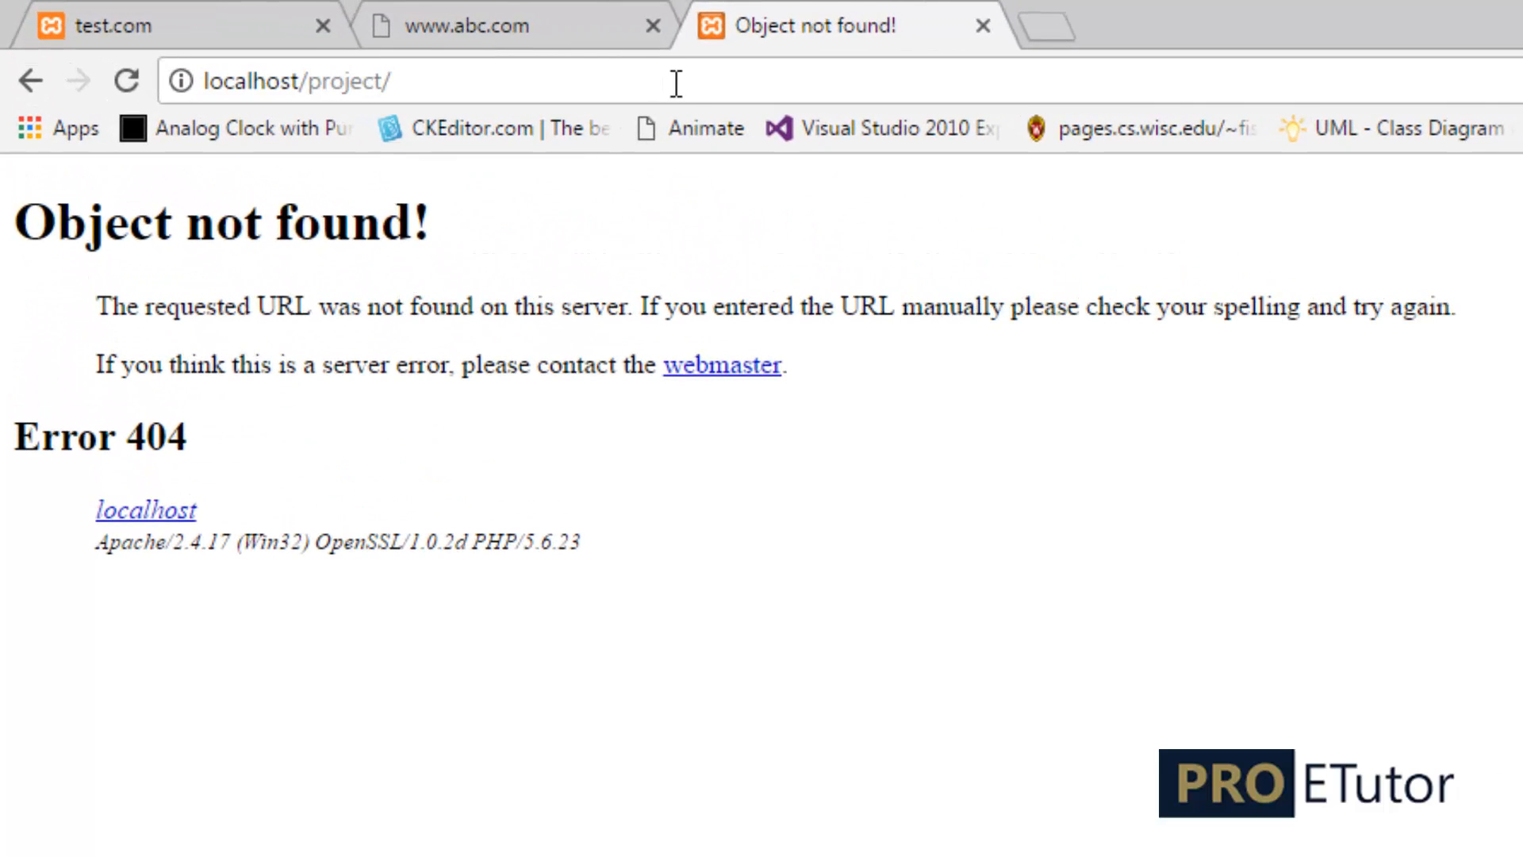
{"action": "key", "text": "Return"}
{"action": "left_click", "coordinate": [352, 79]}
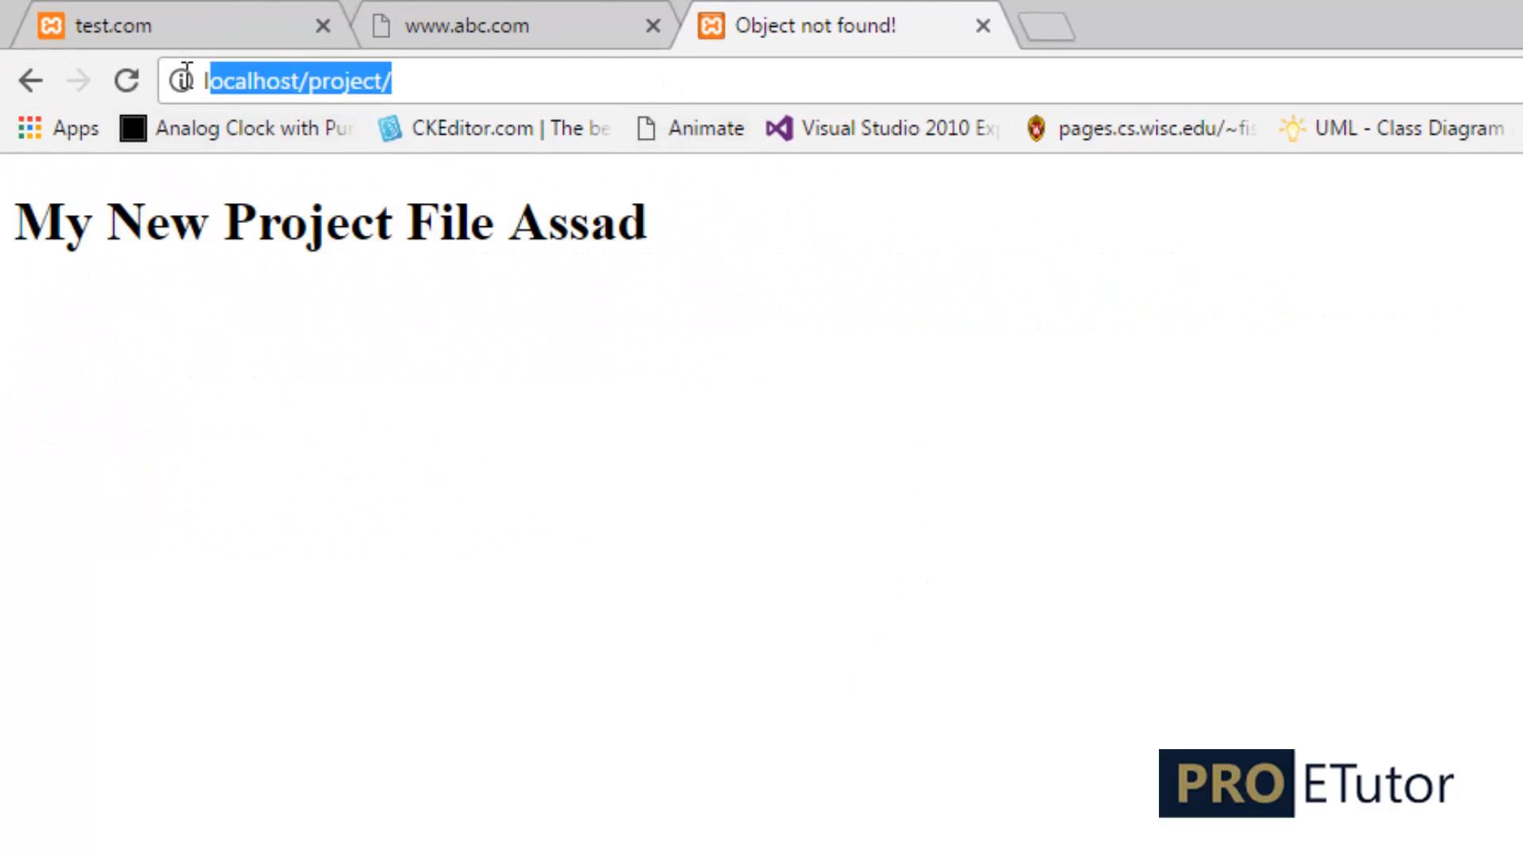
{"action": "left_click_drag", "start_coordinate": [16, 220], "coordinate": [802, 245]}
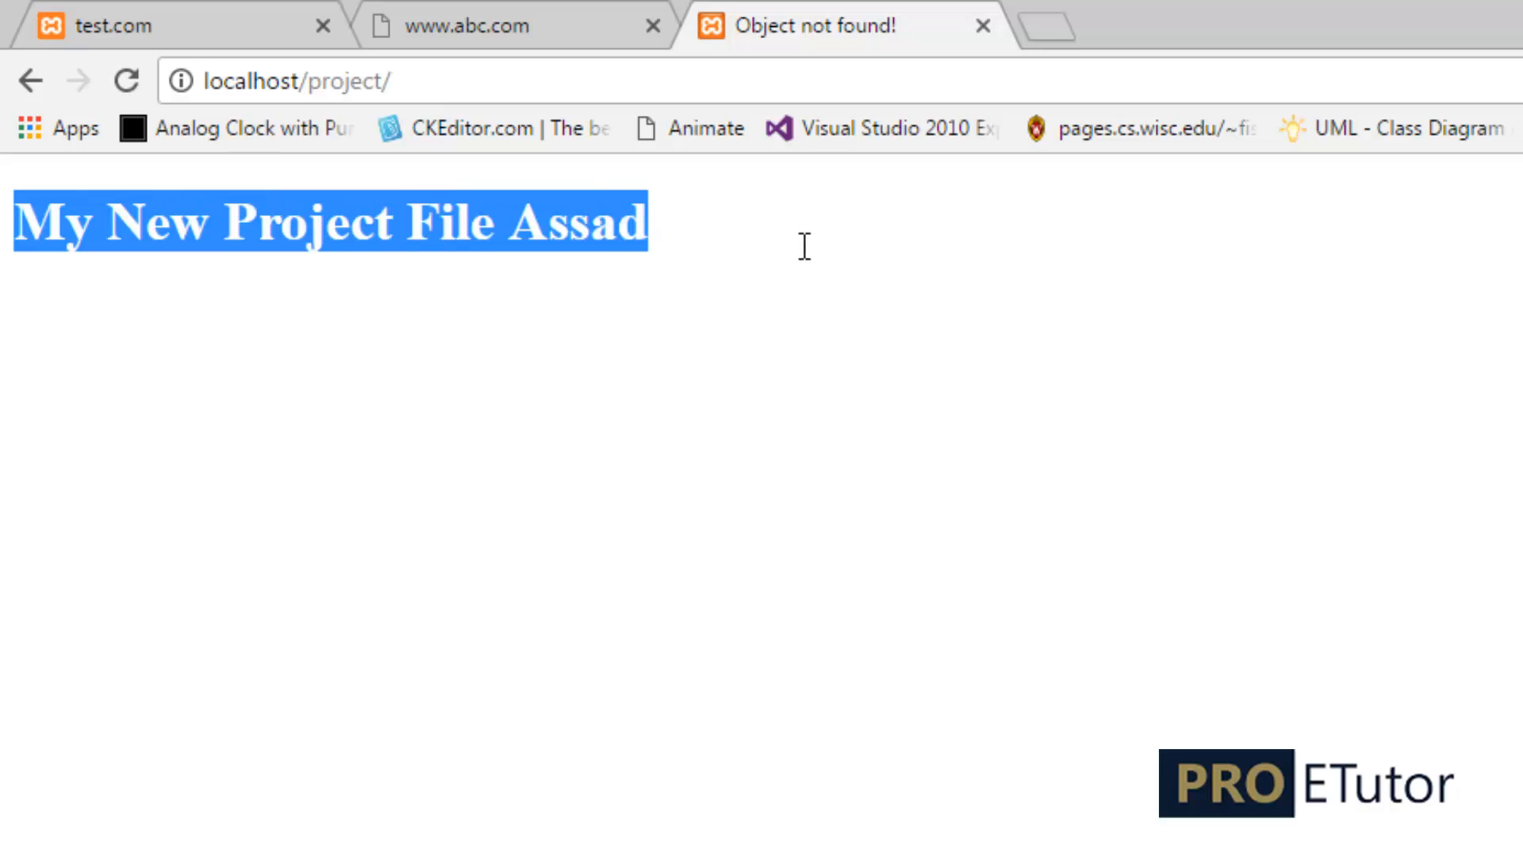
{"action": "left_click", "coordinate": [432, 79]}
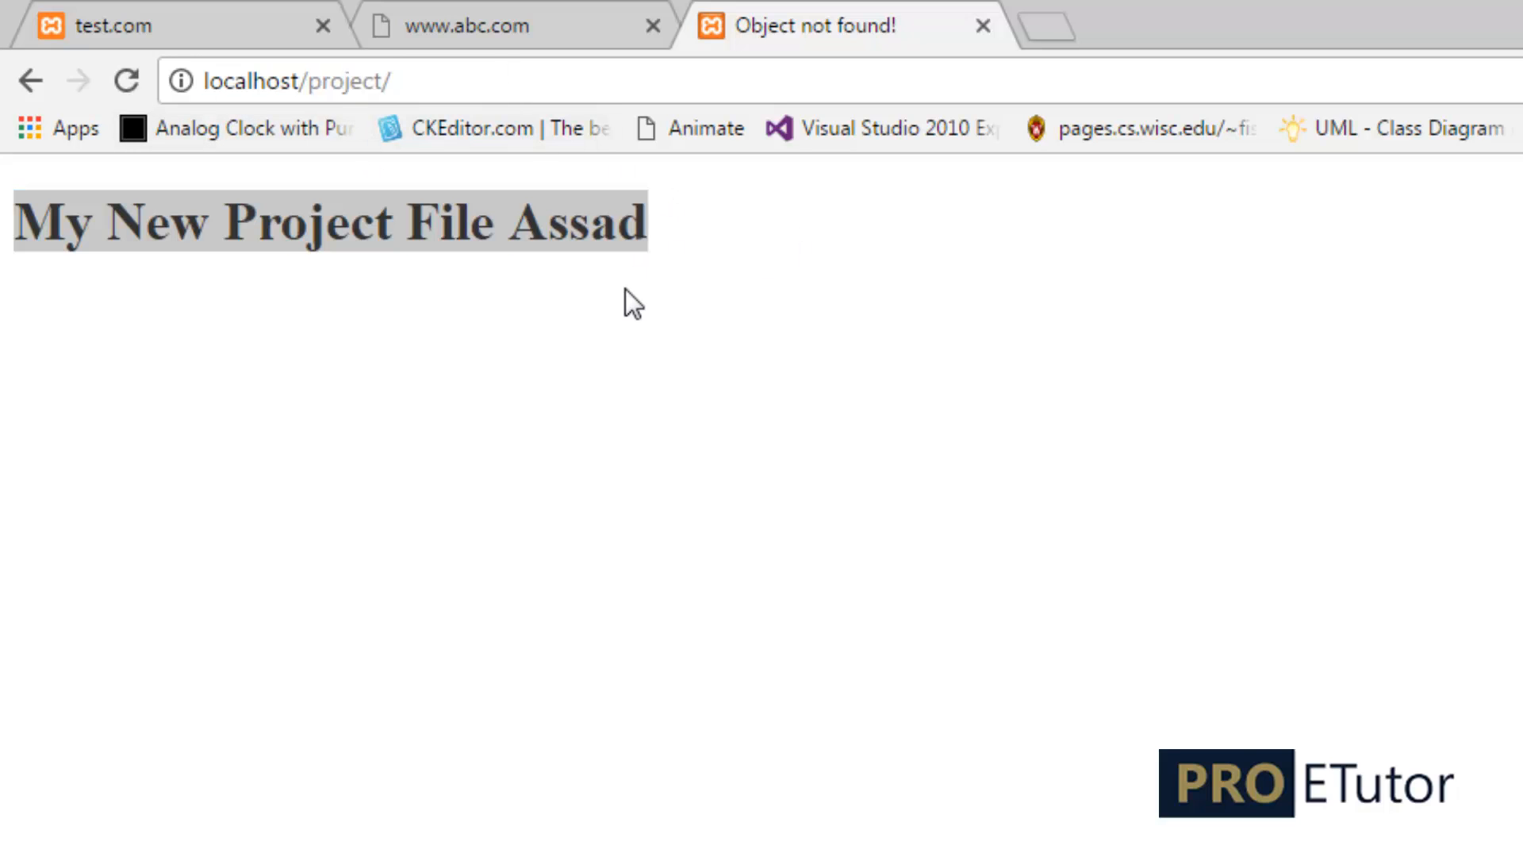
{"action": "key", "text": "BackSpace"}
{"action": "key", "text": "BackSpace"}
{"action": "key", "text": "BackSpace"}
{"action": "key", "text": "BackSpace"}
{"action": "key", "text": "BackSpace"}
{"action": "key", "text": "BackSpace"}
{"action": "key", "text": "BackSpace"}
{"action": "key", "text": "BackSpace"}
{"action": "key", "text": "BackSpace"}
{"action": "key", "text": "BackSpace"}
{"action": "key", "text": "BackSpace"}
{"action": "key", "text": "BackSpace"}
{"action": "key", "text": "BackSpace"}
{"action": "key", "text": "BackSpace"}
{"action": "key", "text": "BackSpace"}
{"action": "key", "text": "BackSpace"}
{"action": "key", "text": "BackSpace"}
{"action": "key", "text": "BackSpace"}
{"action": "type", "text": "www.abc"}
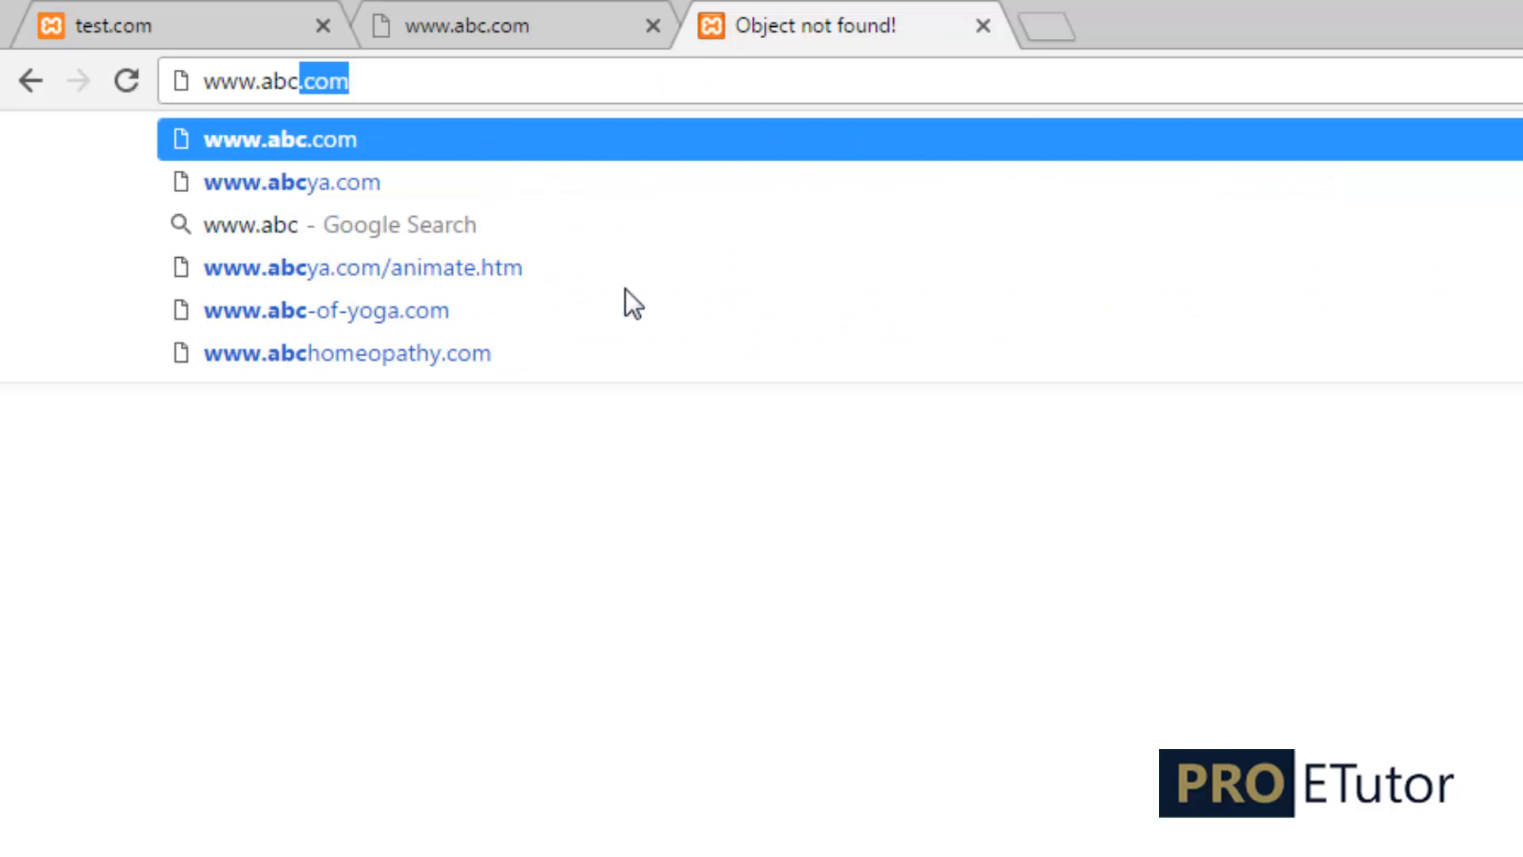
{"action": "type", "text": ".co"}
{"action": "key", "text": "Return"}
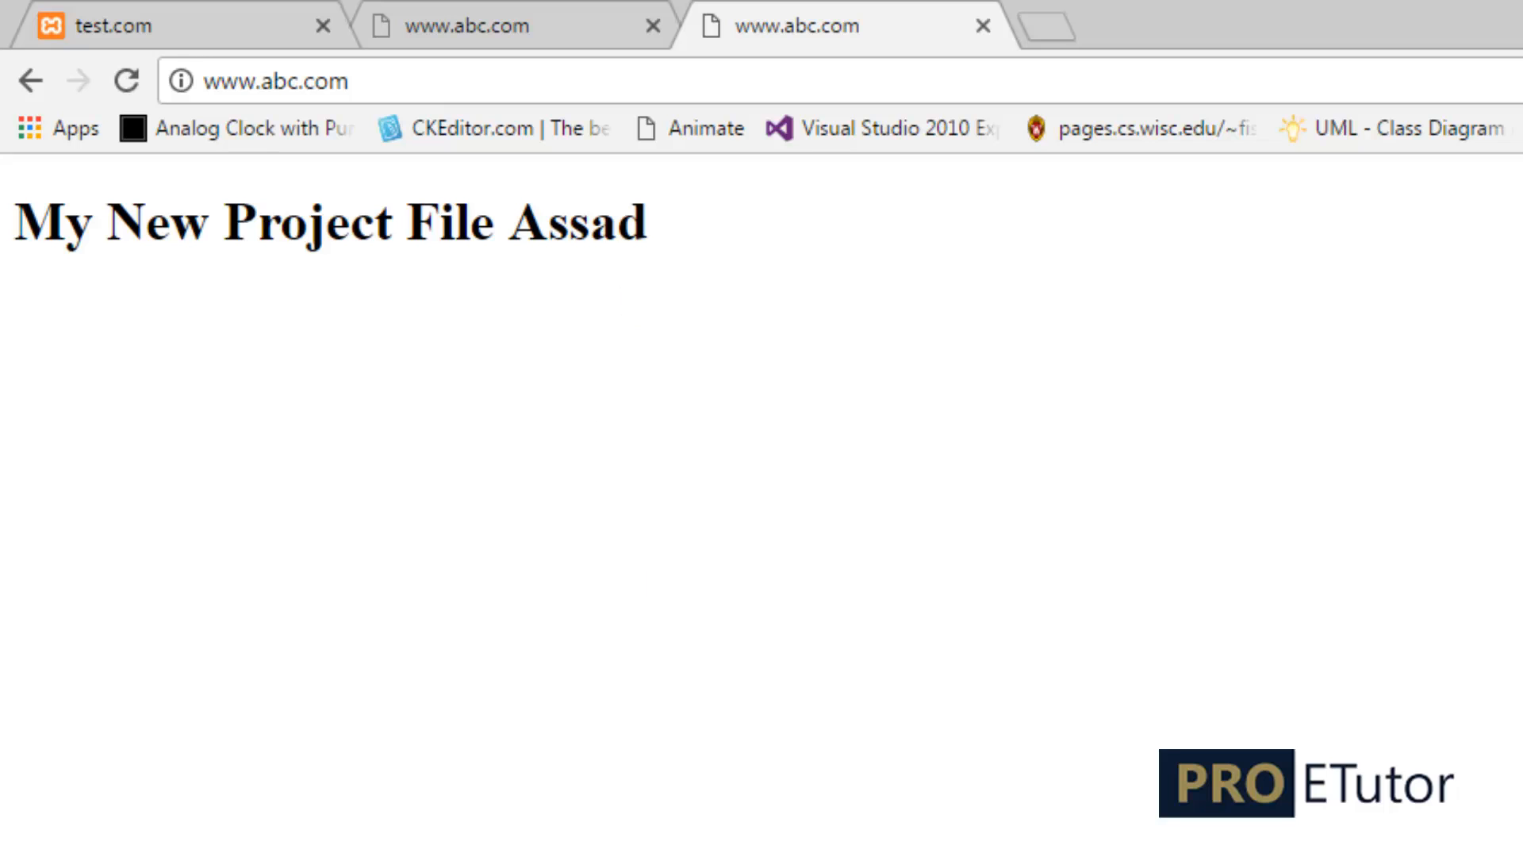
- Switch to index.php in Sublime Text and add laravel.app on a new line below the file paths in the comment
{"action": "key", "text": "alt+Tab"}
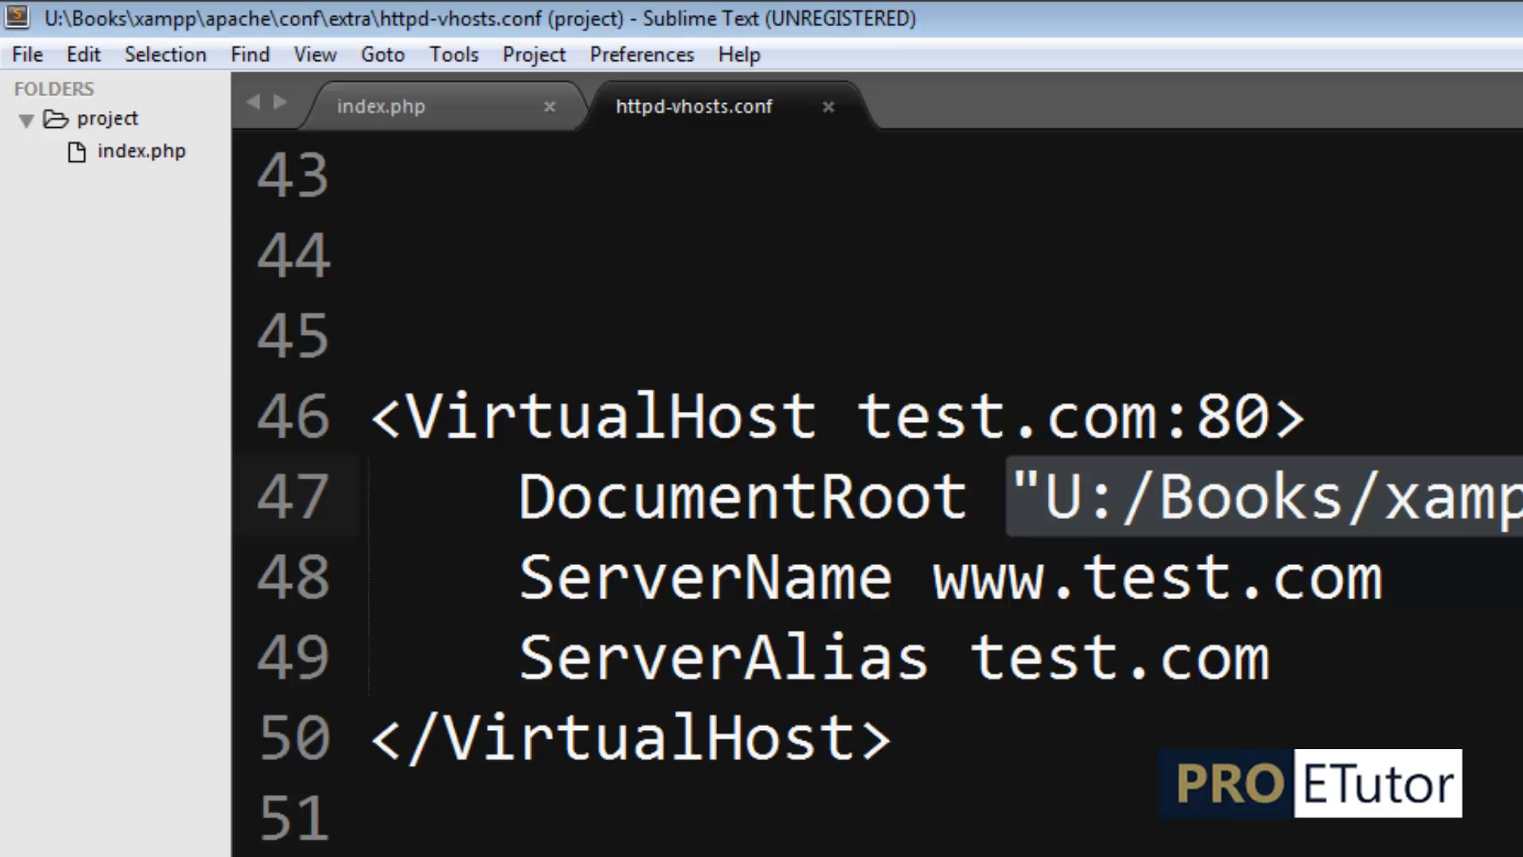
{"action": "left_click", "coordinate": [380, 107]}
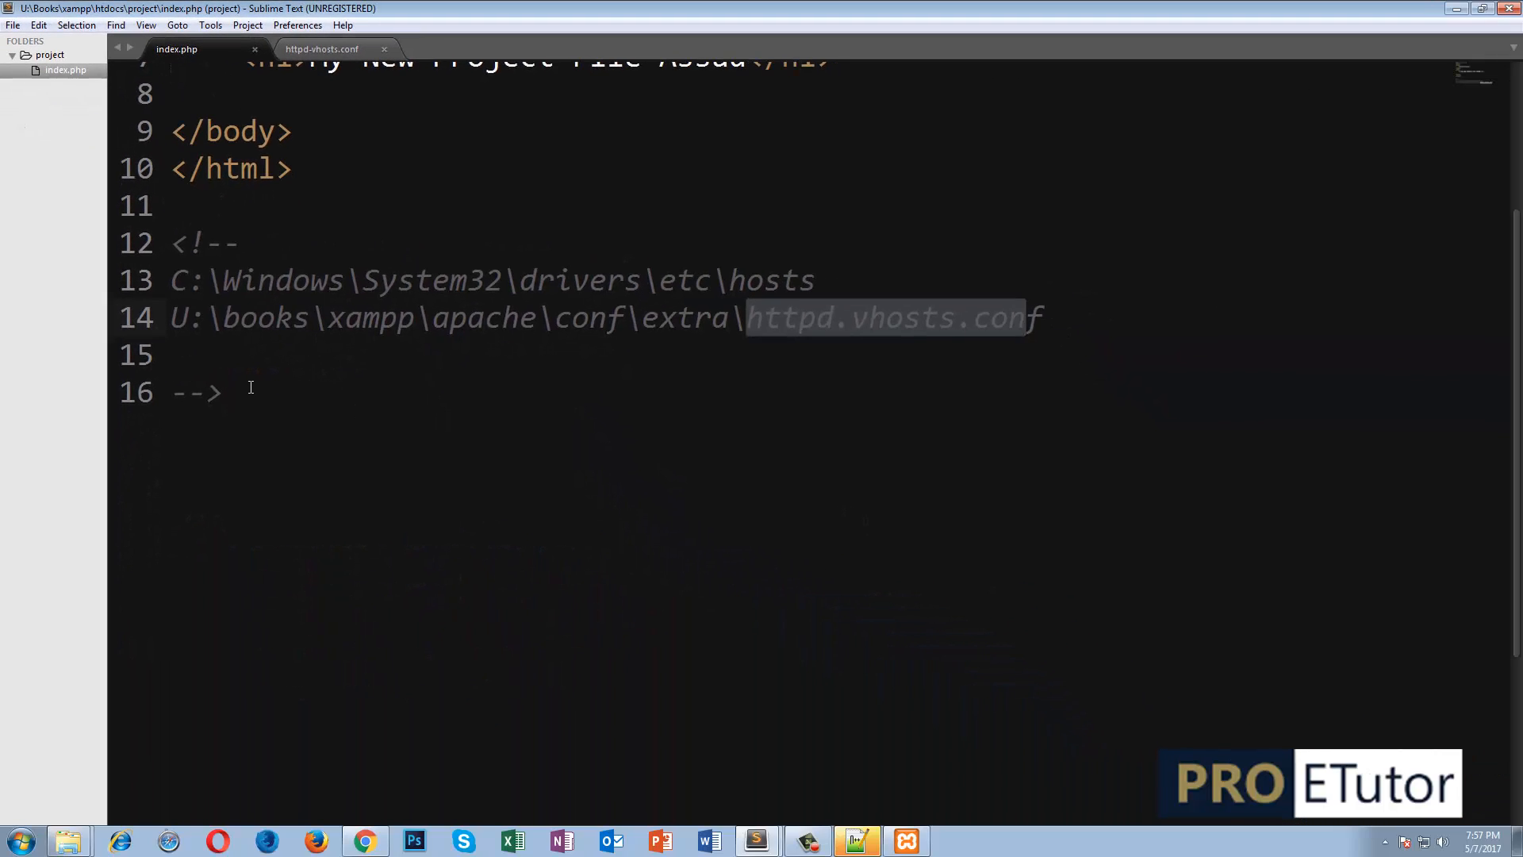
{"action": "left_click", "coordinate": [264, 373]}
{"action": "key", "text": "Return"}
{"action": "key", "text": "Return"}
{"action": "key", "text": "Up"}
{"action": "key", "text": "Return"}
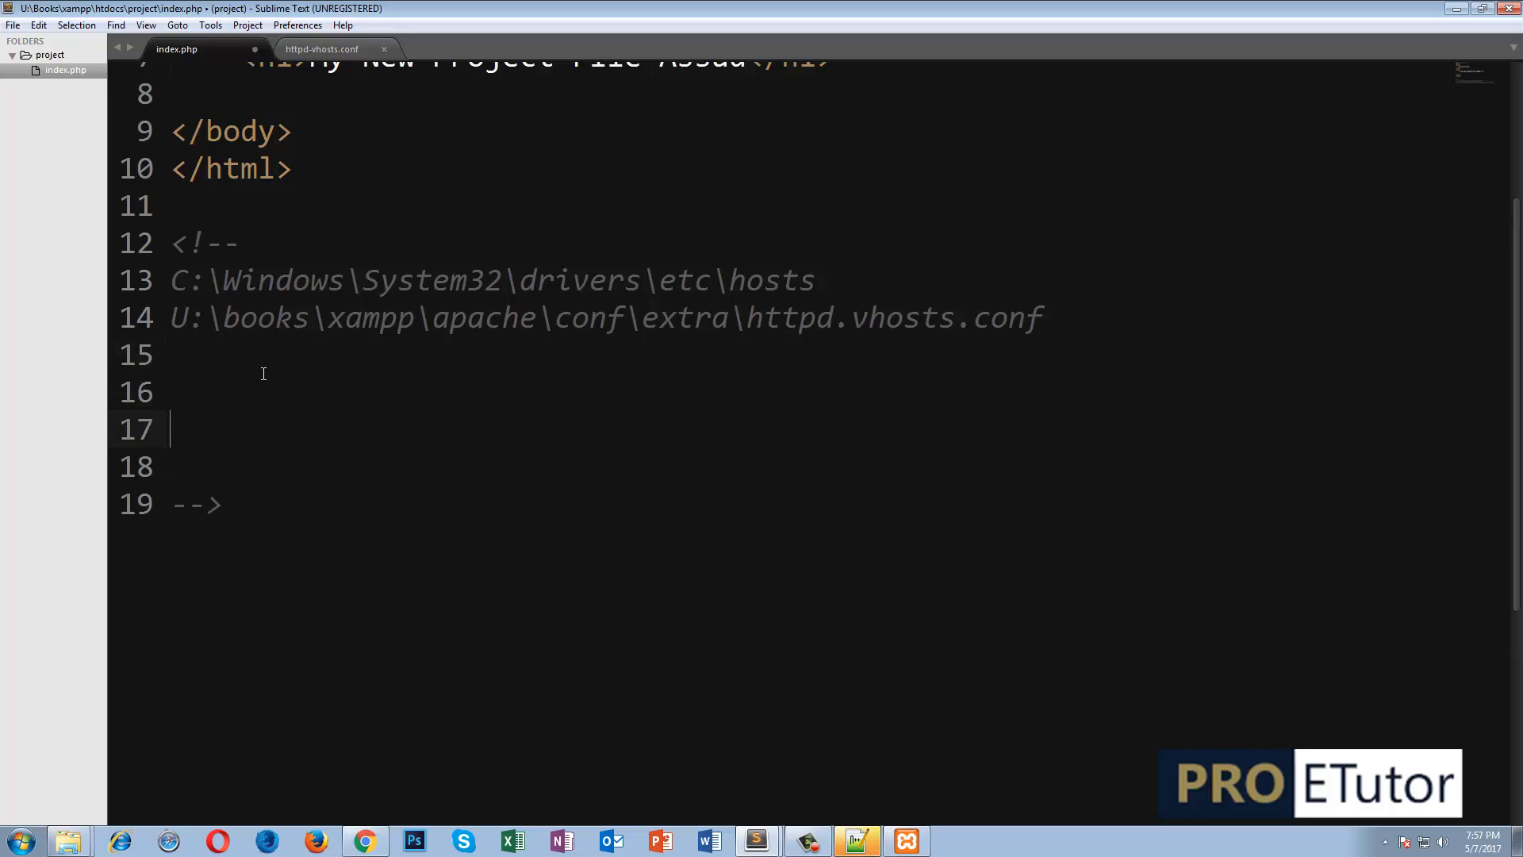
{"action": "type", "text": "larave."}
{"action": "key", "text": "BackSpace"}
{"action": "key", "text": "BackSpace"}
{"action": "type", "text": "vel.app"}
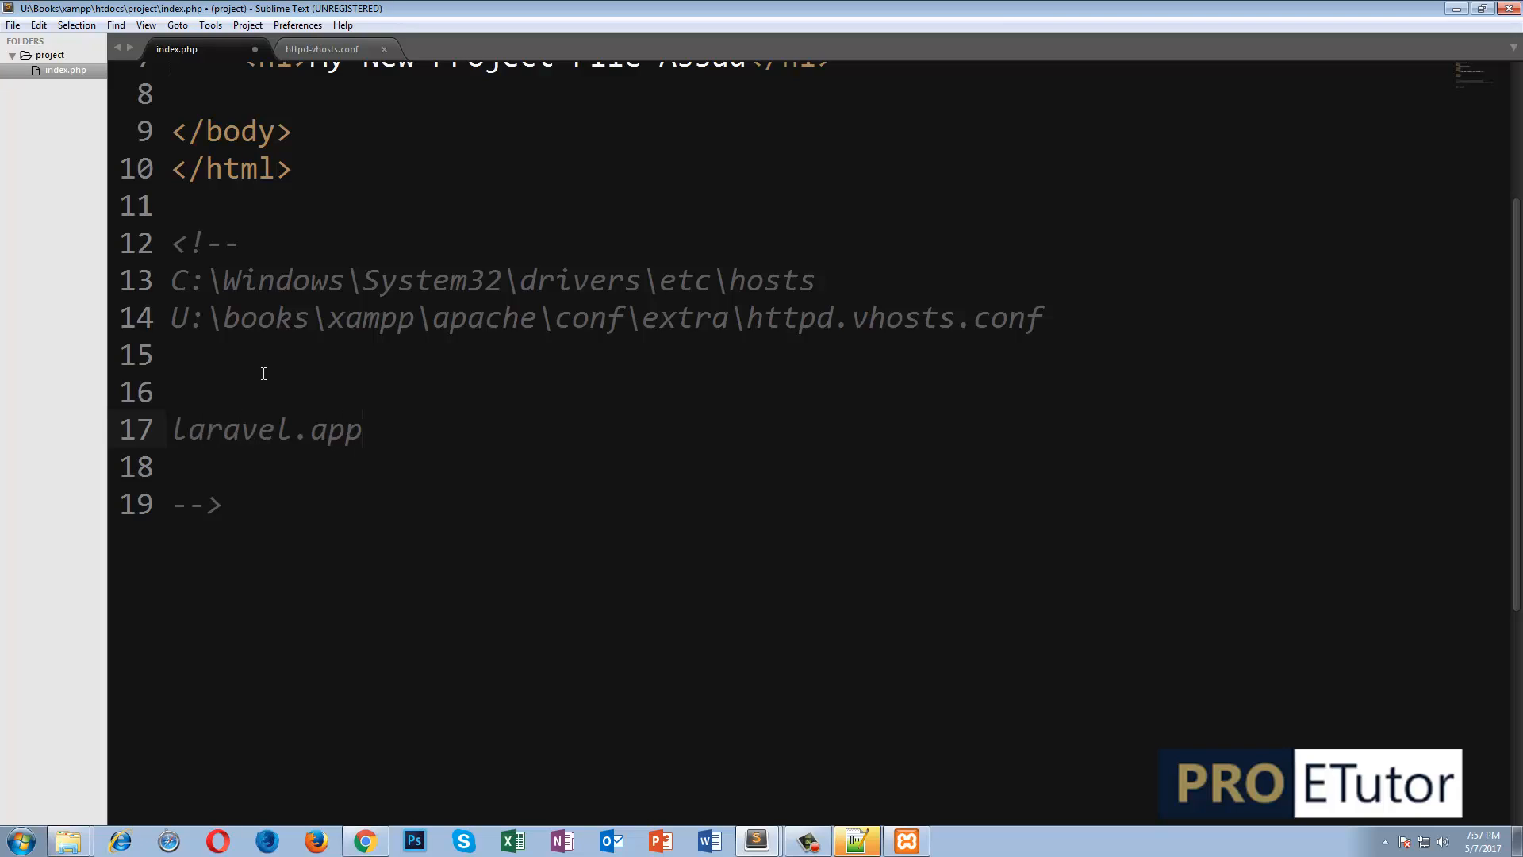
- Add larvel.dev to the comment below laravel.app, leaving one blank line between the two domains
{"action": "key", "text": "Return"}
{"action": "key", "text": "Return"}
{"action": "type", "text": "larvel"}
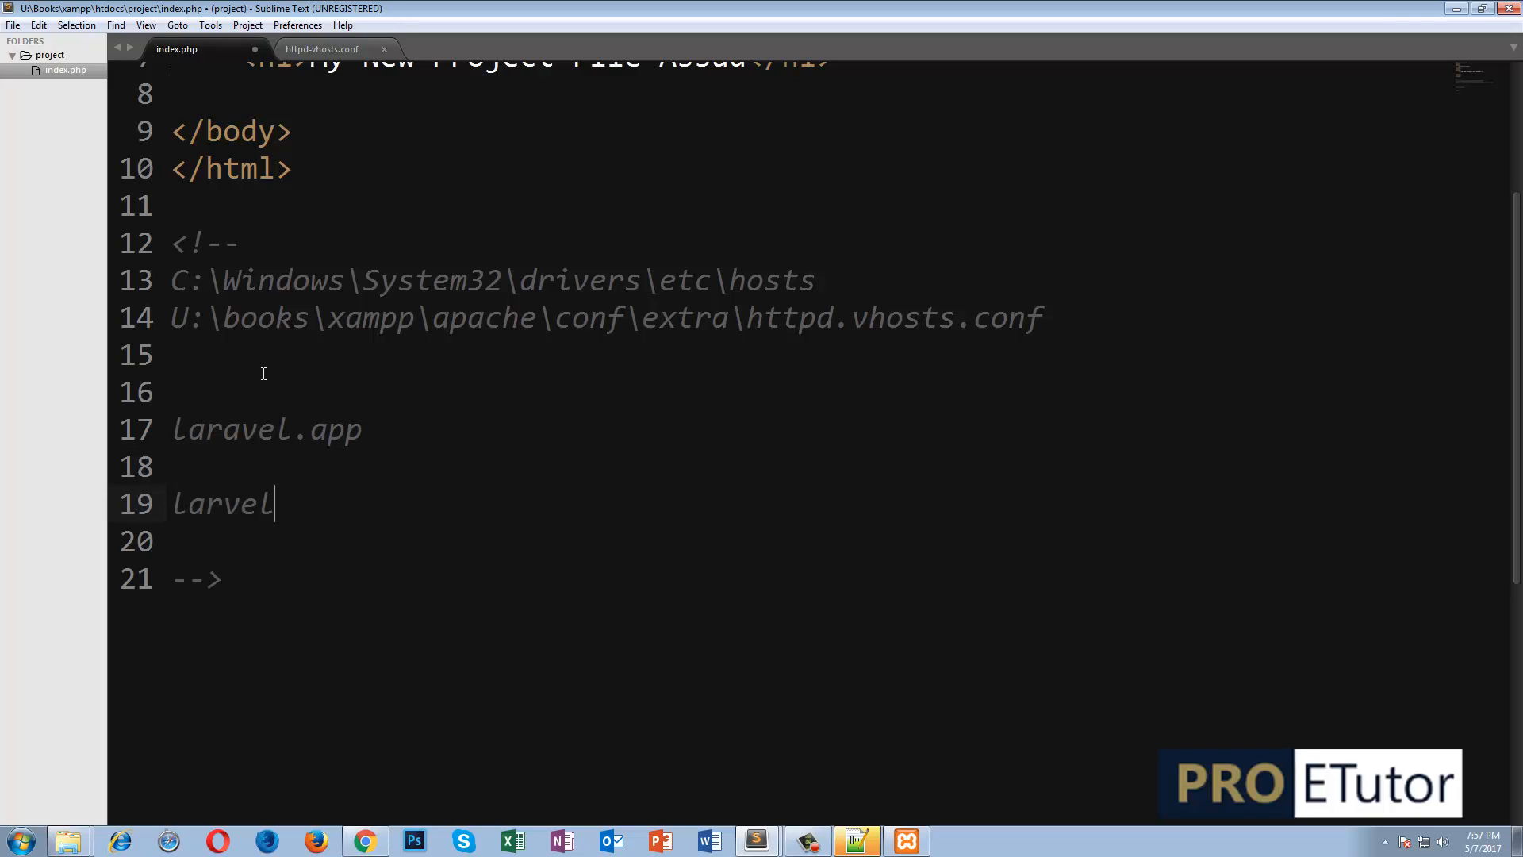
{"action": "type", "text": ".dev"}
- Add wordpress.dev and wordpress.app on consecutive lines, one blank line below larvel.dev, and end with an extra blank line
{"action": "key", "text": "Return"}
{"action": "key", "text": "Return"}
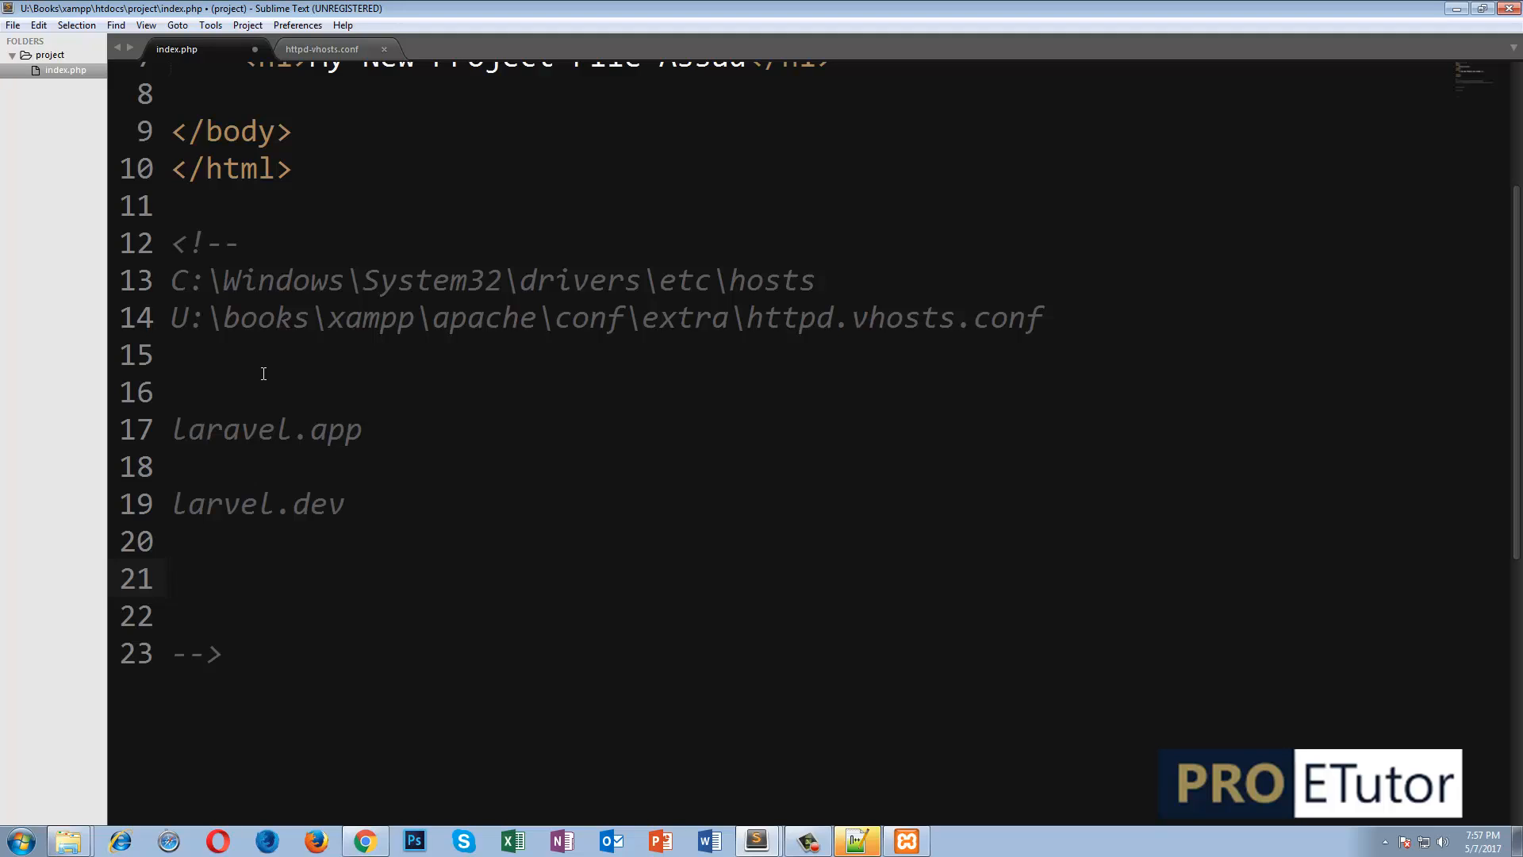
{"action": "type", "text": "wordpre"}
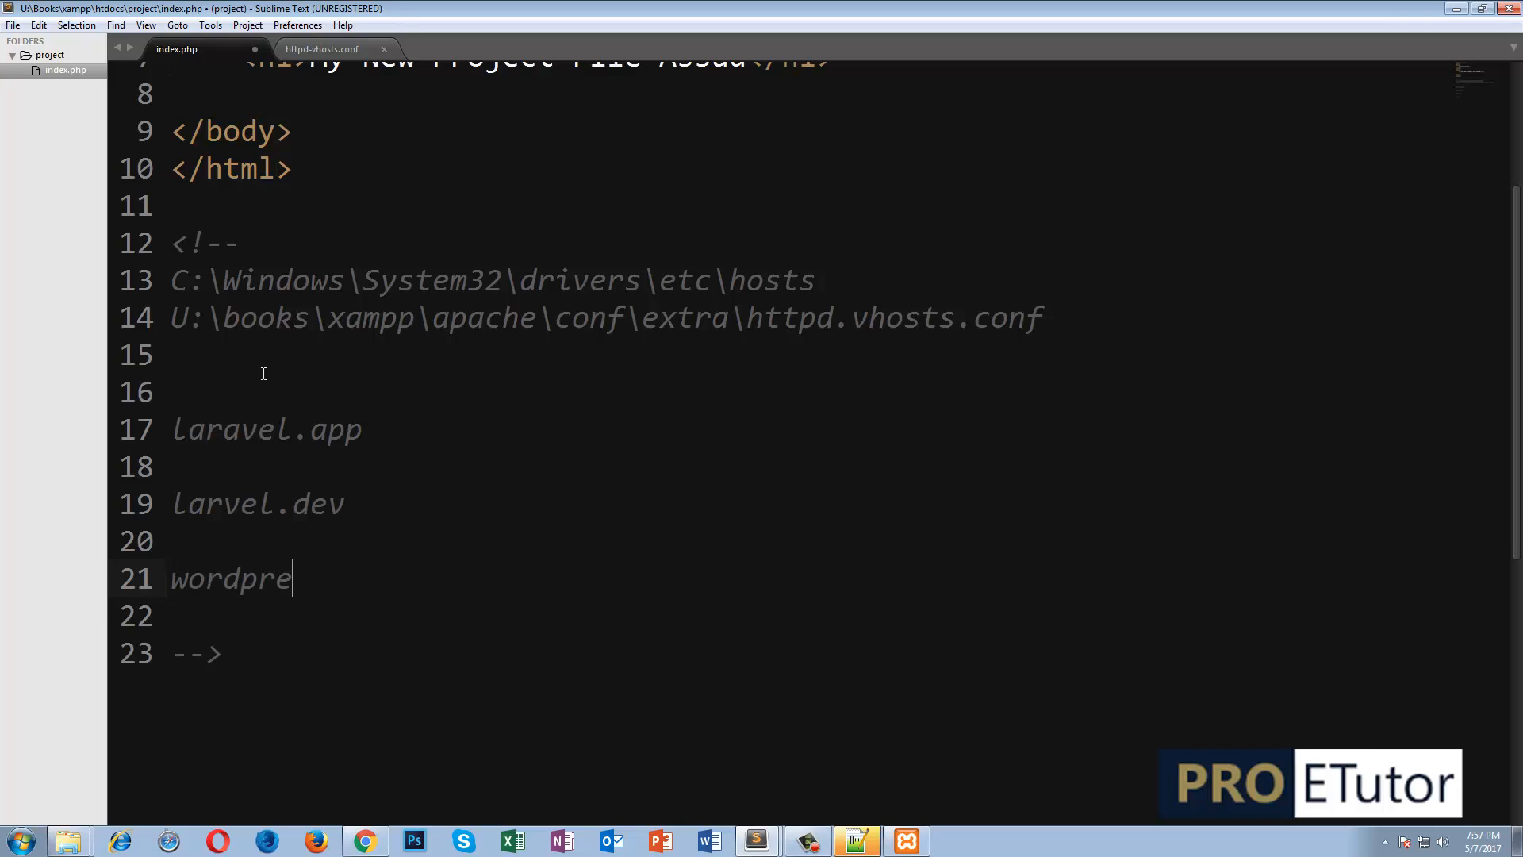
{"action": "type", "text": "ss.dev"}
{"action": "key", "text": "Return"}
{"action": "type", "text": "wordpress.app"}
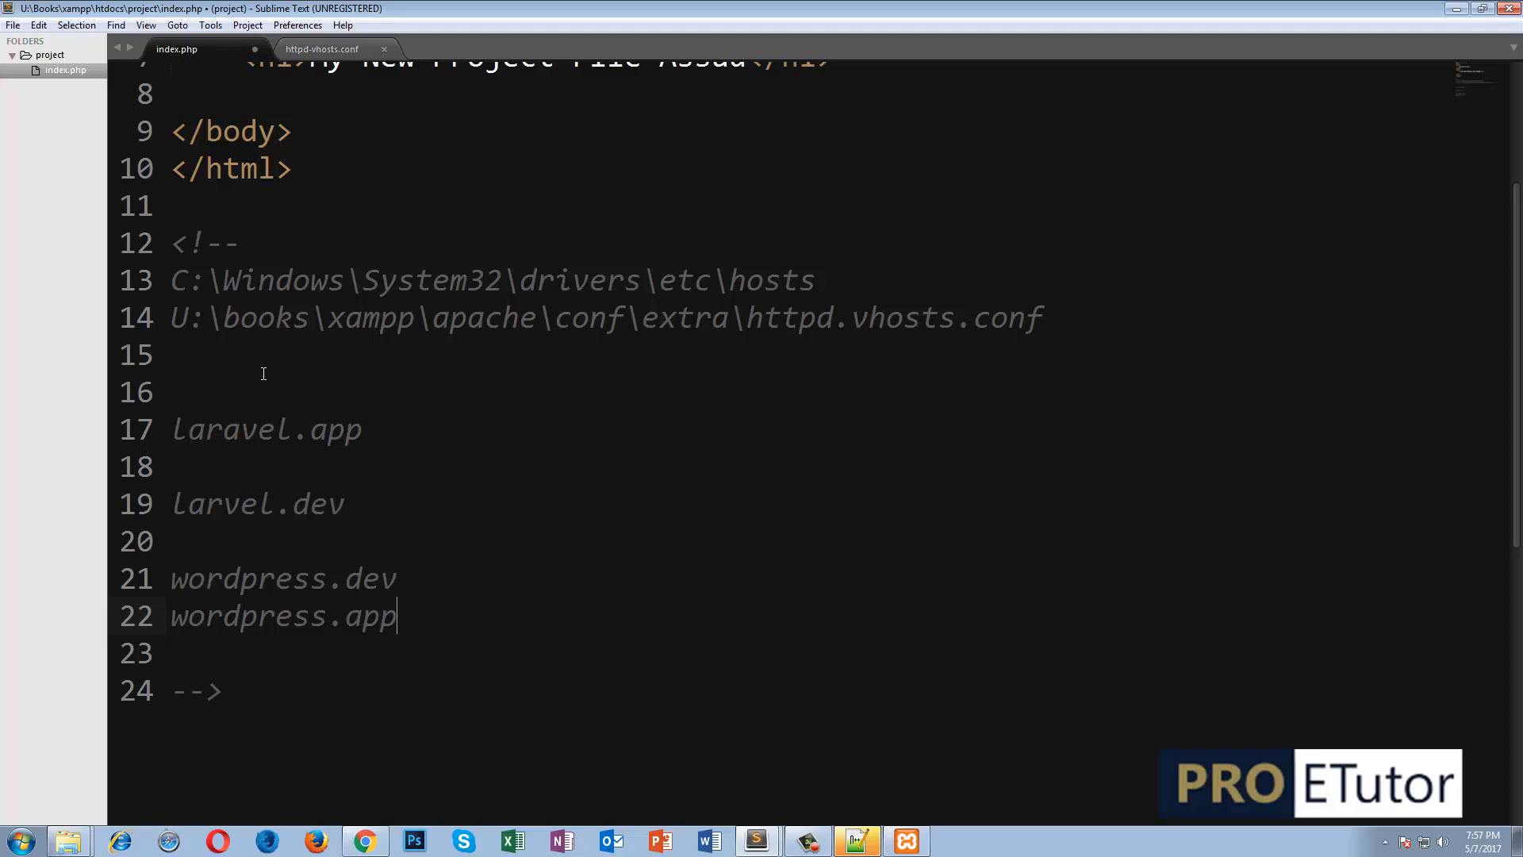
{"action": "key", "text": "Return"}
- Replace the app ending of the last WordPress domain with com and change it back to app
{"action": "key", "text": "Up"}
{"action": "key", "text": "End"}
{"action": "key", "text": "BackSpace"}
{"action": "key", "text": "BackSpace"}
{"action": "key", "text": "BackSpace"}
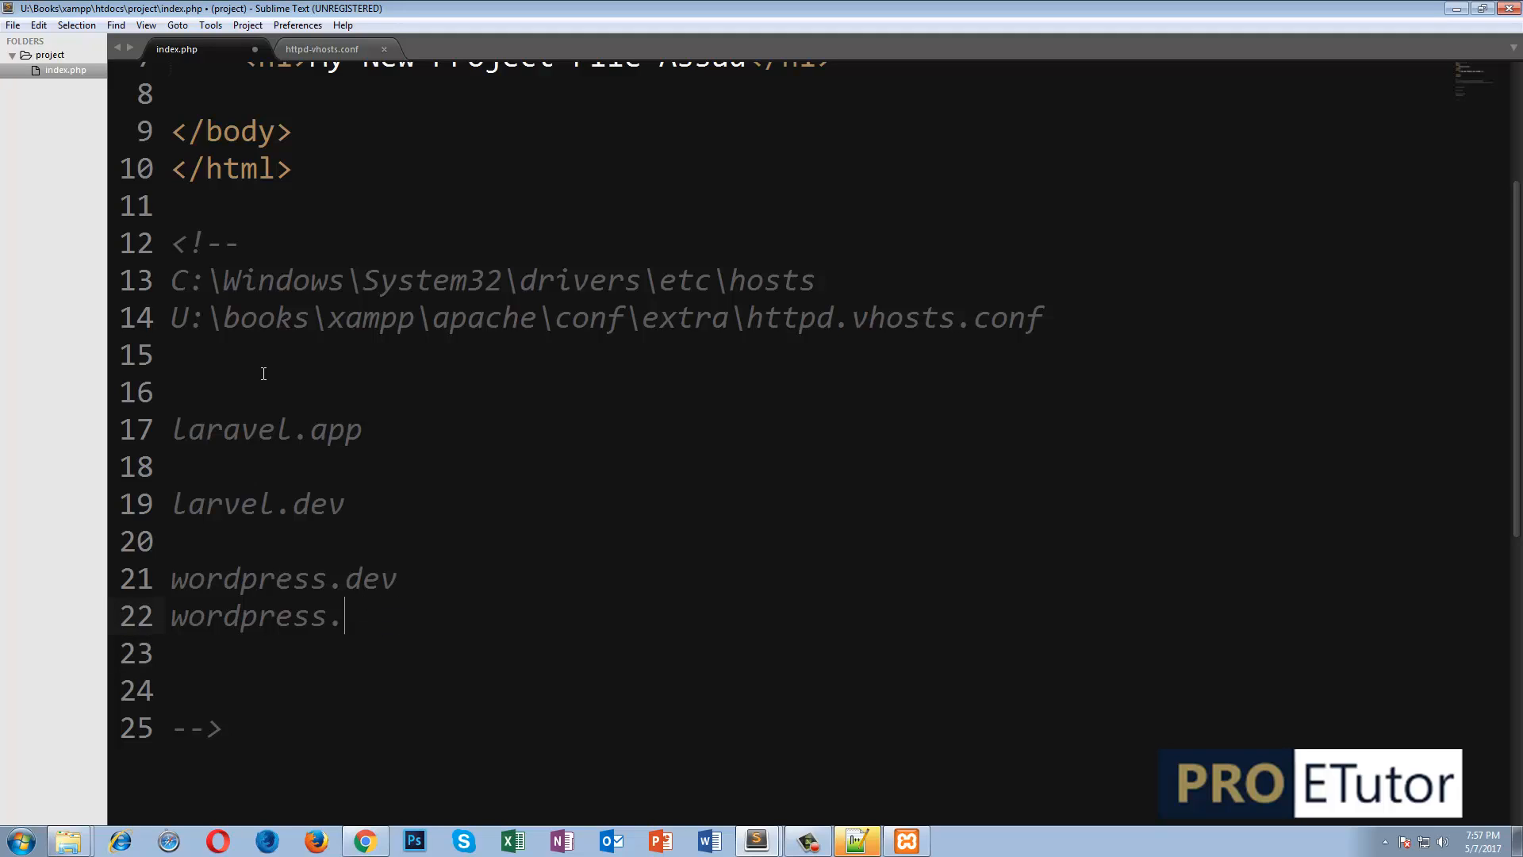
{"action": "type", "text": "com"}
{"action": "left_click_drag", "start_coordinate": [345, 619], "coordinate": [398, 622]}
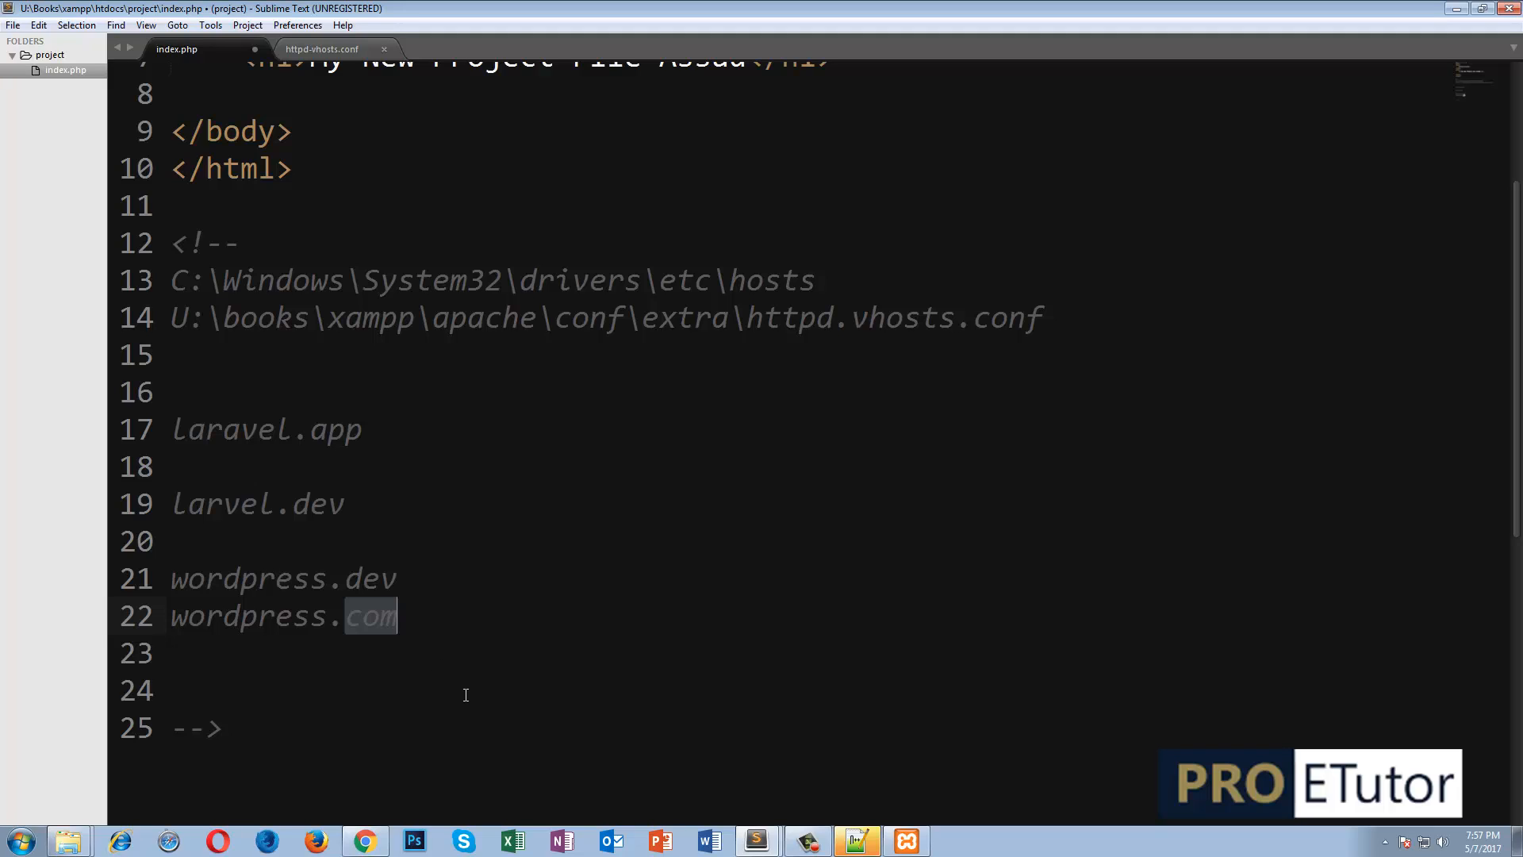
{"action": "type", "text": "app"}
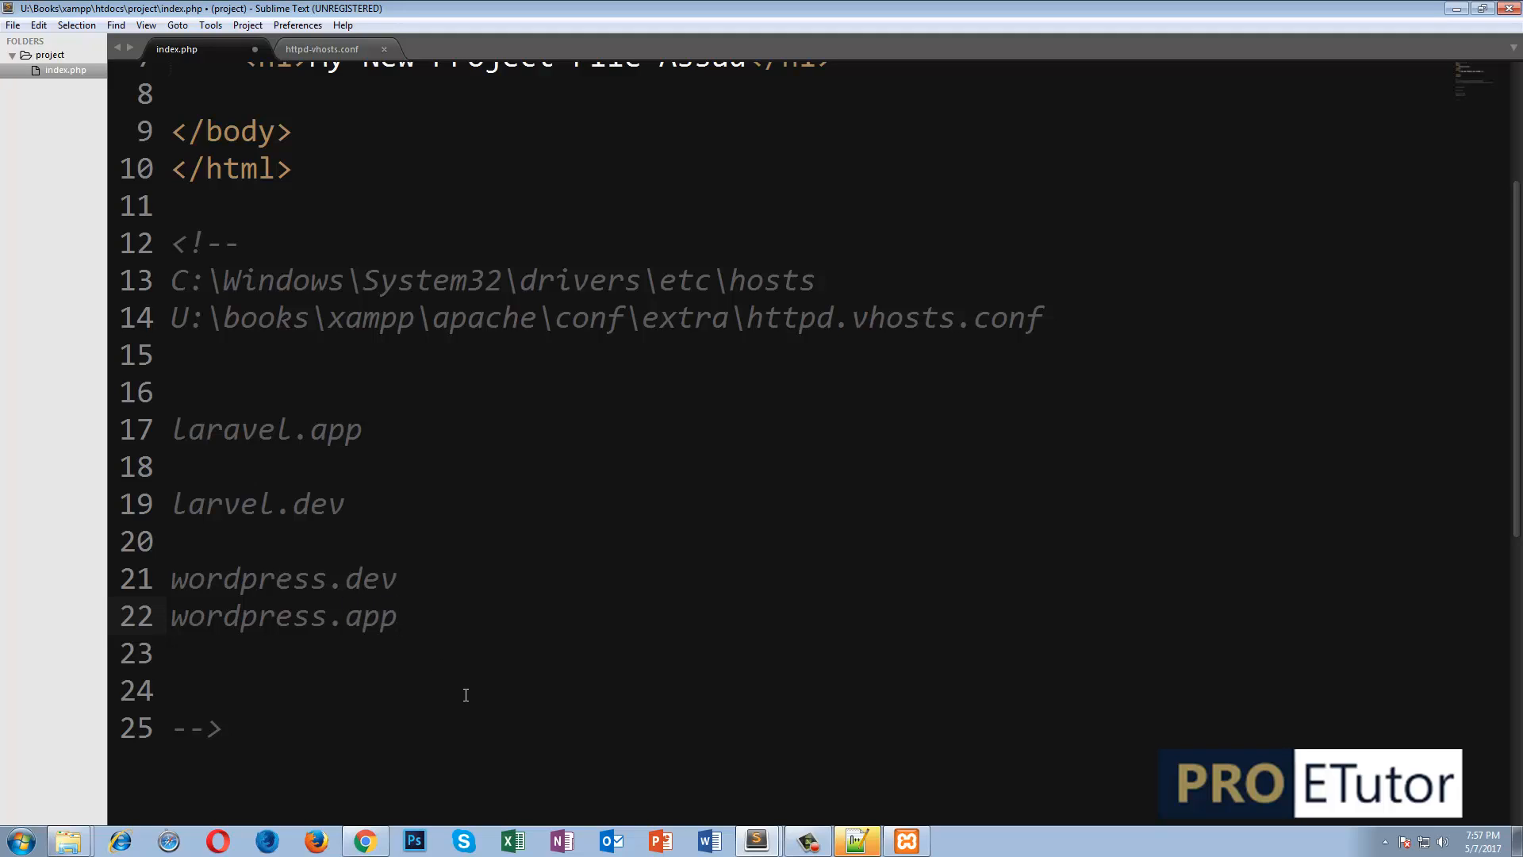